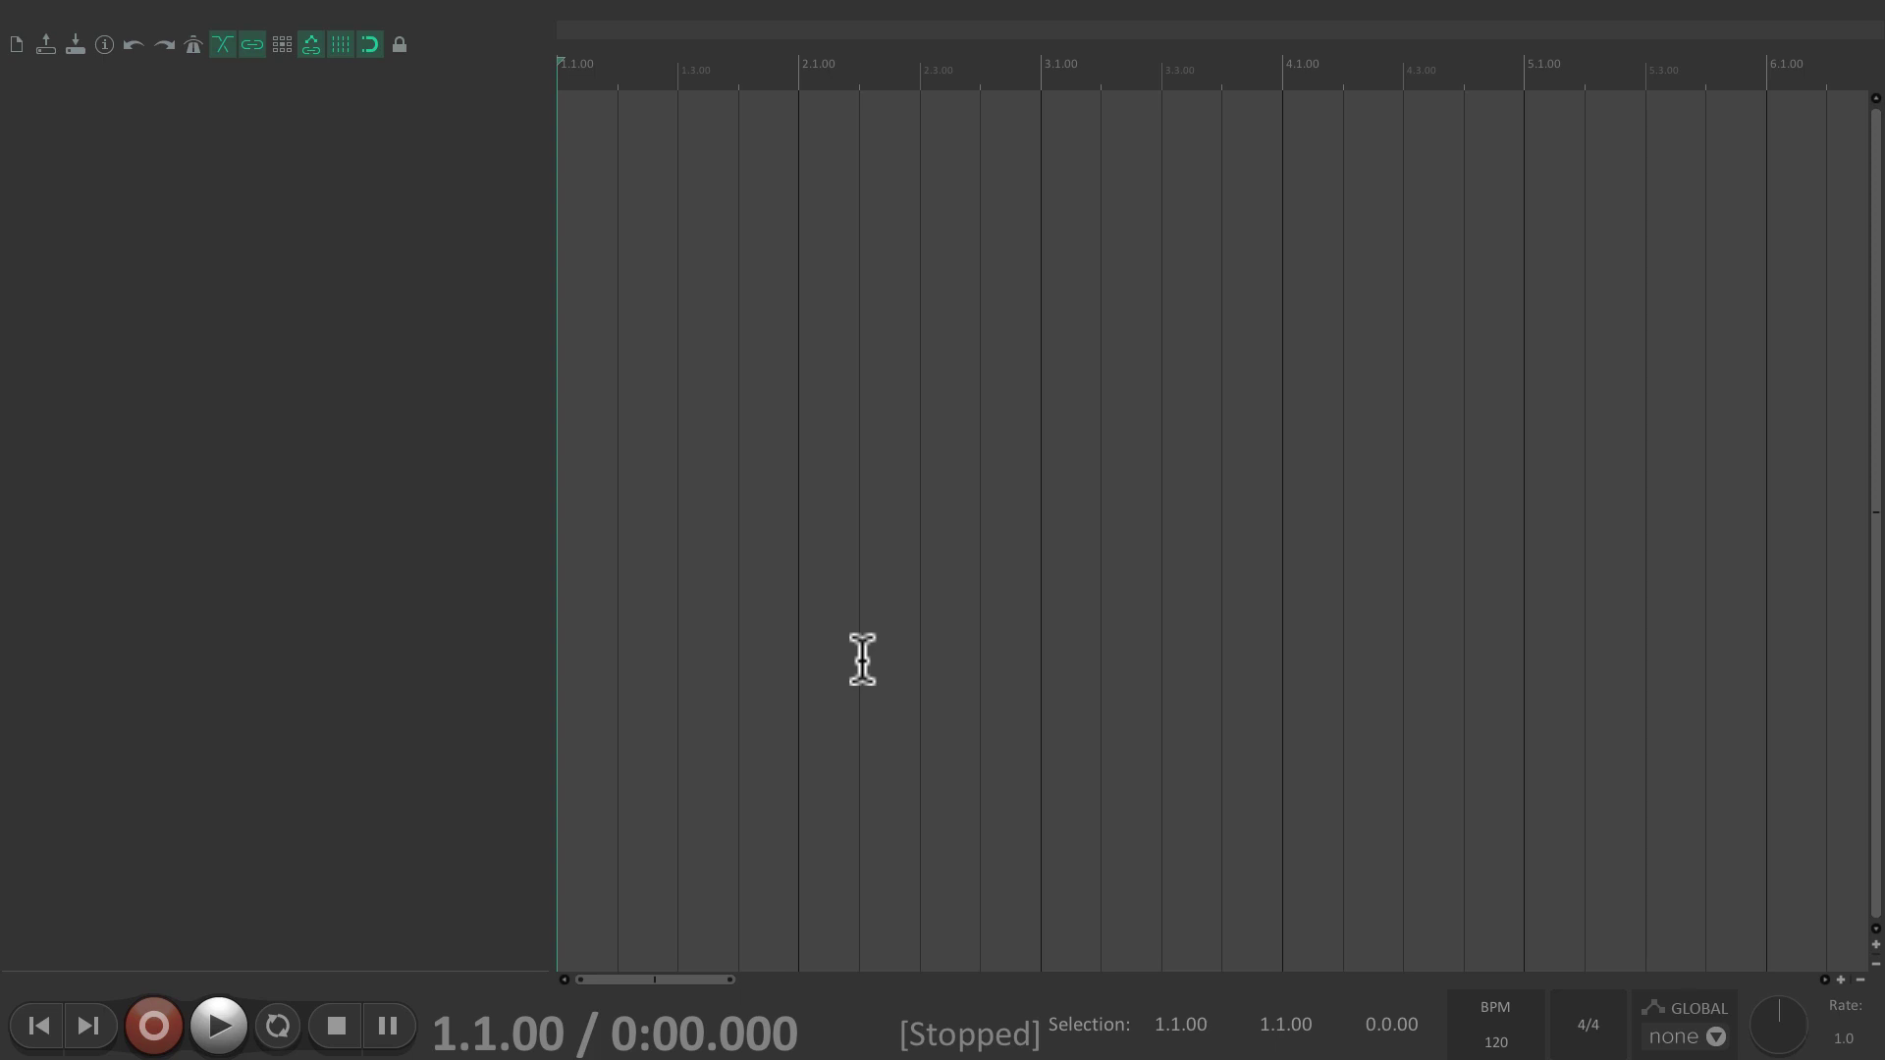
# - Open Preferences, keep Telestream as the audio device, and go to the MIDI Devices page
pyautogui.click(424, 10)
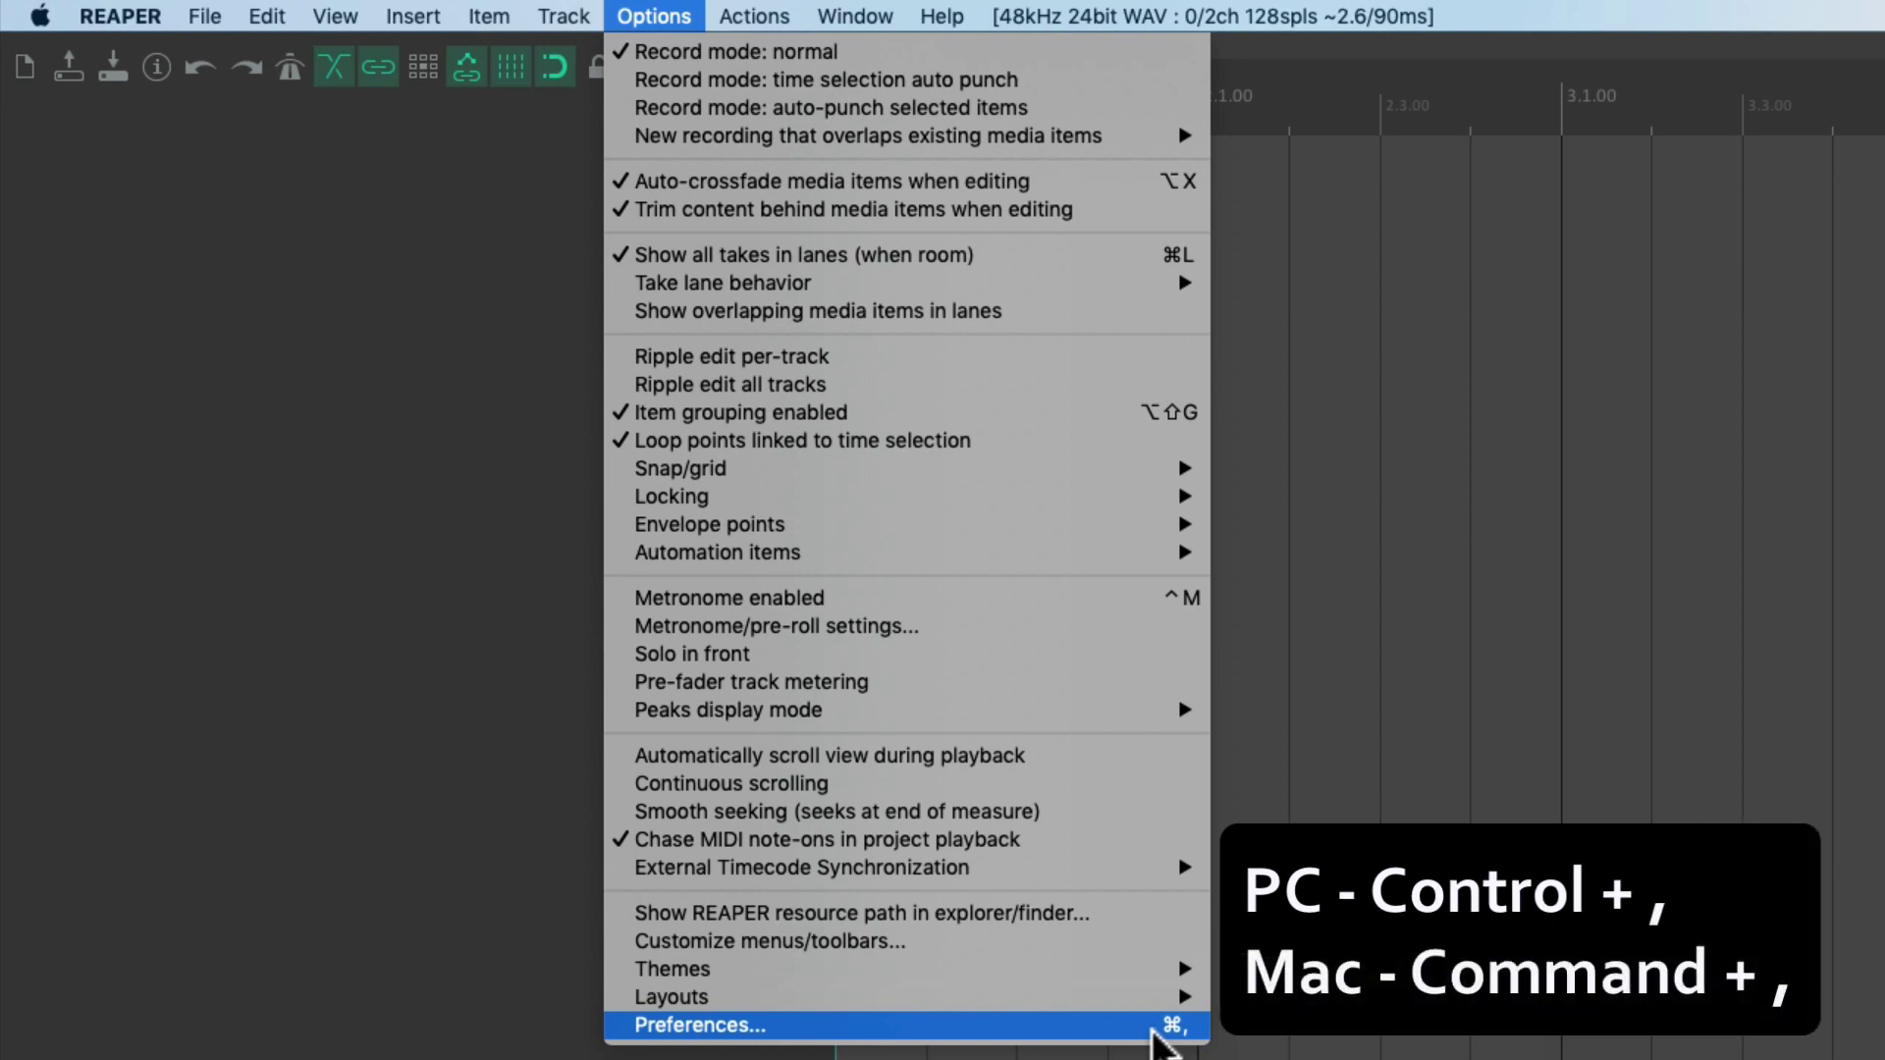
pyautogui.click(1154, 1029)
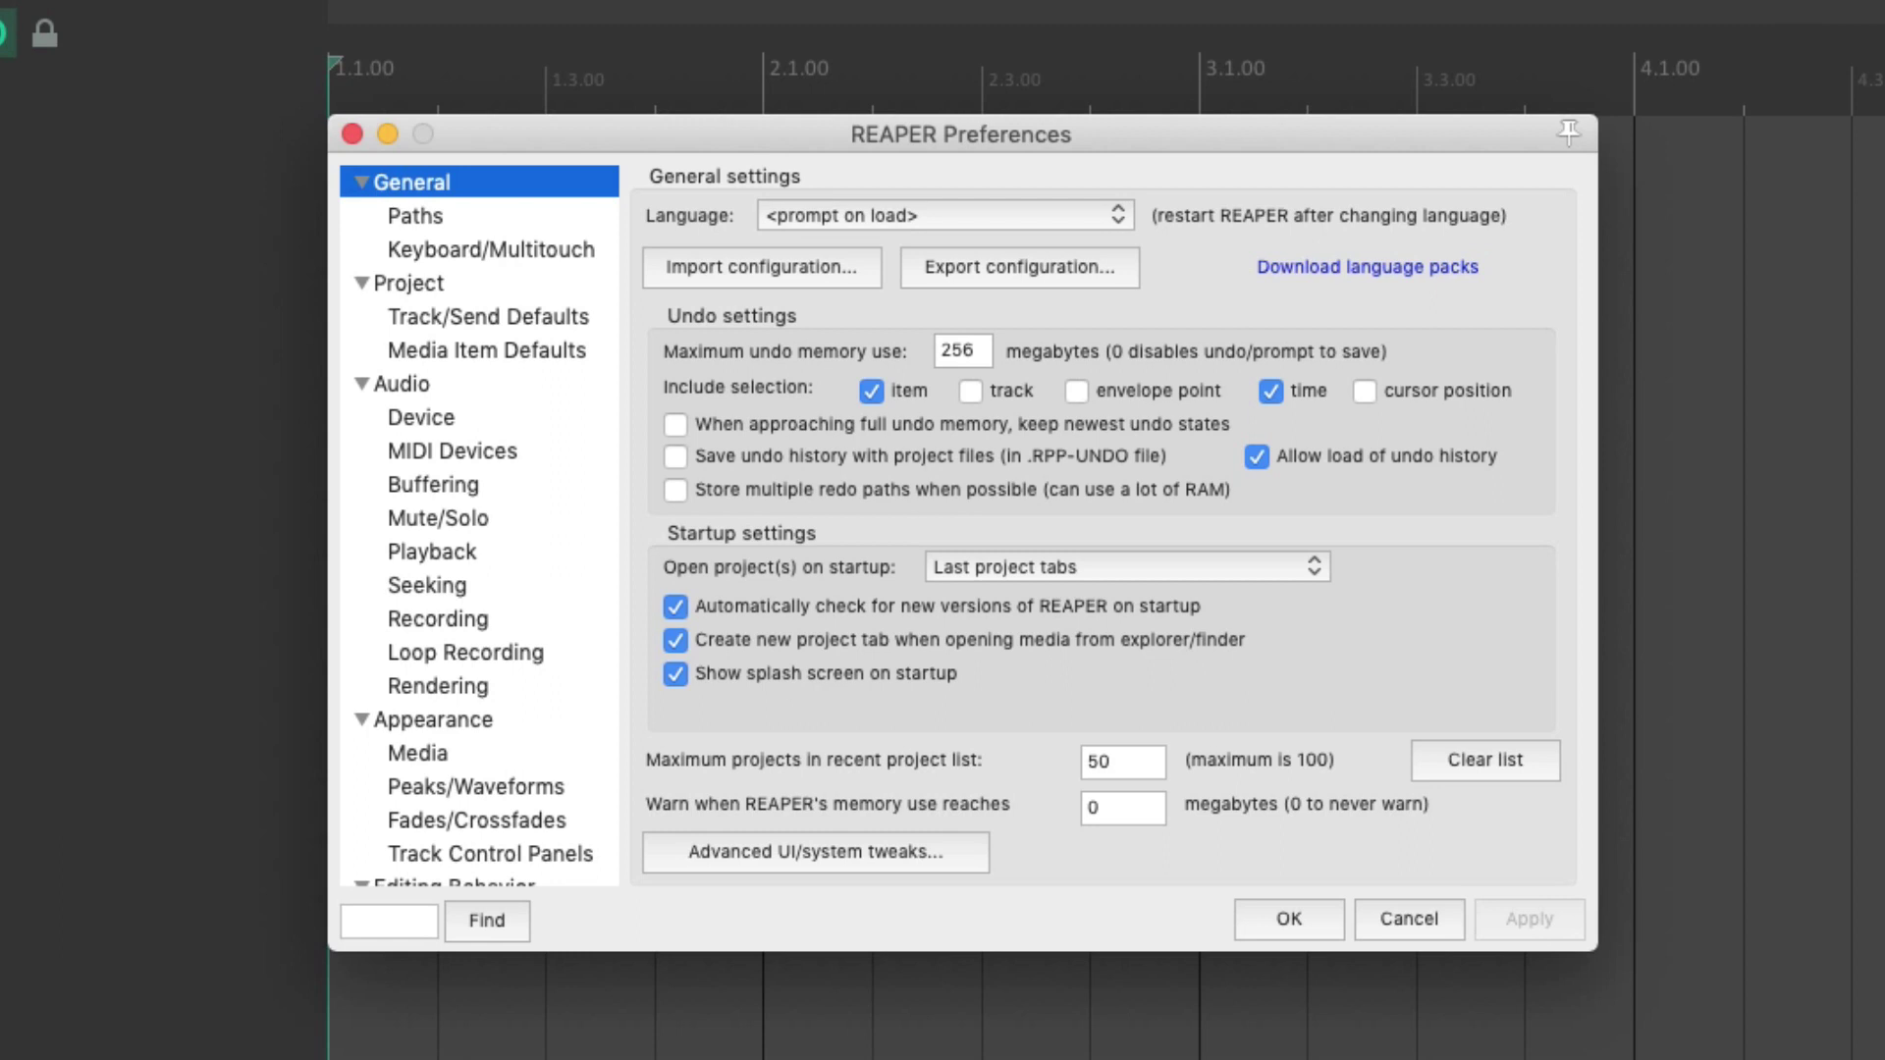
pyautogui.click(503, 381)
pyautogui.click(535, 417)
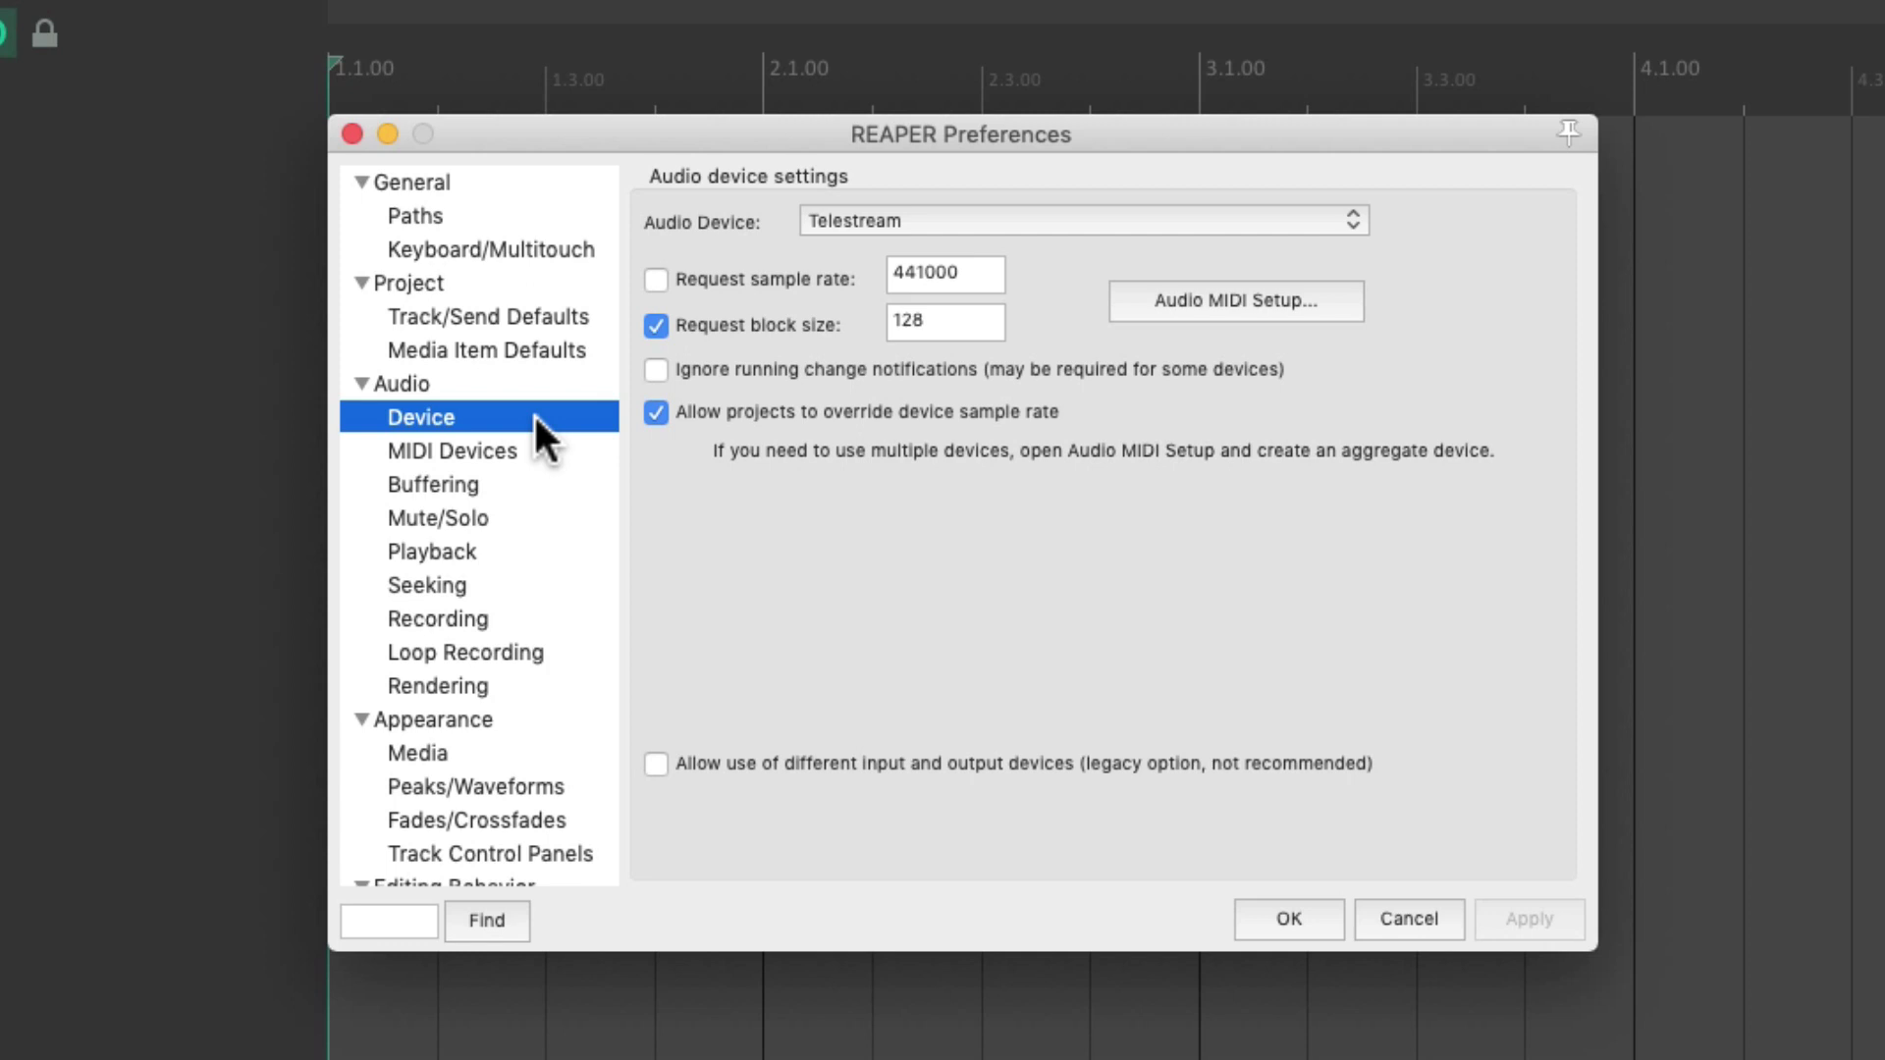
pyautogui.click(967, 232)
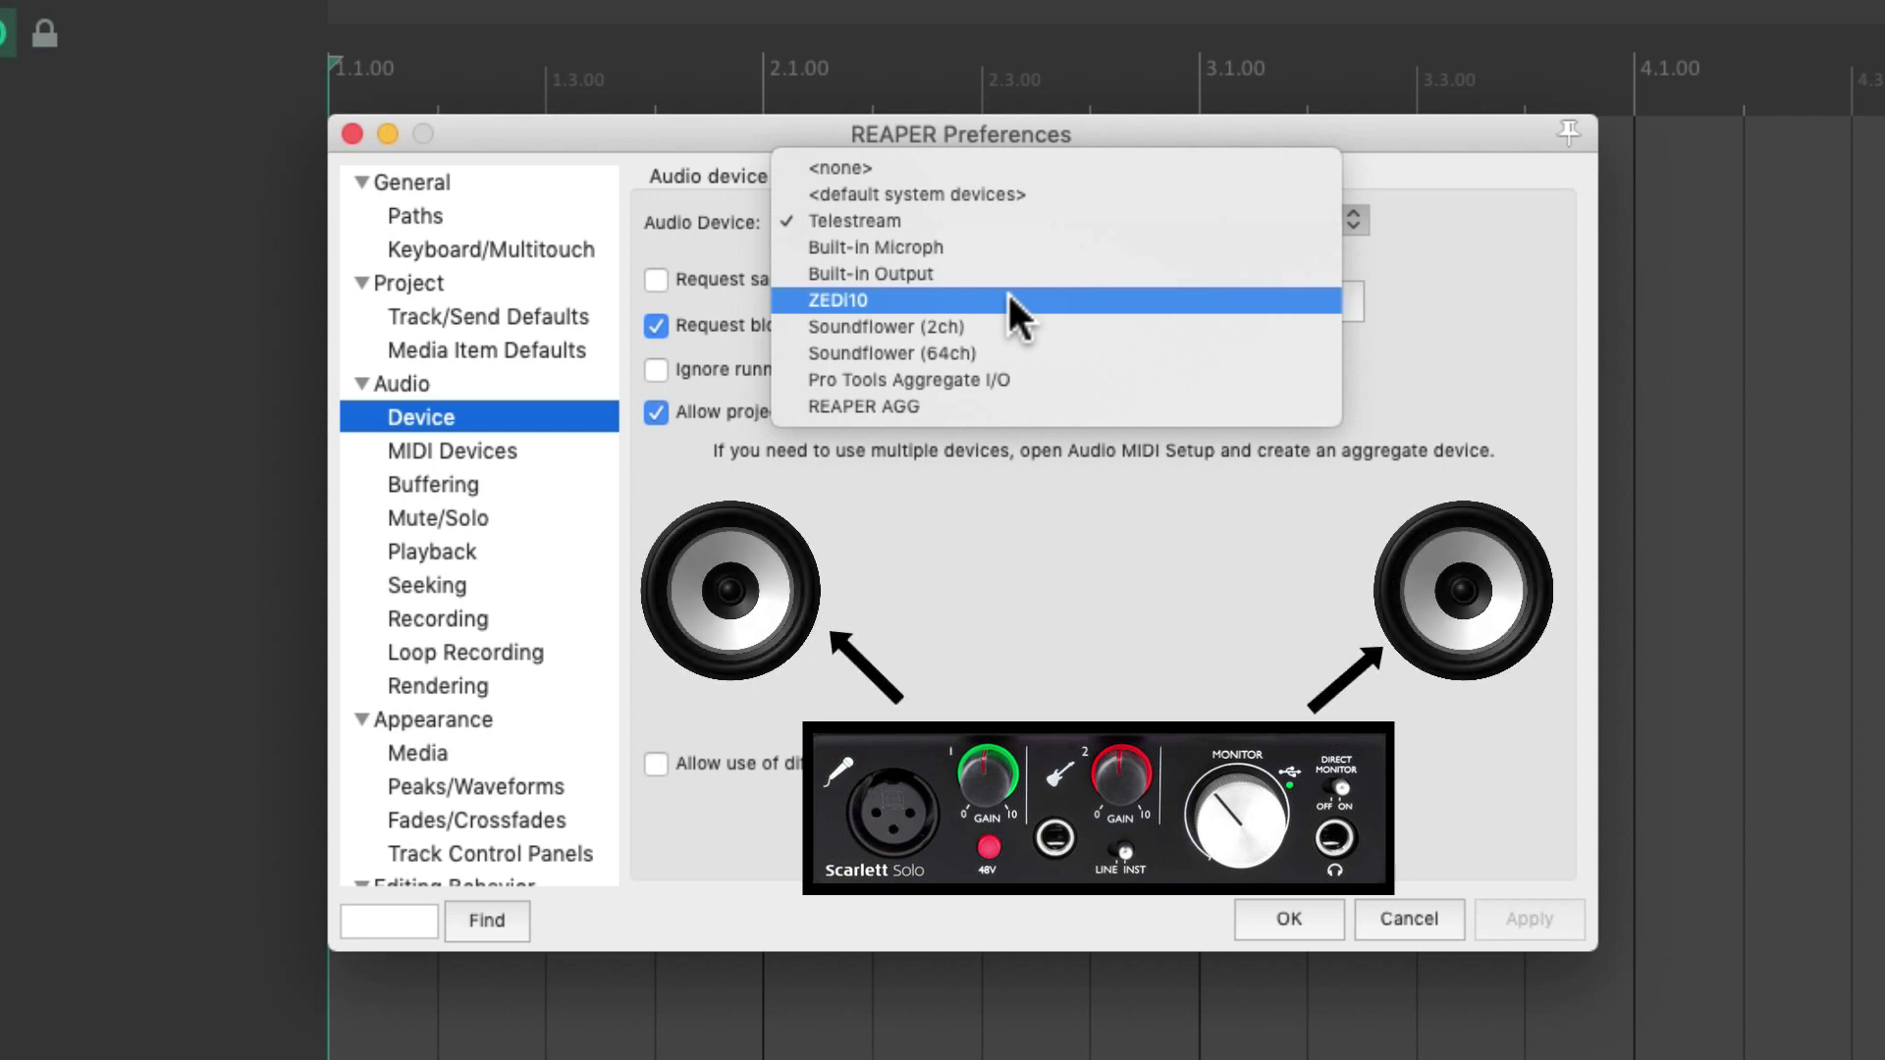
pyautogui.click(1003, 214)
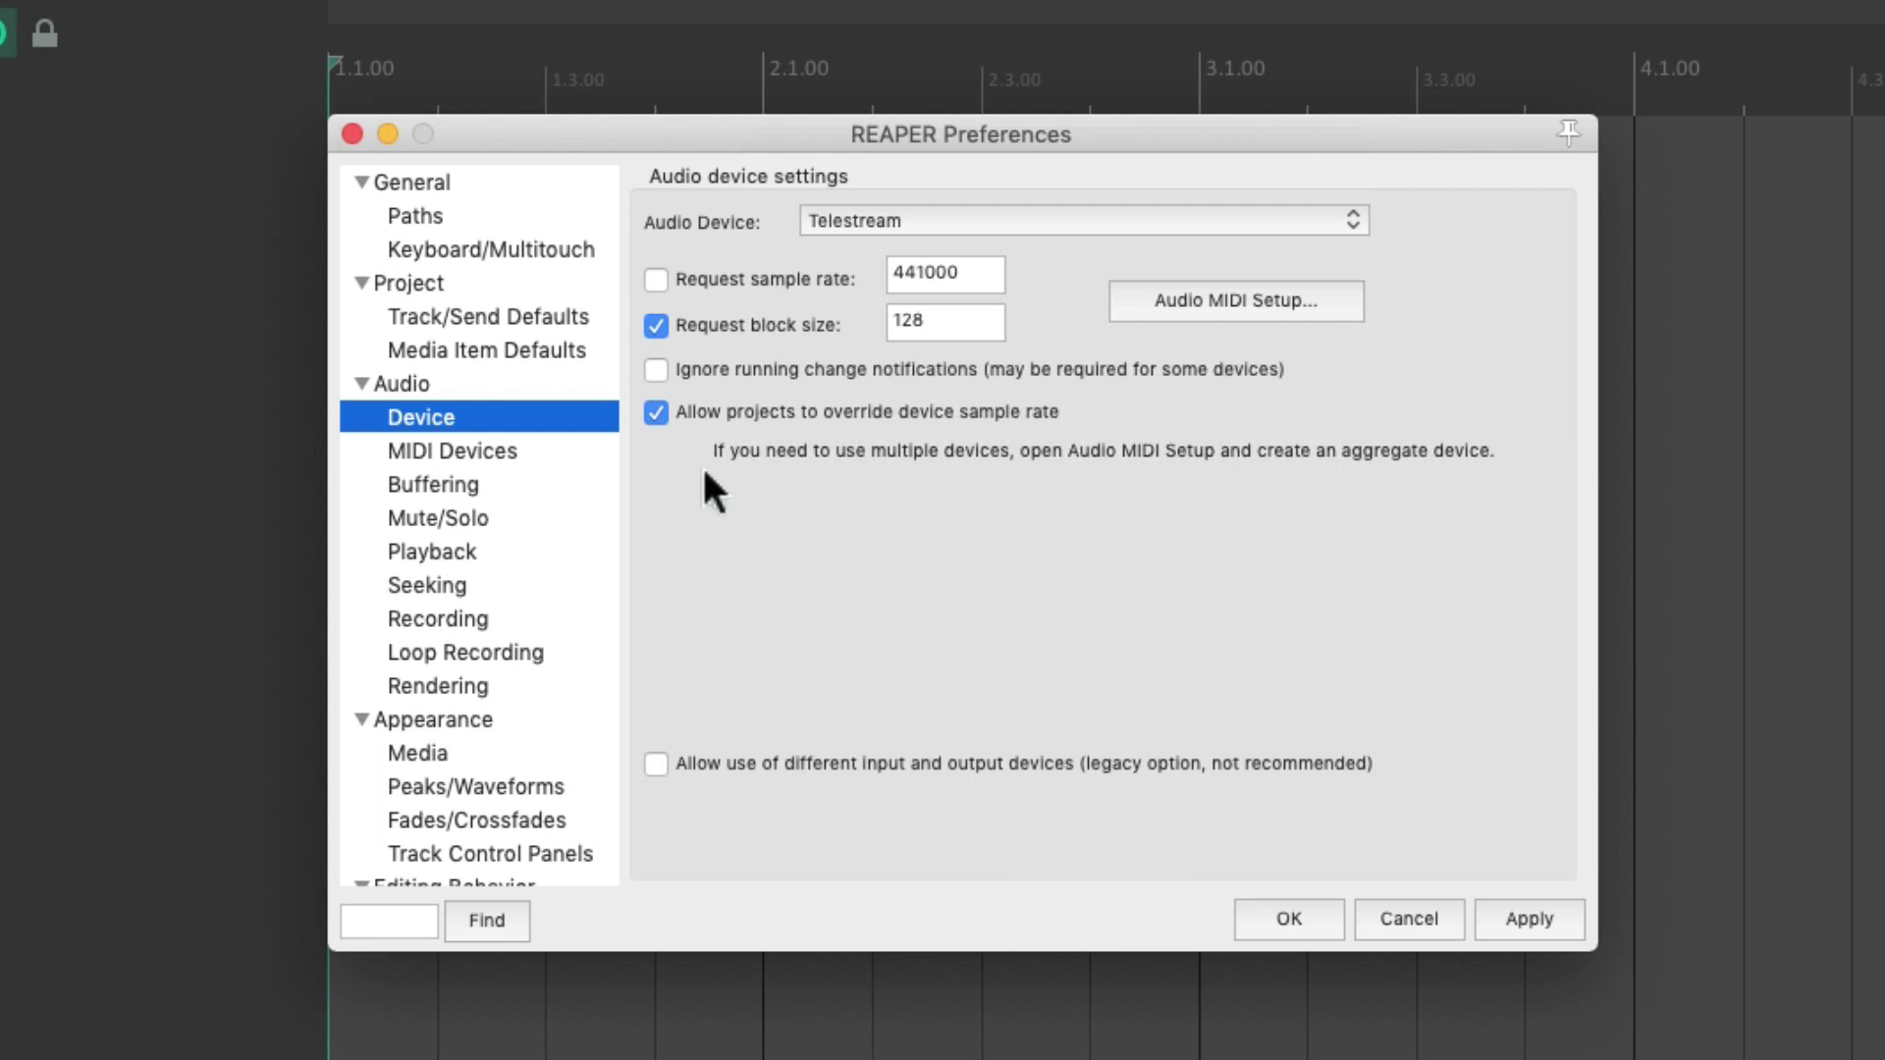
pyautogui.click(551, 444)
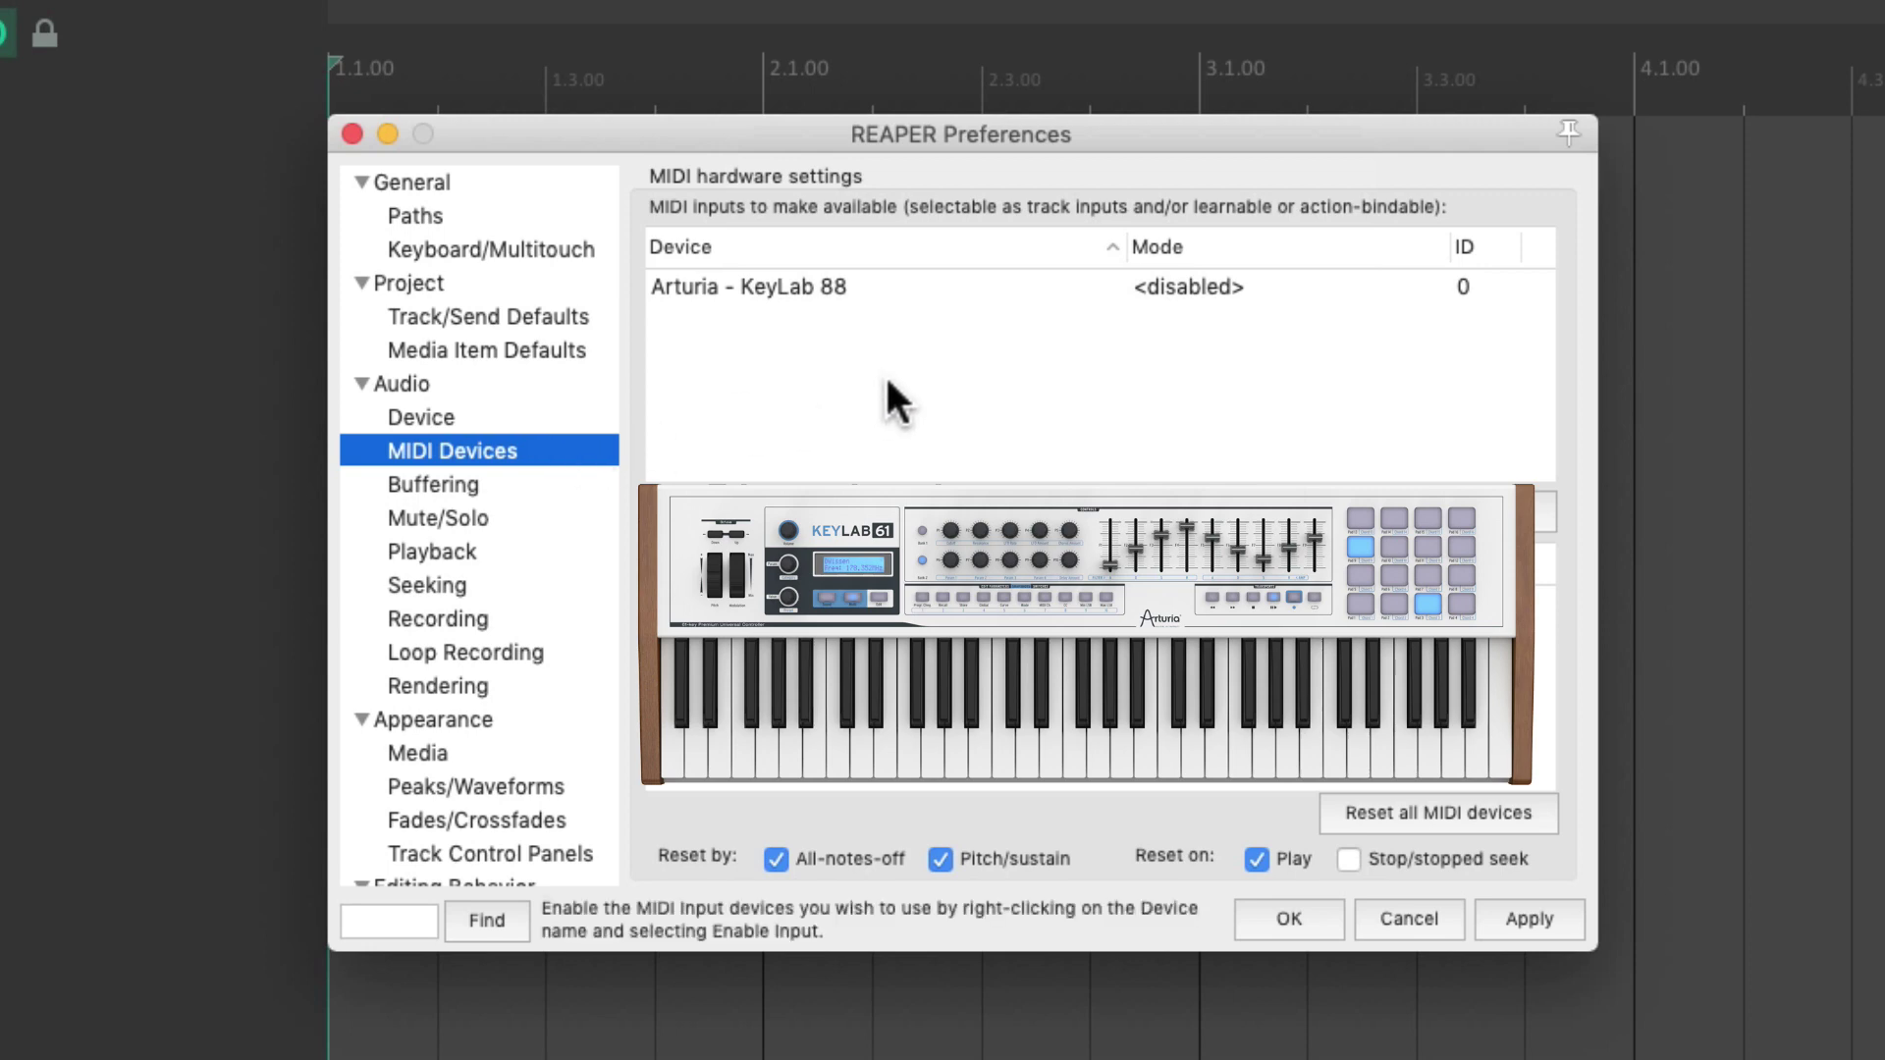
# - Alias the Arturia - KeyLab 88 MIDI input as 'USB MIDI Keyboard', enabled for notes and control
pyautogui.click(931, 286)
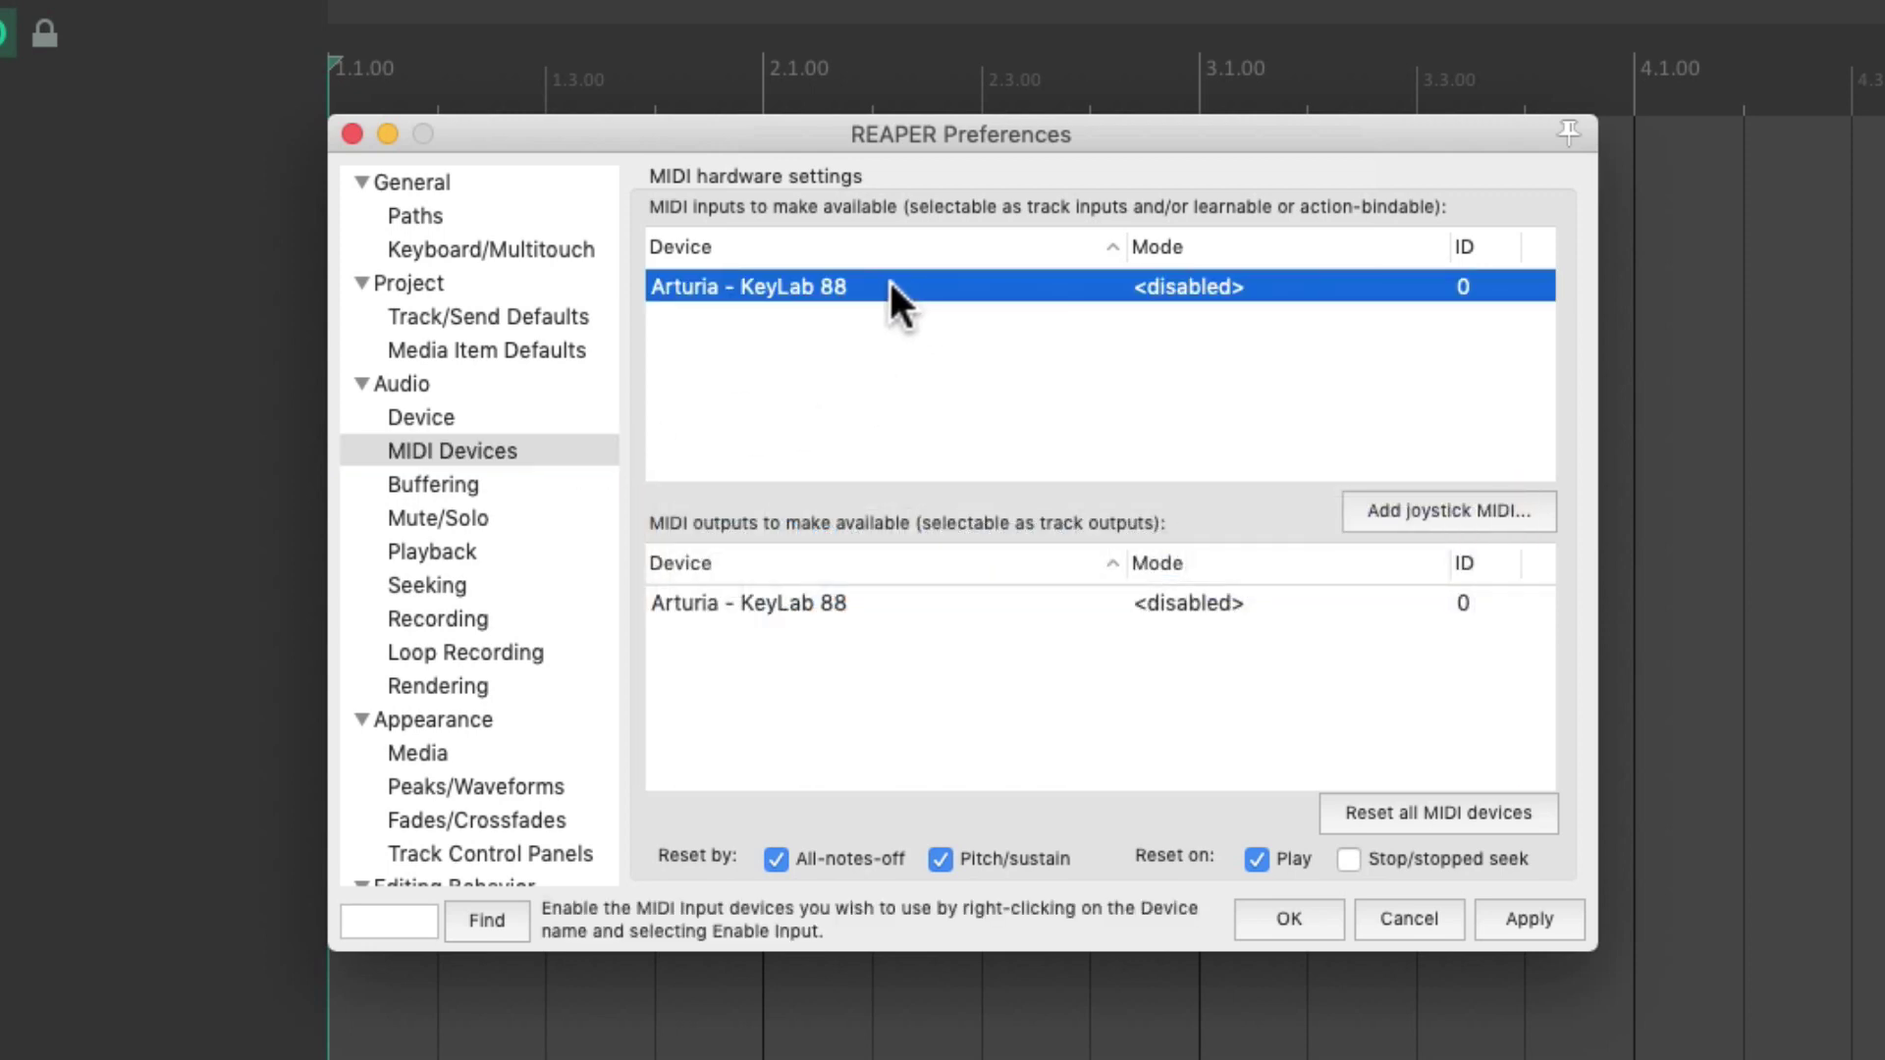
pyautogui.doubleClick(890, 286)
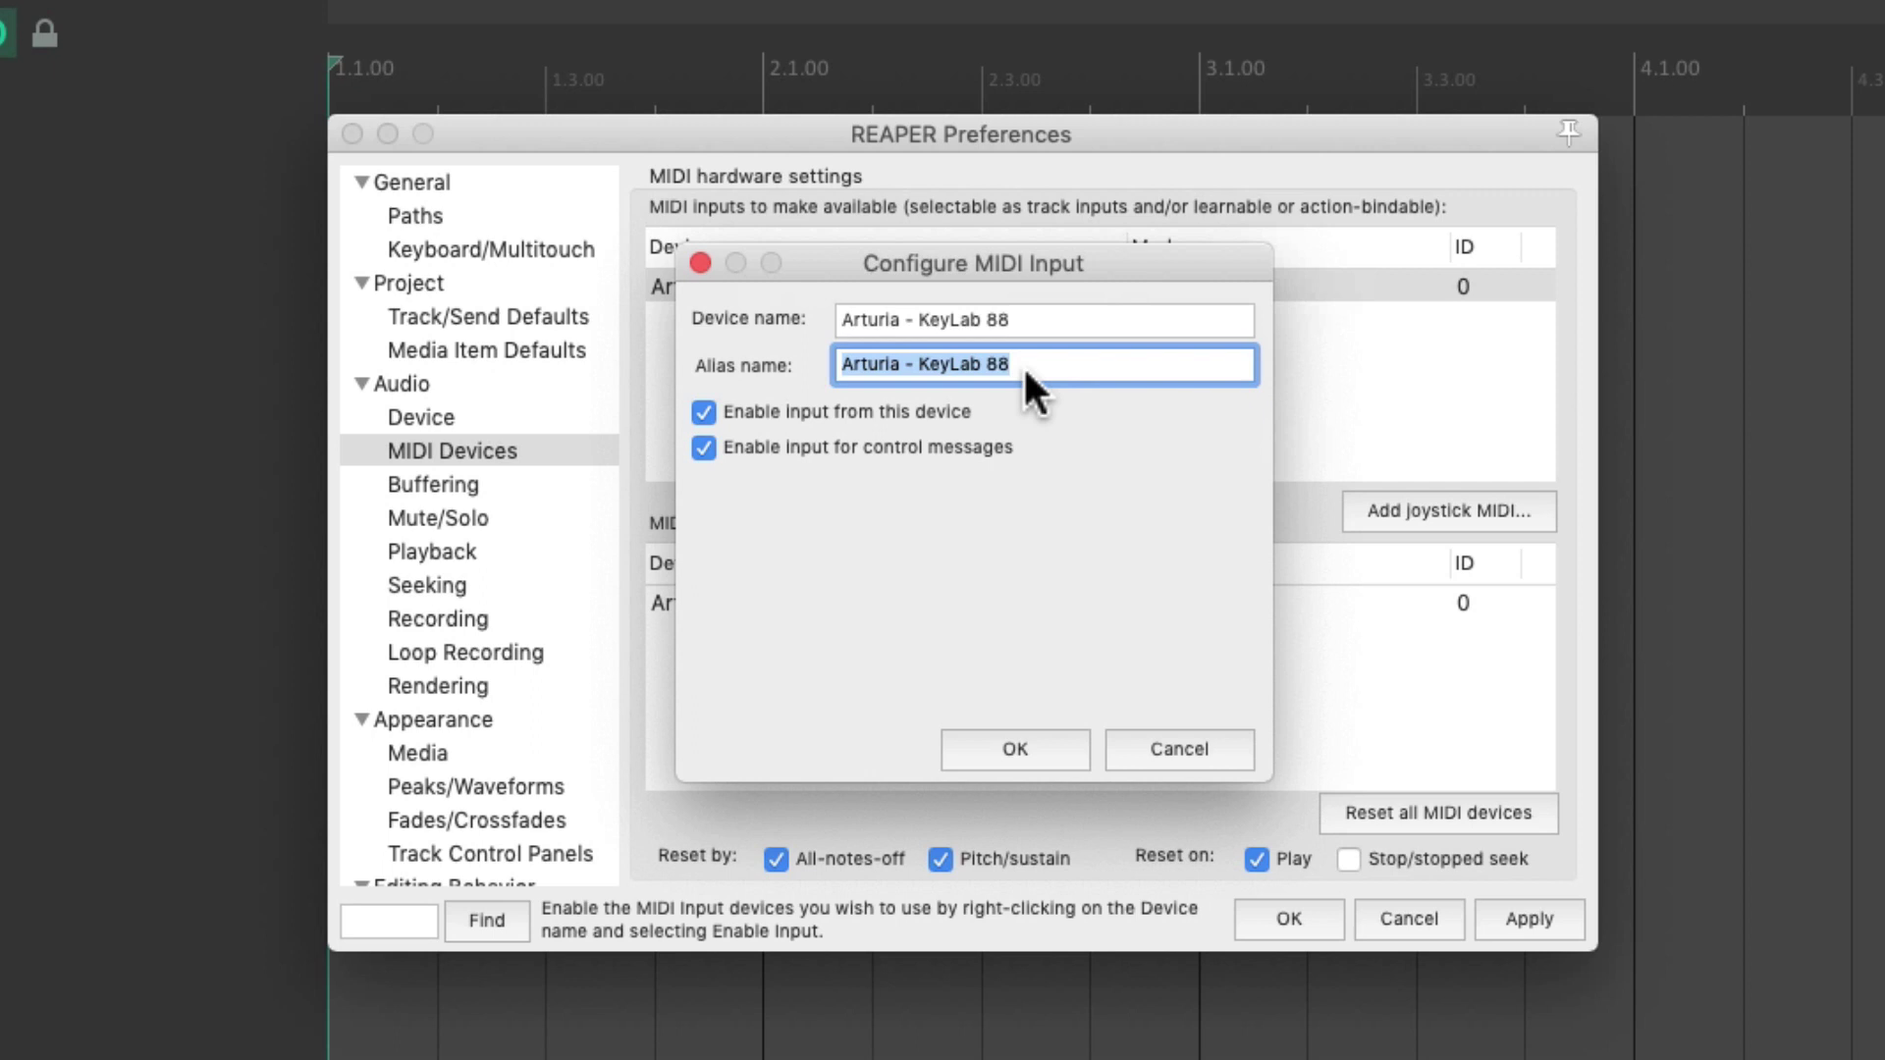
pyautogui.write('USB MIDI Keyboard')
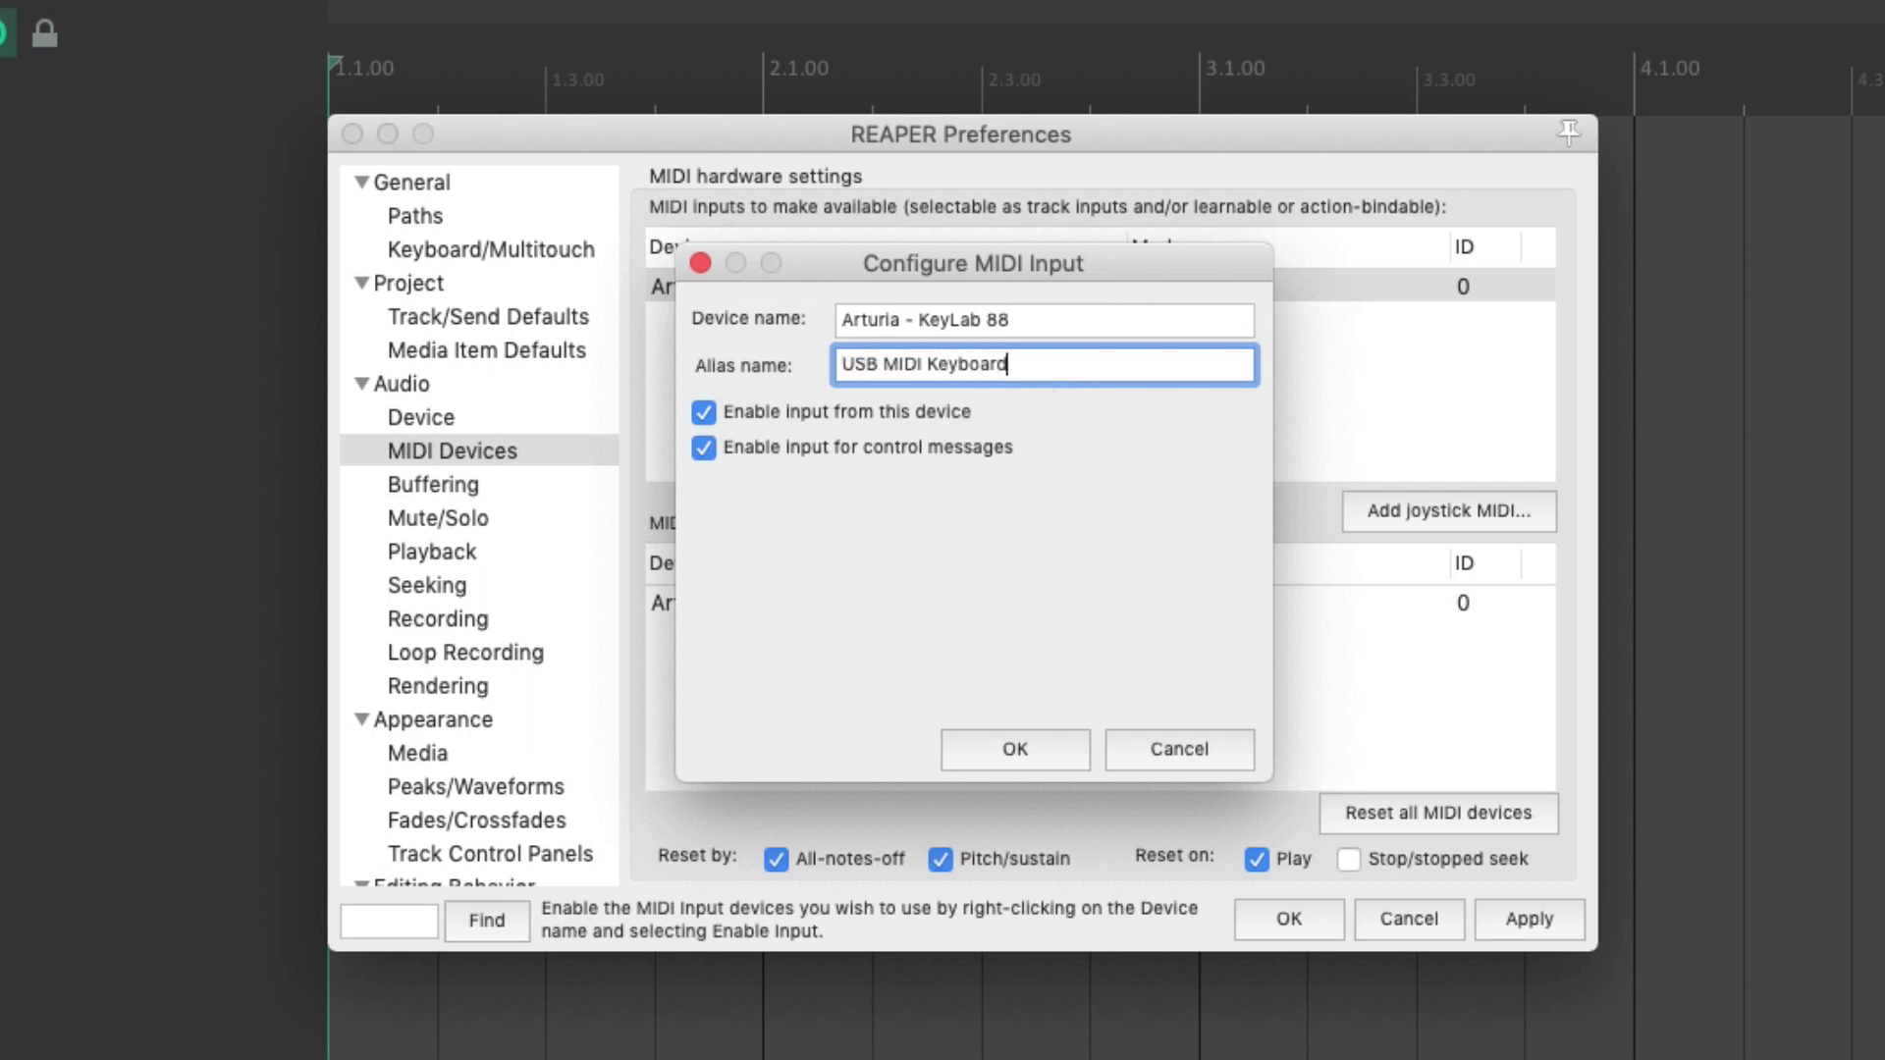
pyautogui.click(987, 739)
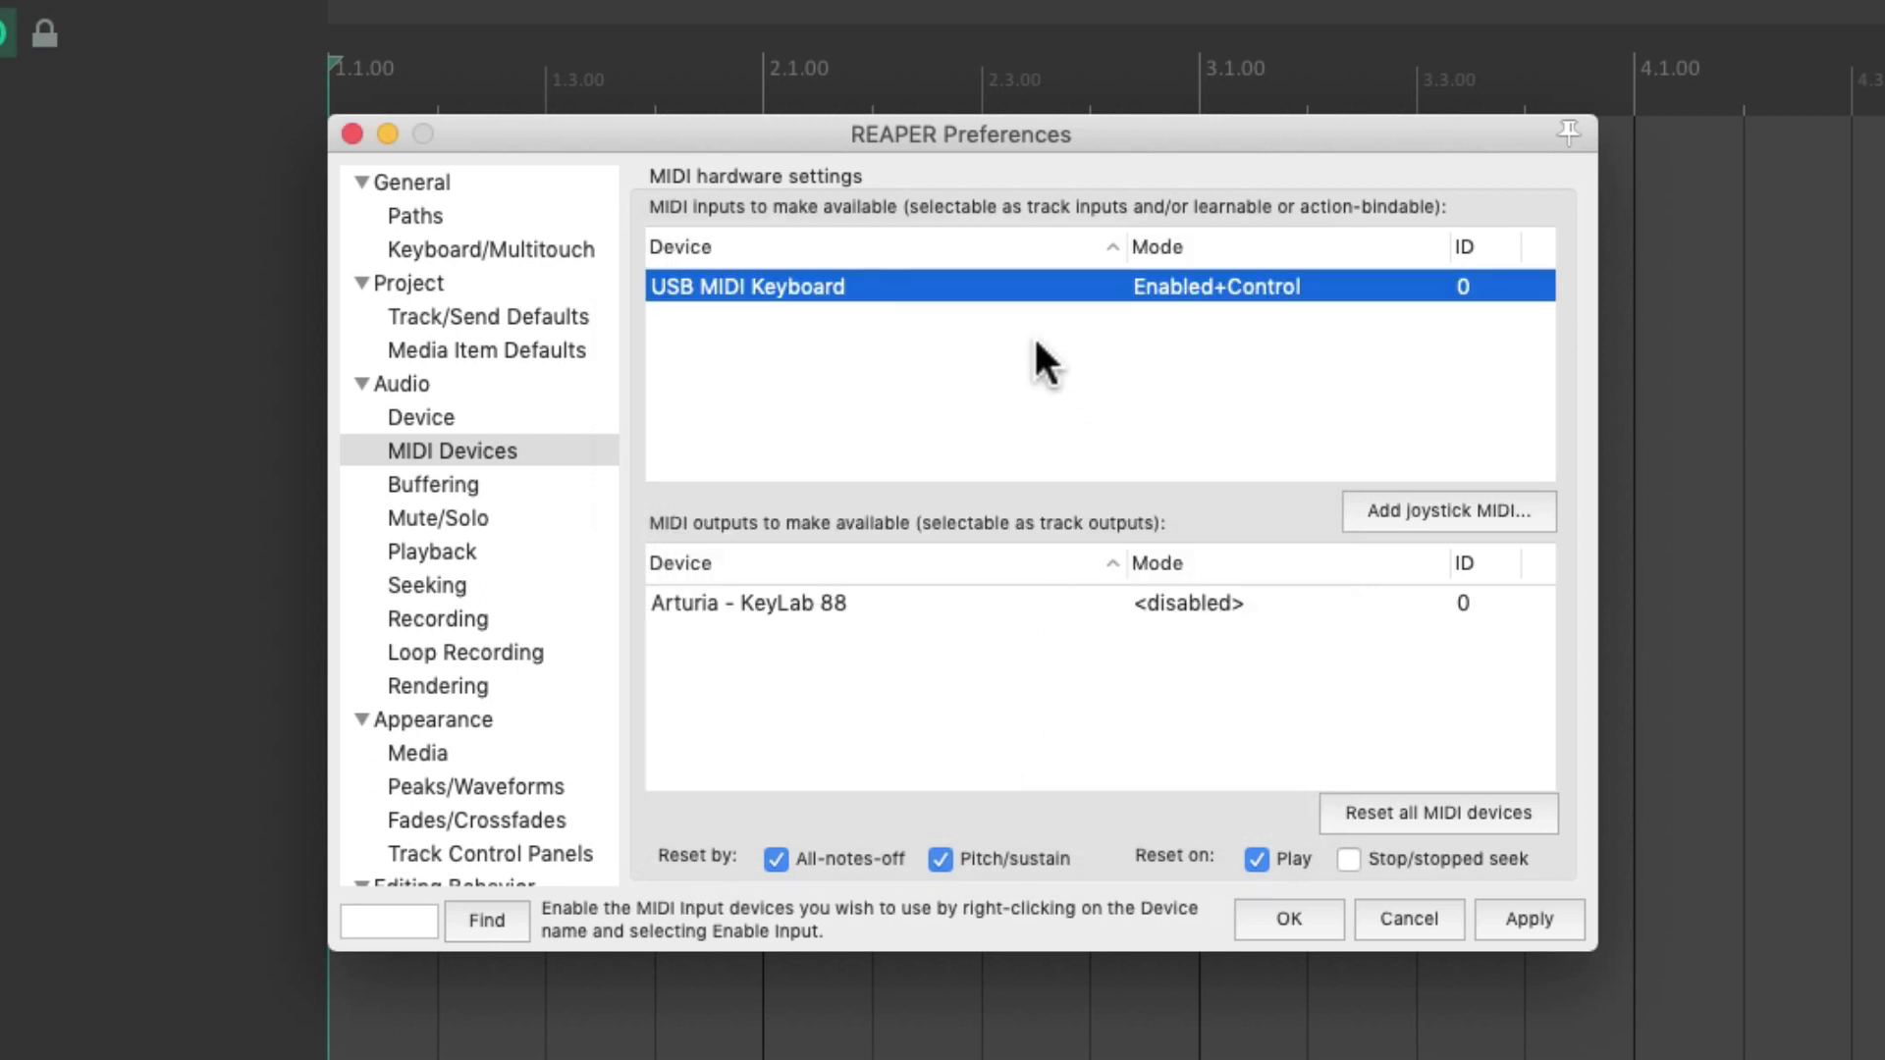
# - Close Preferences, add a new track, and record-arm track 1
pyautogui.click(1265, 920)
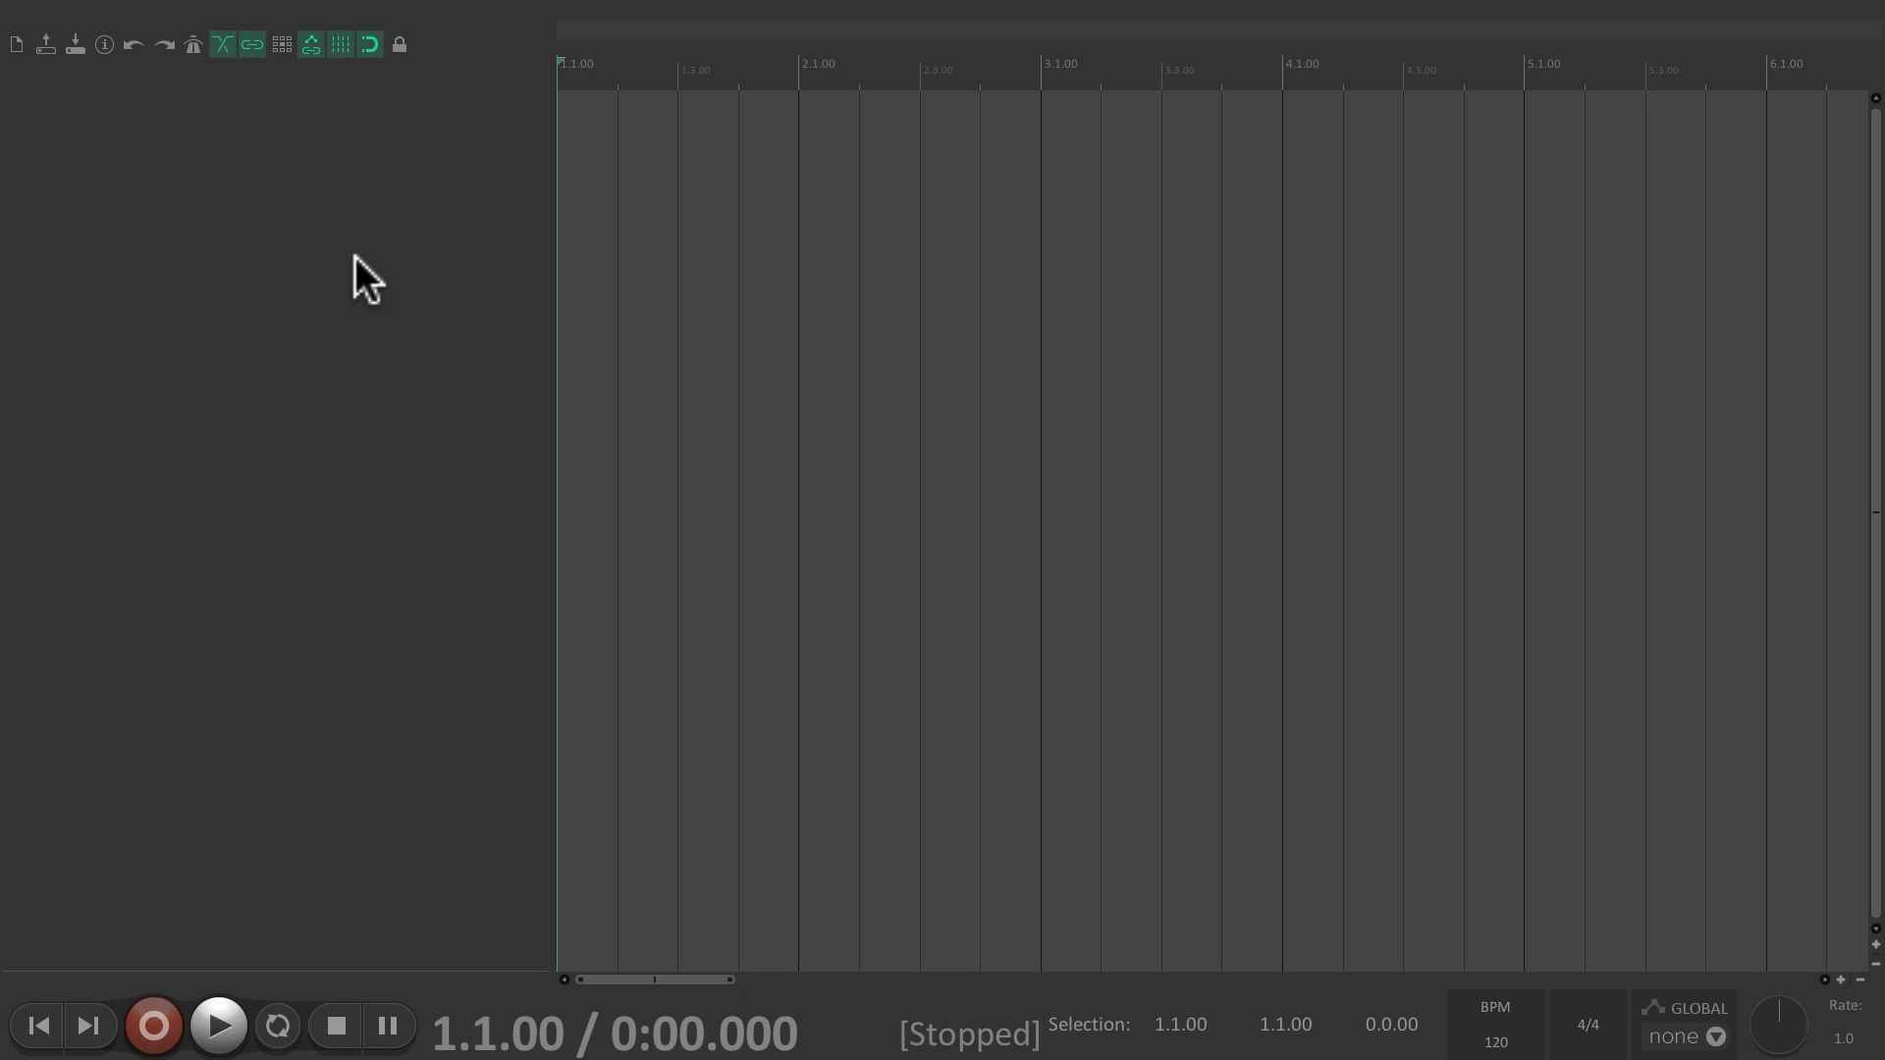
pyautogui.doubleClick(356, 258)
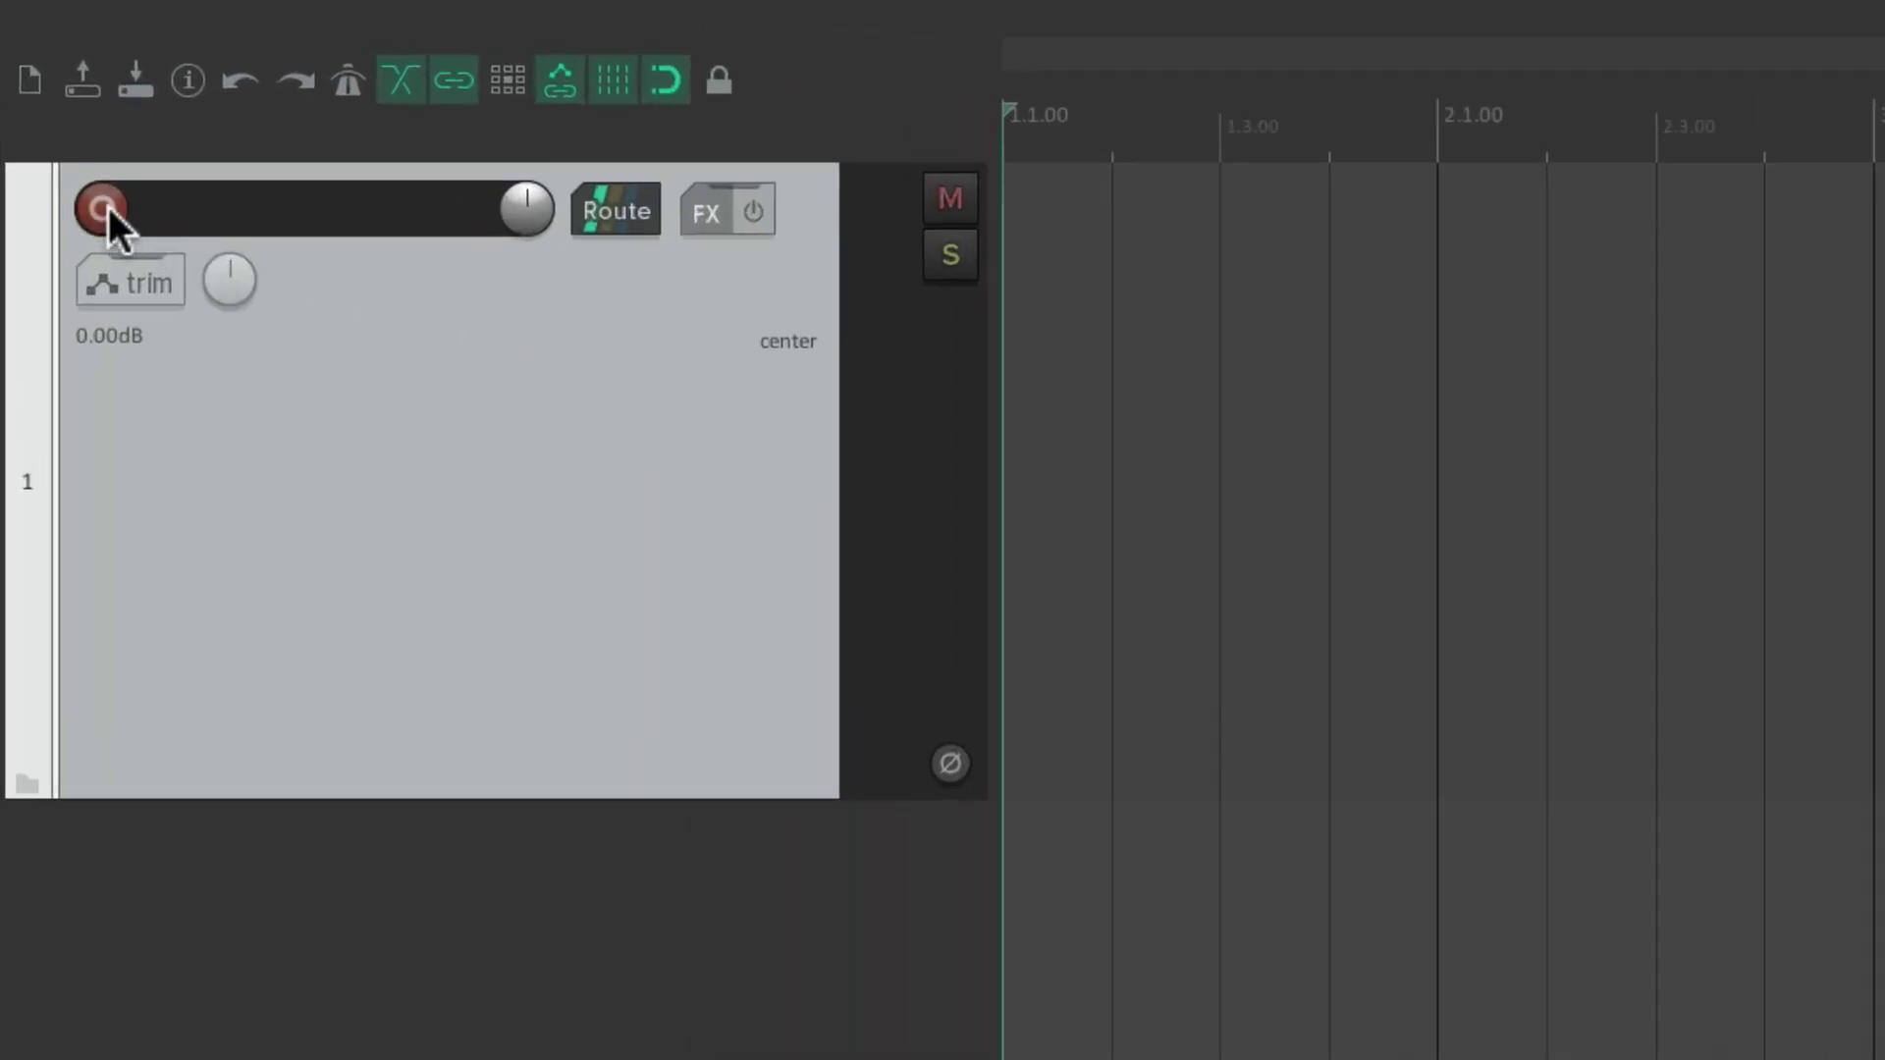
pyautogui.click(102, 209)
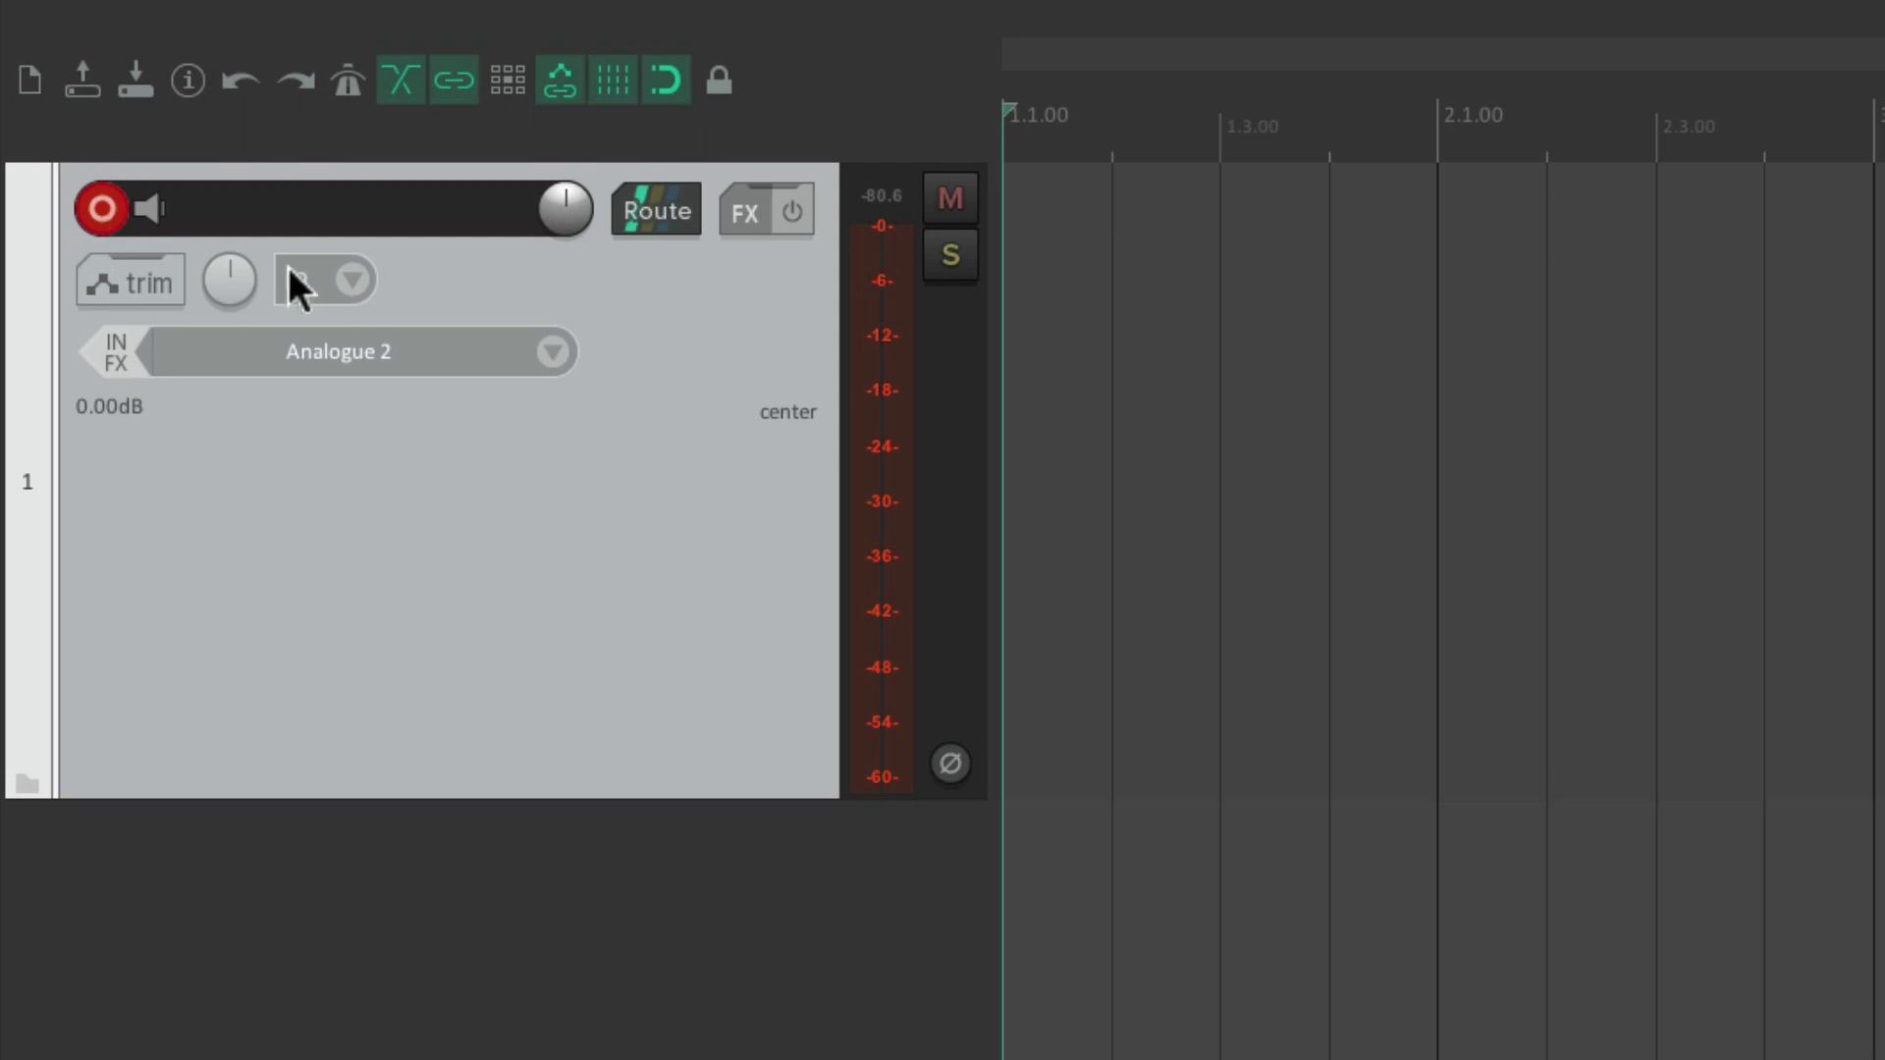
# - Set track 1's input to MIDI: USB MIDI Keyboard, all channels
pyautogui.click(556, 355)
pyautogui.moveTo(598, 381)
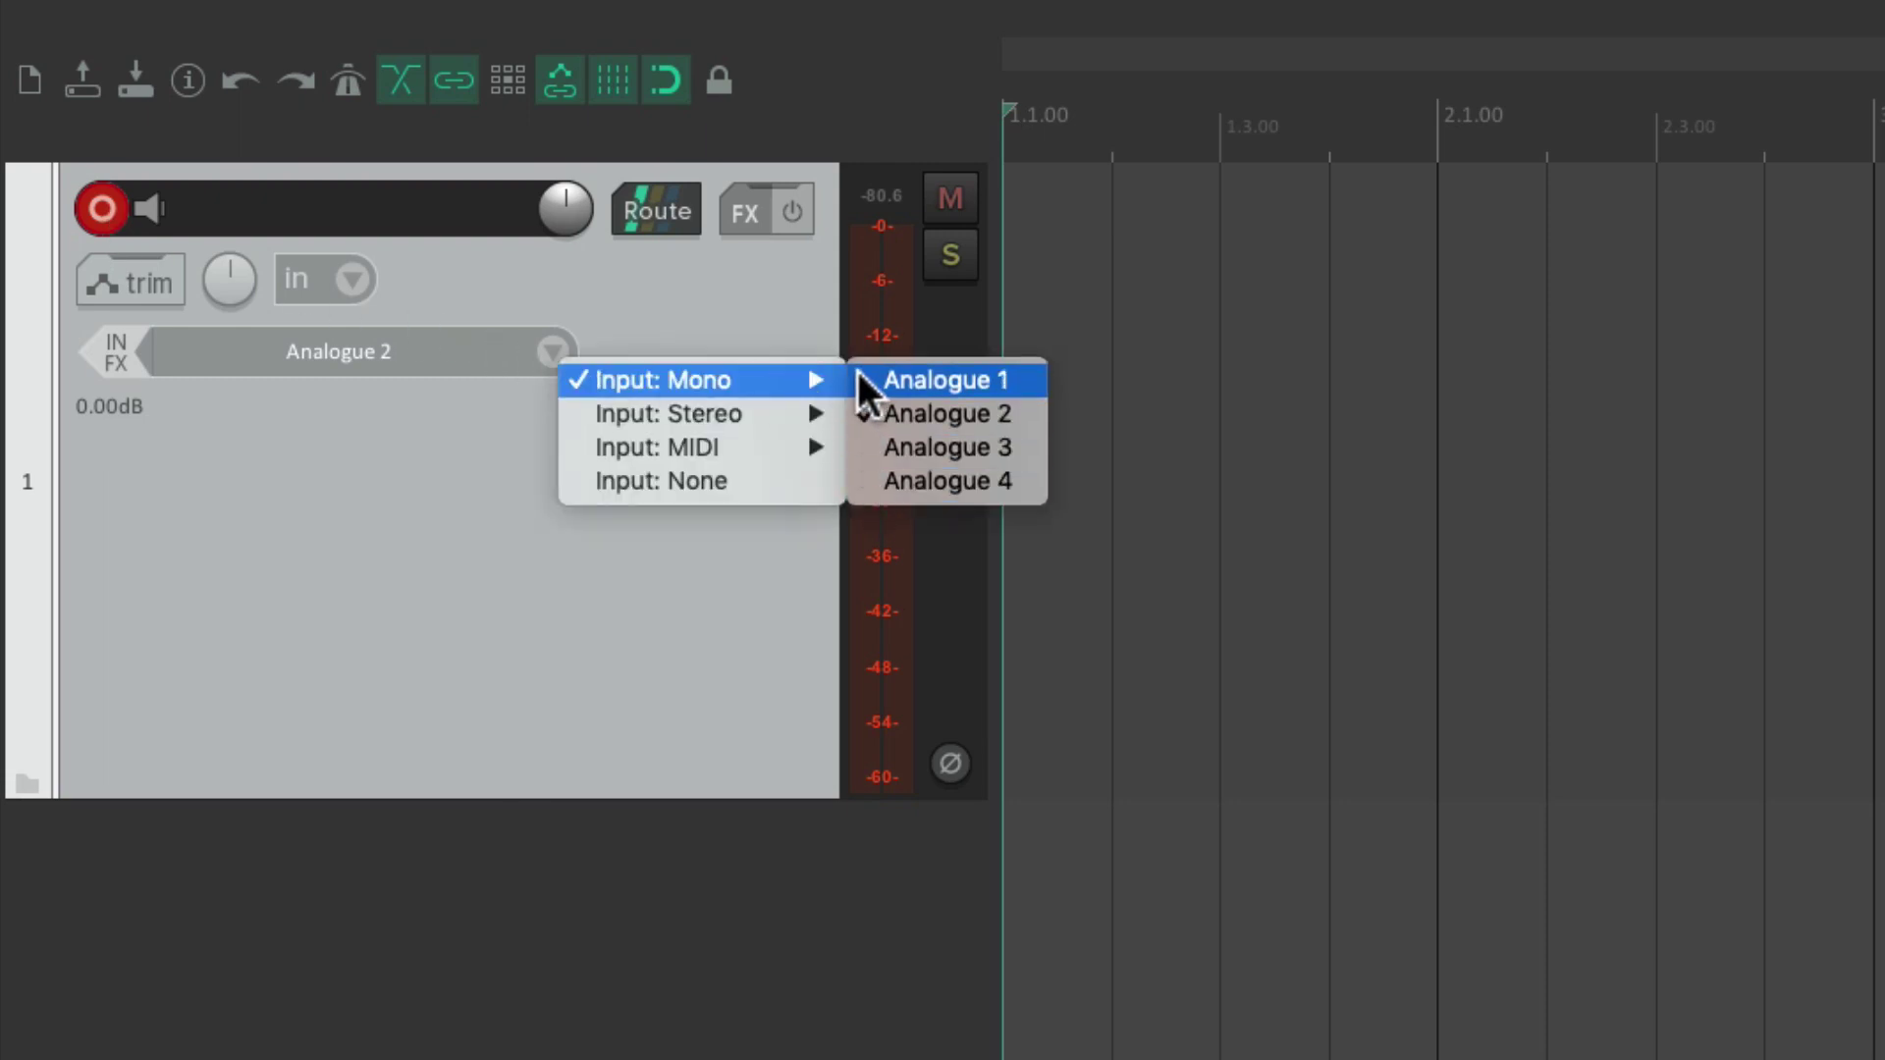
pyautogui.moveTo(775, 423)
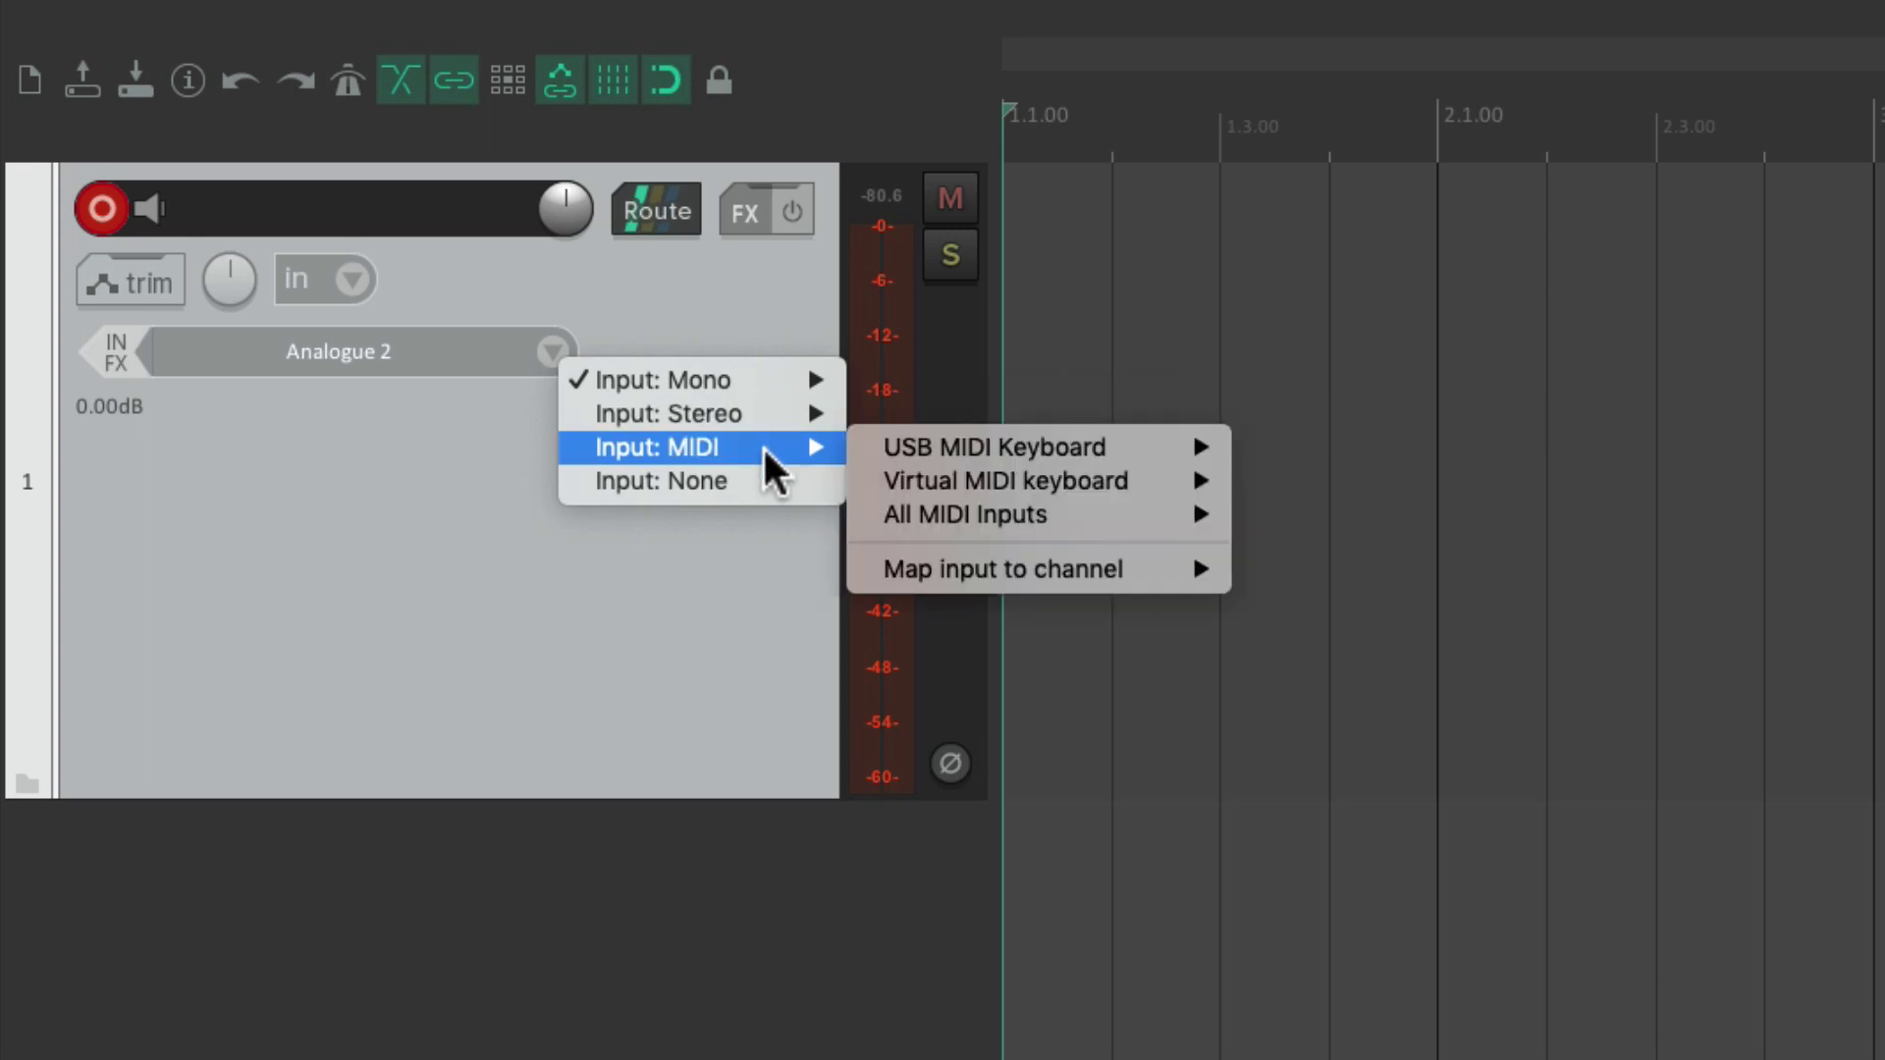
pyautogui.moveTo(884, 457)
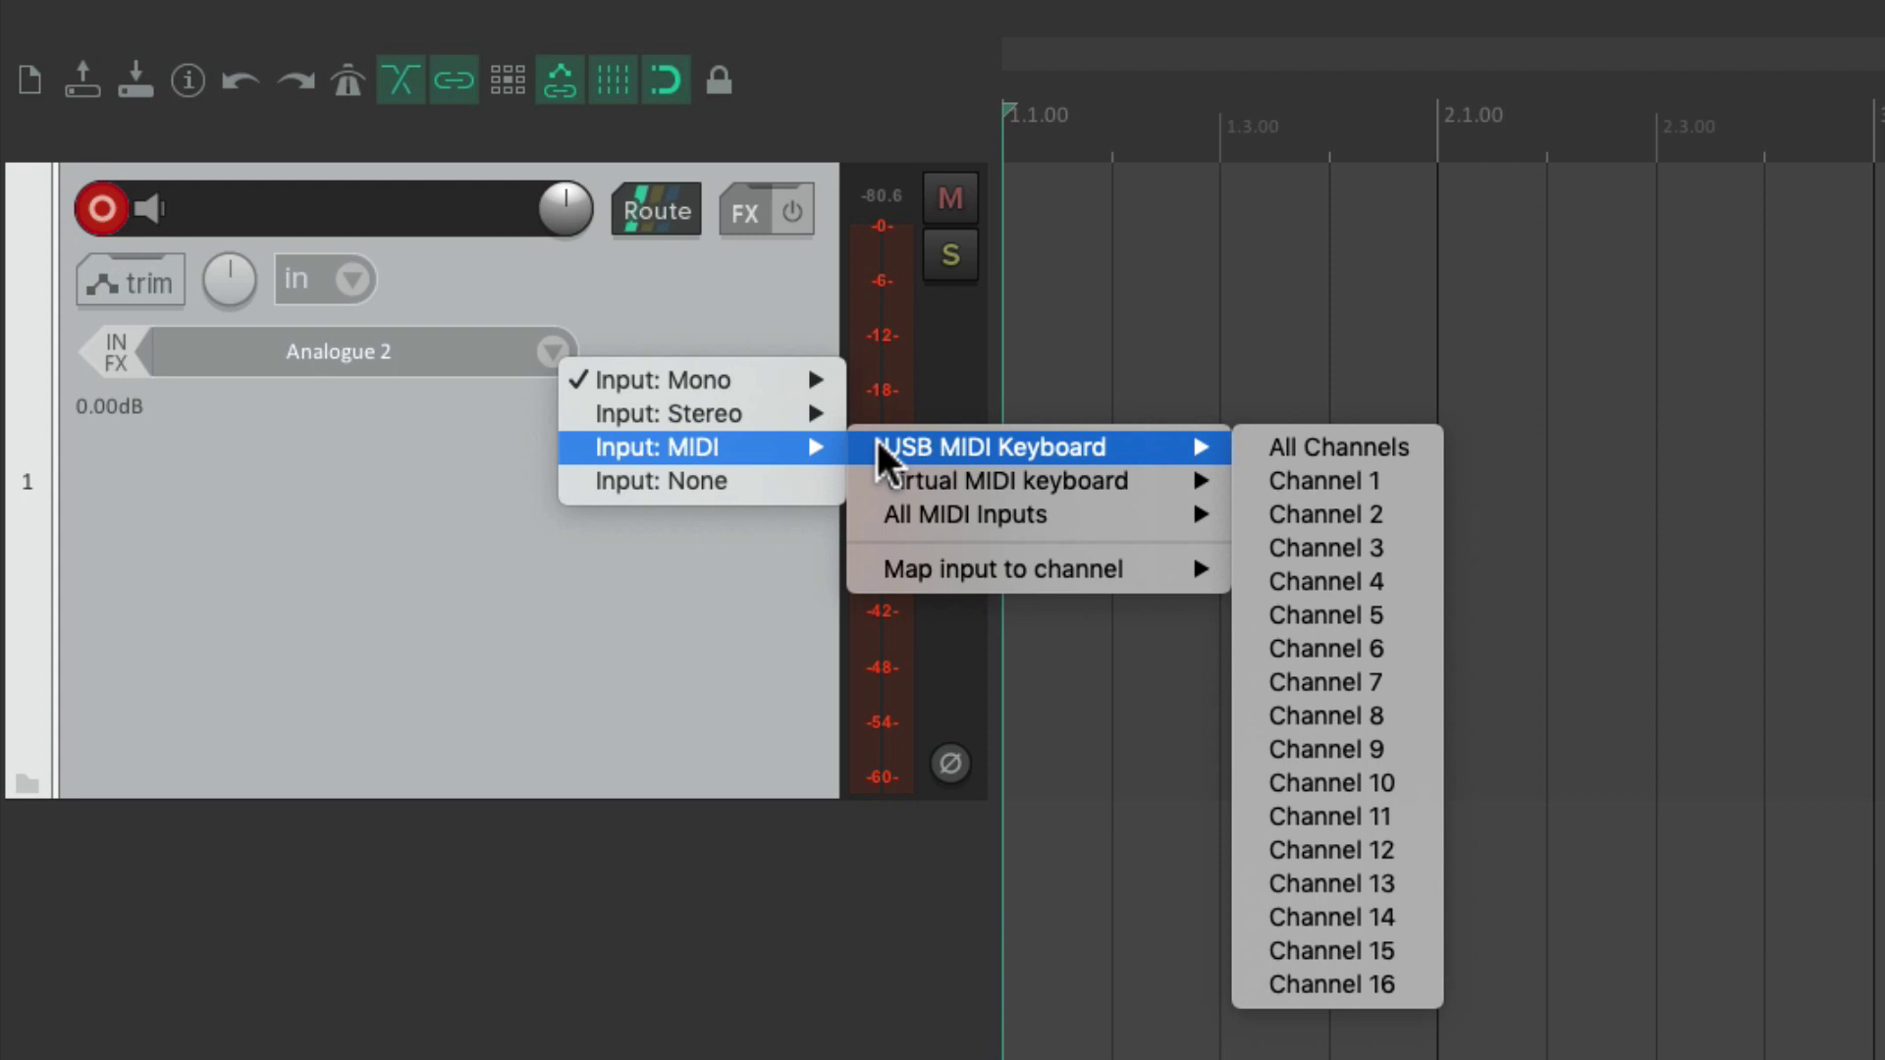
pyautogui.click(1239, 451)
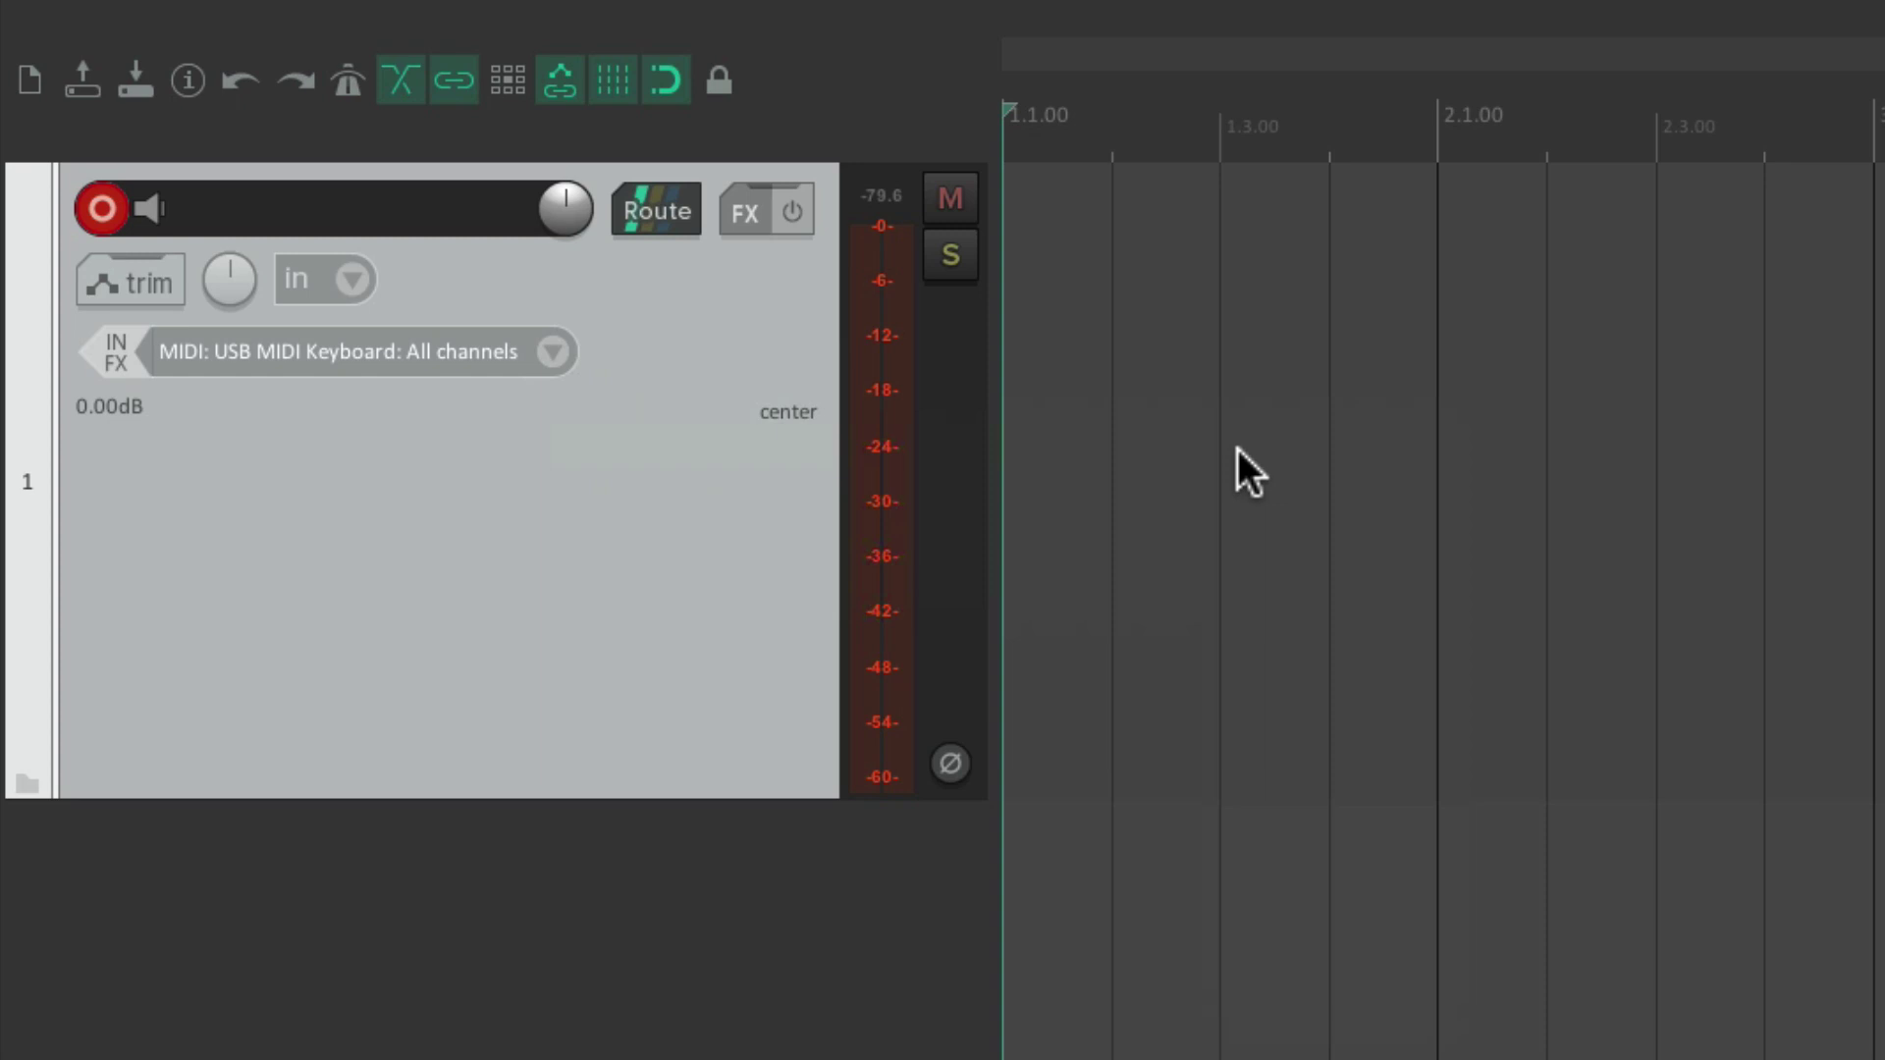
# - Switch track 1's input to the Virtual MIDI keyboard, all channels
pyautogui.click(546, 355)
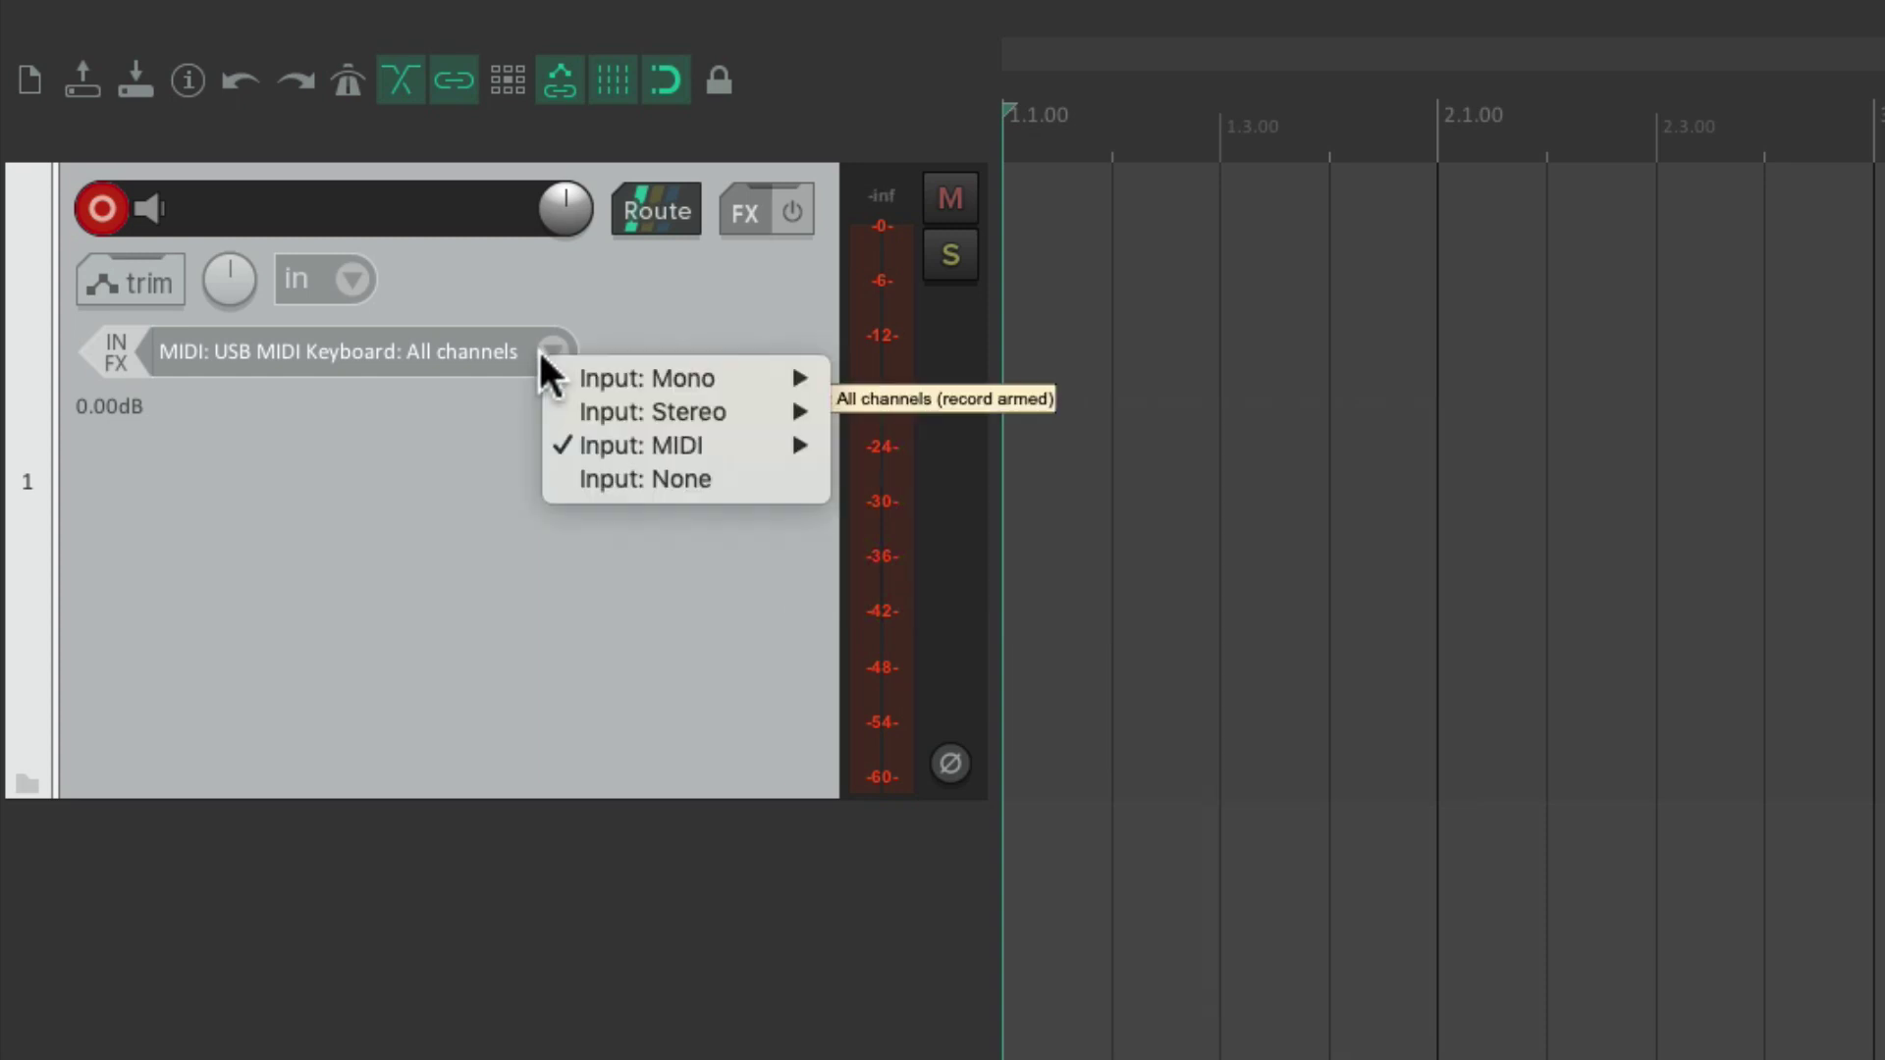
pyautogui.moveTo(628, 444)
pyautogui.moveTo(854, 481)
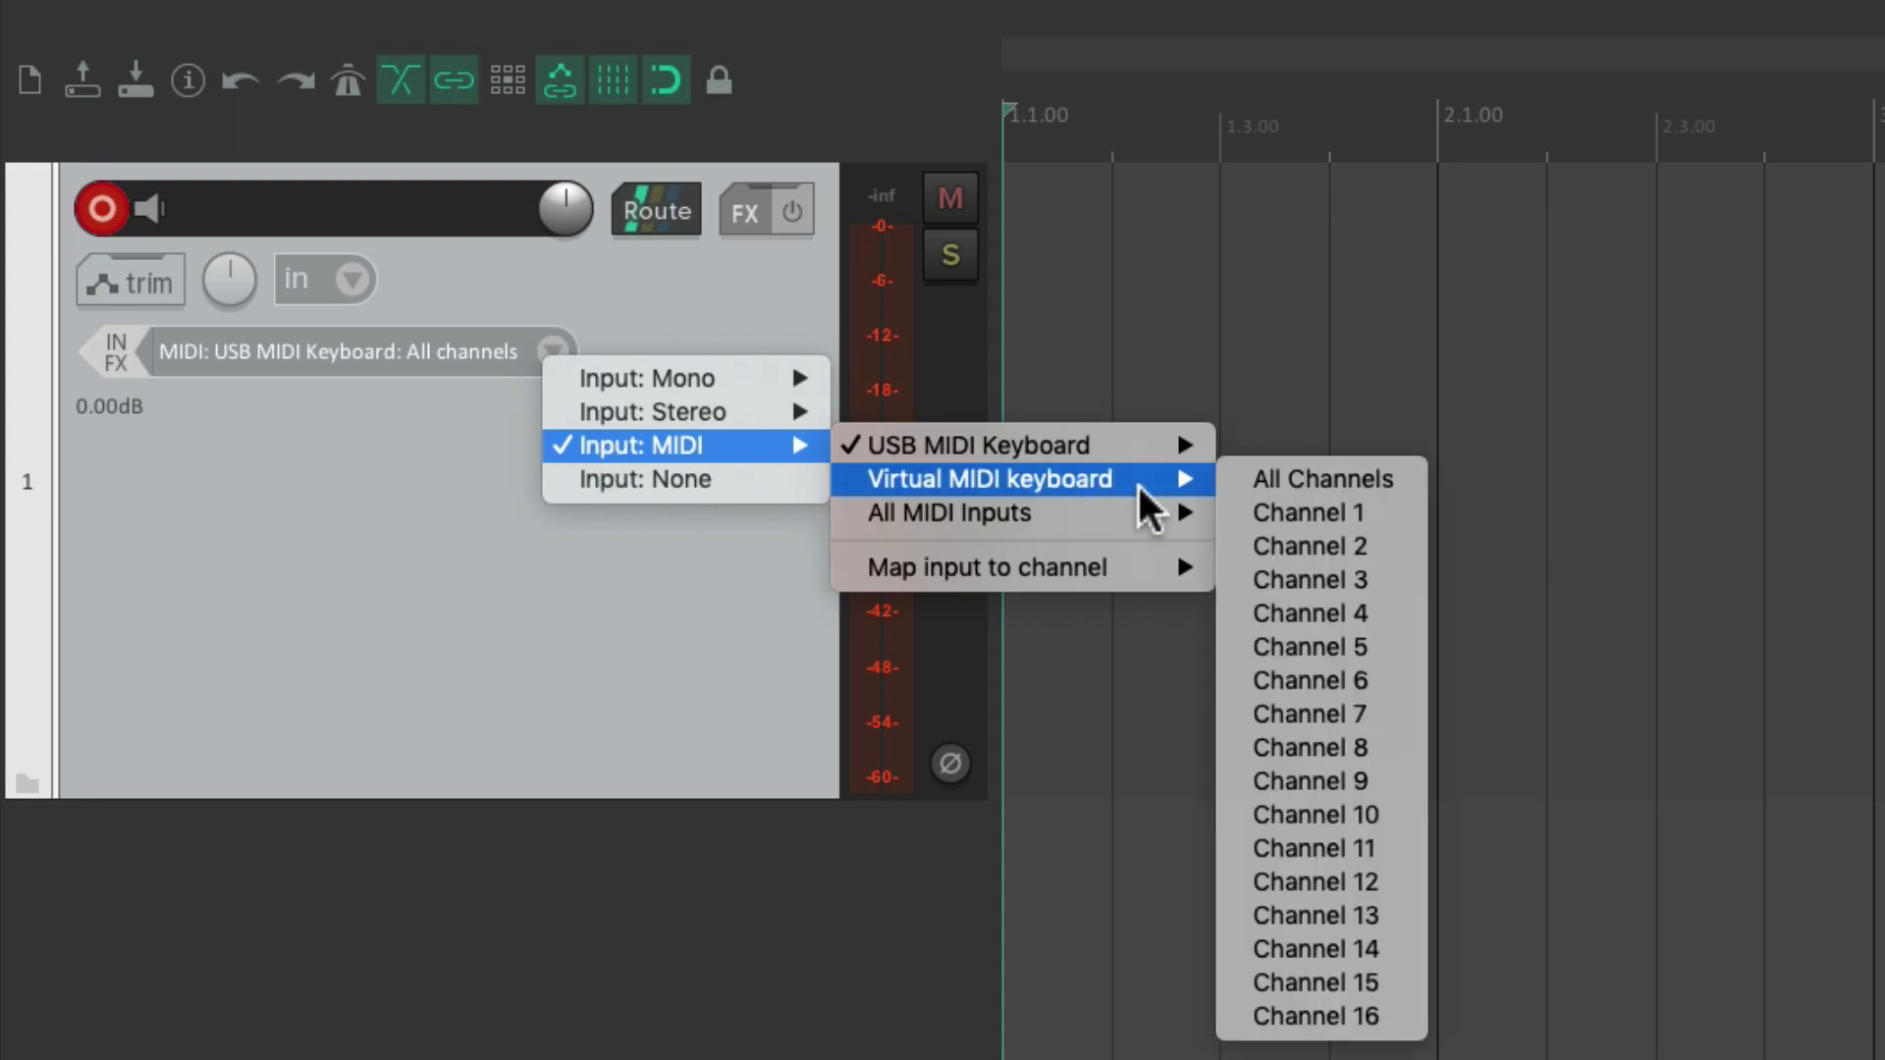
pyautogui.click(1267, 481)
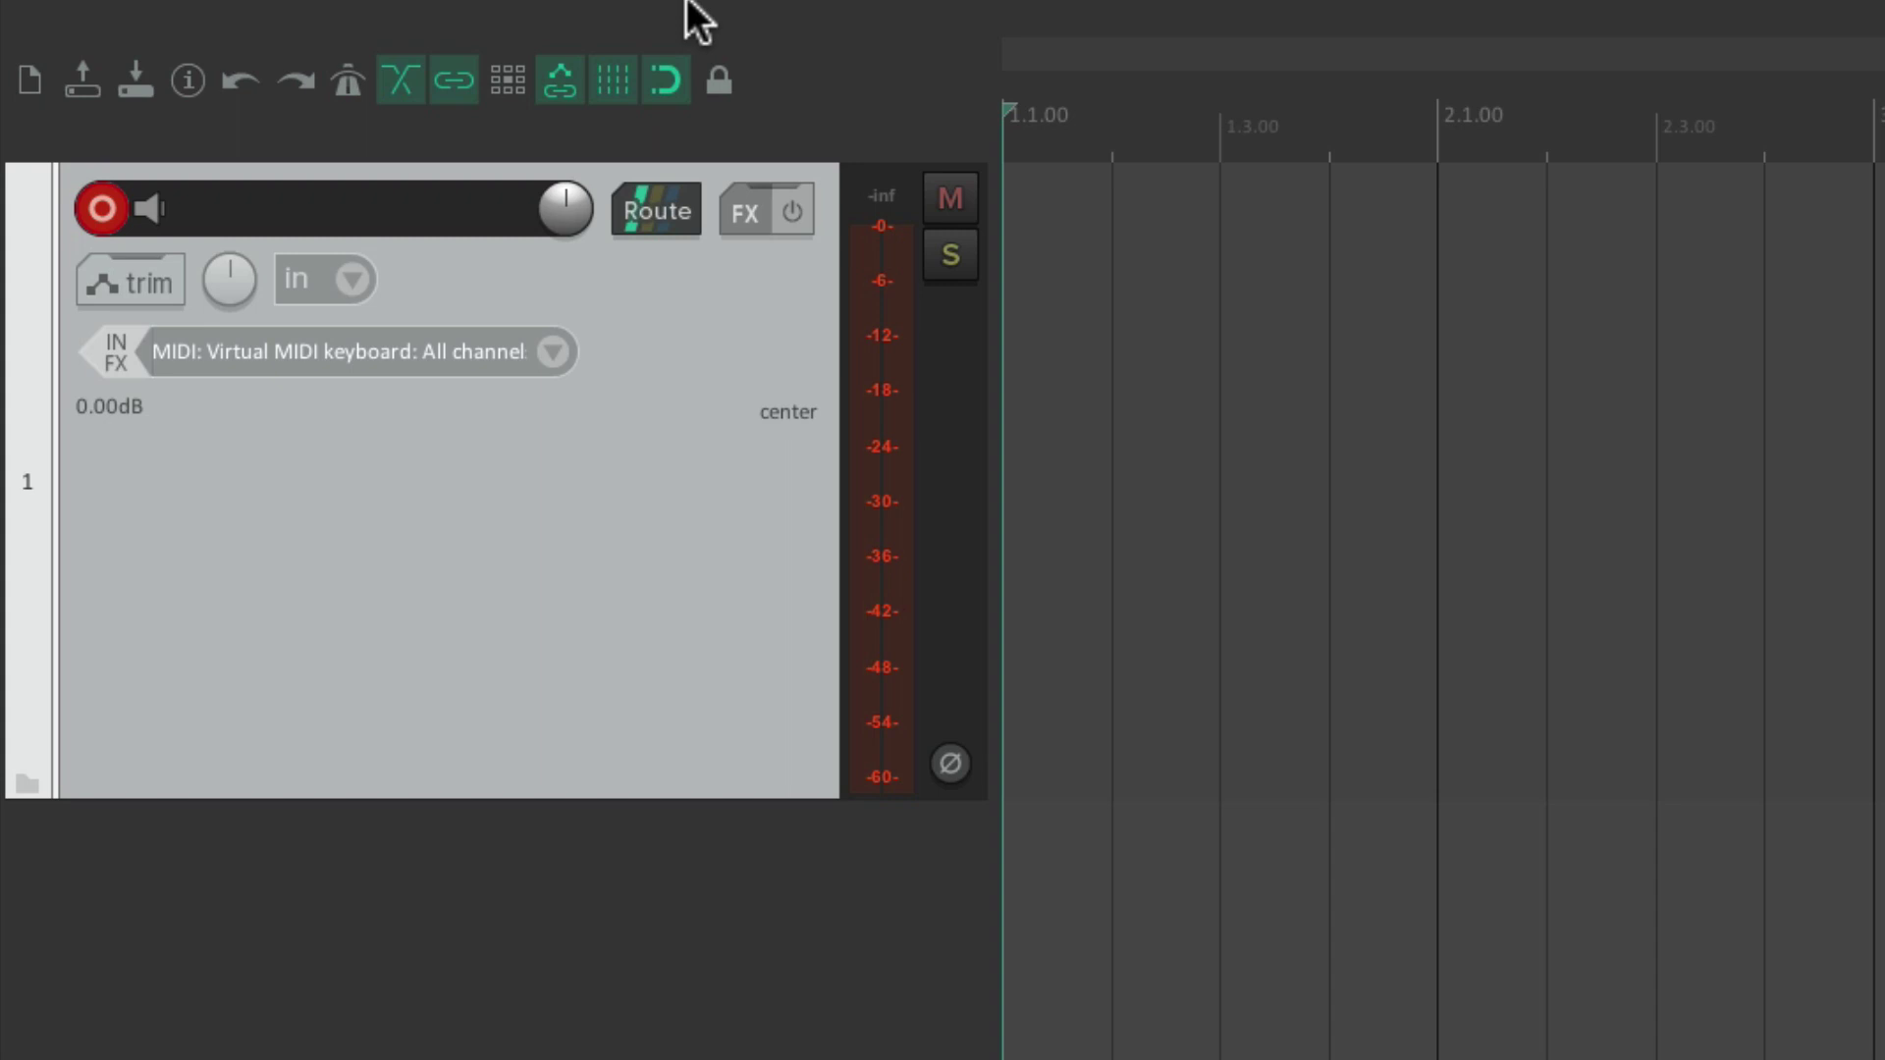
# - Show the Virtual MIDI Keyboard window and play three notes on it
pyautogui.click(410, 12)
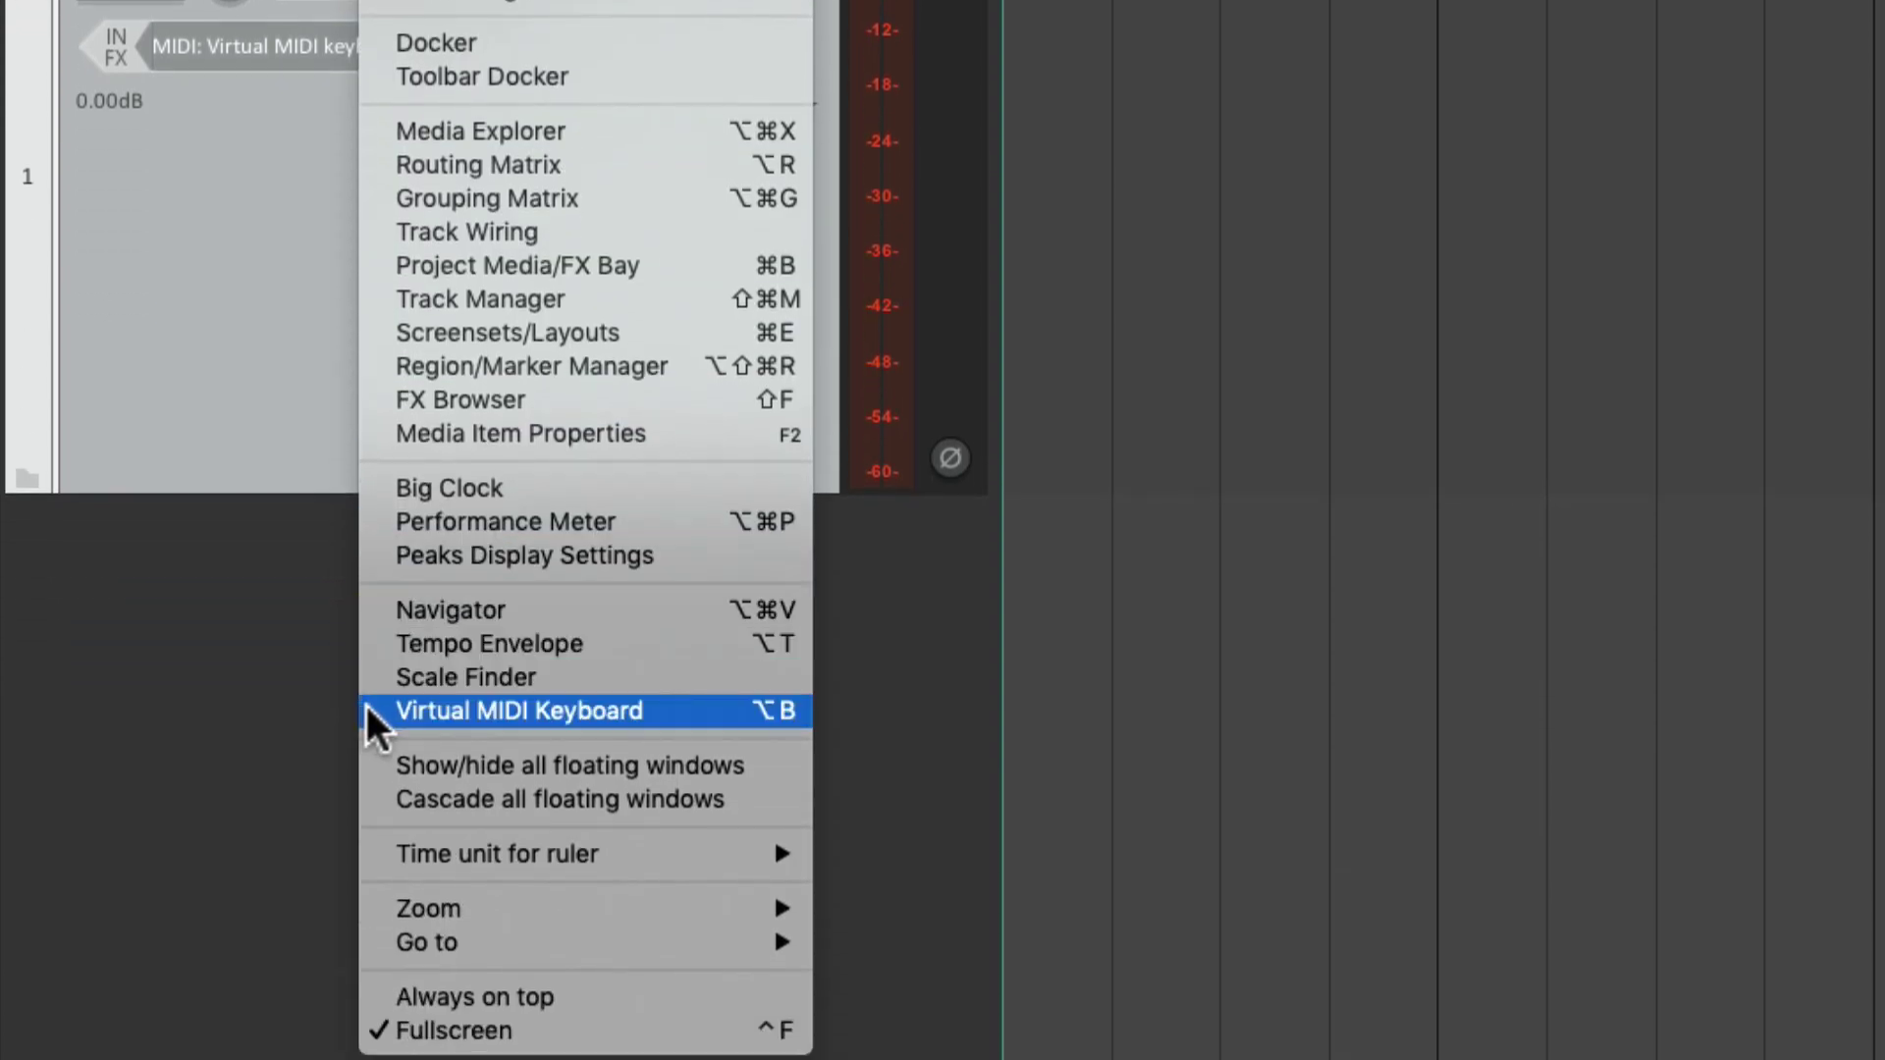
pyautogui.click(371, 715)
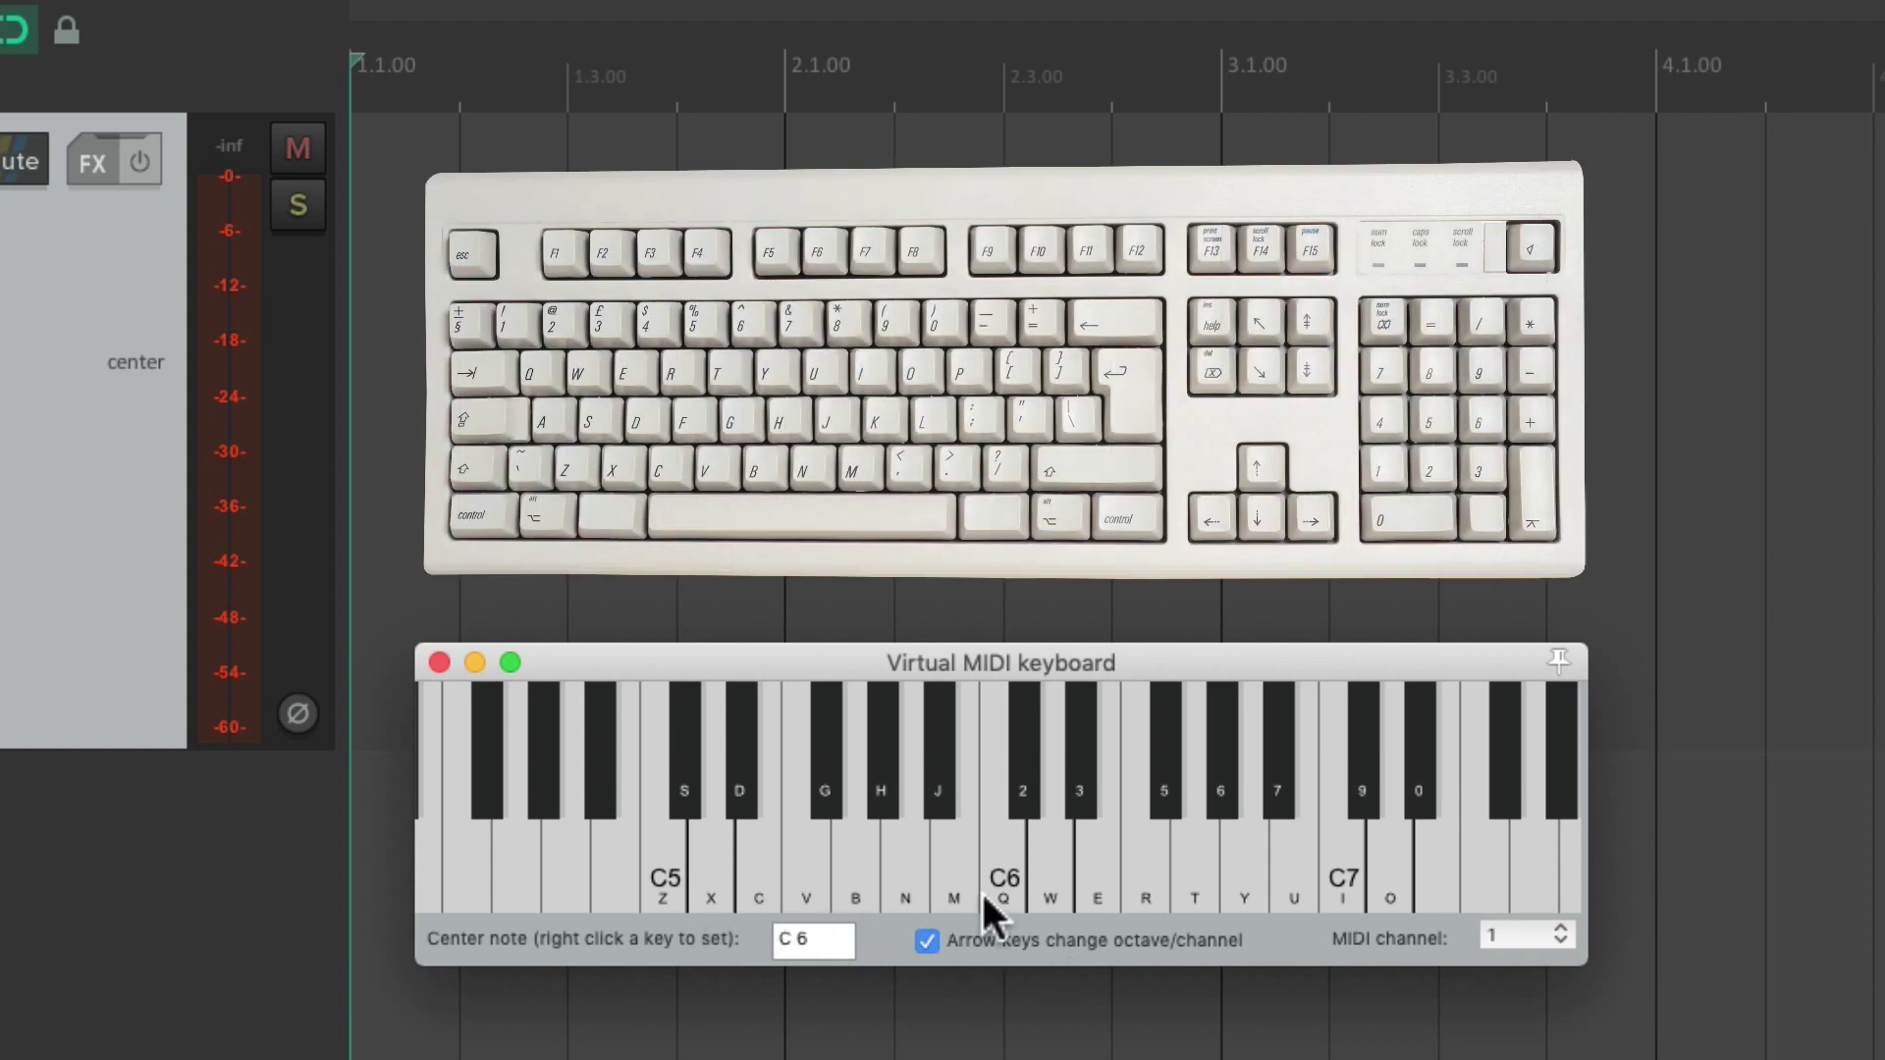
pyautogui.click(661, 905)
pyautogui.click(706, 898)
pyautogui.click(740, 894)
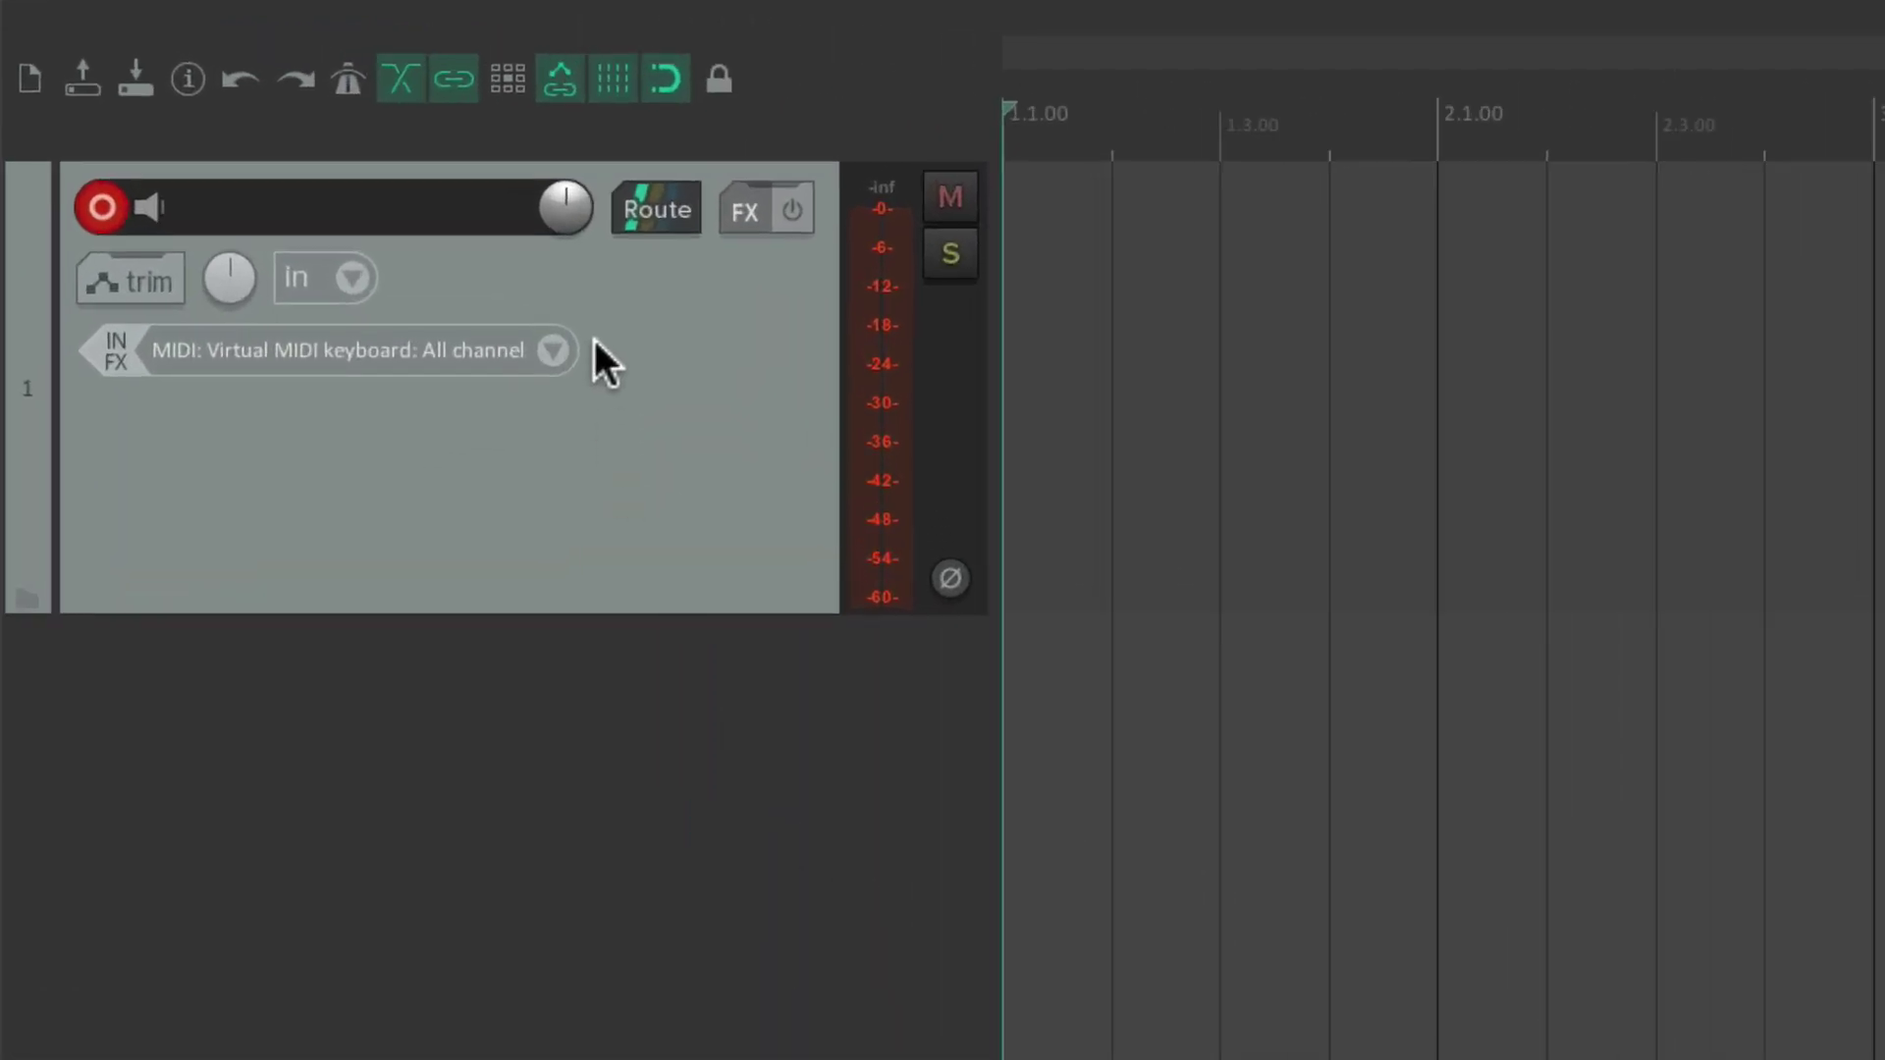
# - Set track 1's input back to MIDI: USB MIDI Keyboard on all channels
pyautogui.click(551, 350)
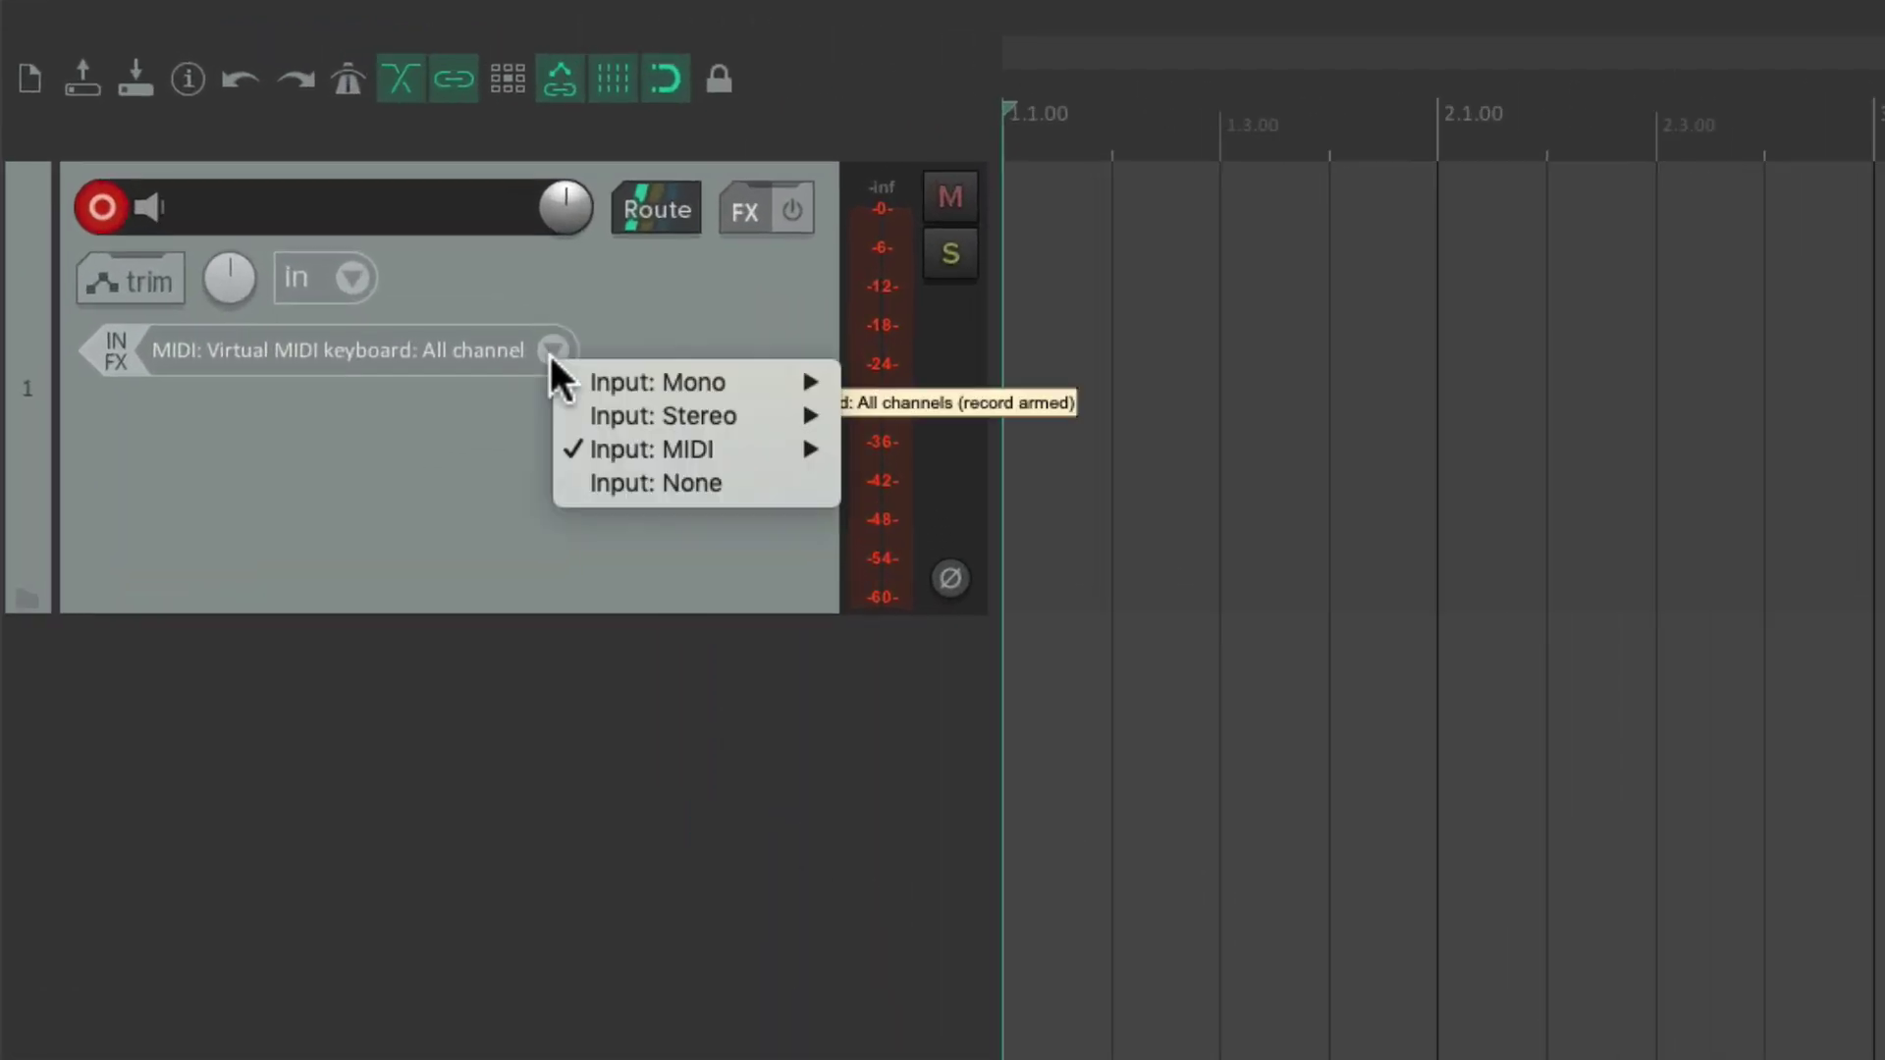
pyautogui.moveTo(578, 451)
pyautogui.moveTo(857, 449)
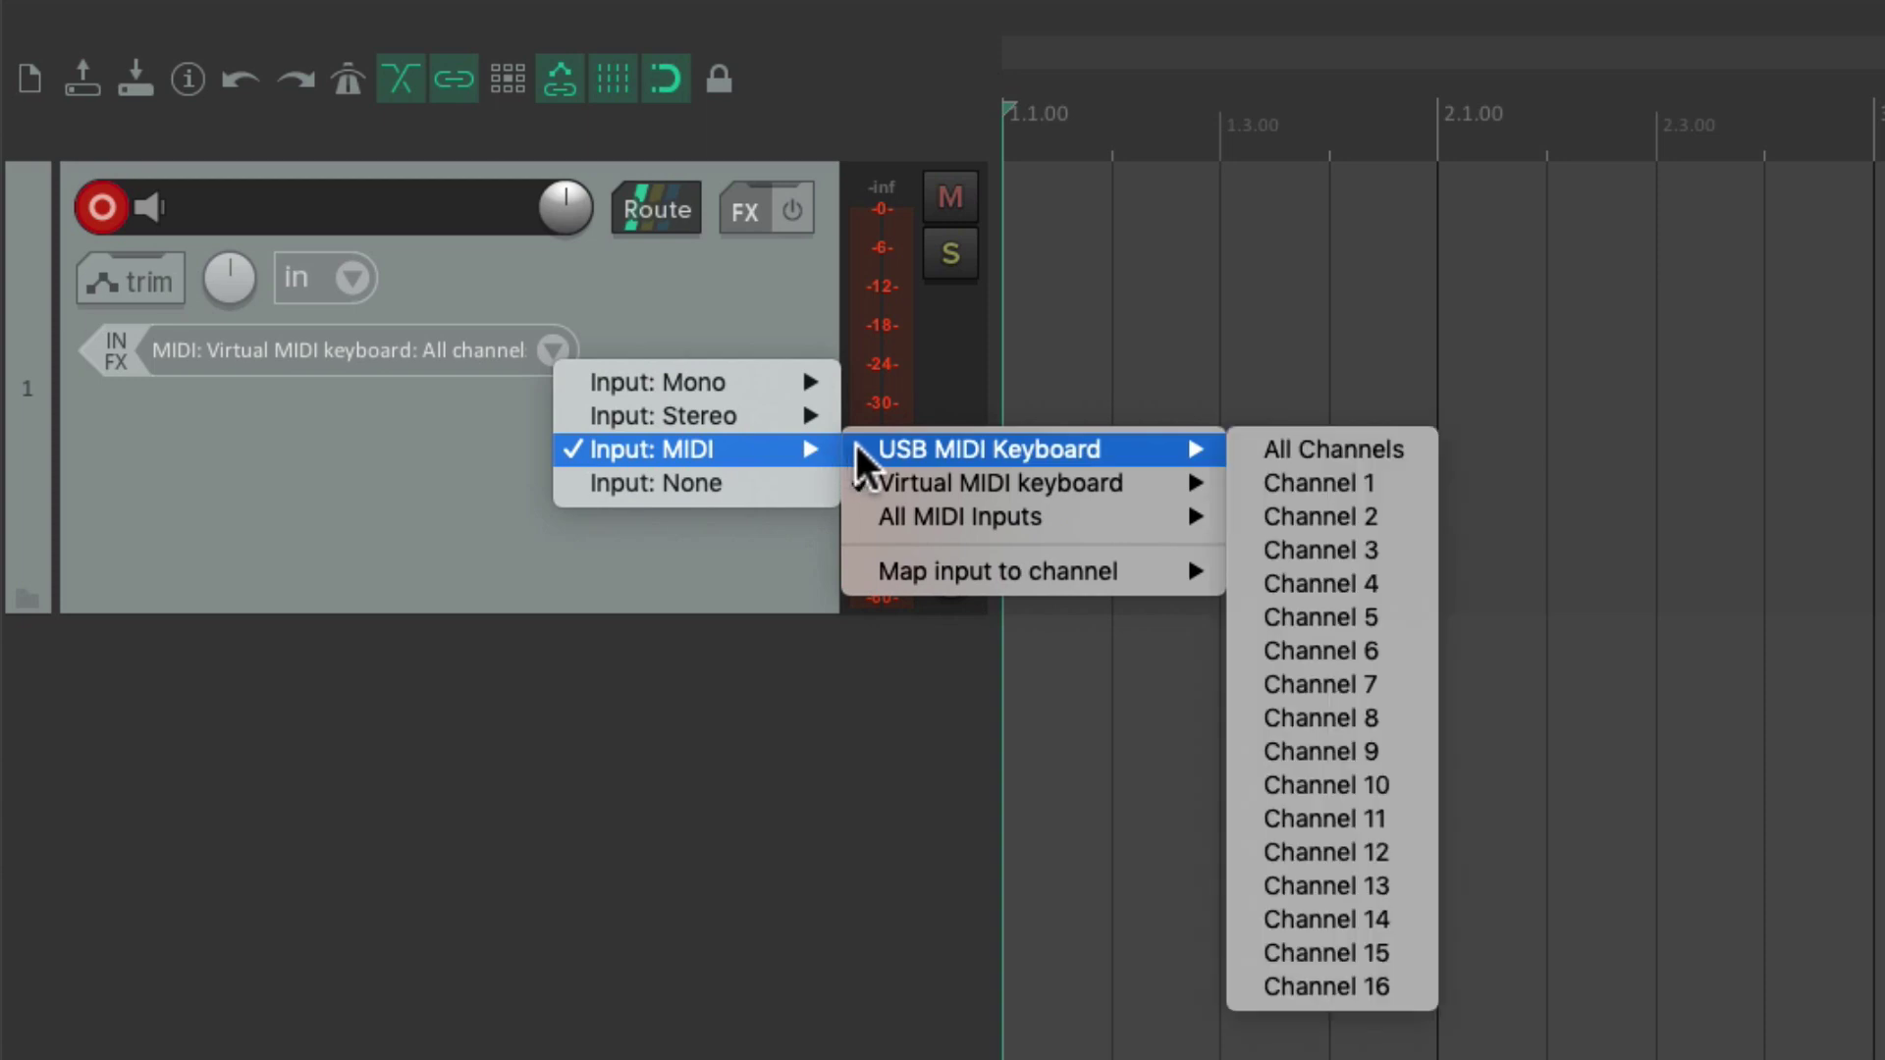
pyautogui.click(1266, 451)
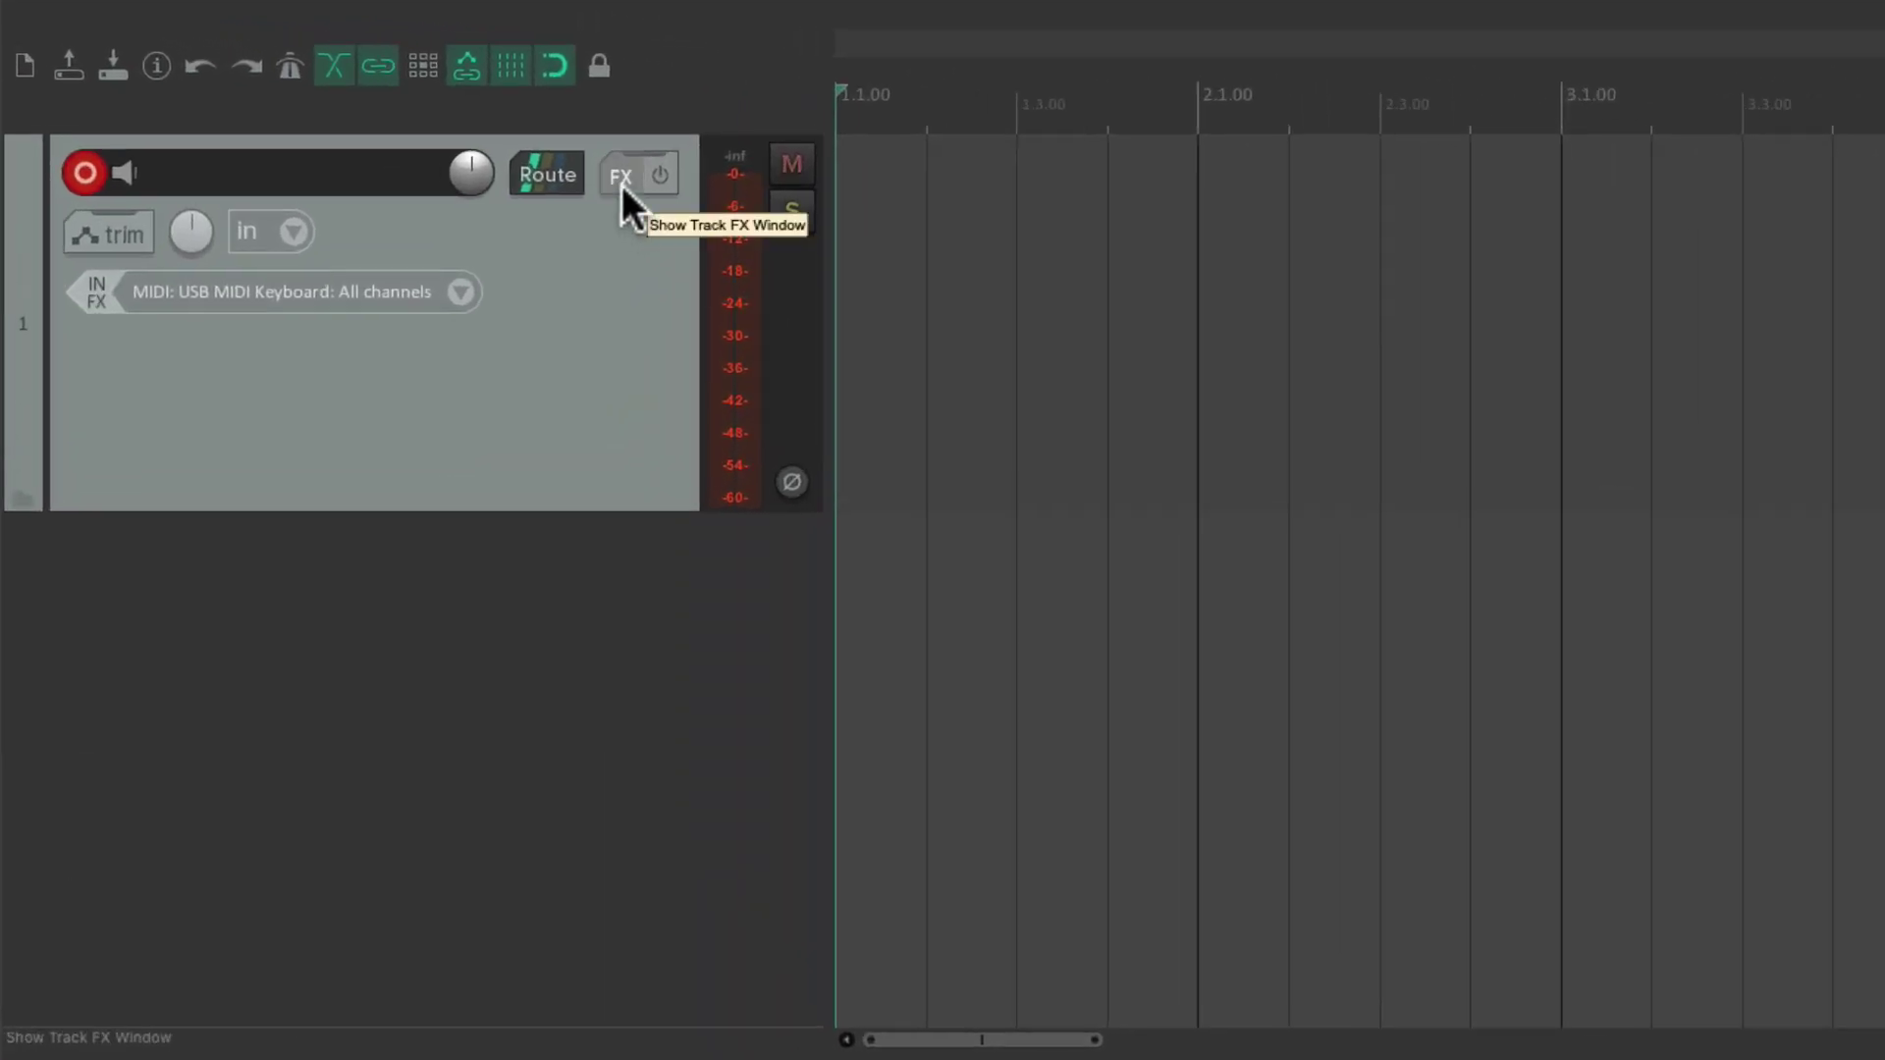
# - Add VSTi: ReaSynth (Cockos) from the Instruments list to Track 1's FX chain
pyautogui.click(622, 184)
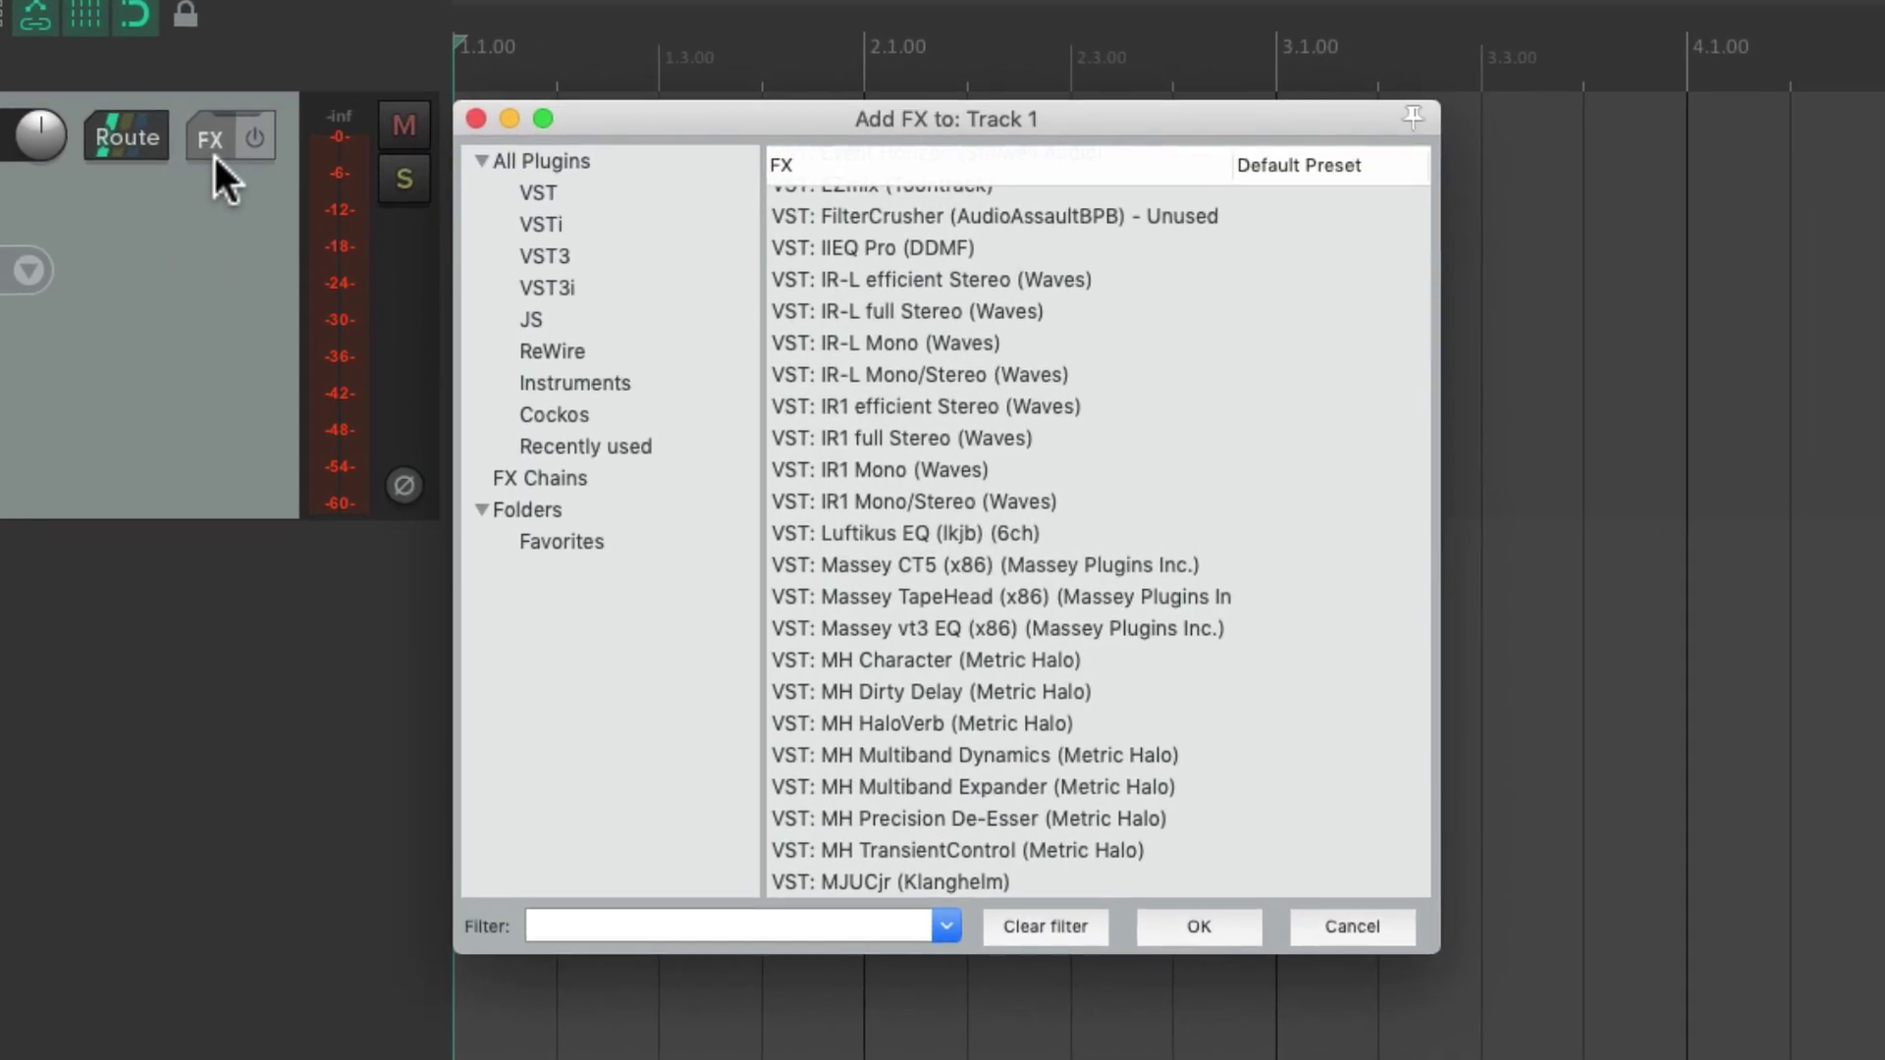
pyautogui.click(666, 382)
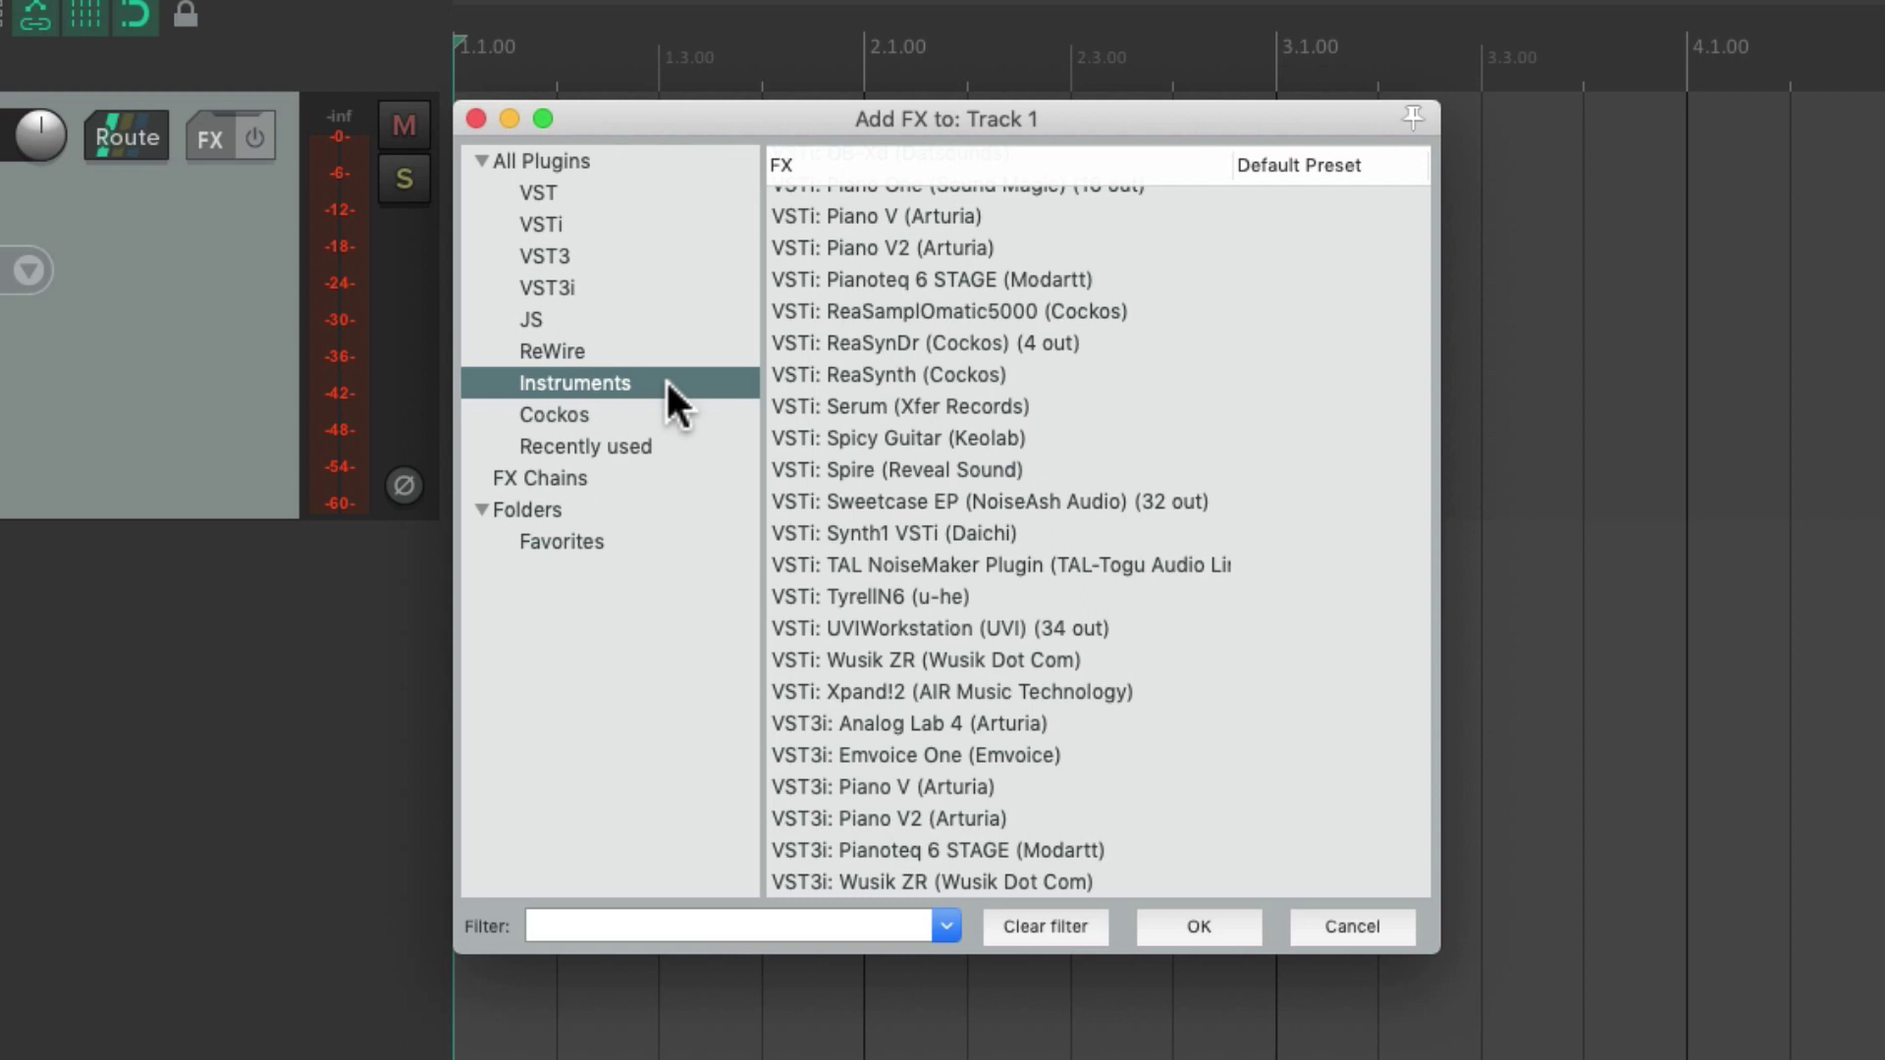
pyautogui.scroll(3, 1026, 584)
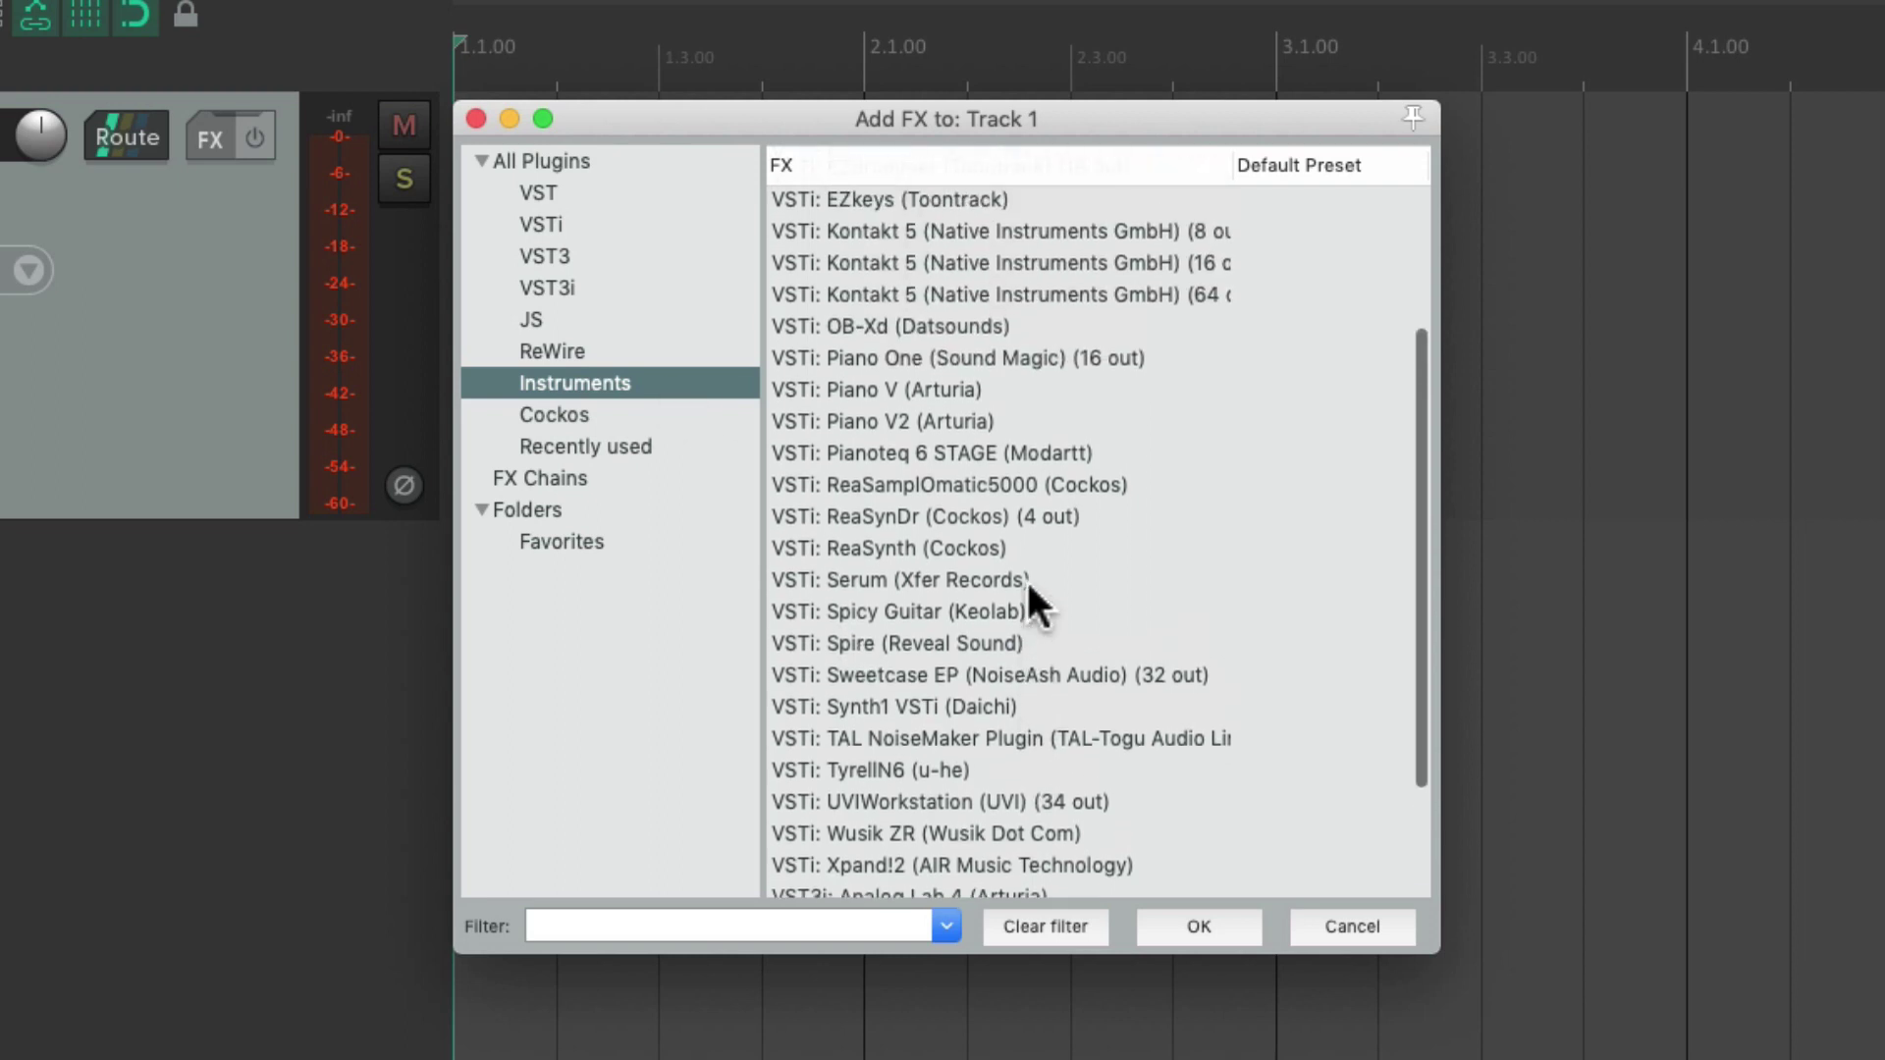
pyautogui.click(977, 553)
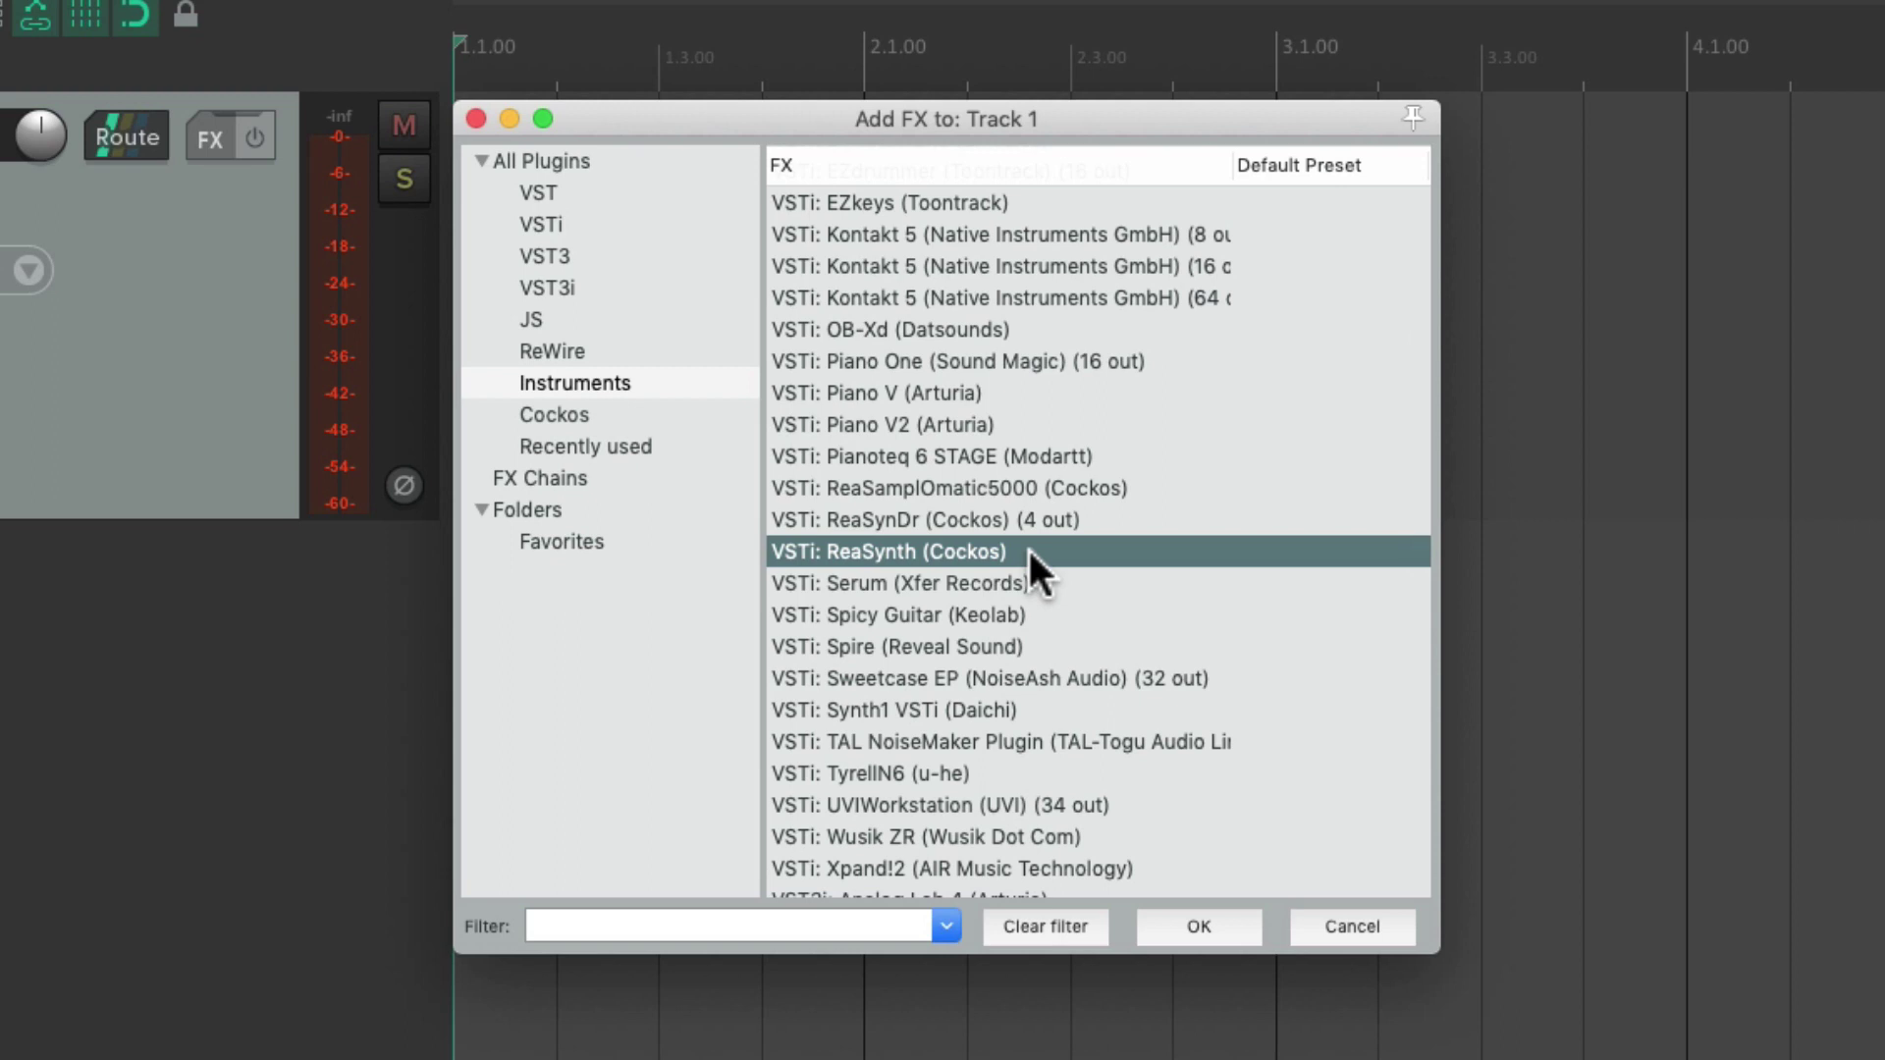
pyautogui.doubleClick(1030, 552)
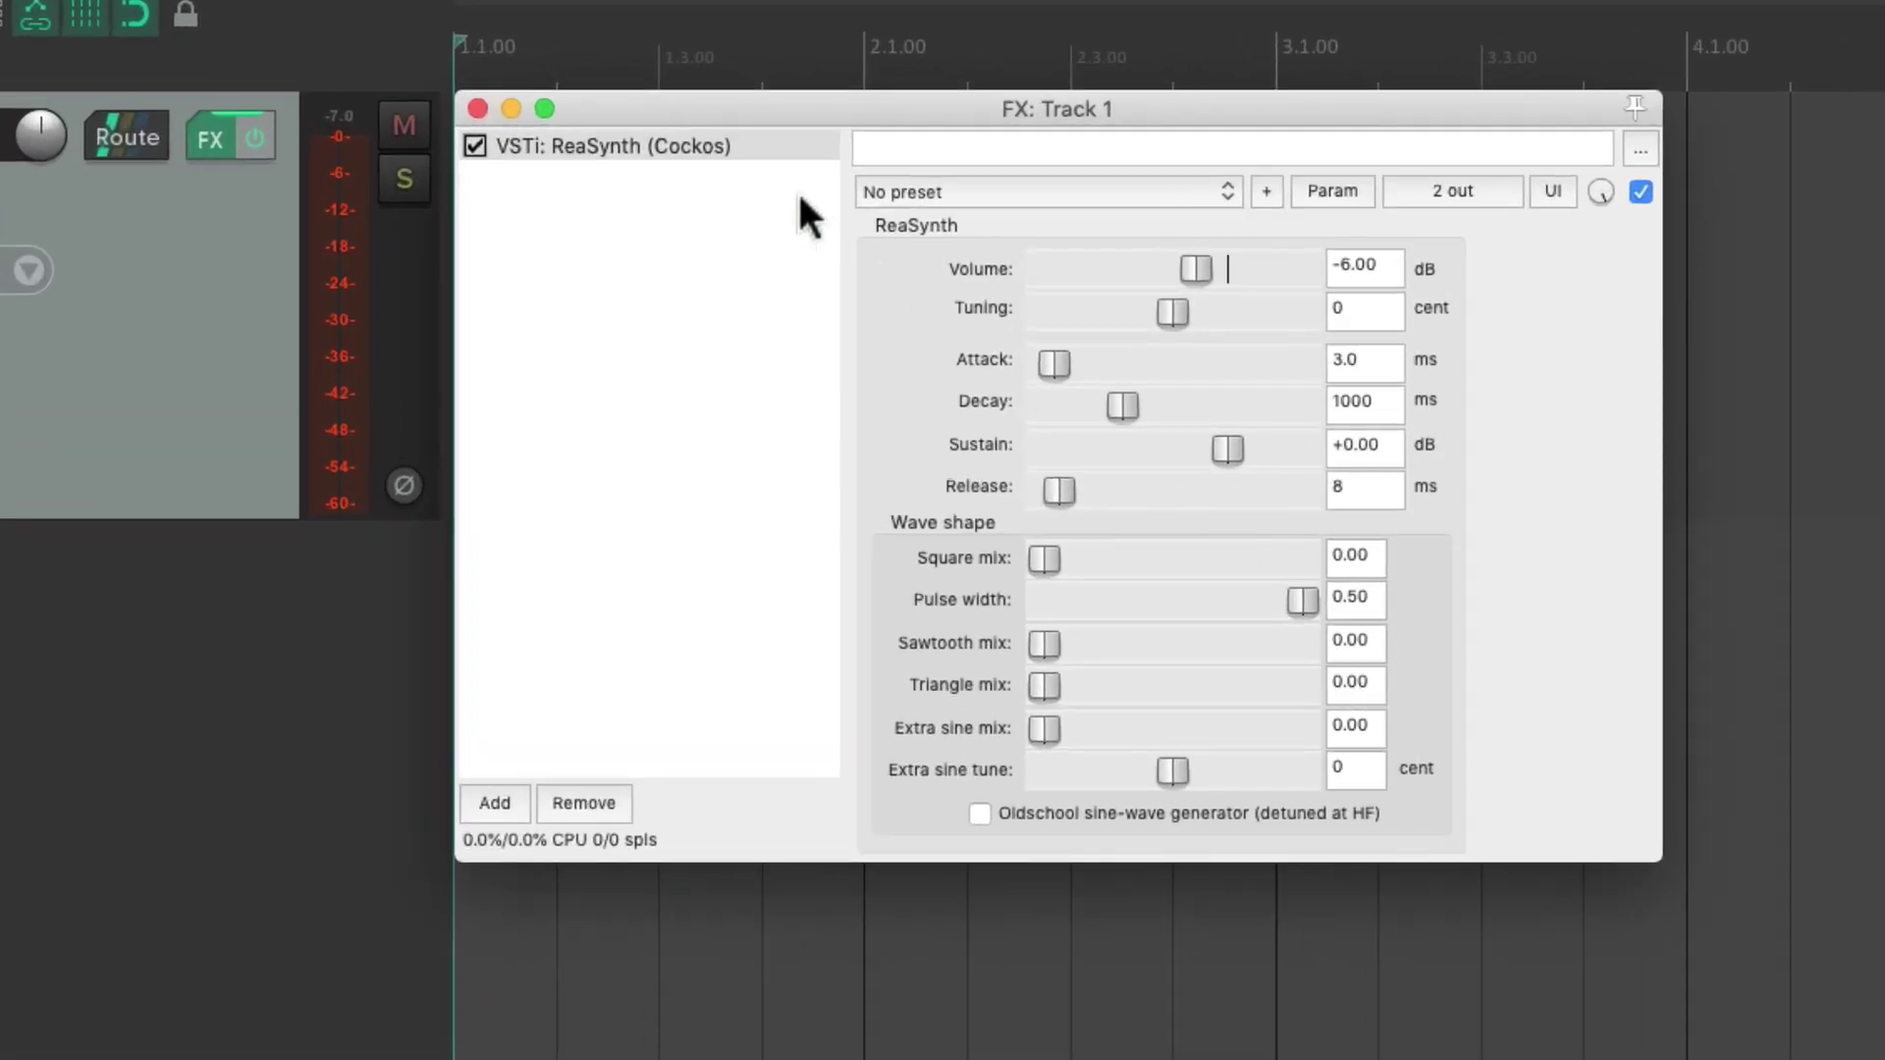
# - Replace ReaSynth on Track 1 with VSTi: ReaSamplOmatic5000 (Cockos)
pyautogui.click(727, 137)
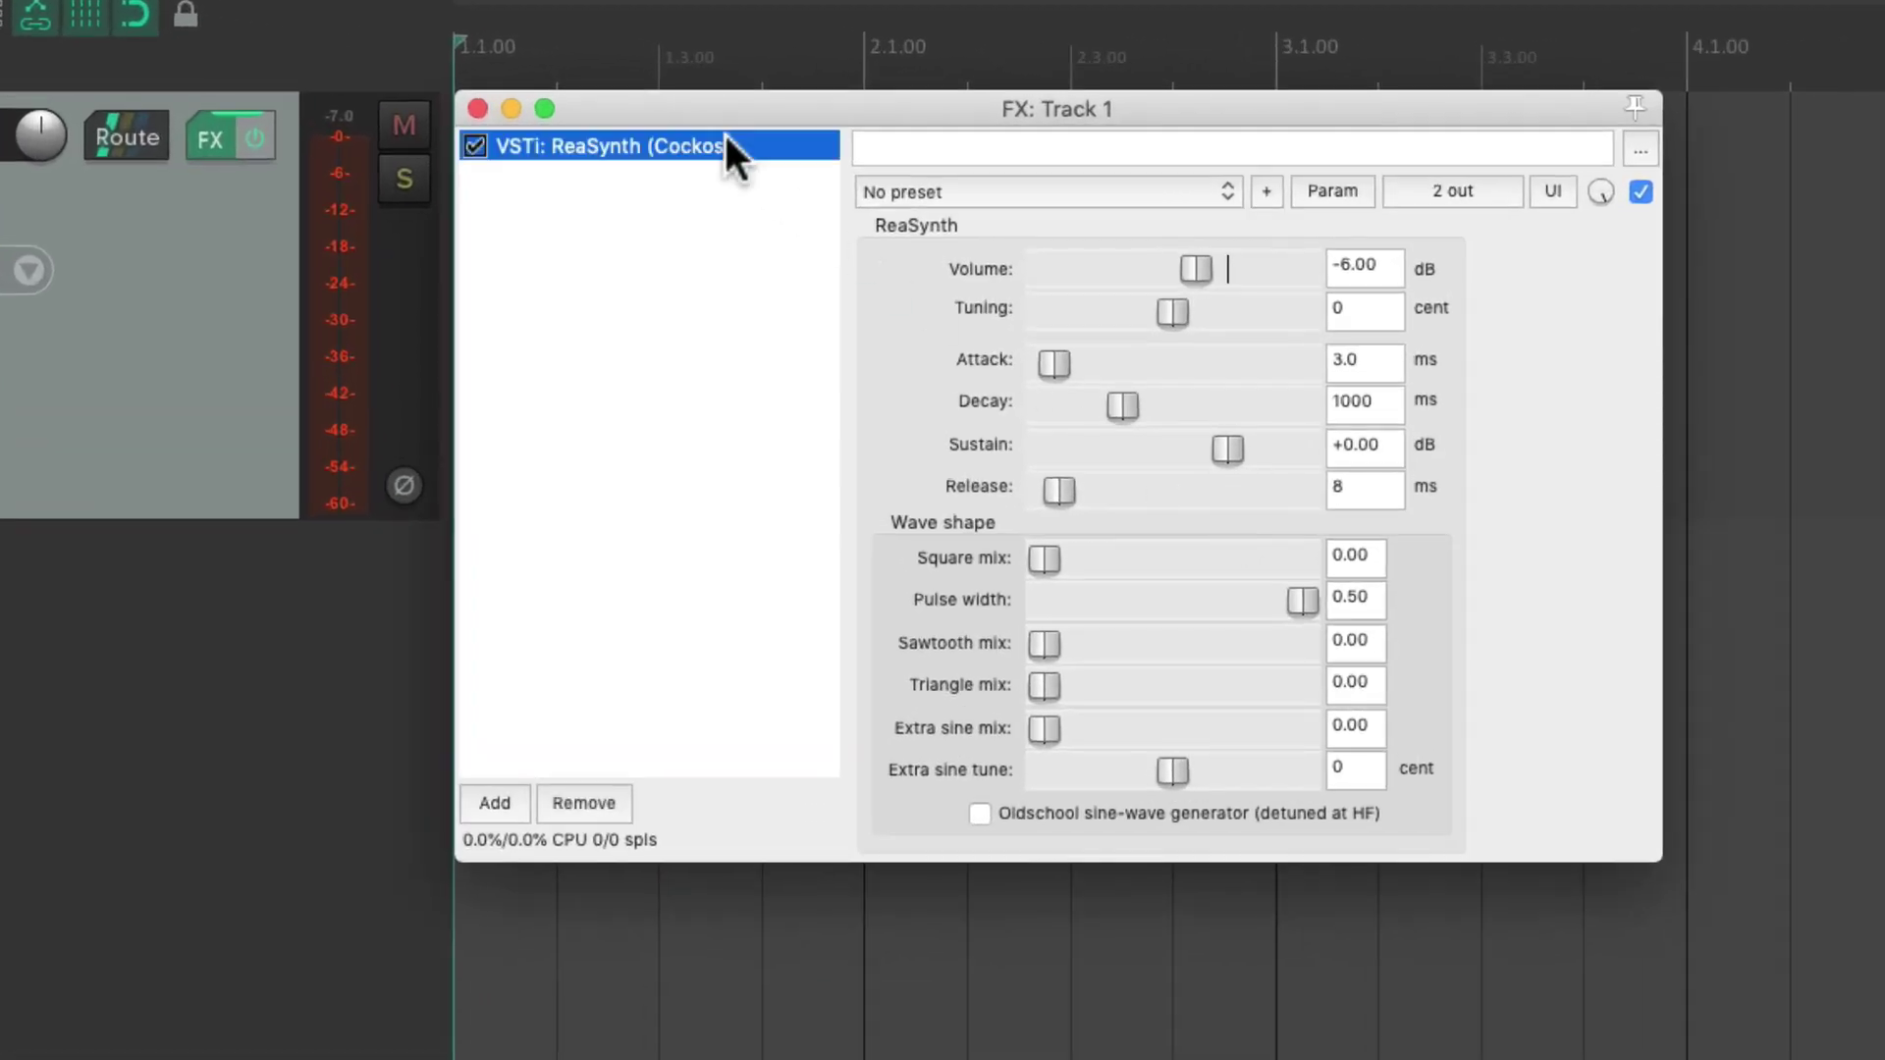
pyautogui.click(581, 810)
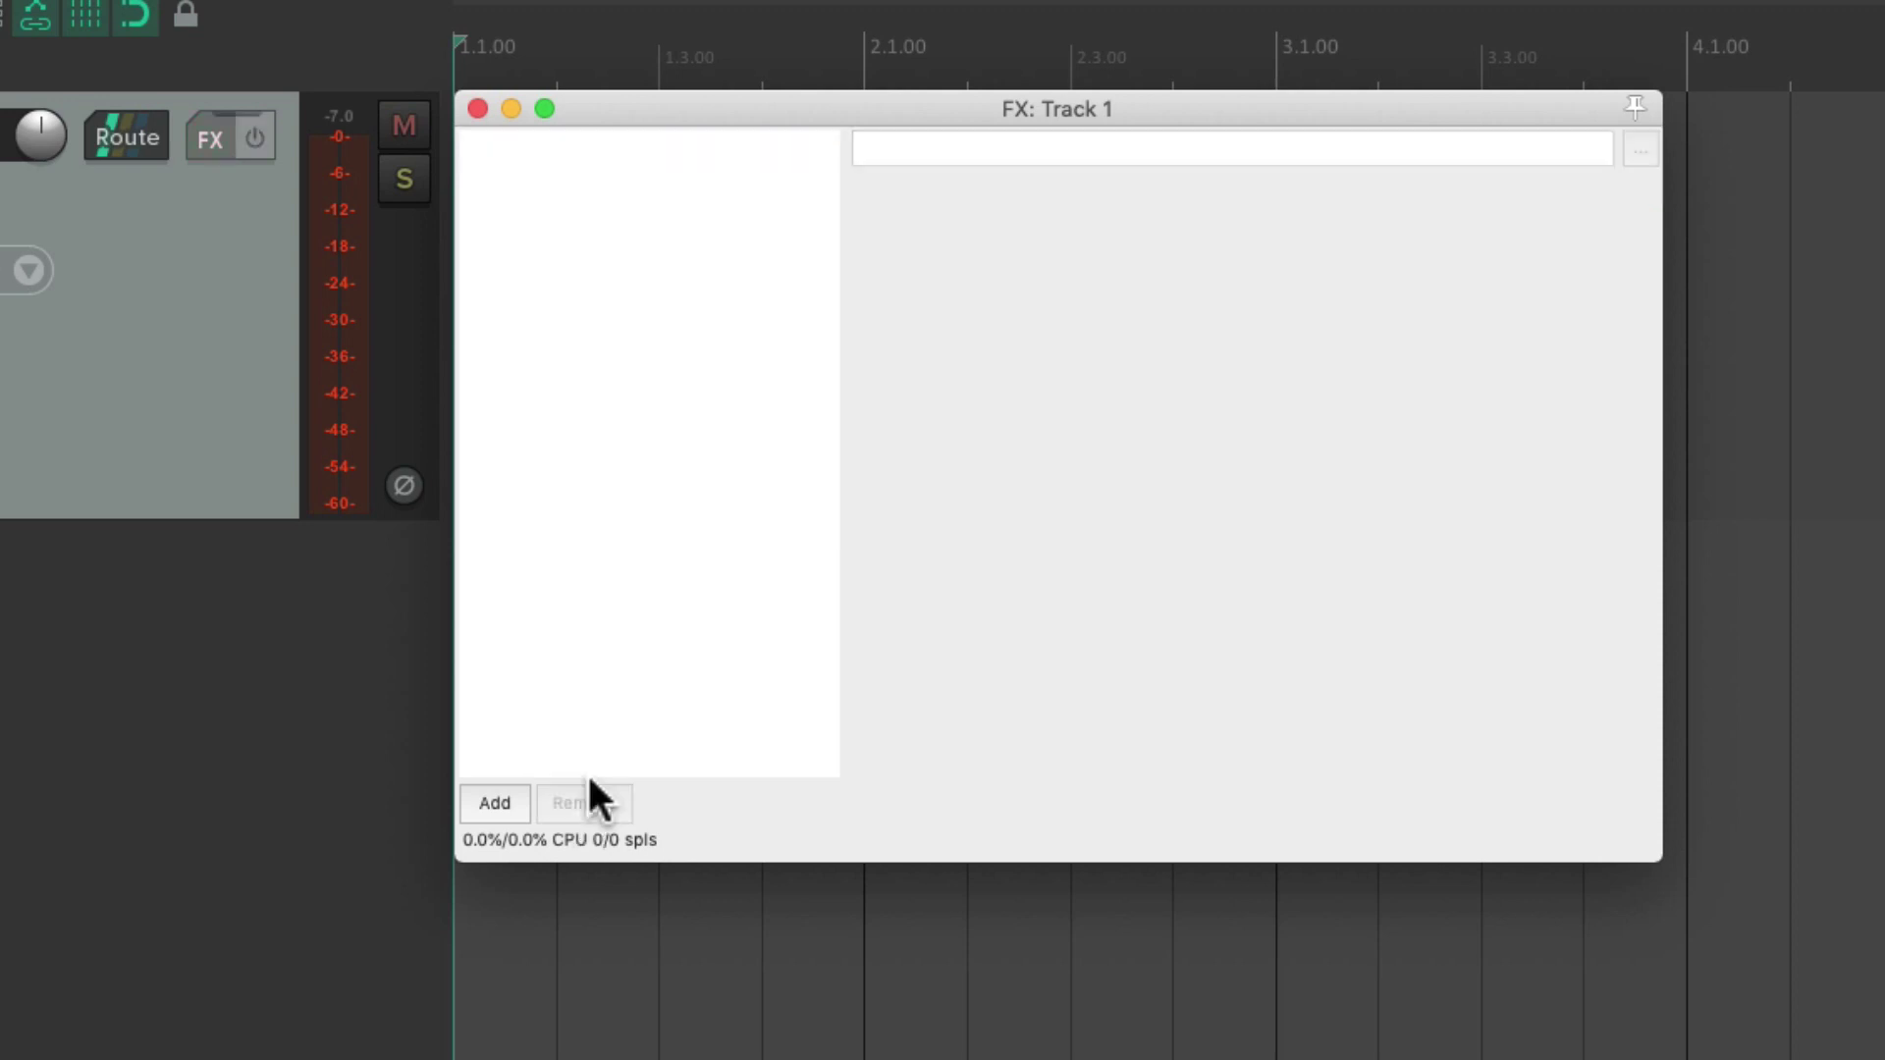
pyautogui.doubleClick(695, 402)
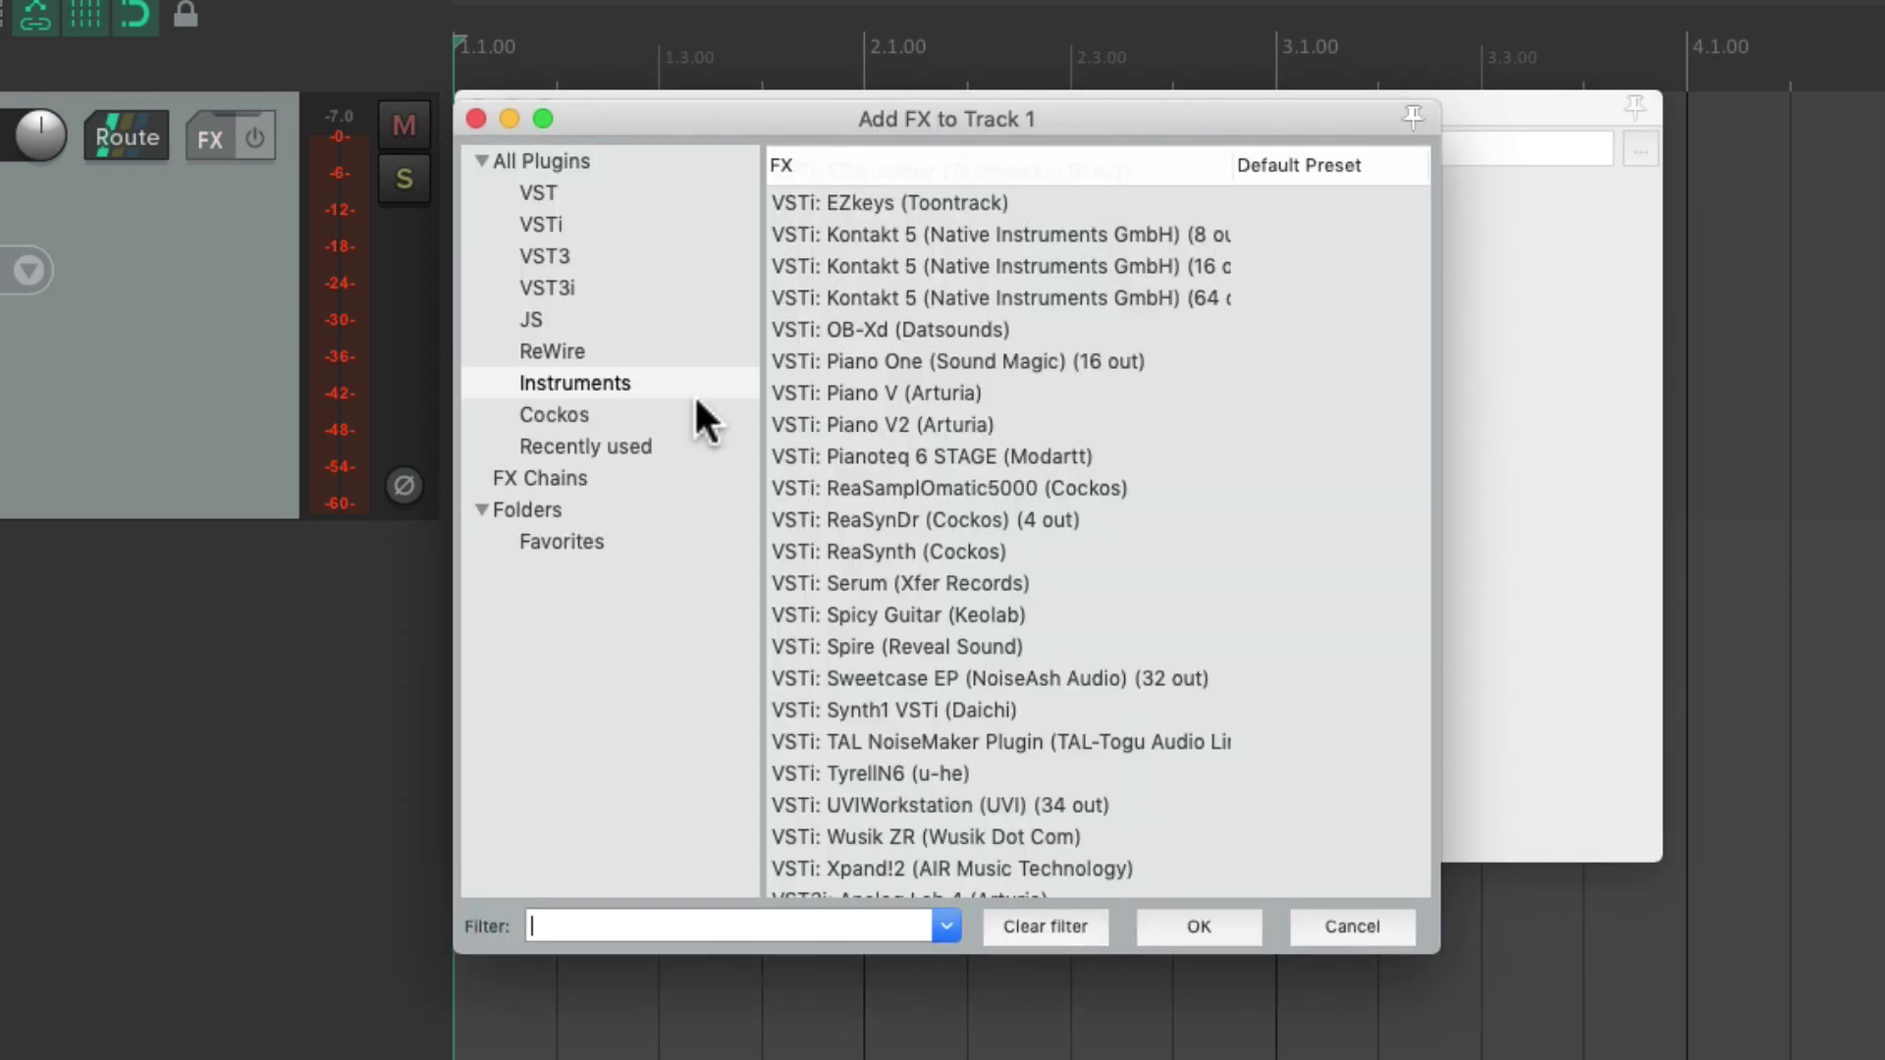
pyautogui.click(895, 488)
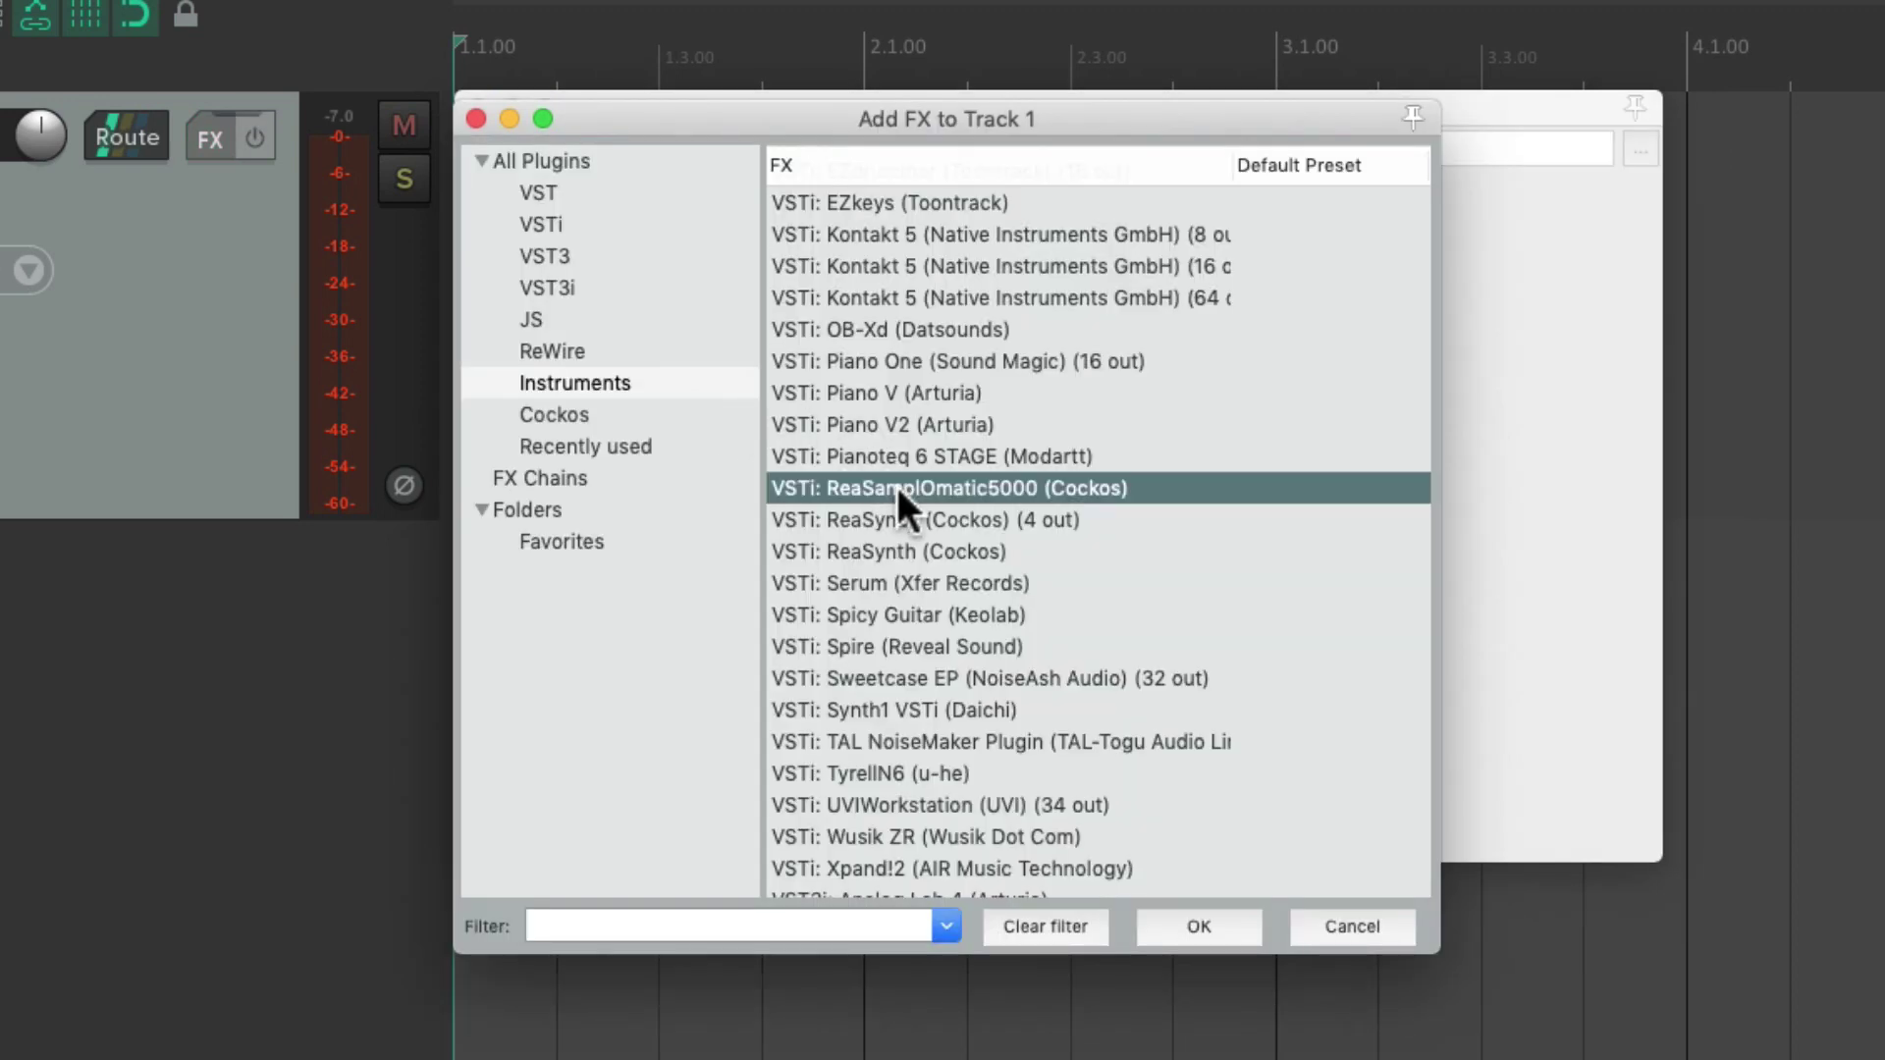
pyautogui.doubleClick(1067, 480)
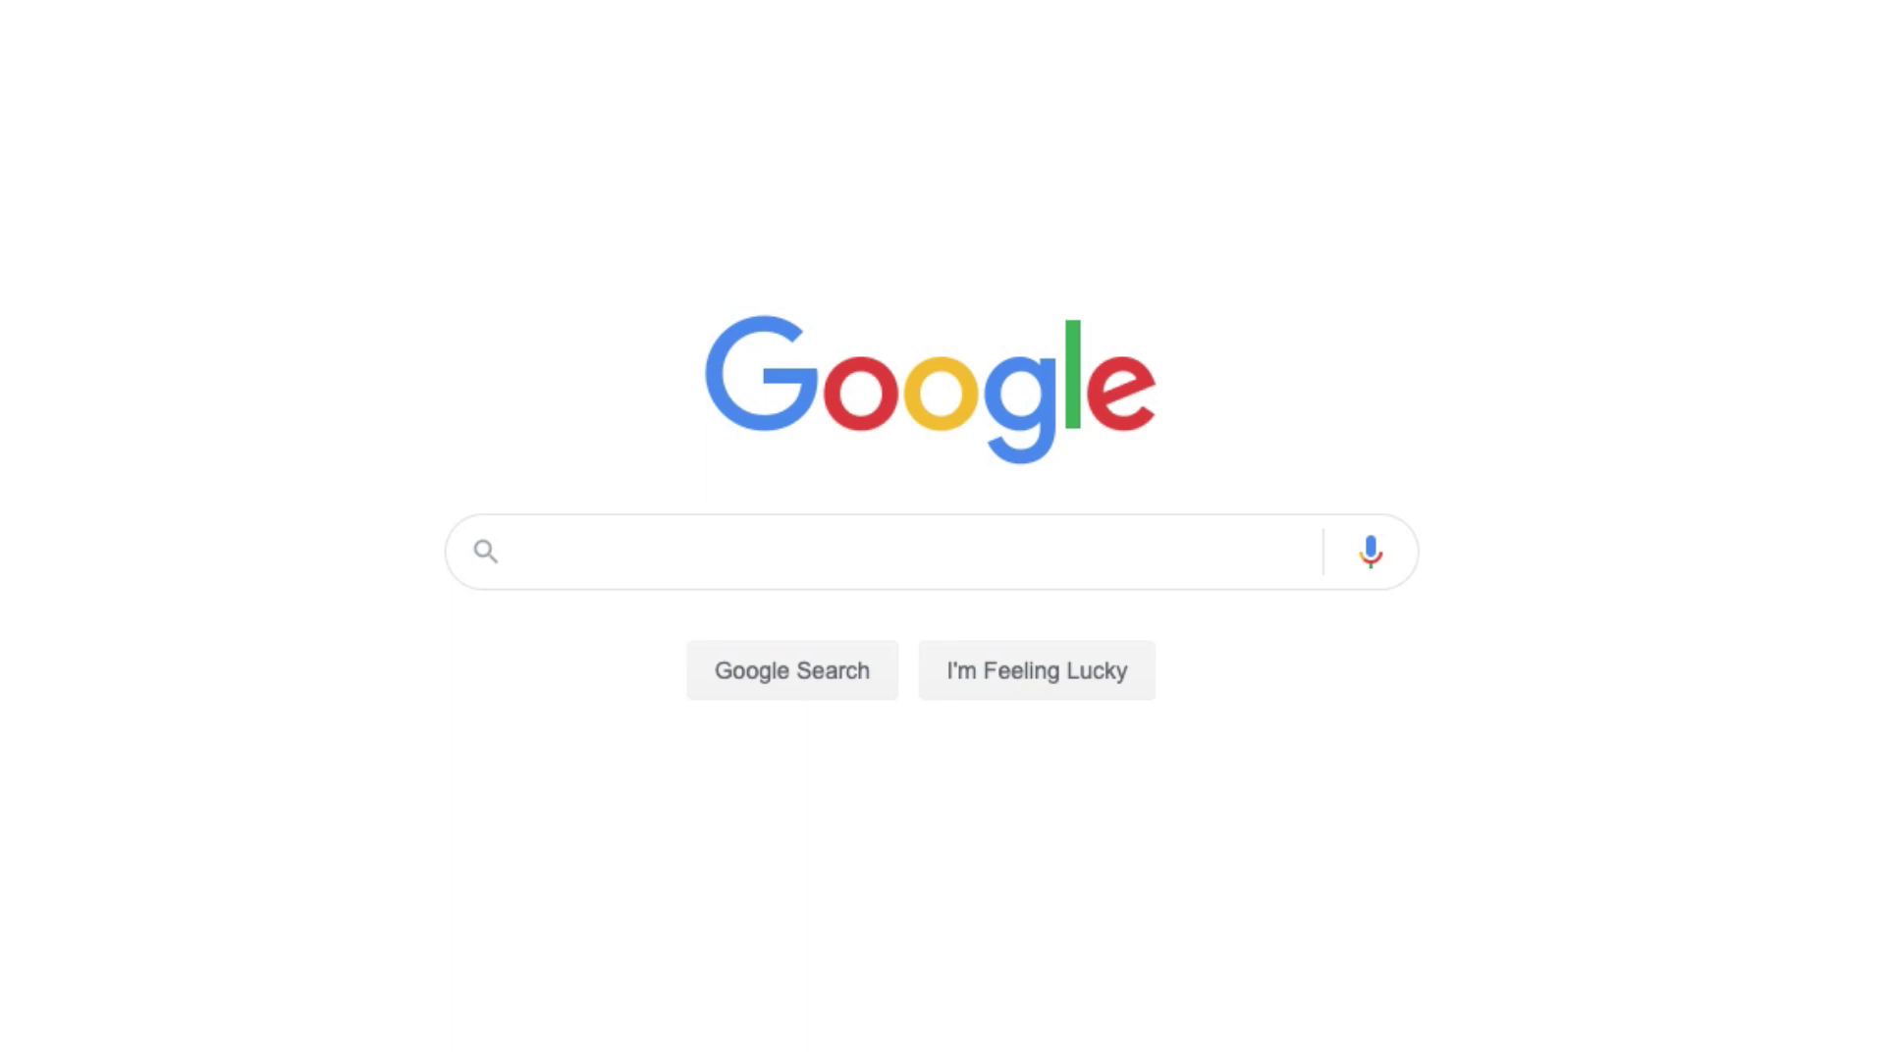
# - Search Google for 'reaper stash'
pyautogui.click(770, 569)
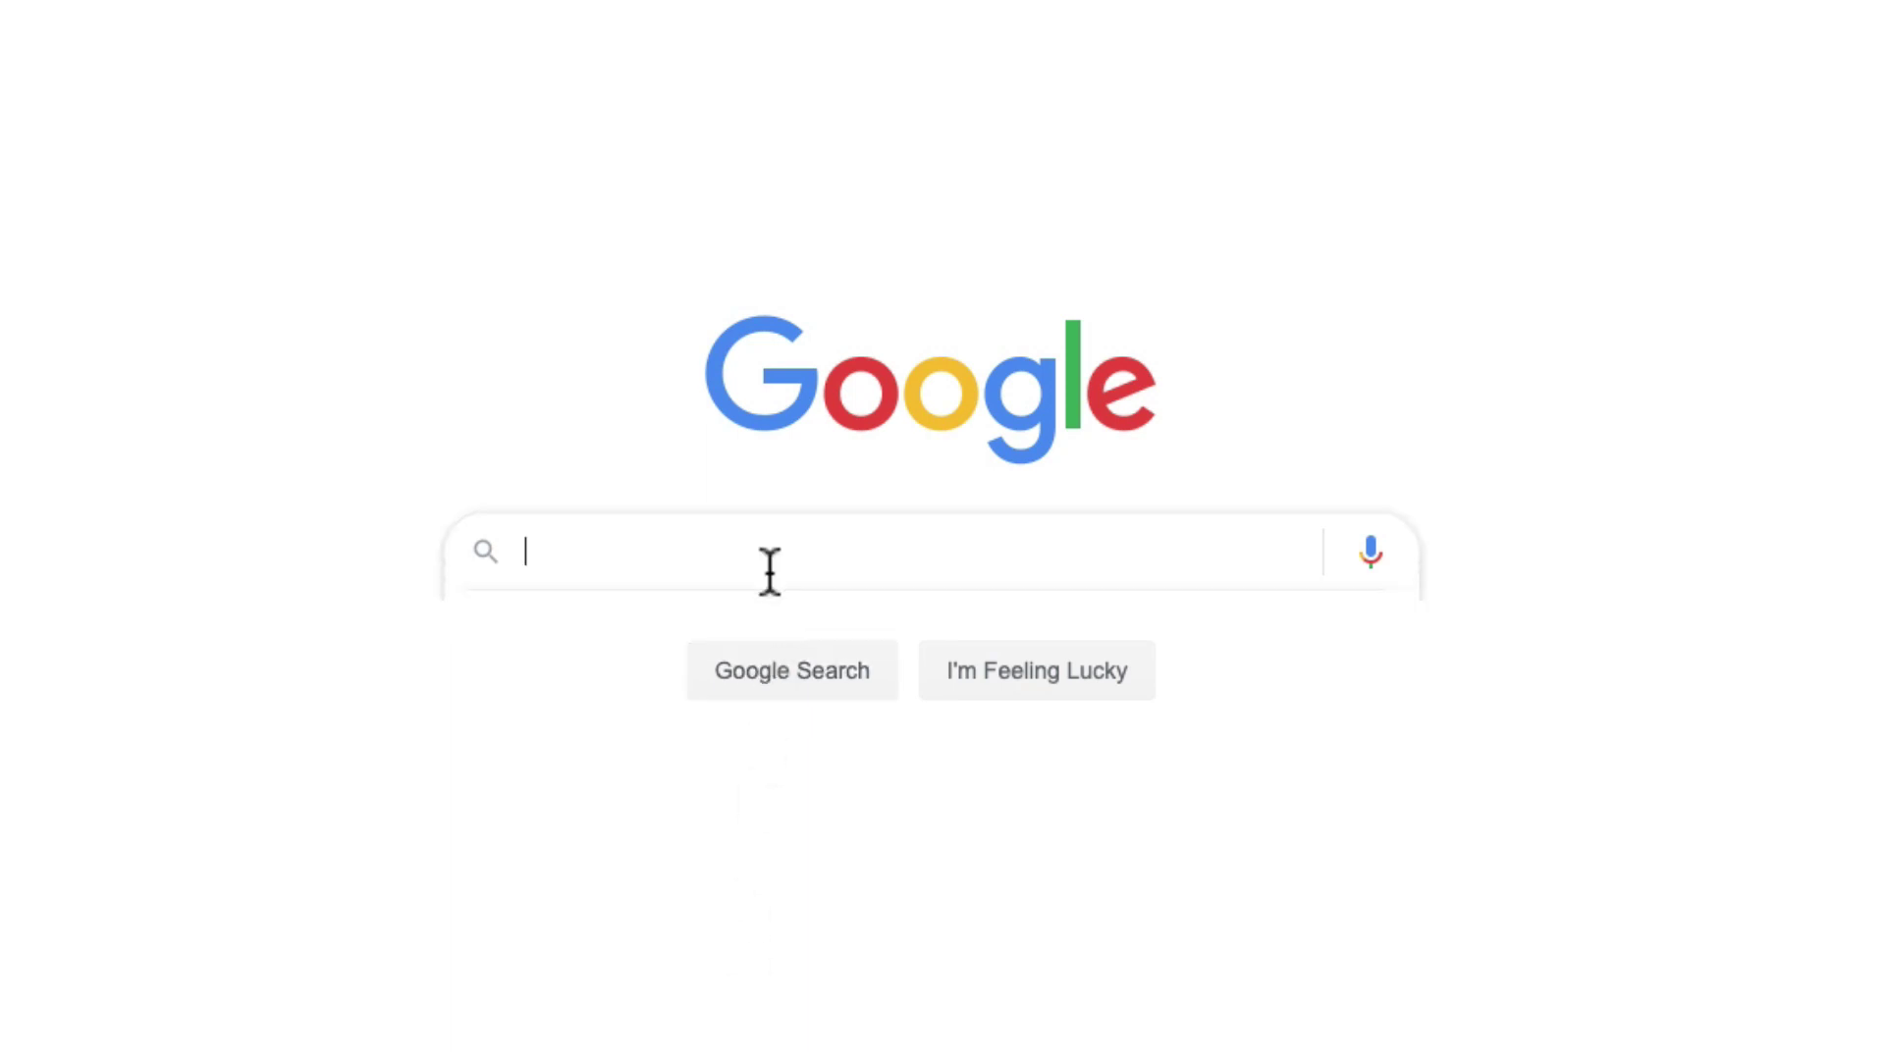
pyautogui.write('reaper stash')
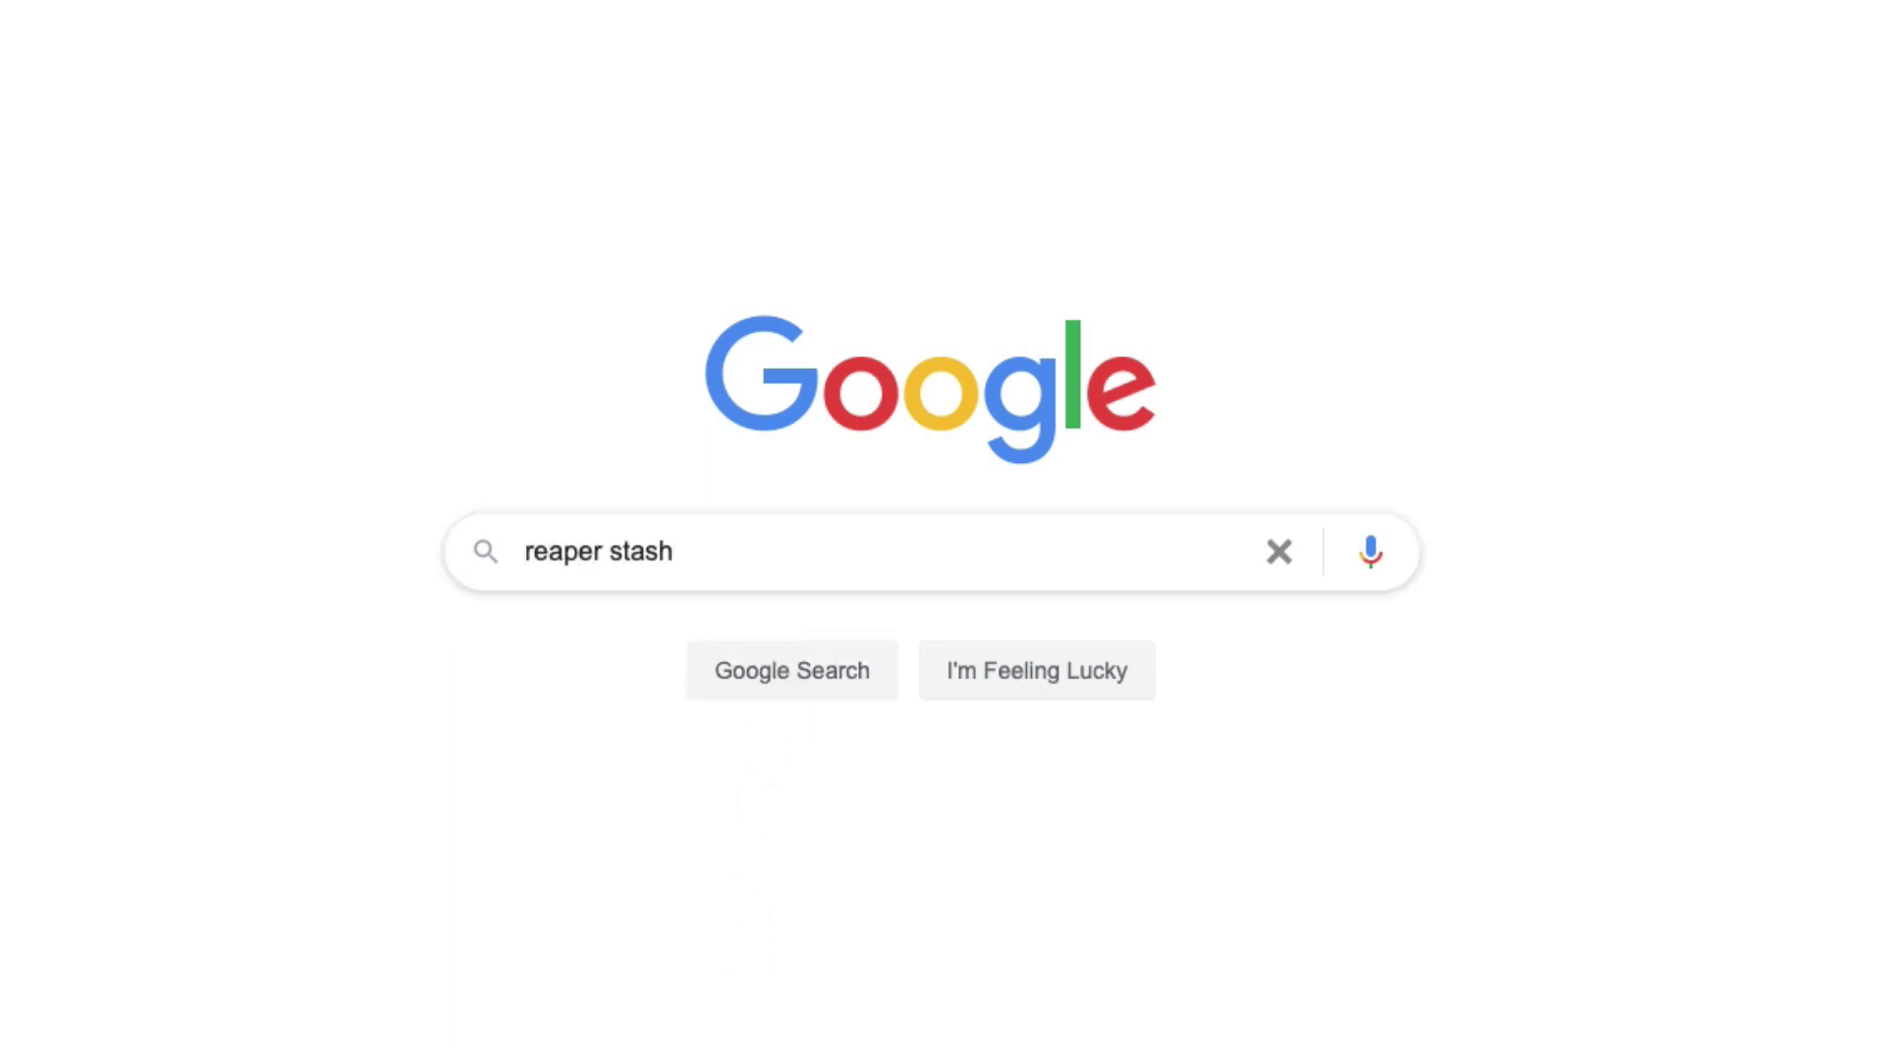
pyautogui.press('Return')
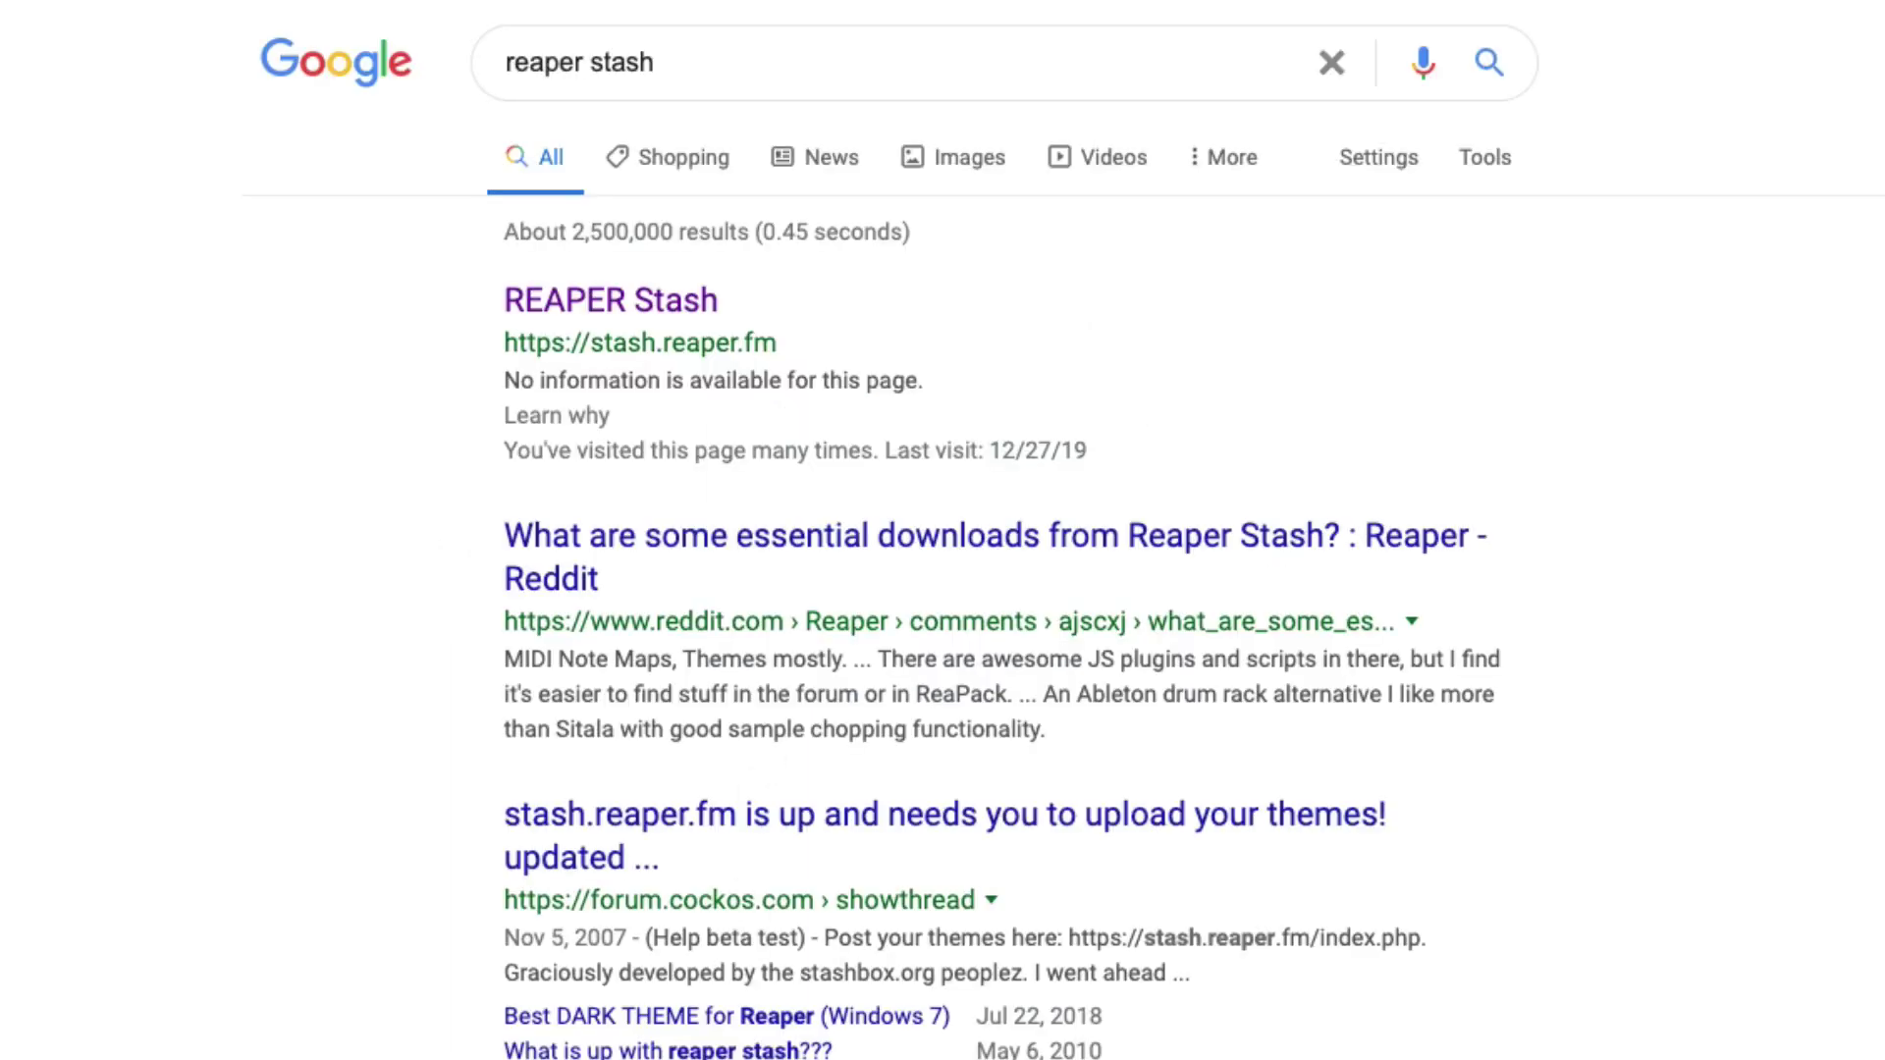
# - On REAPER Stash, search uploads for 'kenny midi' and download Kenny_MIDI_Sounds.zip
pyautogui.click(690, 322)
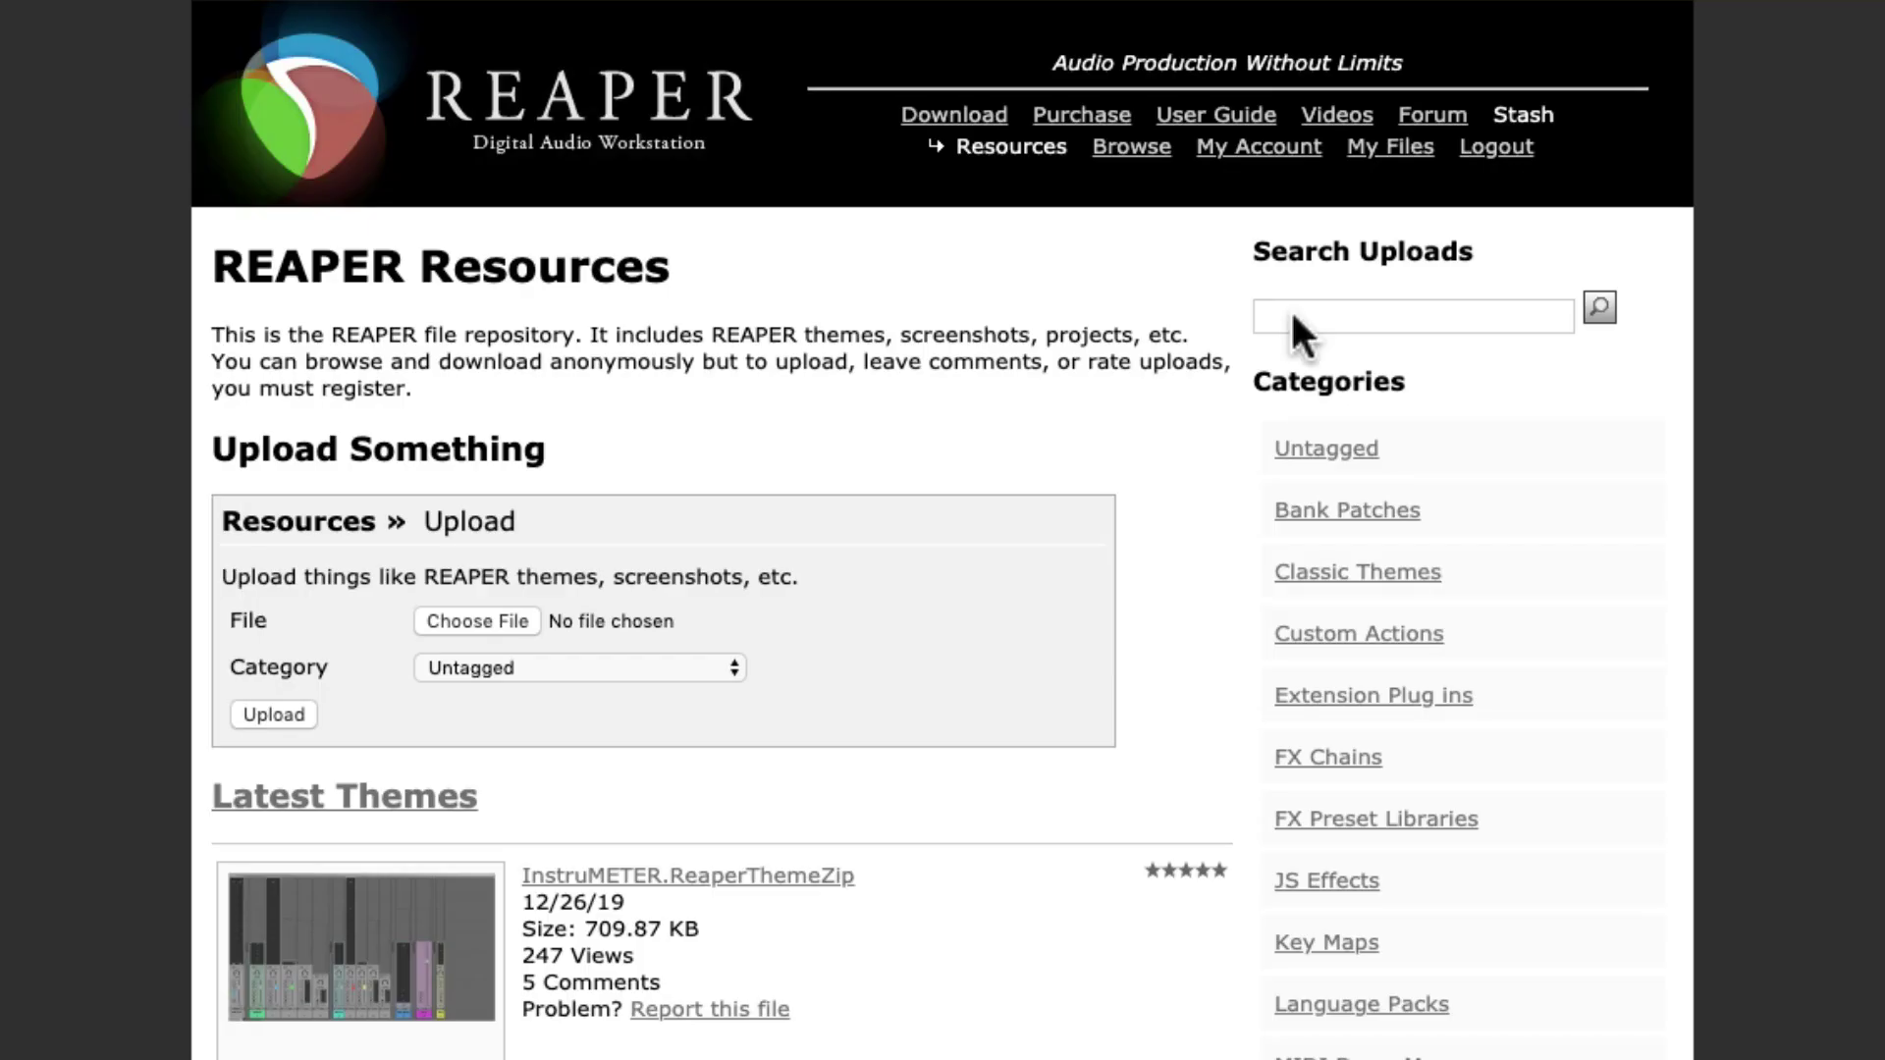
pyautogui.click(1493, 315)
pyautogui.write('kenny midi')
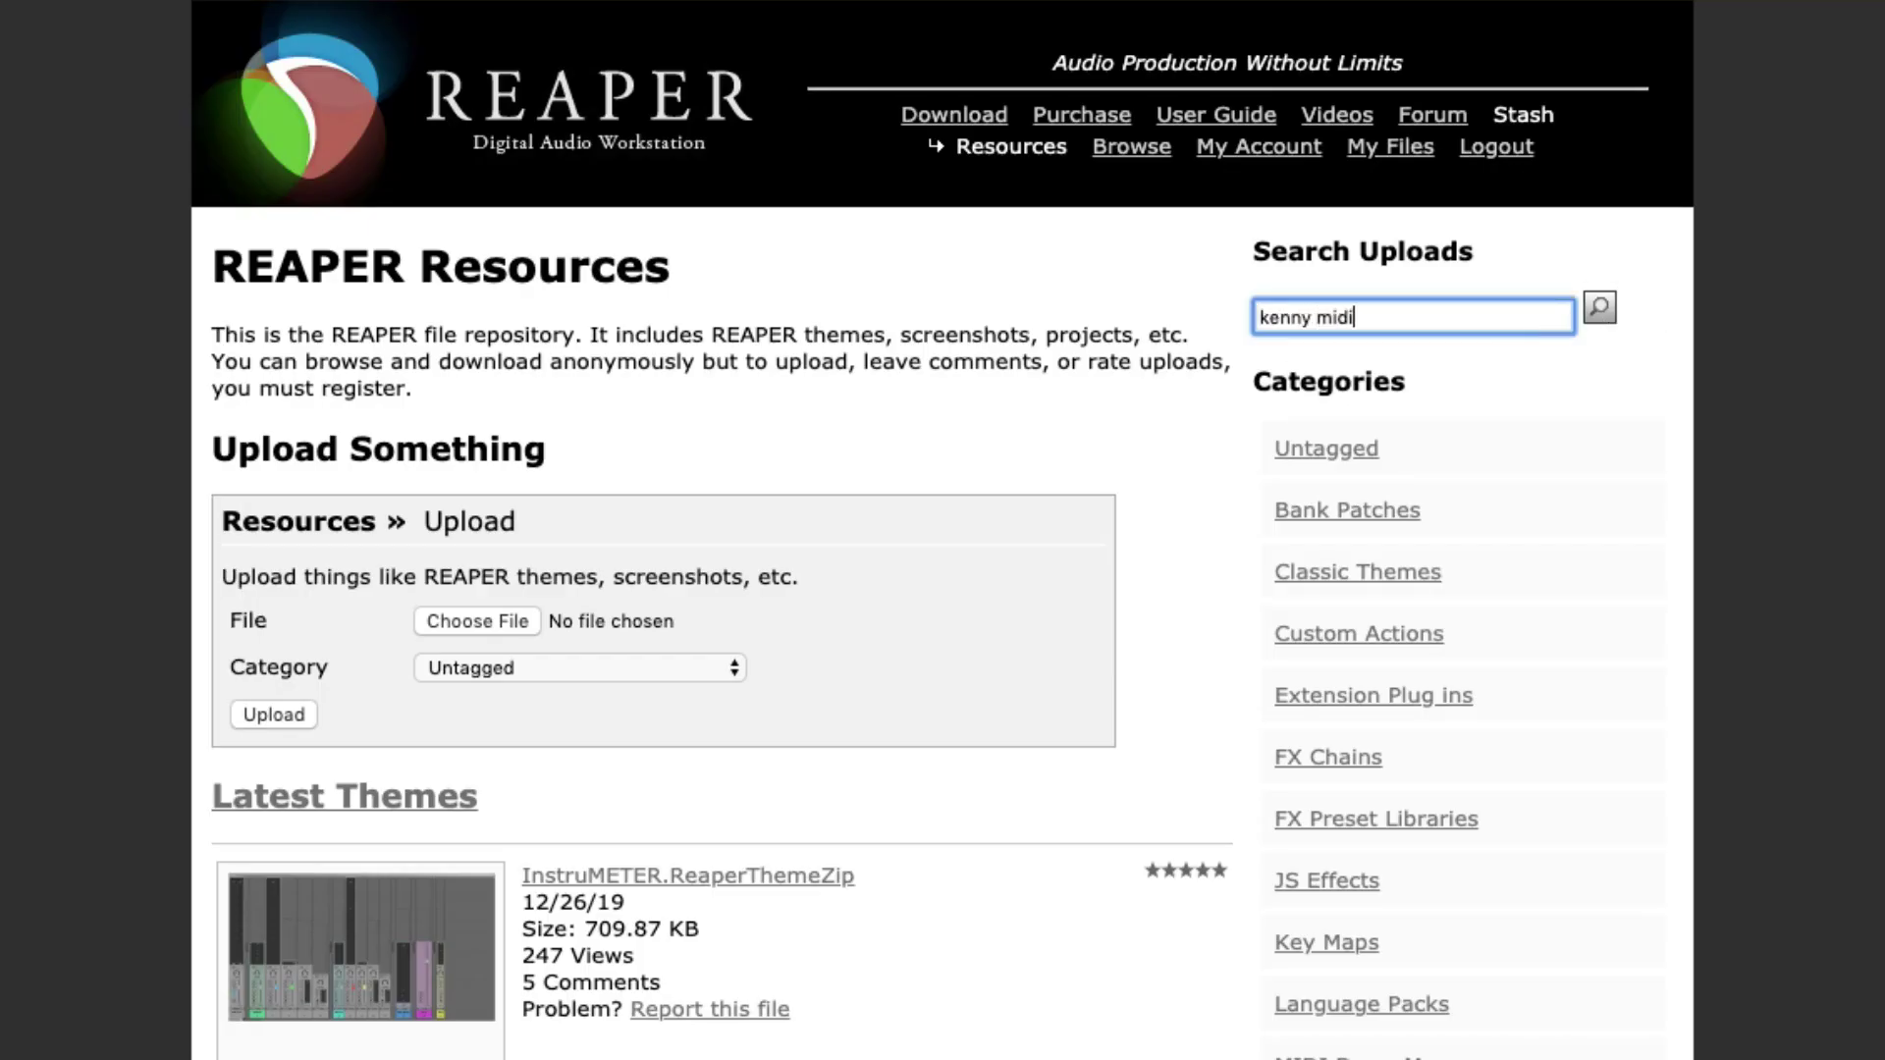
pyautogui.press('Return')
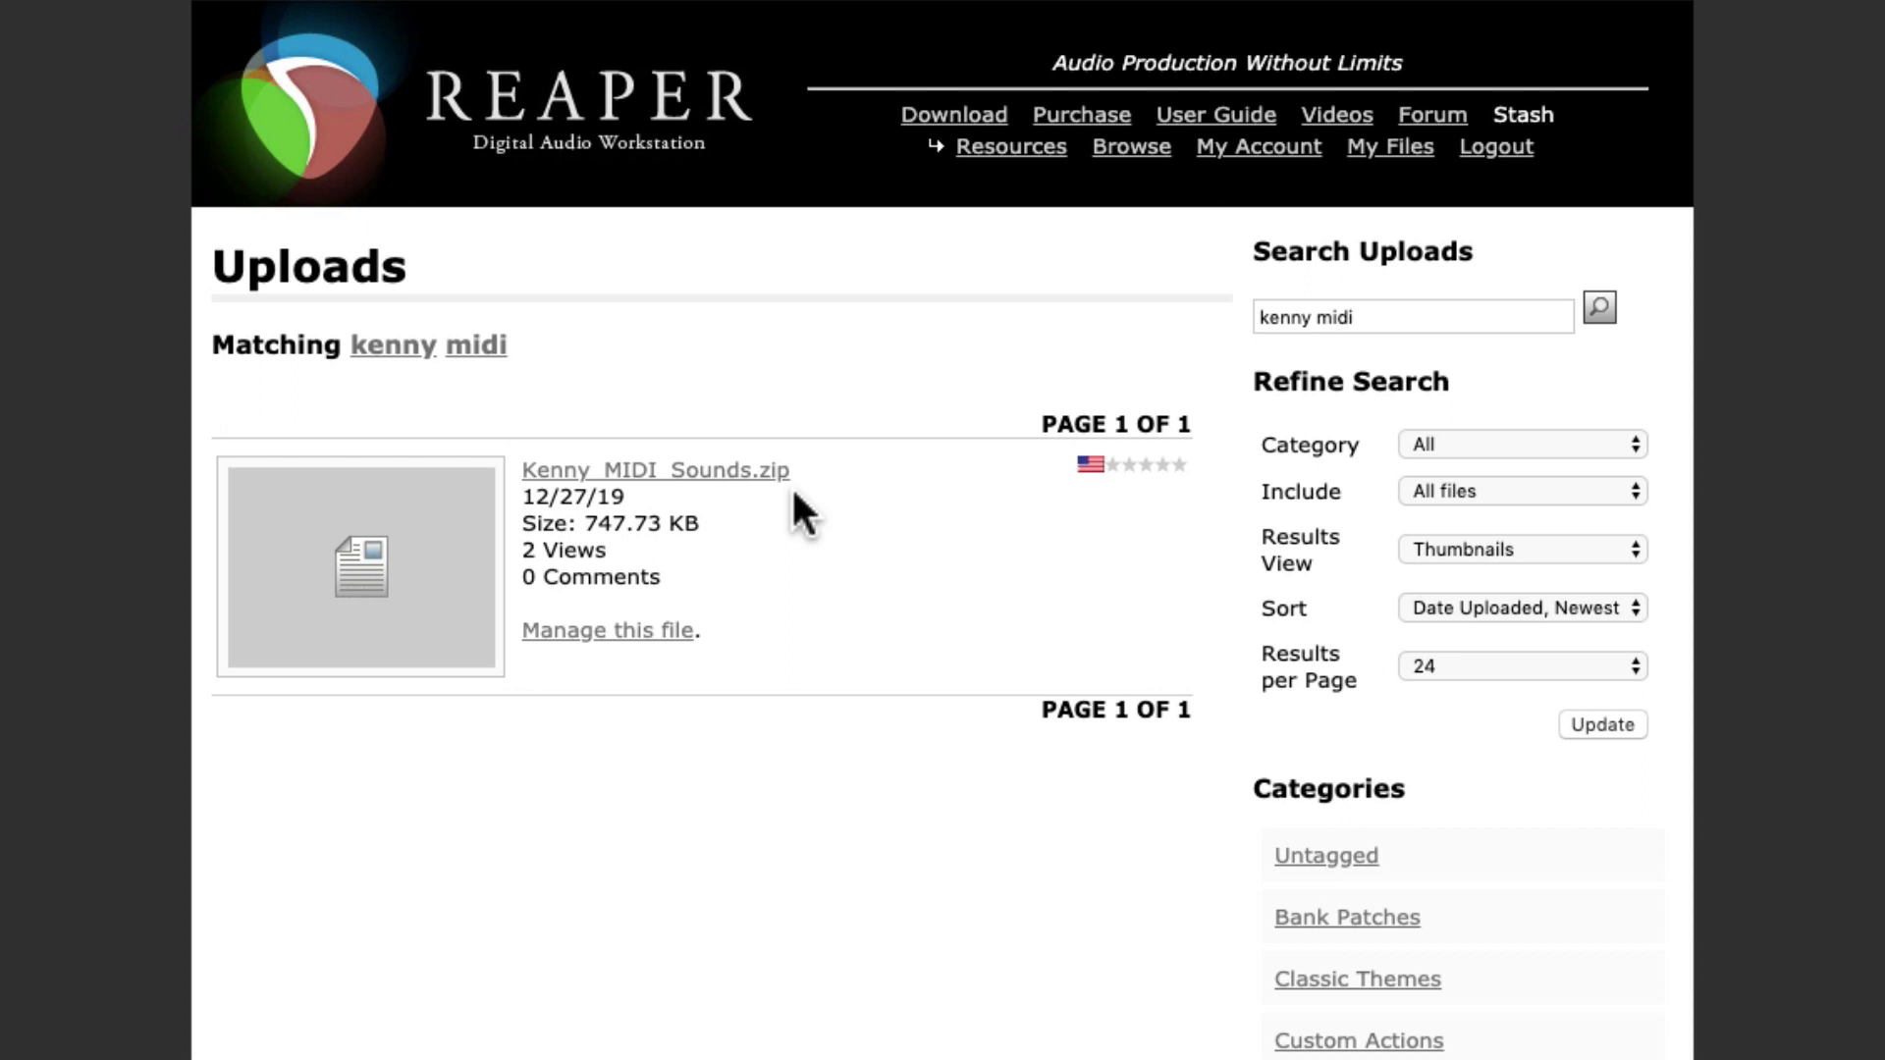
pyautogui.click(738, 473)
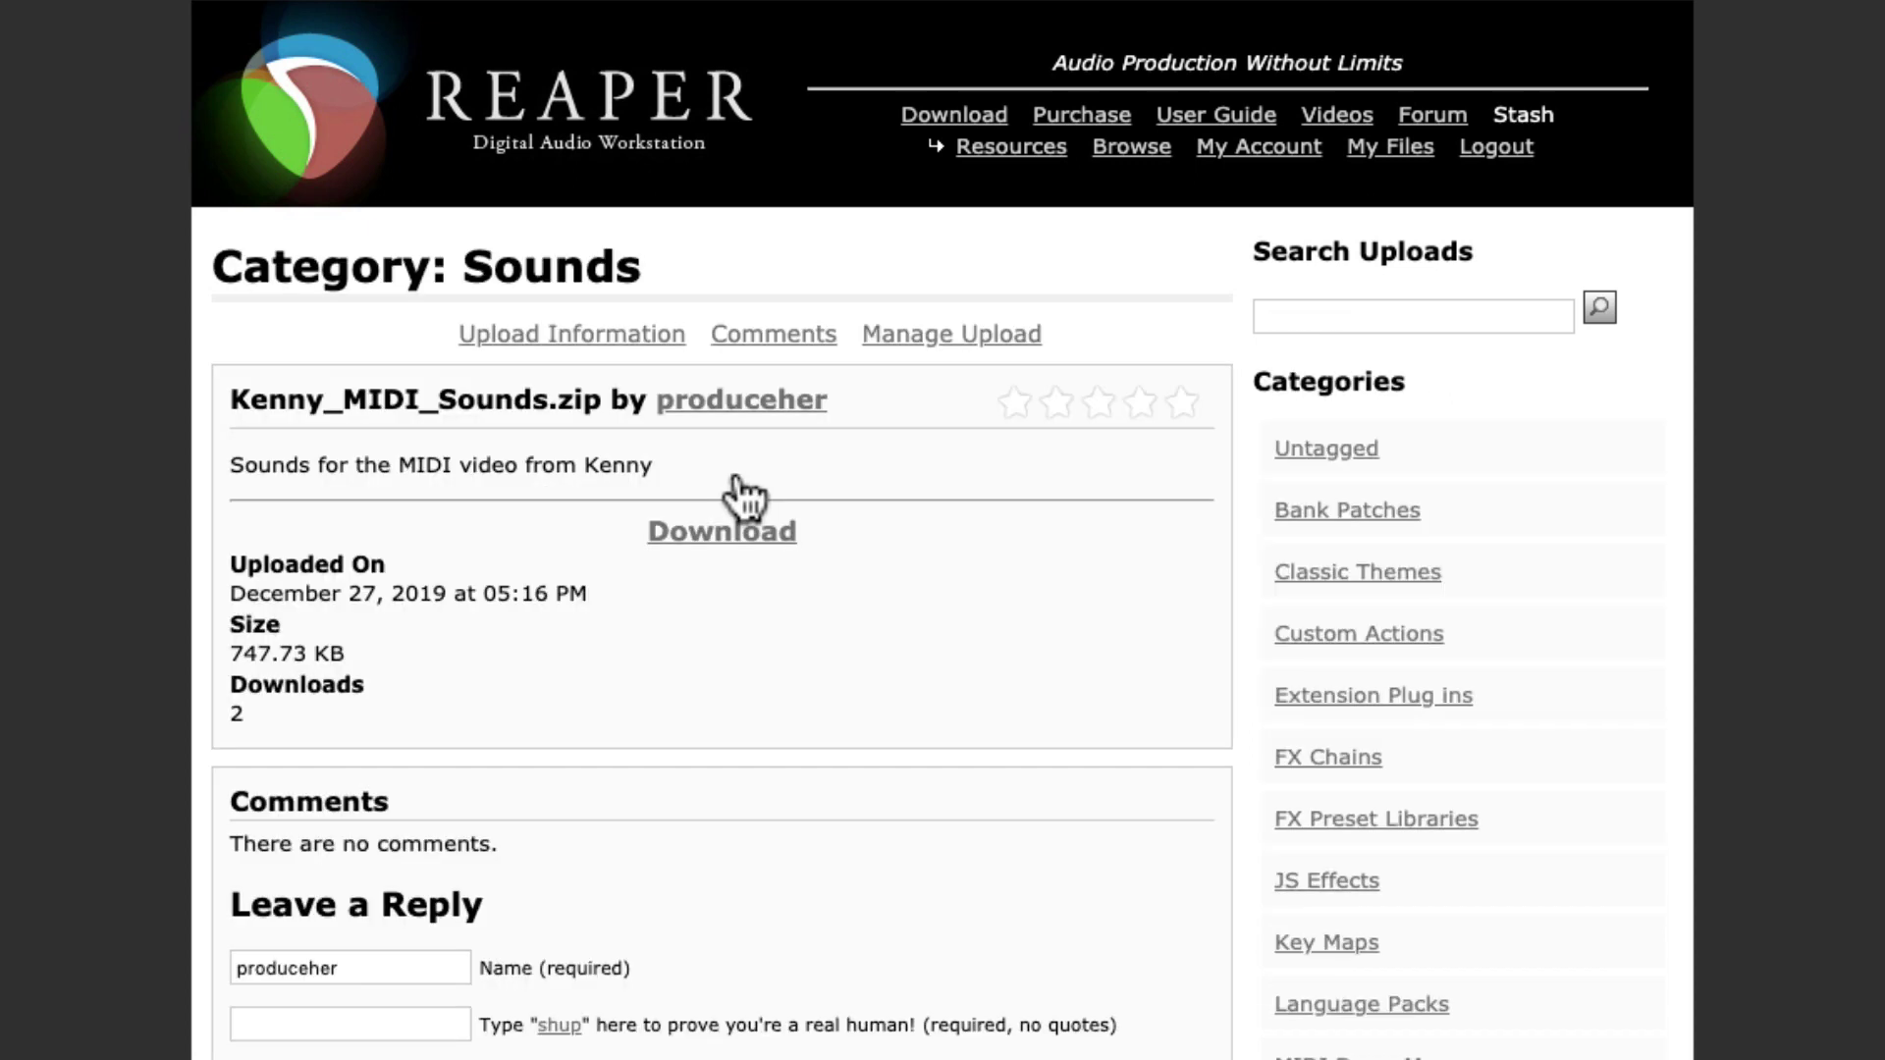
pyautogui.click(724, 536)
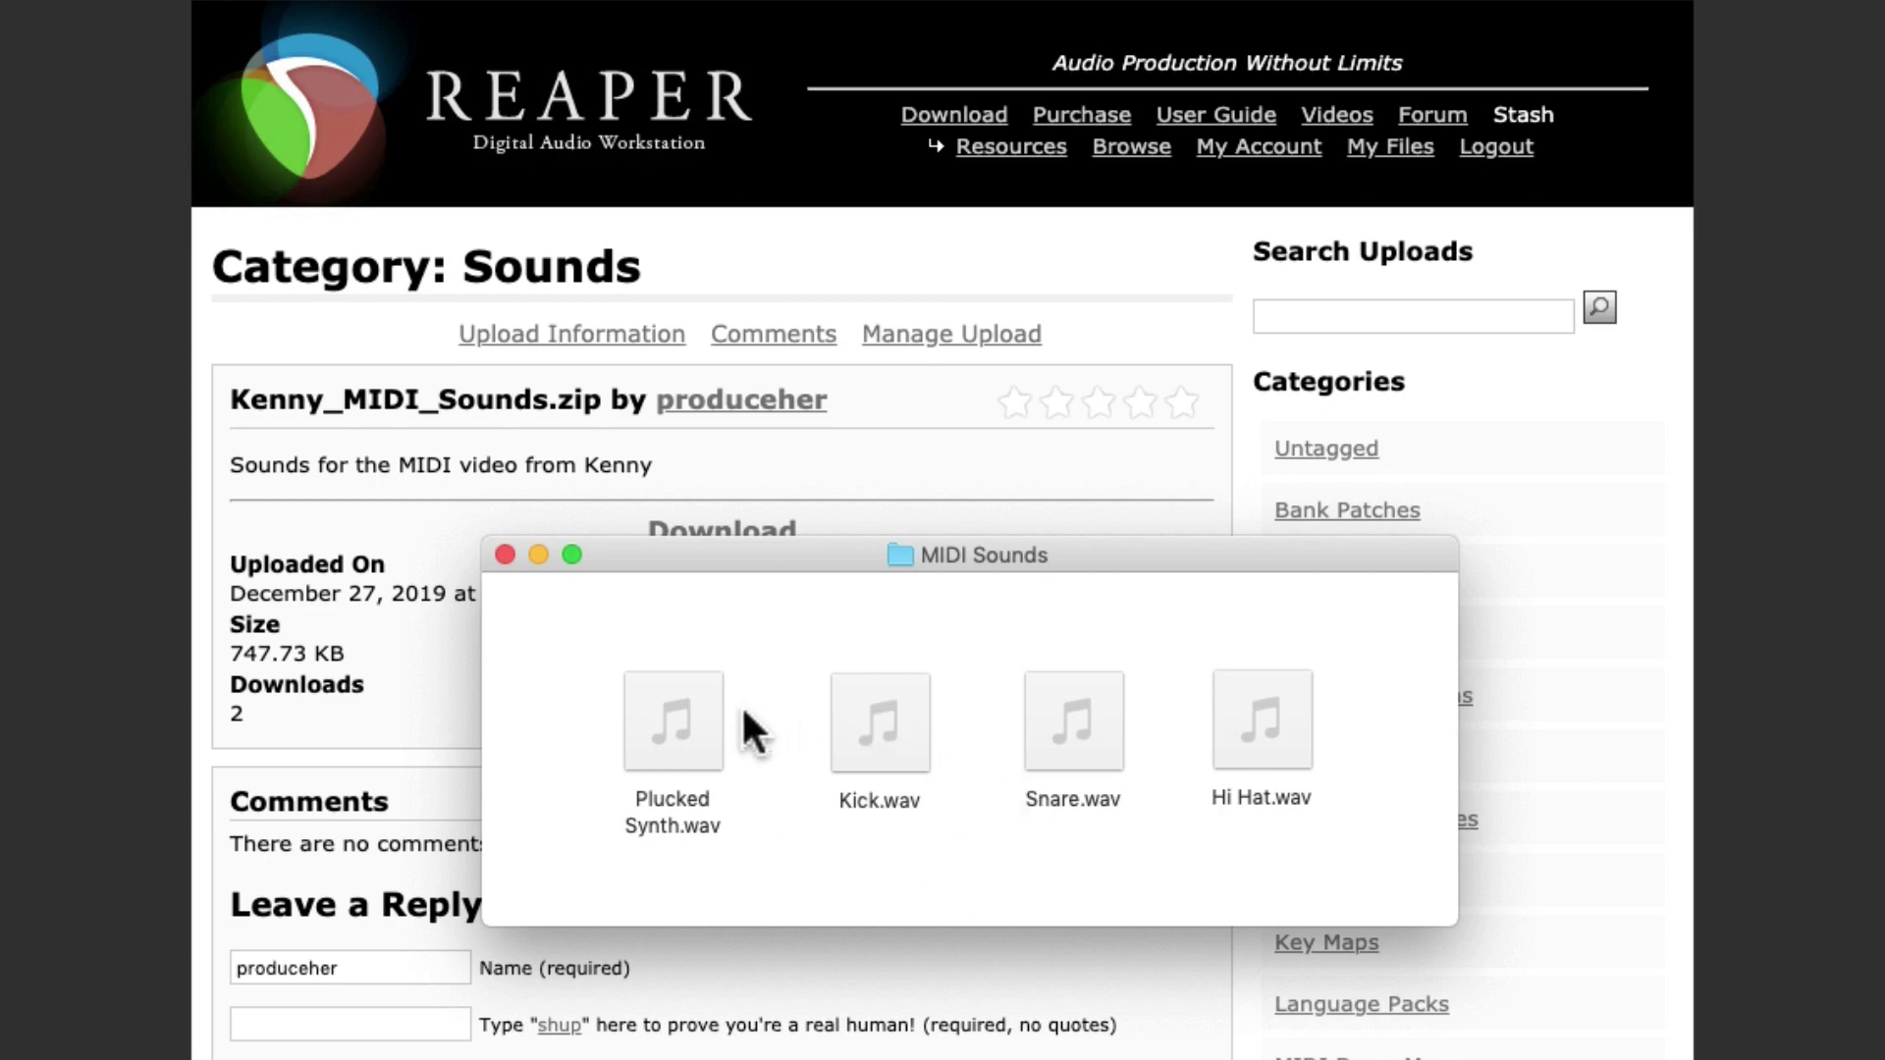
# - Preview the Kick sample in the MIDI Sounds Finder window
pyautogui.click(850, 709)
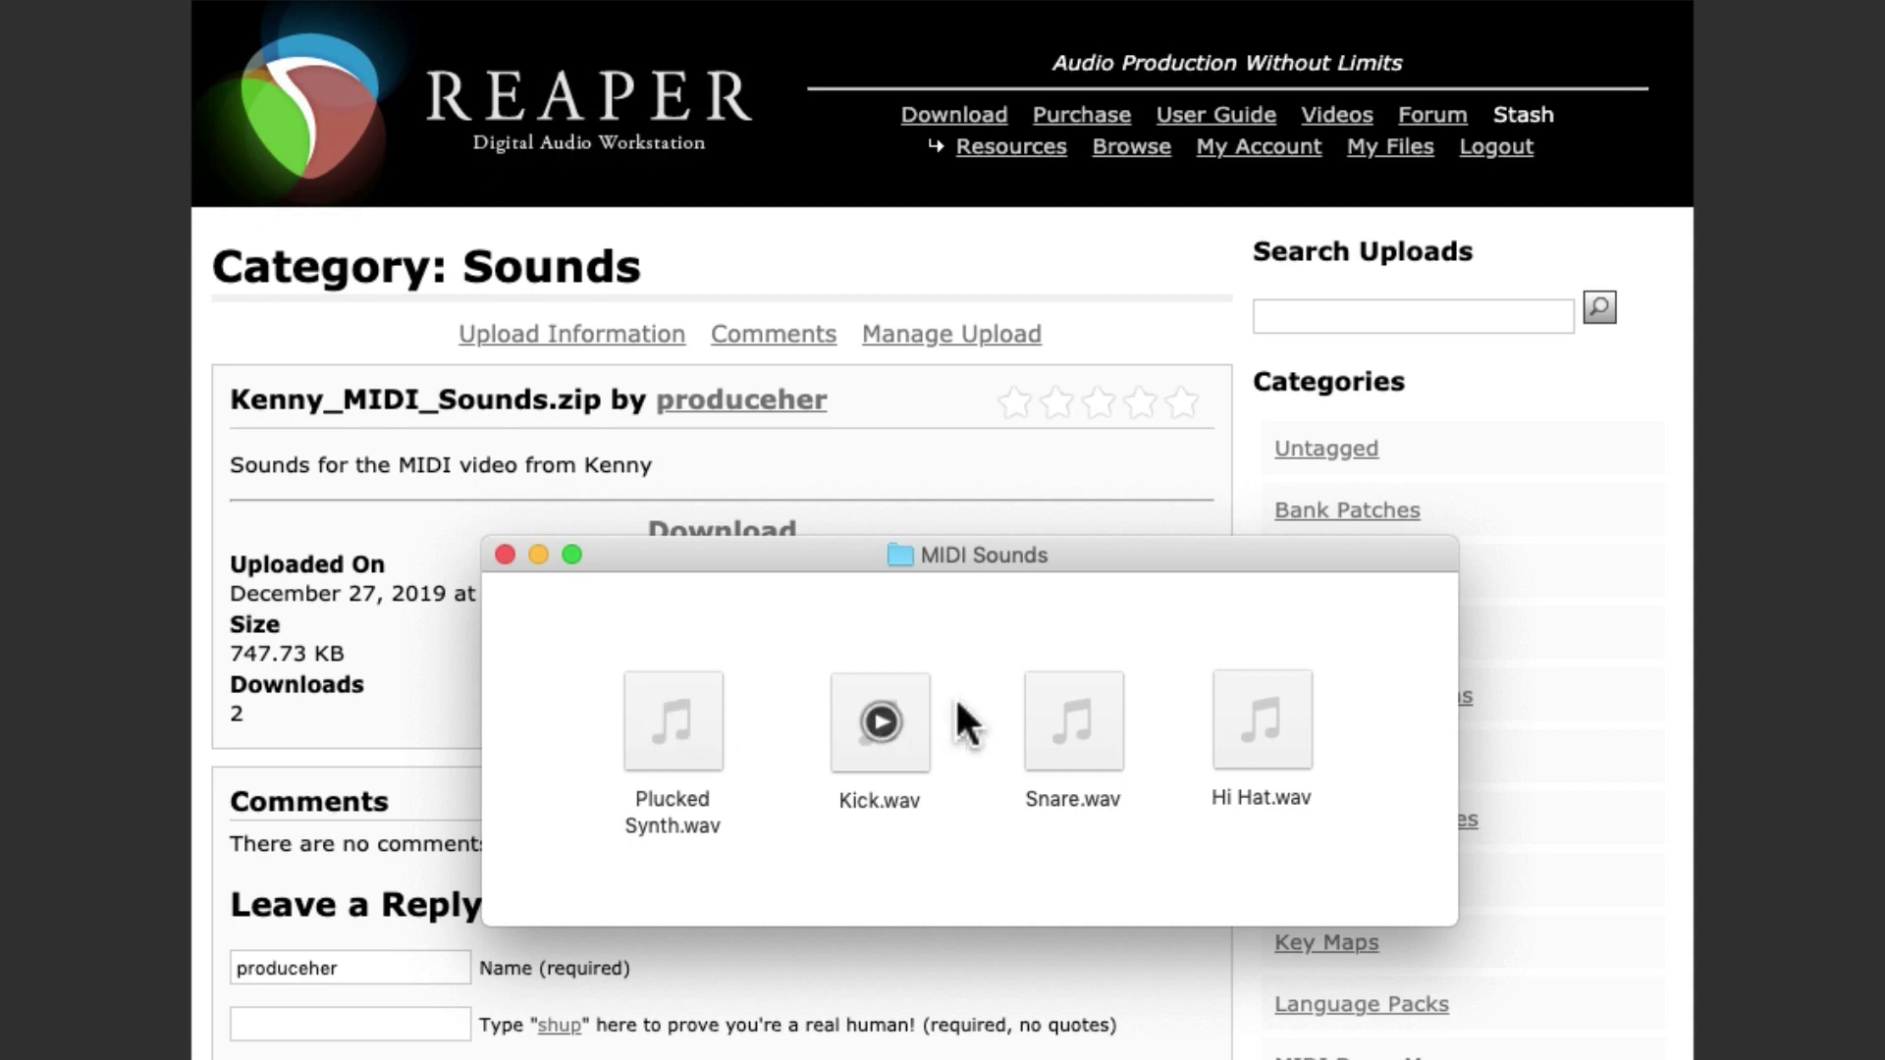
pyautogui.moveTo(1219, 707)
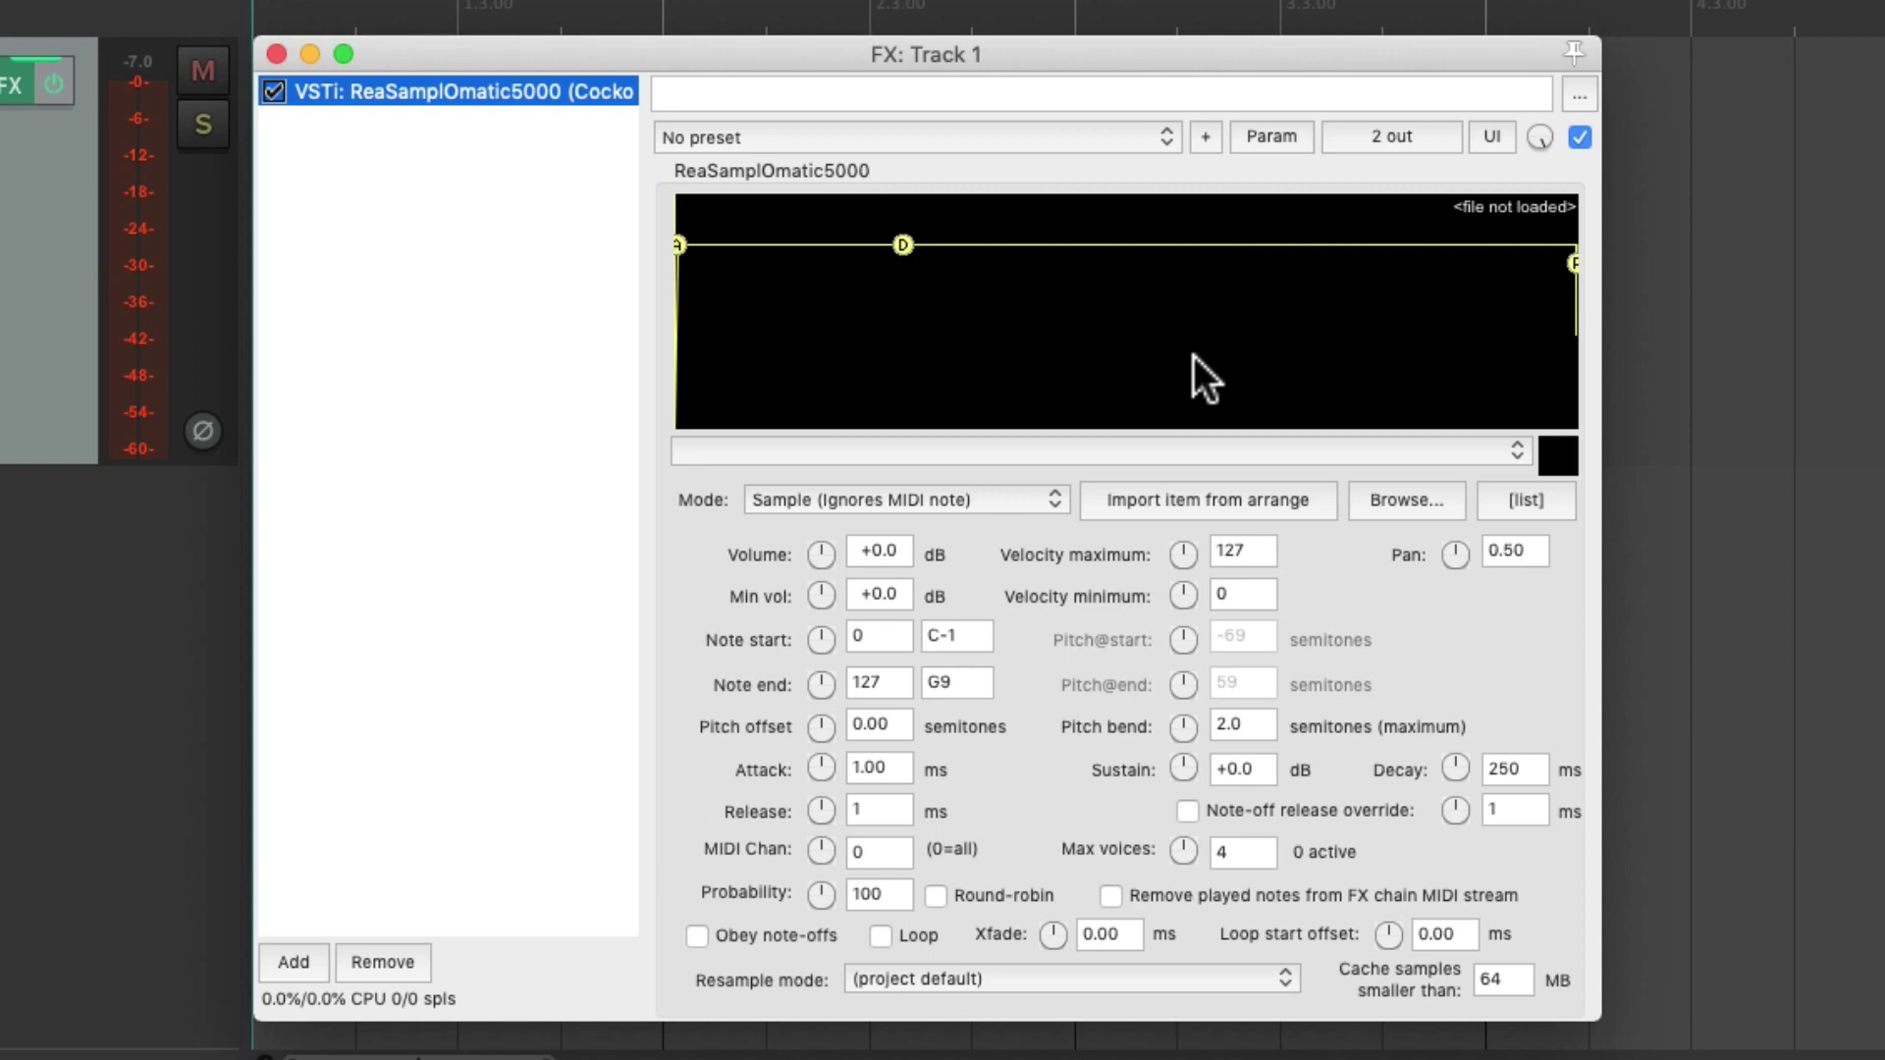
# - Load Plucked Synth.wav into the RS5K sampler and set its mode to Note (Semitone shifted)
pyautogui.press('super+Tab')
pyautogui.moveTo(613, 677)
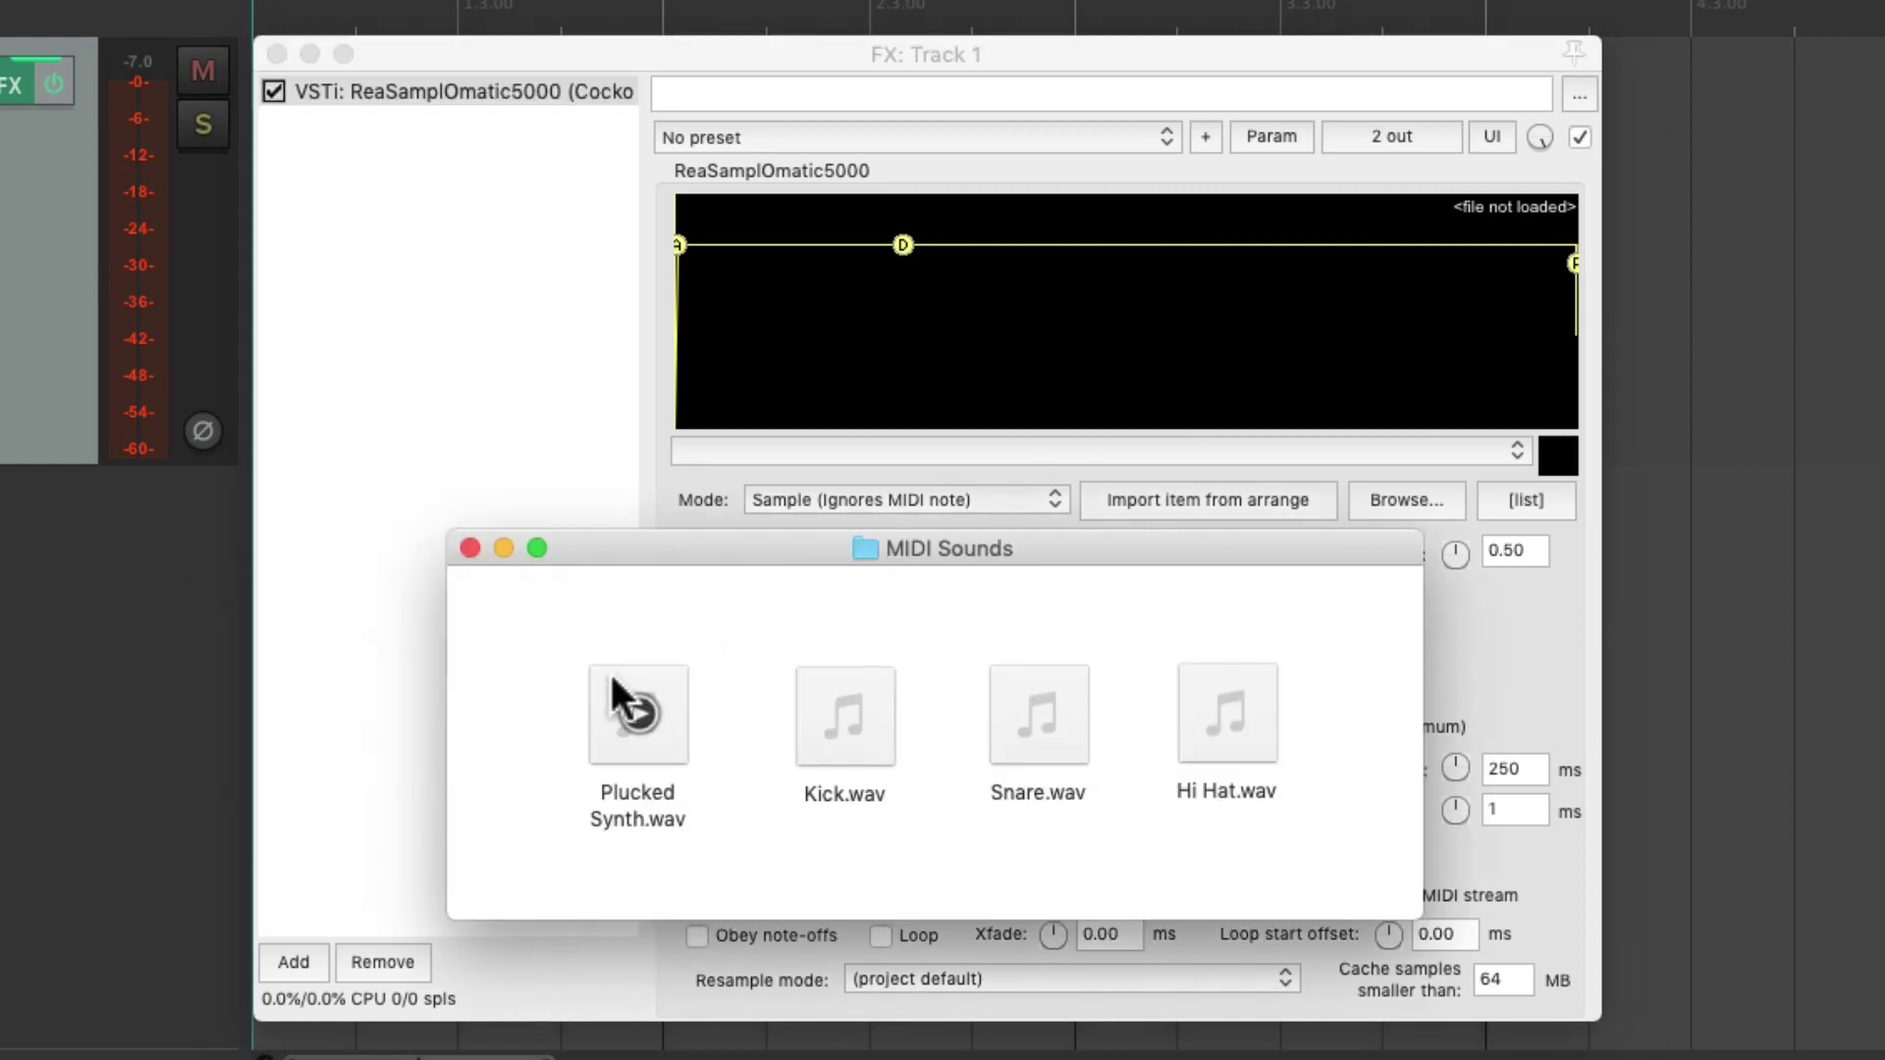
pyautogui.moveTo(613, 671); pyautogui.dragTo(916, 355)
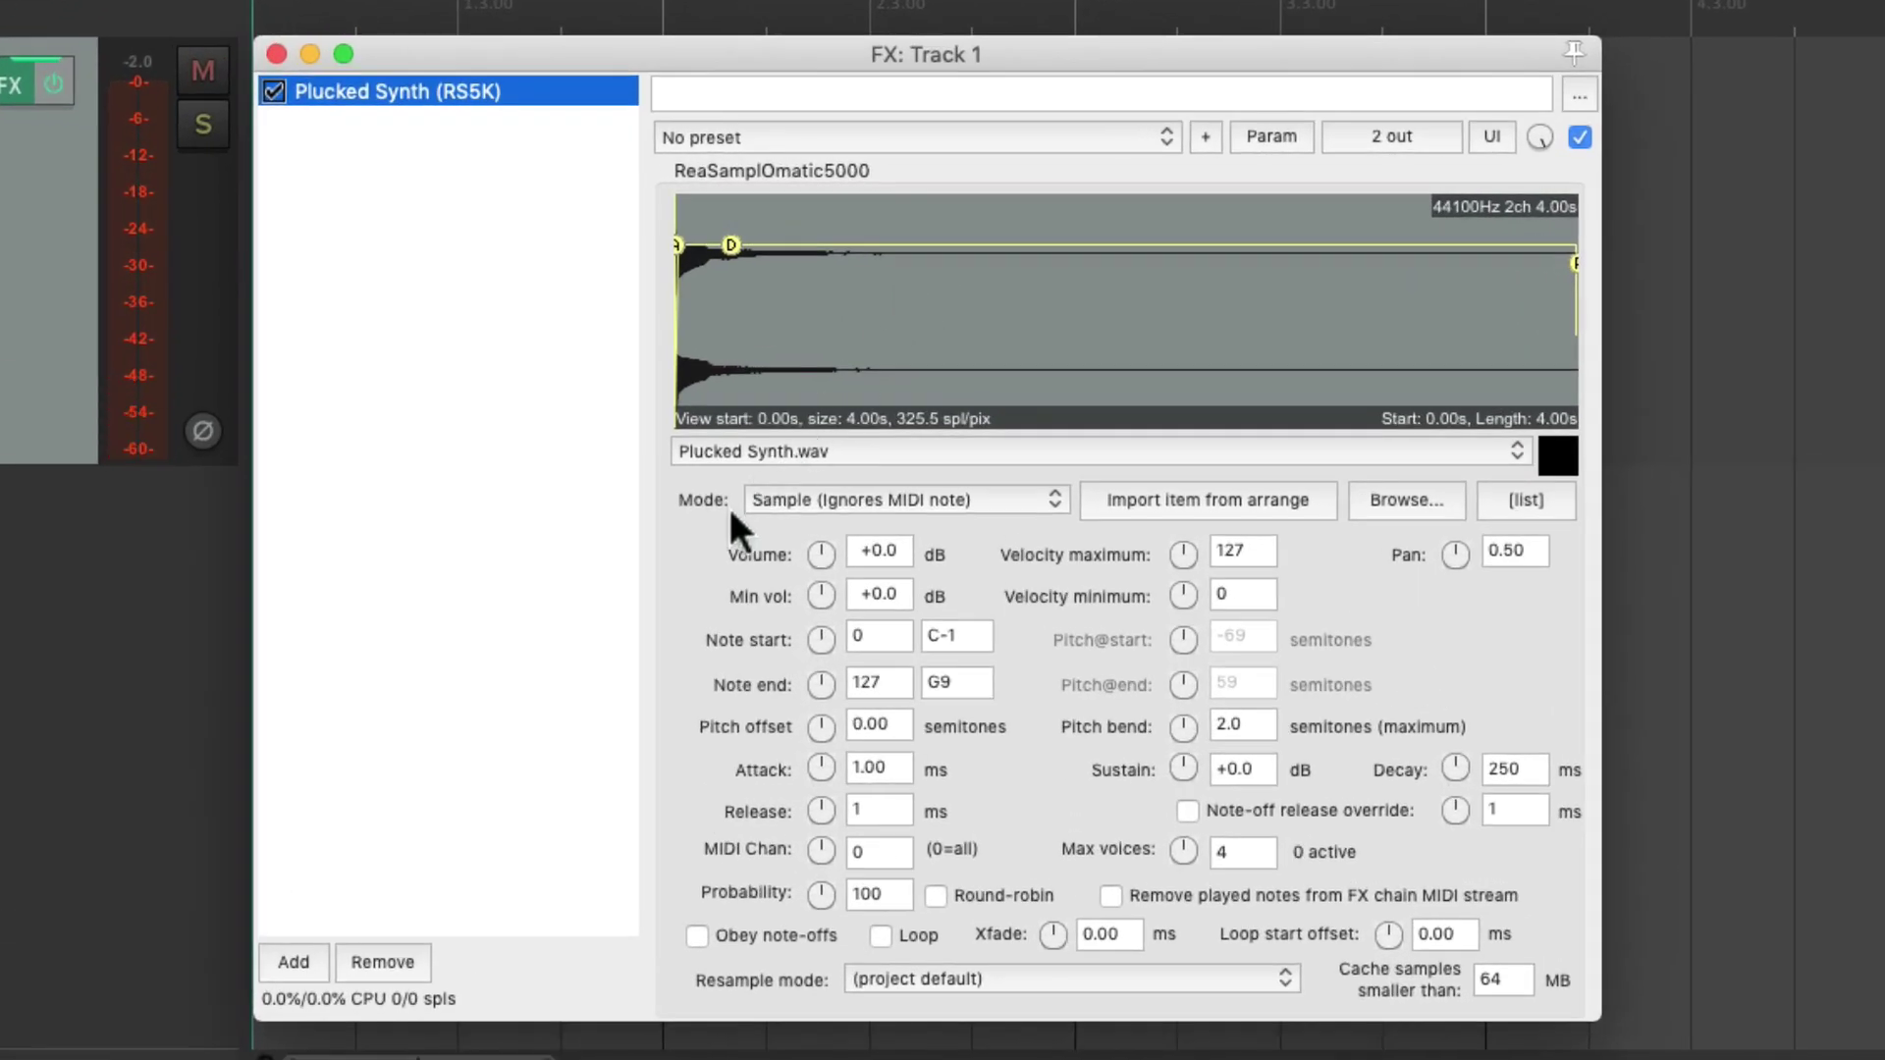
pyautogui.click(924, 500)
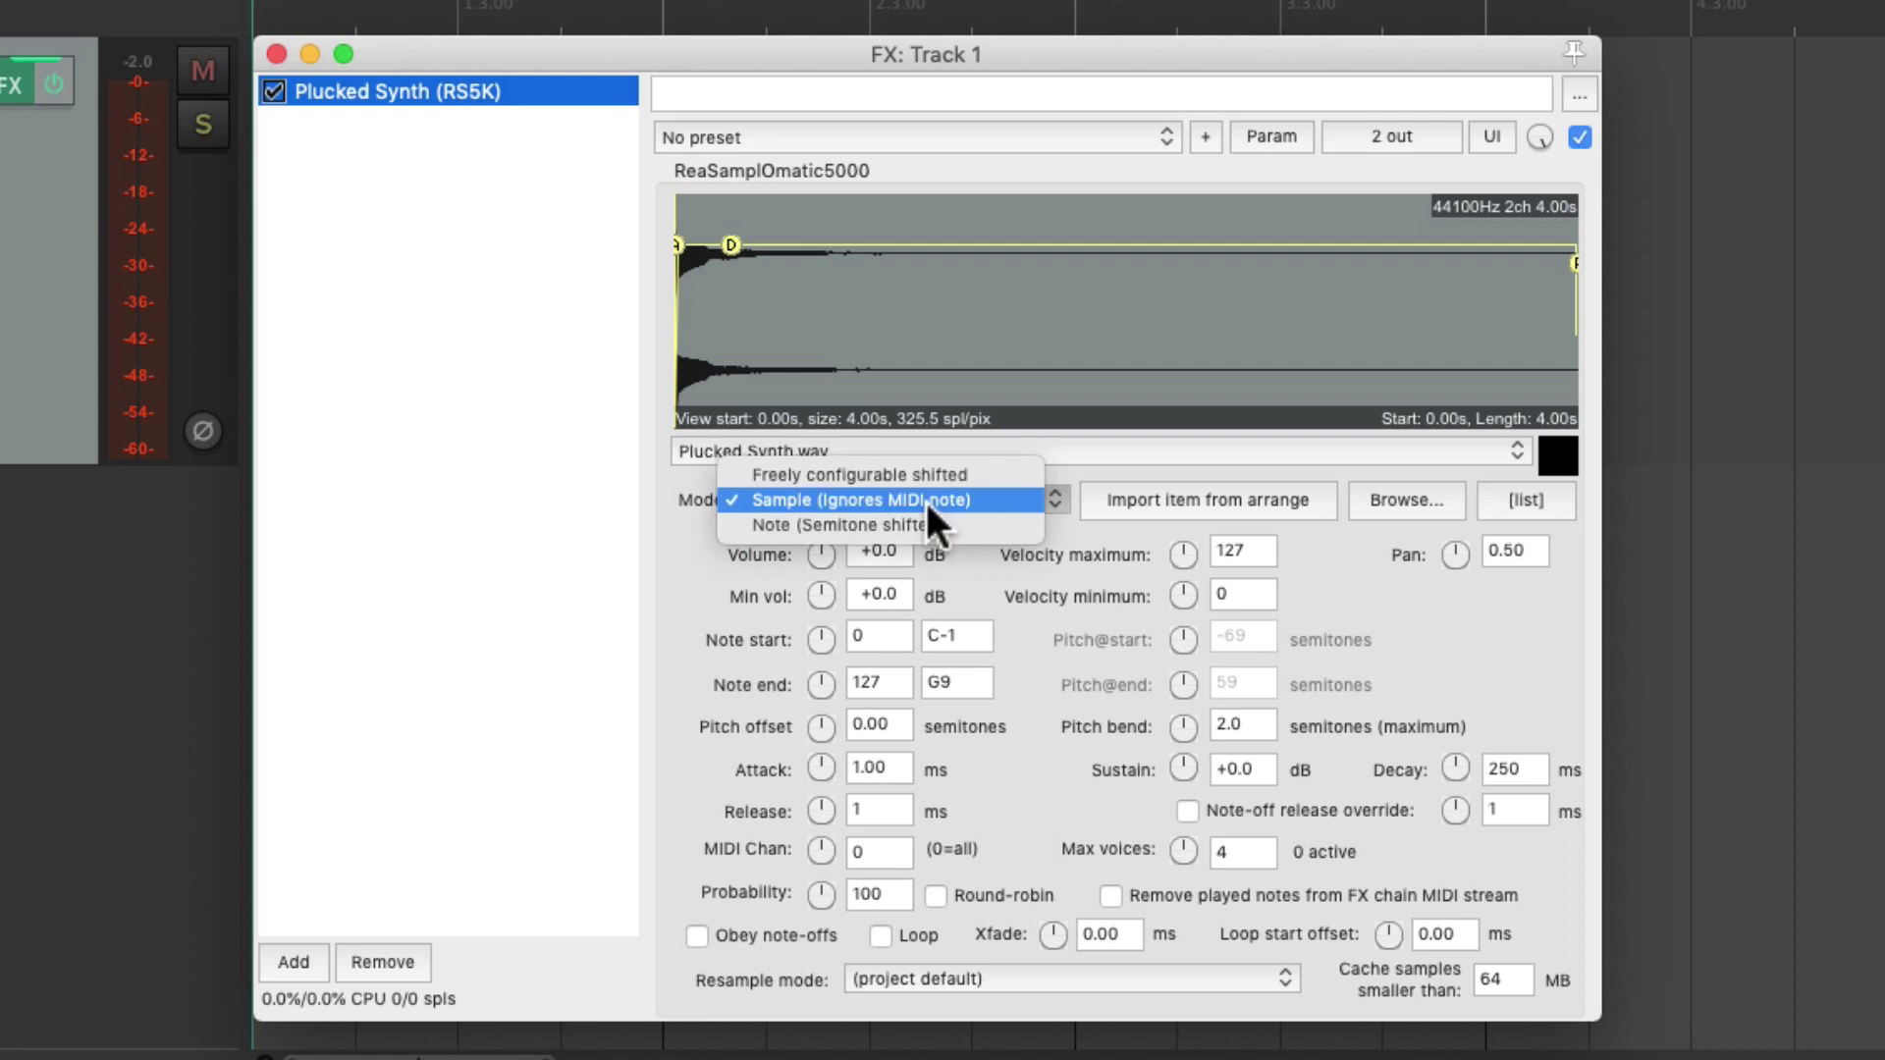
pyautogui.click(982, 525)
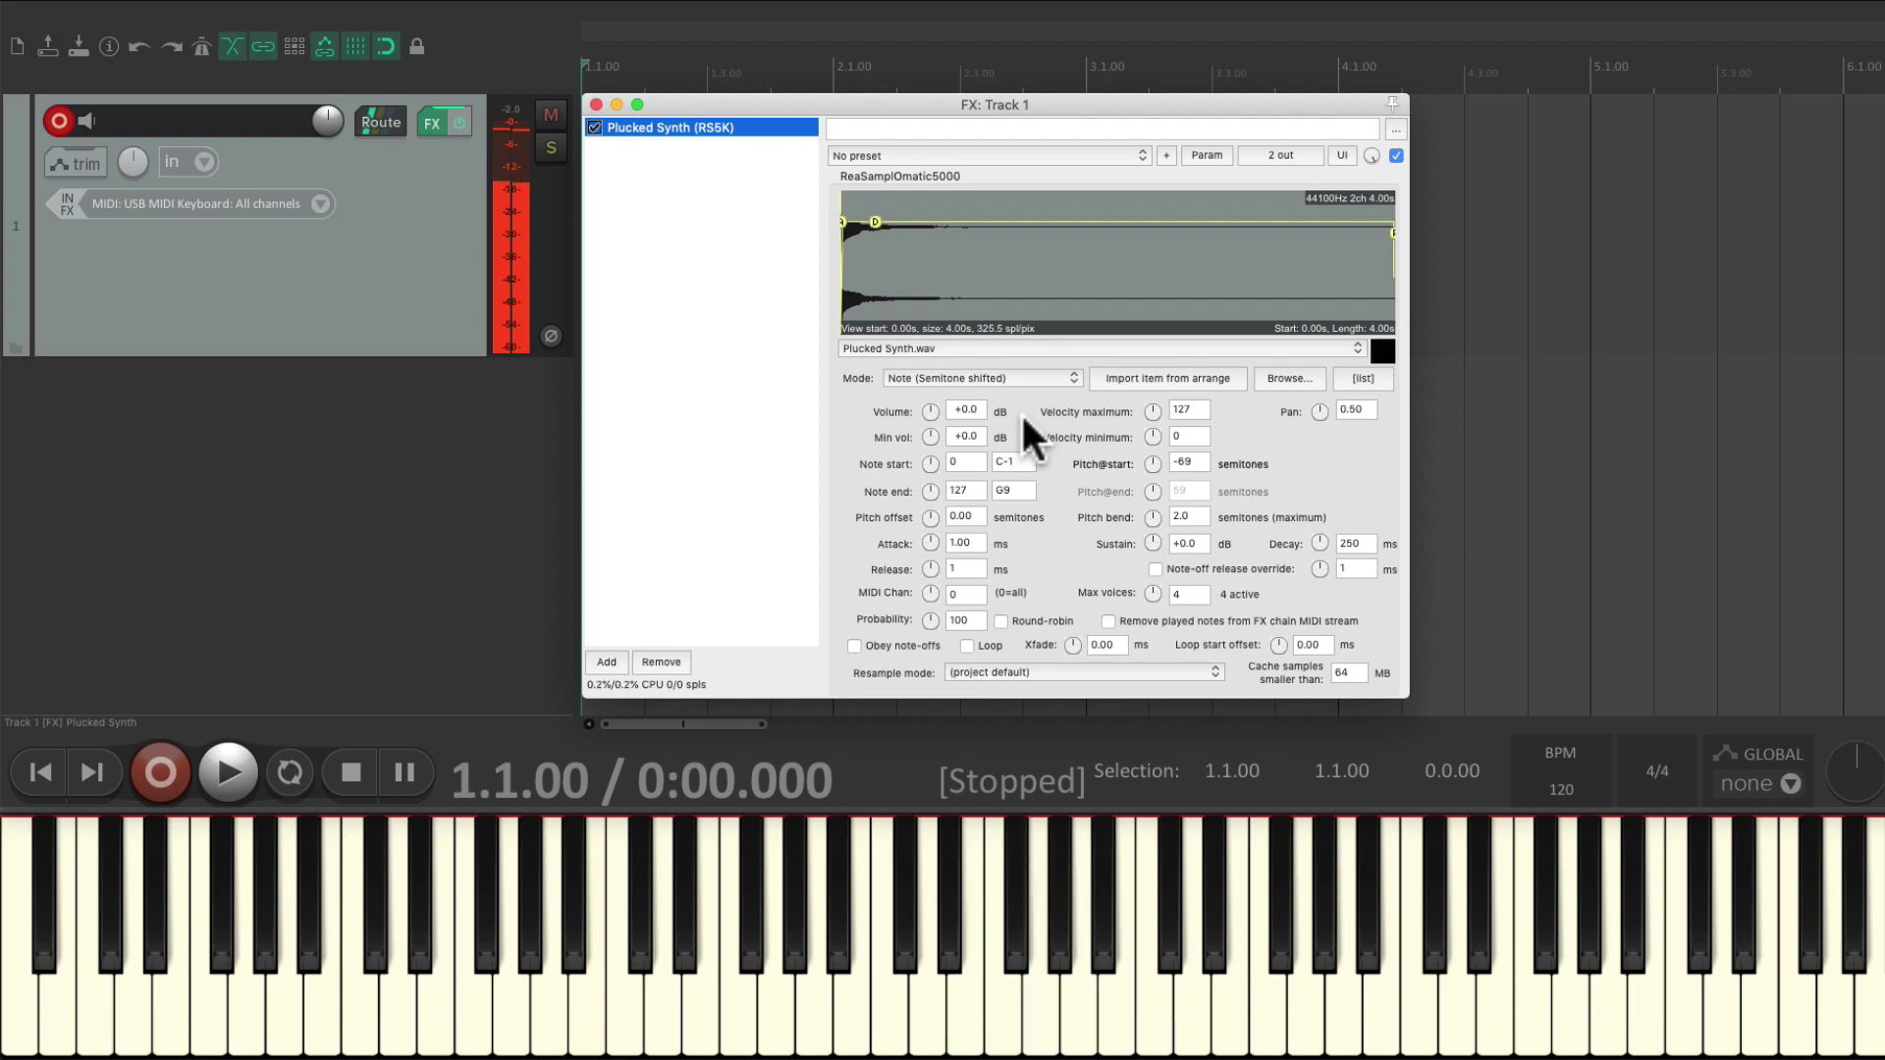
# - Close the FX: Track 1 window and rename Track 1 to 'Synth'
pyautogui.click(595, 103)
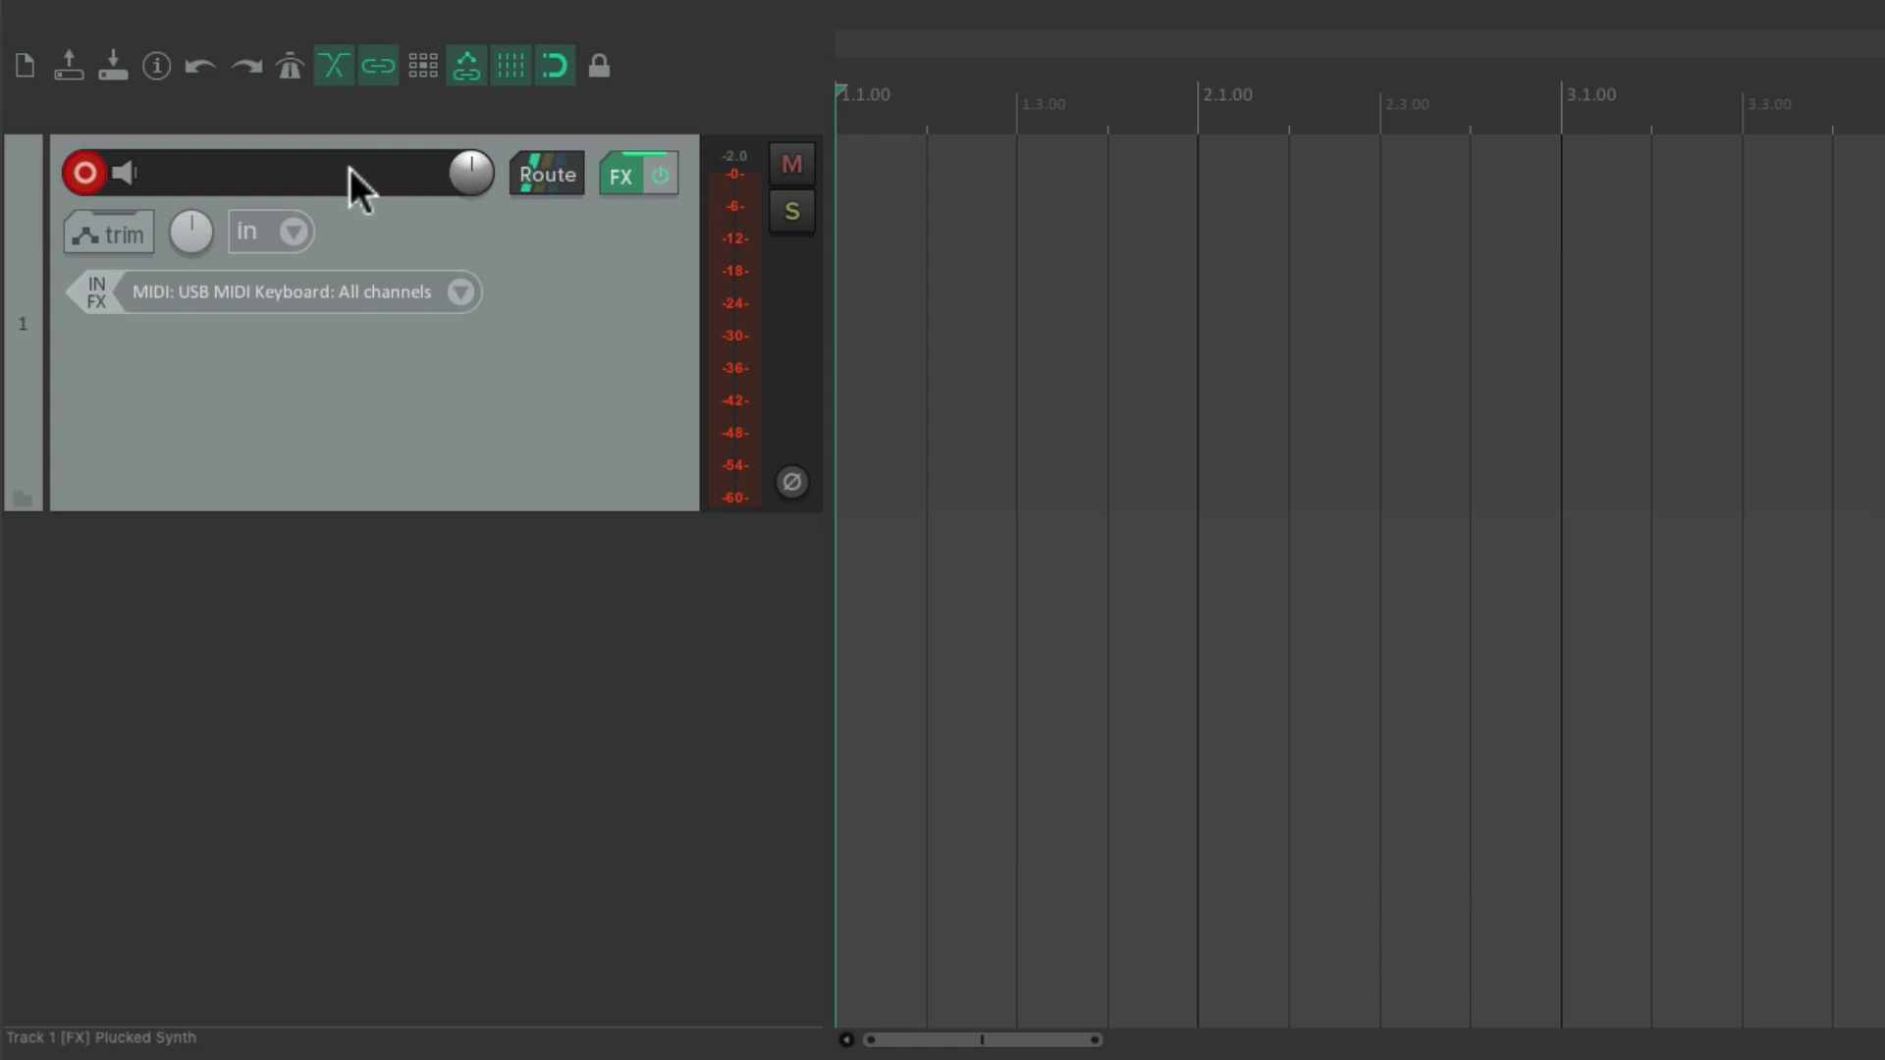
pyautogui.doubleClick(349, 168)
pyautogui.write('Synth')
pyautogui.press('Return')
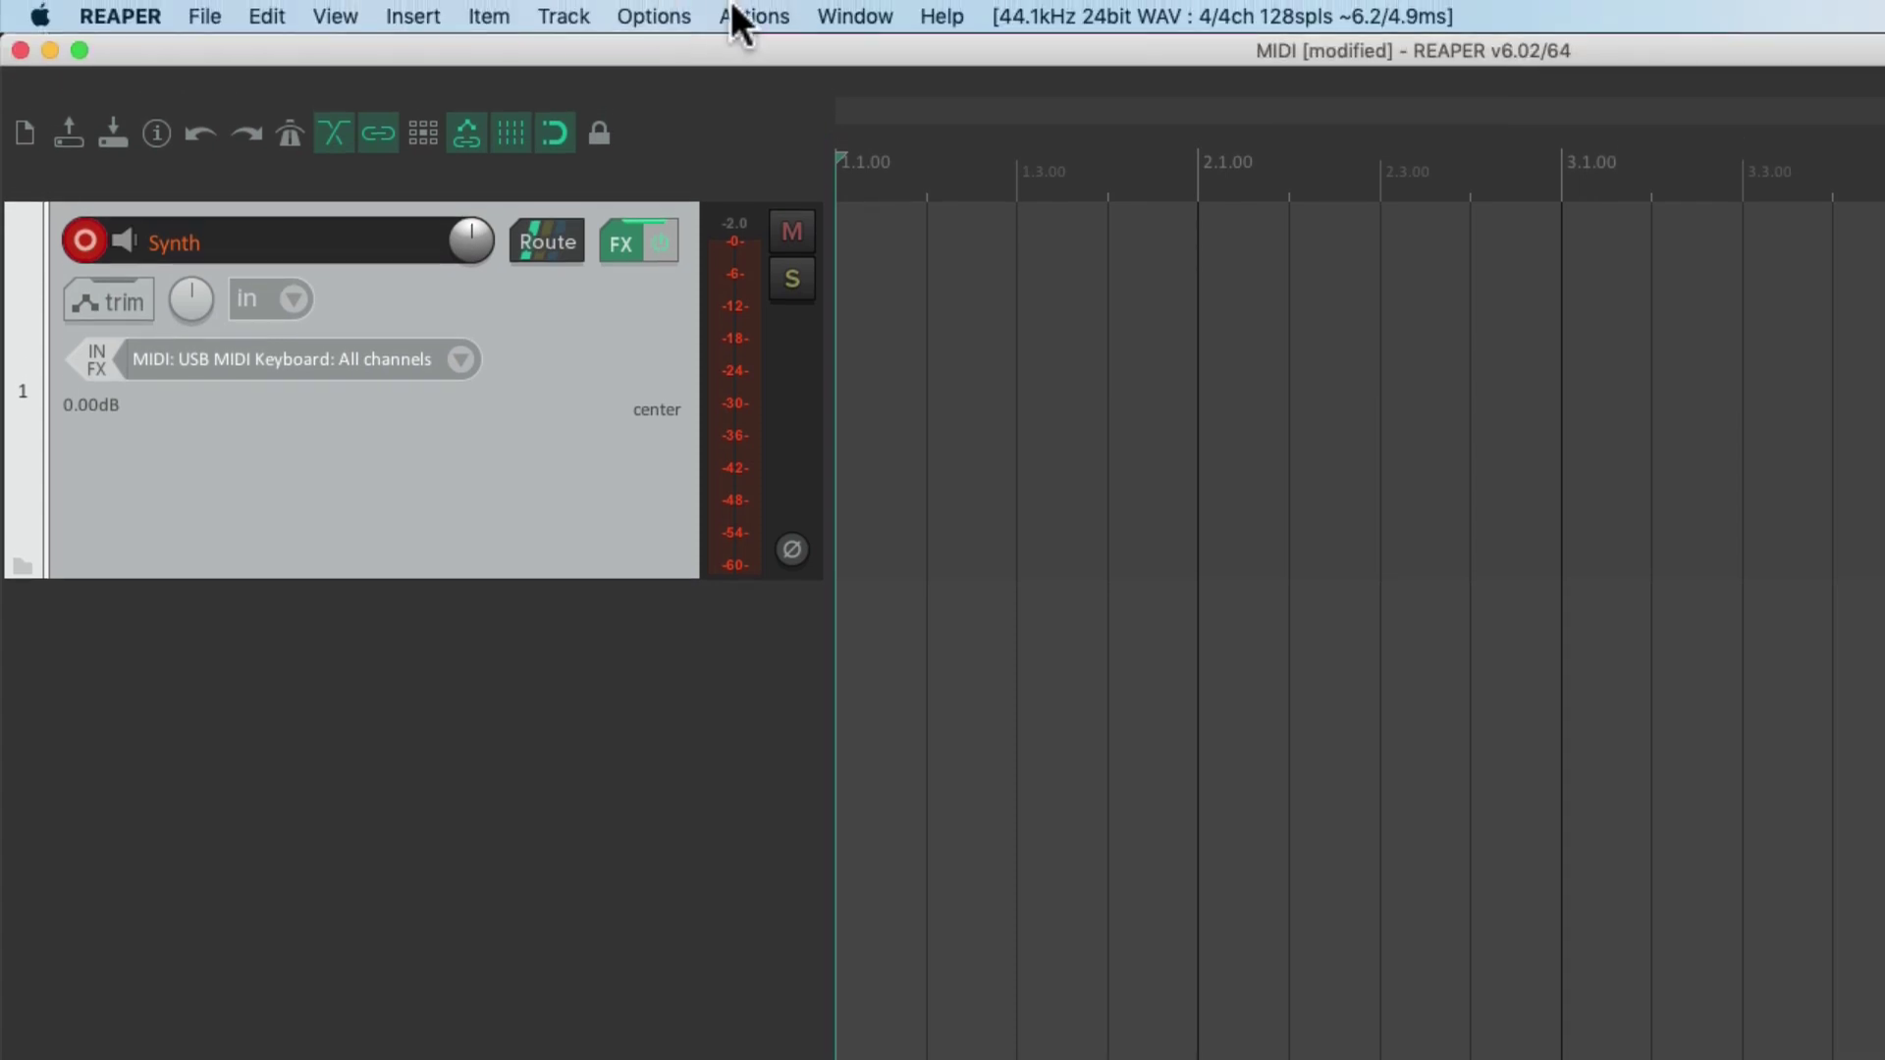
# - Bind the C key to the 'Track: Set to custom color...' action in the Actions list
pyautogui.click(738, 15)
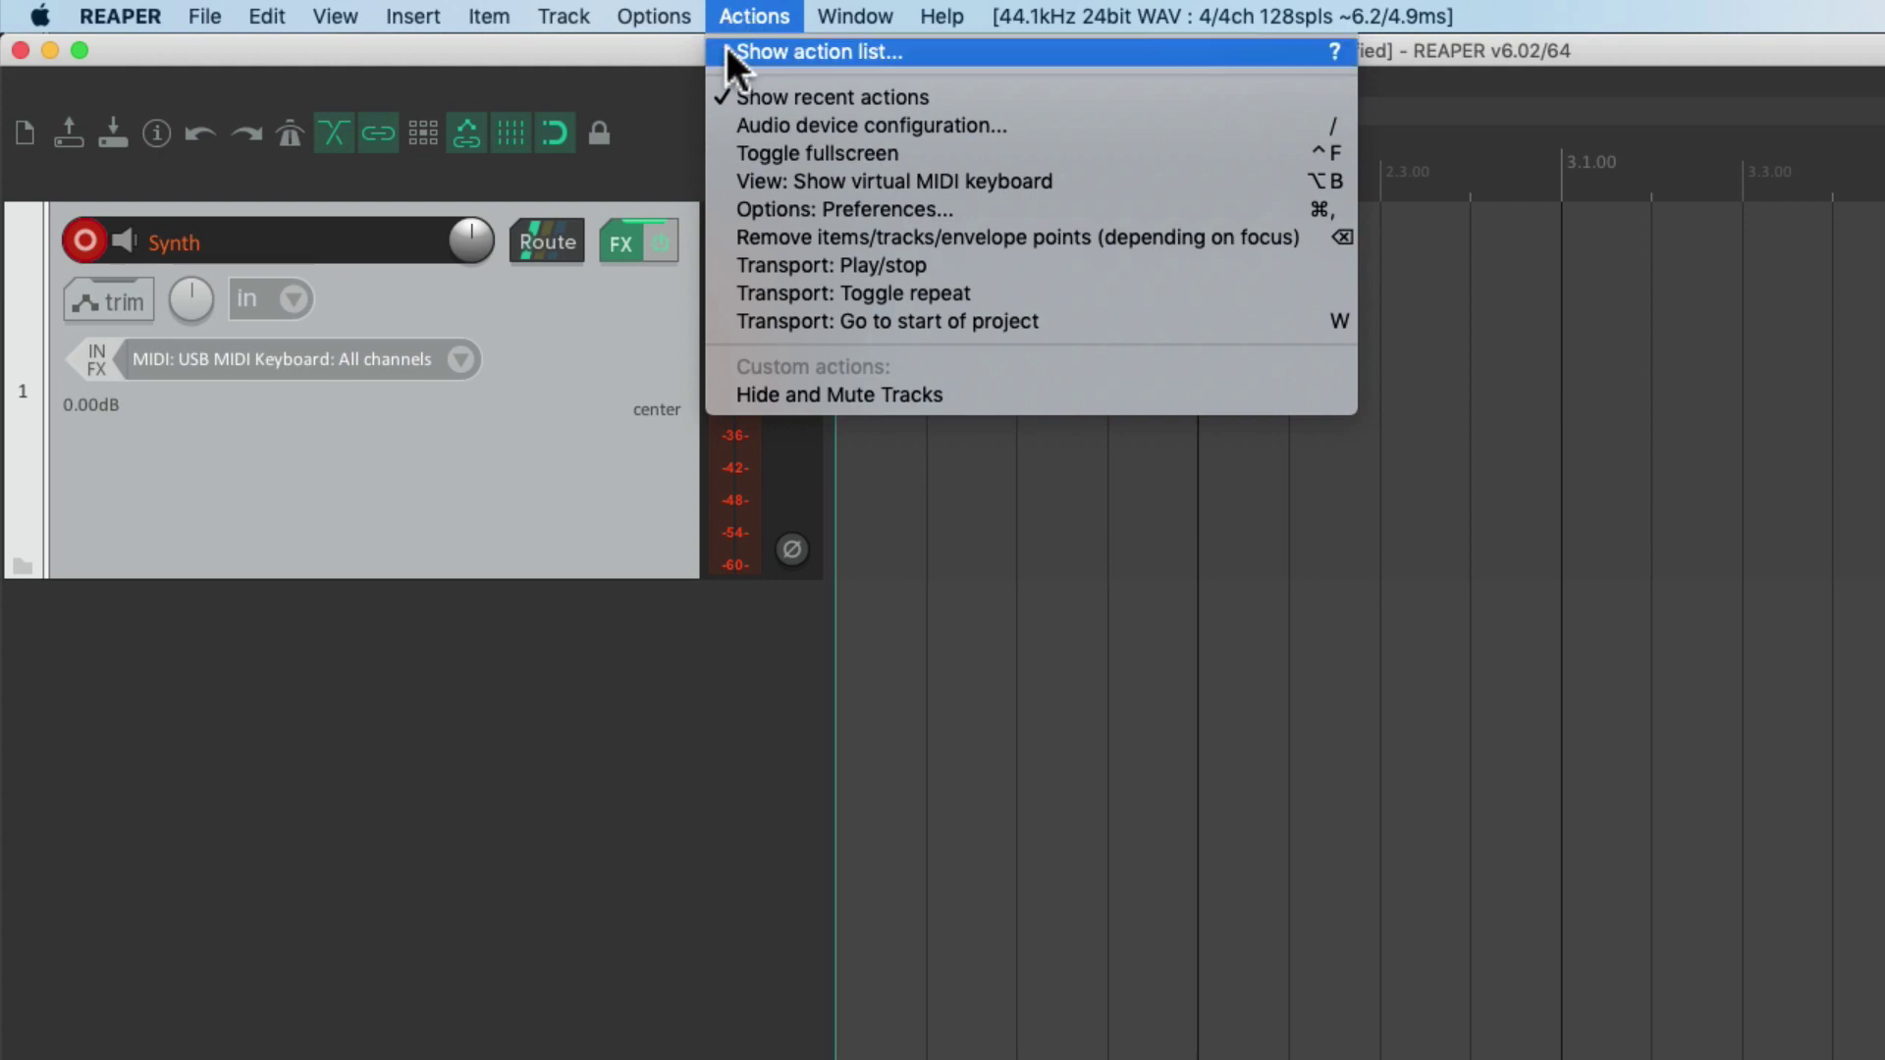
pyautogui.click(727, 51)
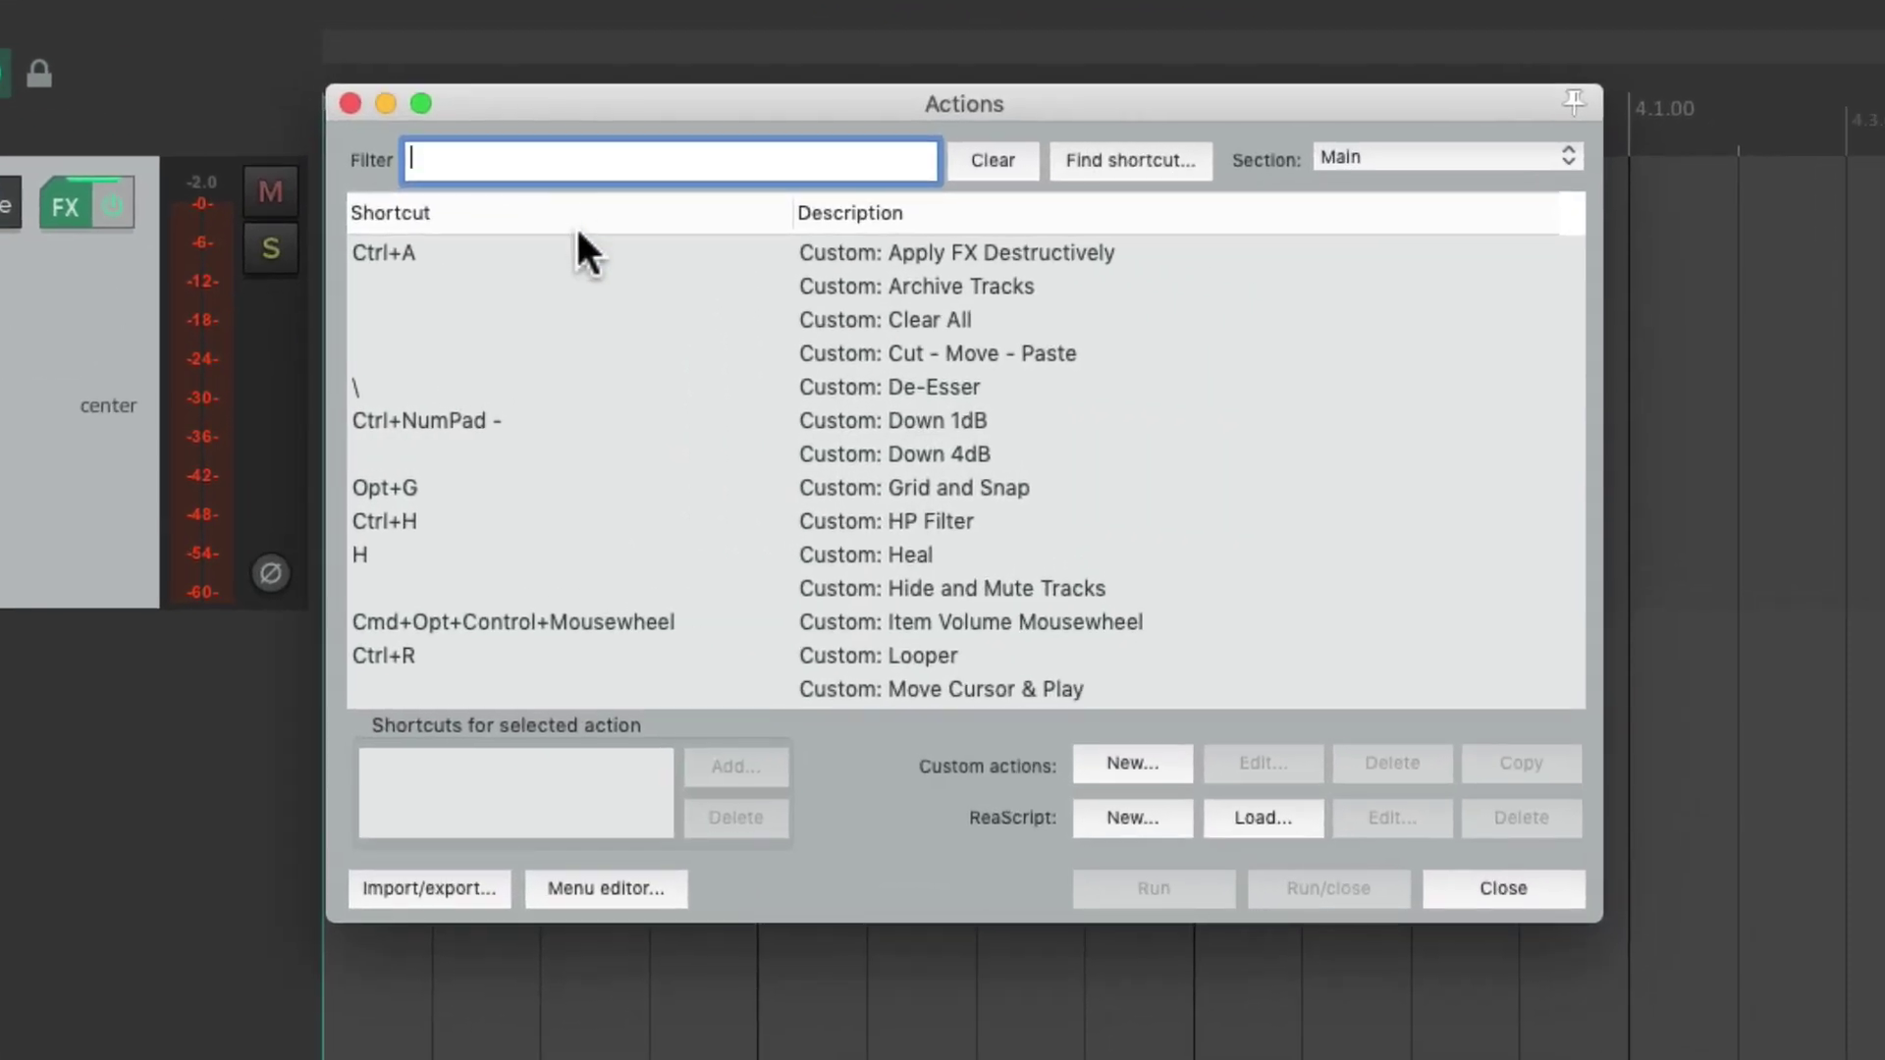
pyautogui.write('custom track color')
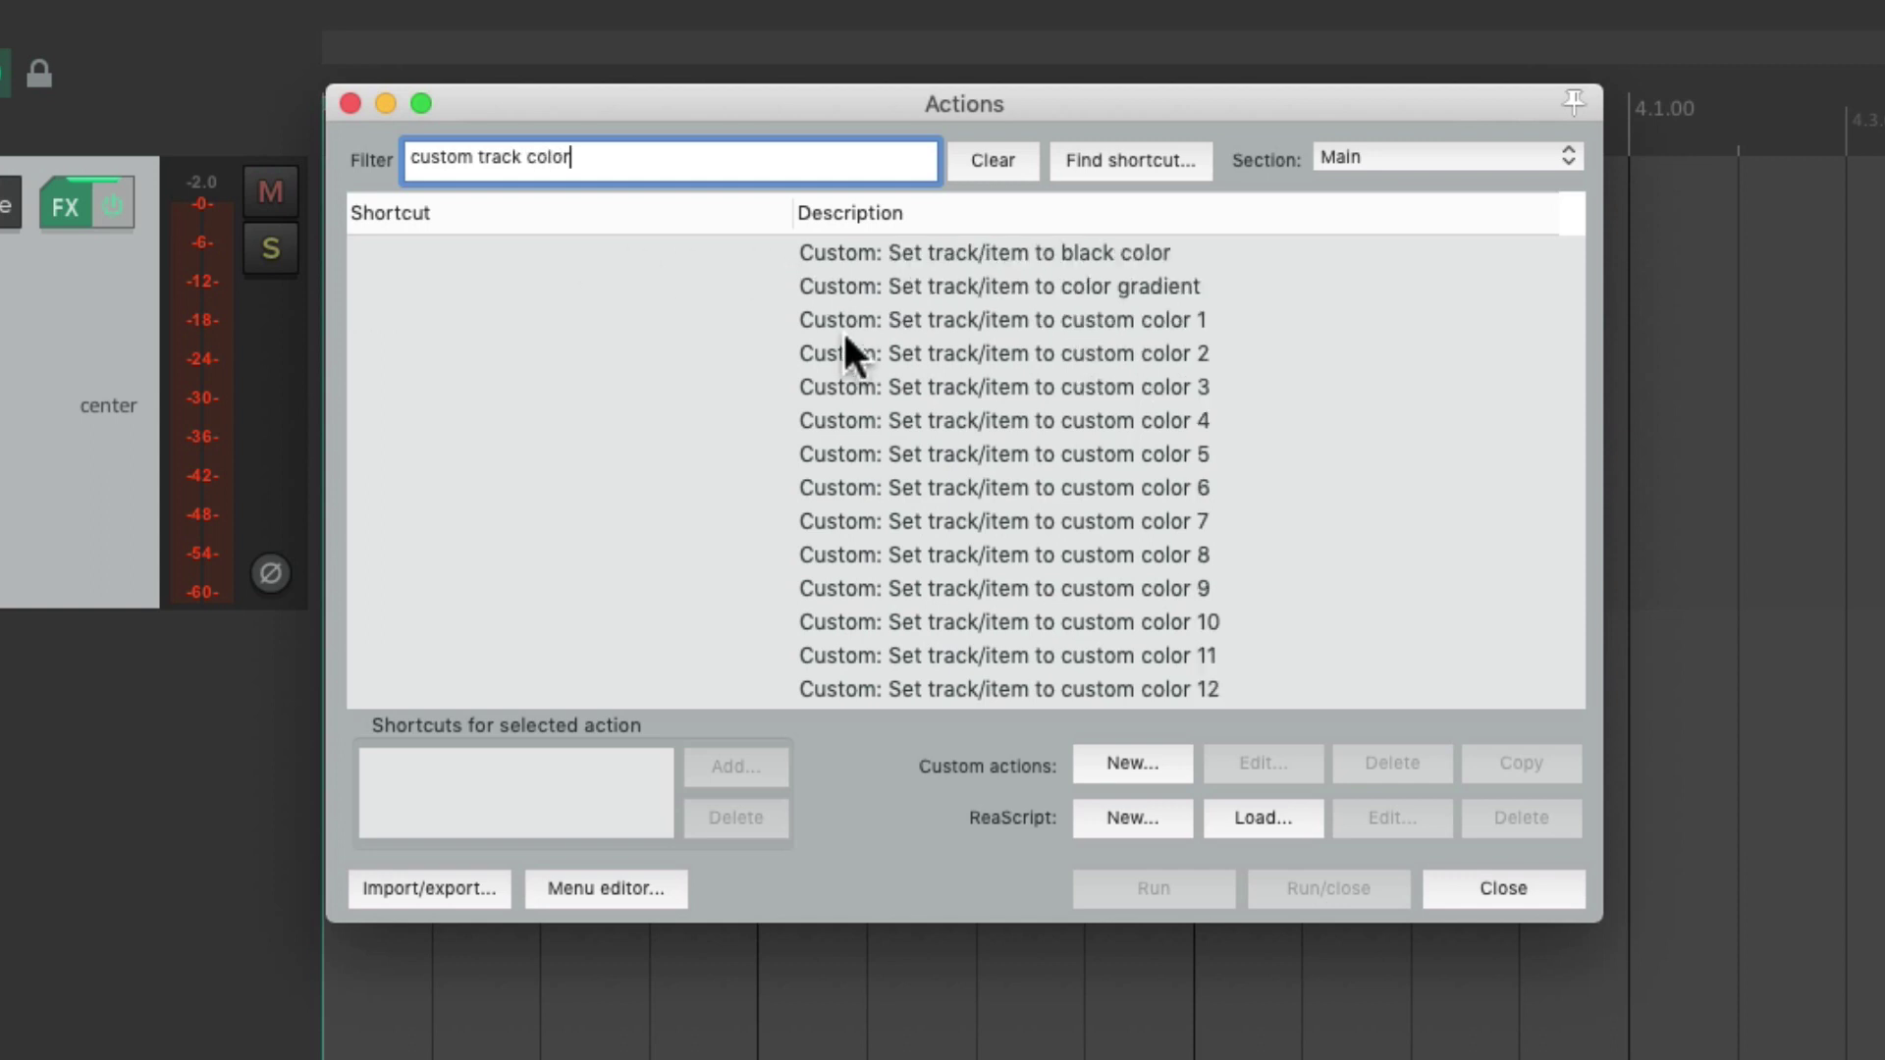
pyautogui.scroll(-4, 844, 339)
pyautogui.click(998, 687)
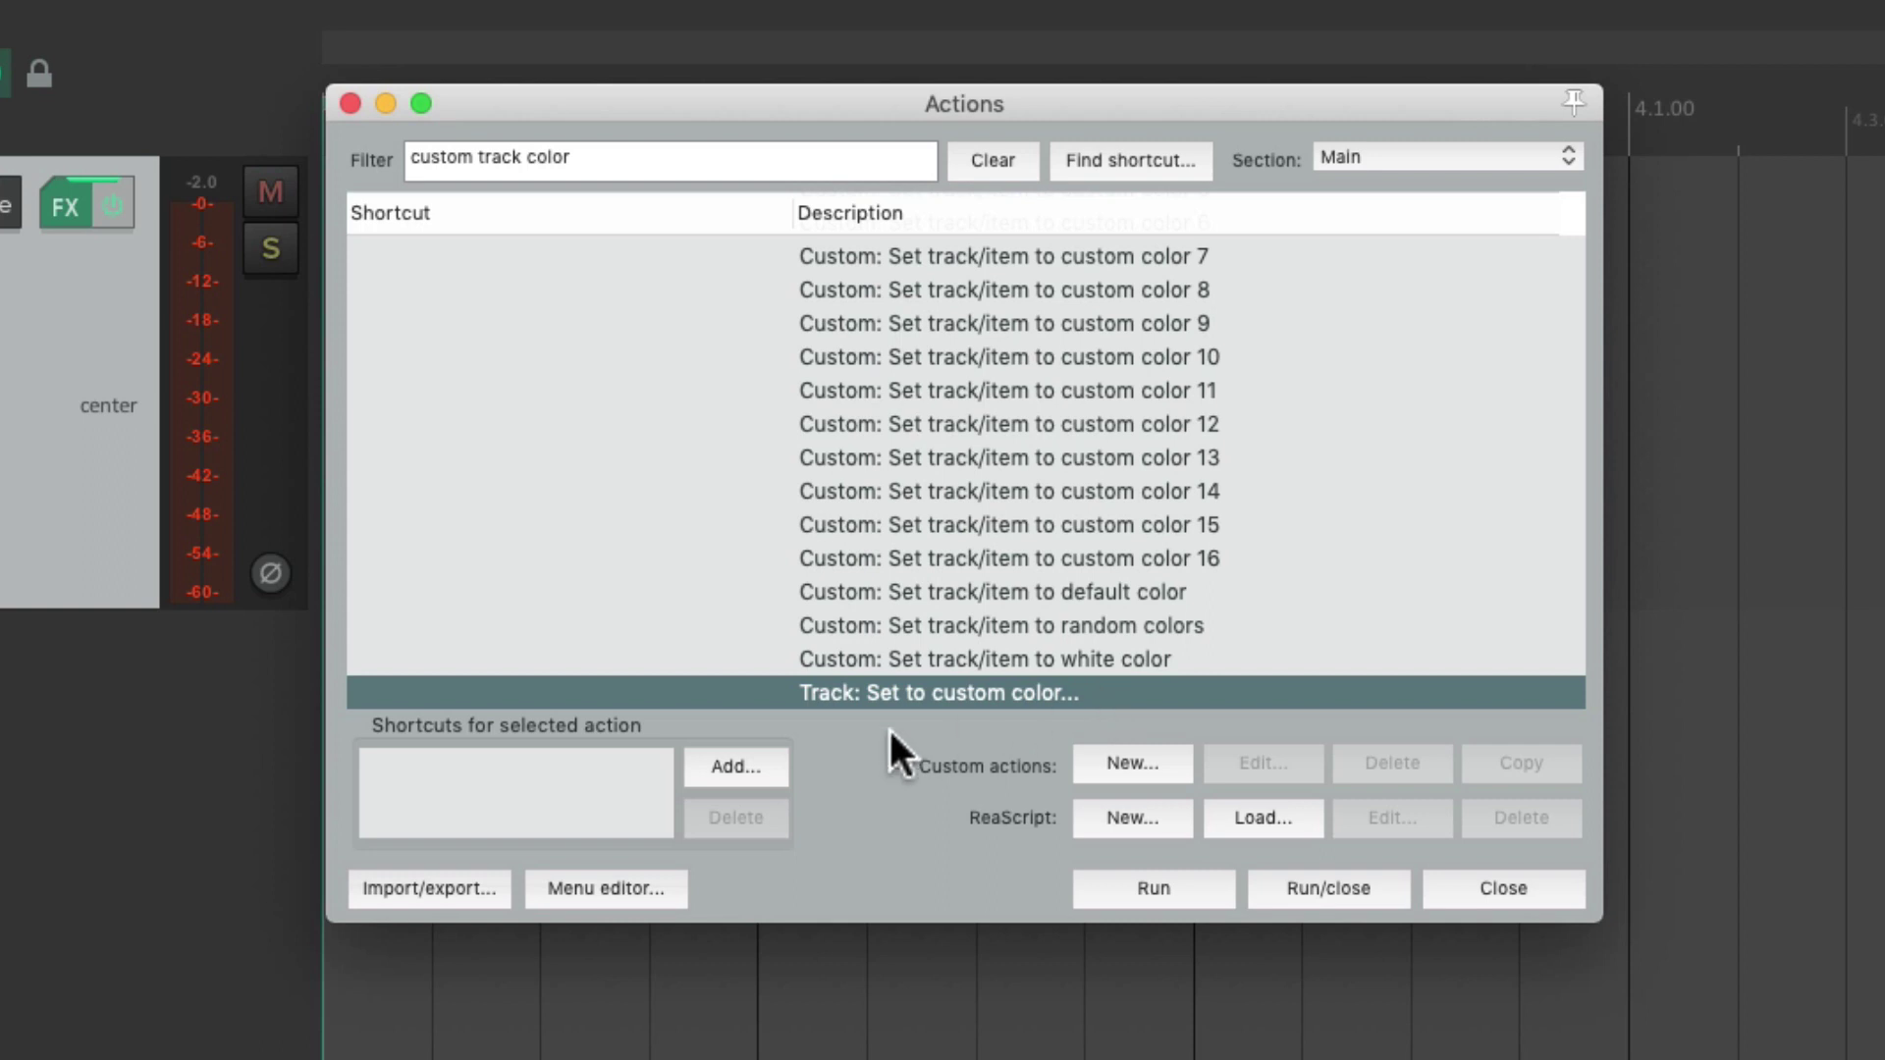
pyautogui.click(736, 766)
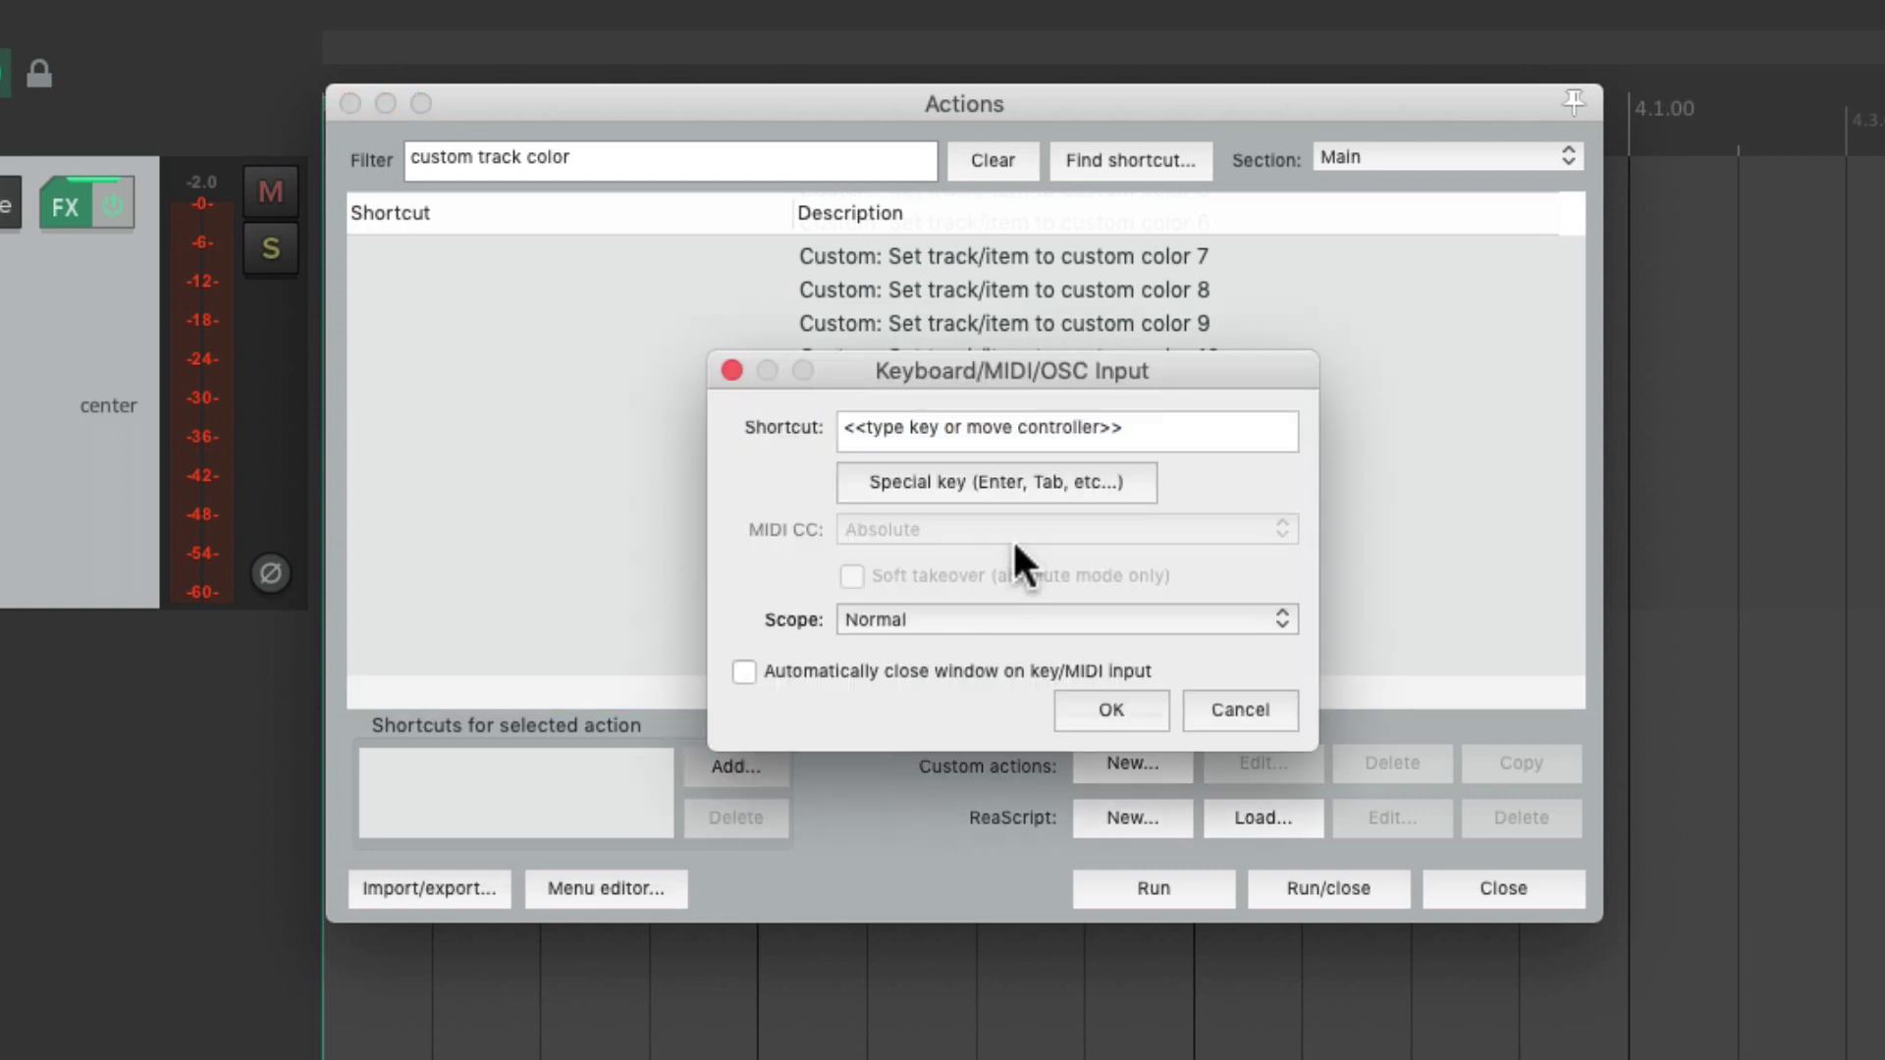
pyautogui.press('c')
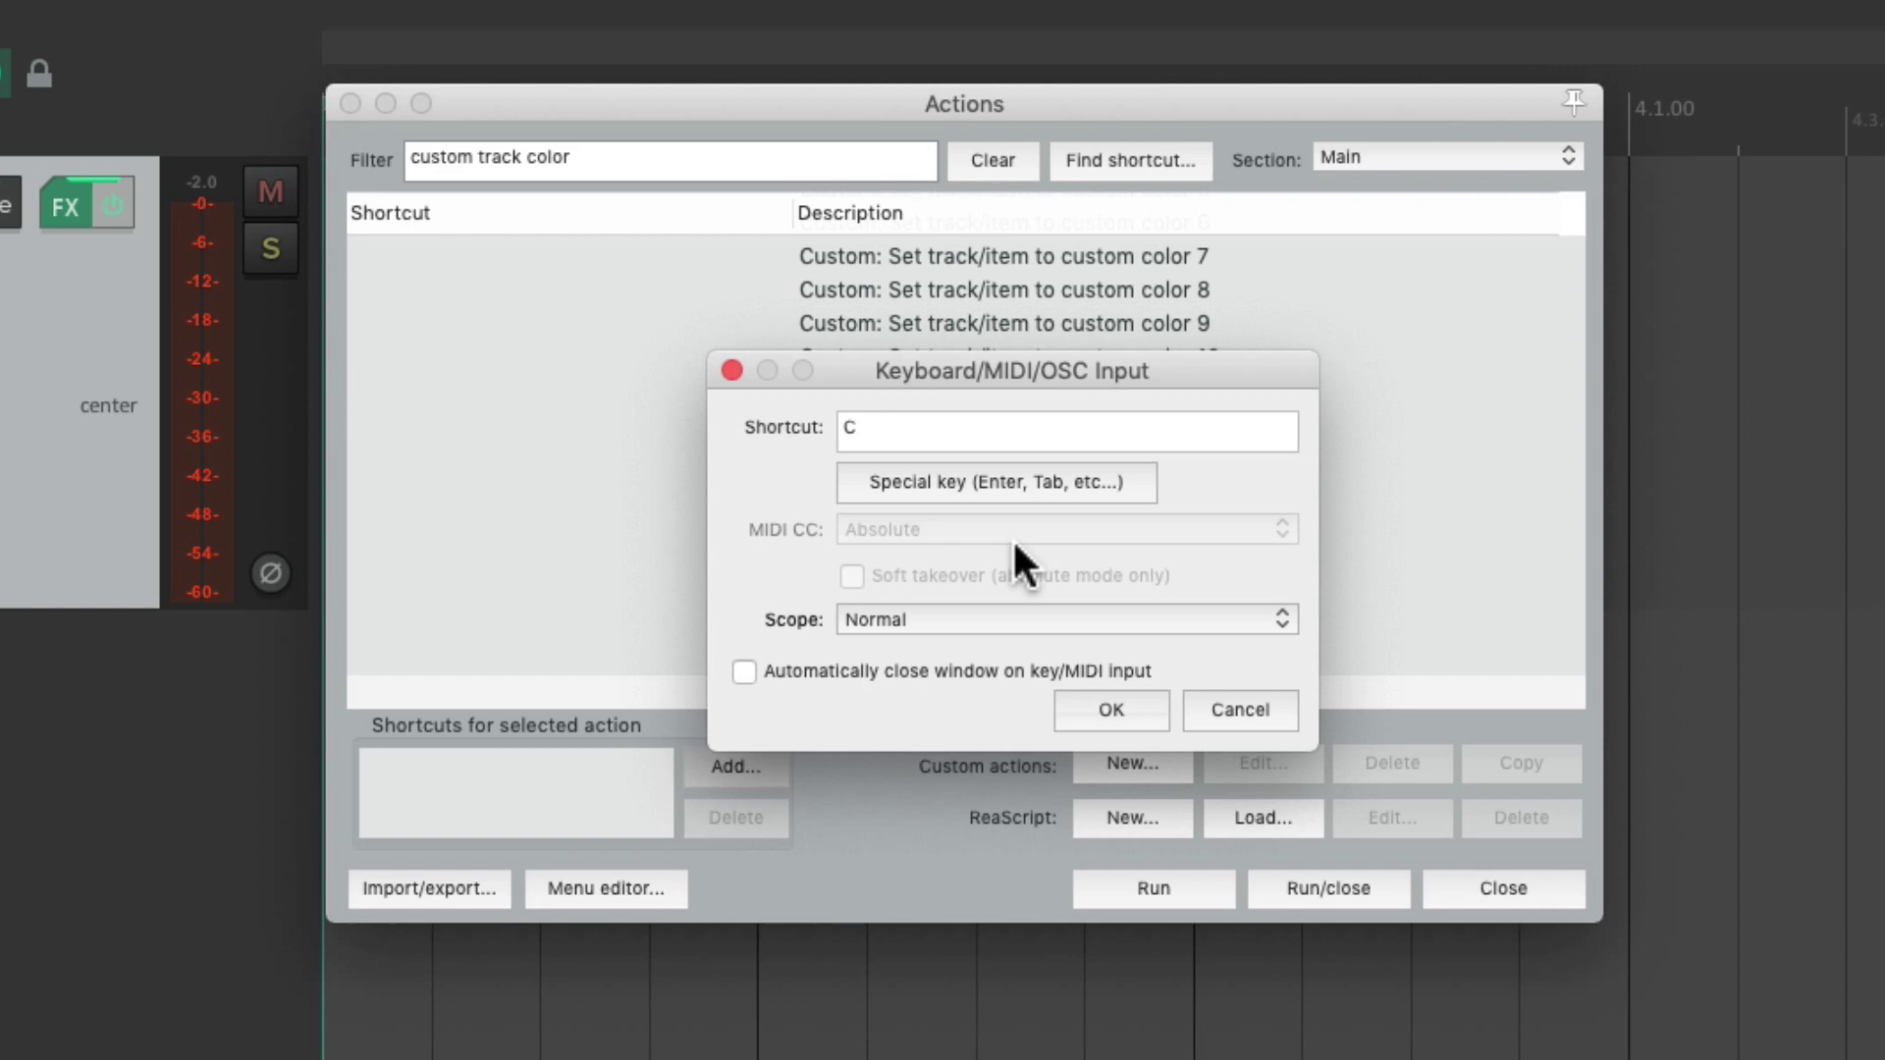
pyautogui.click(1119, 710)
pyautogui.press('Escape')
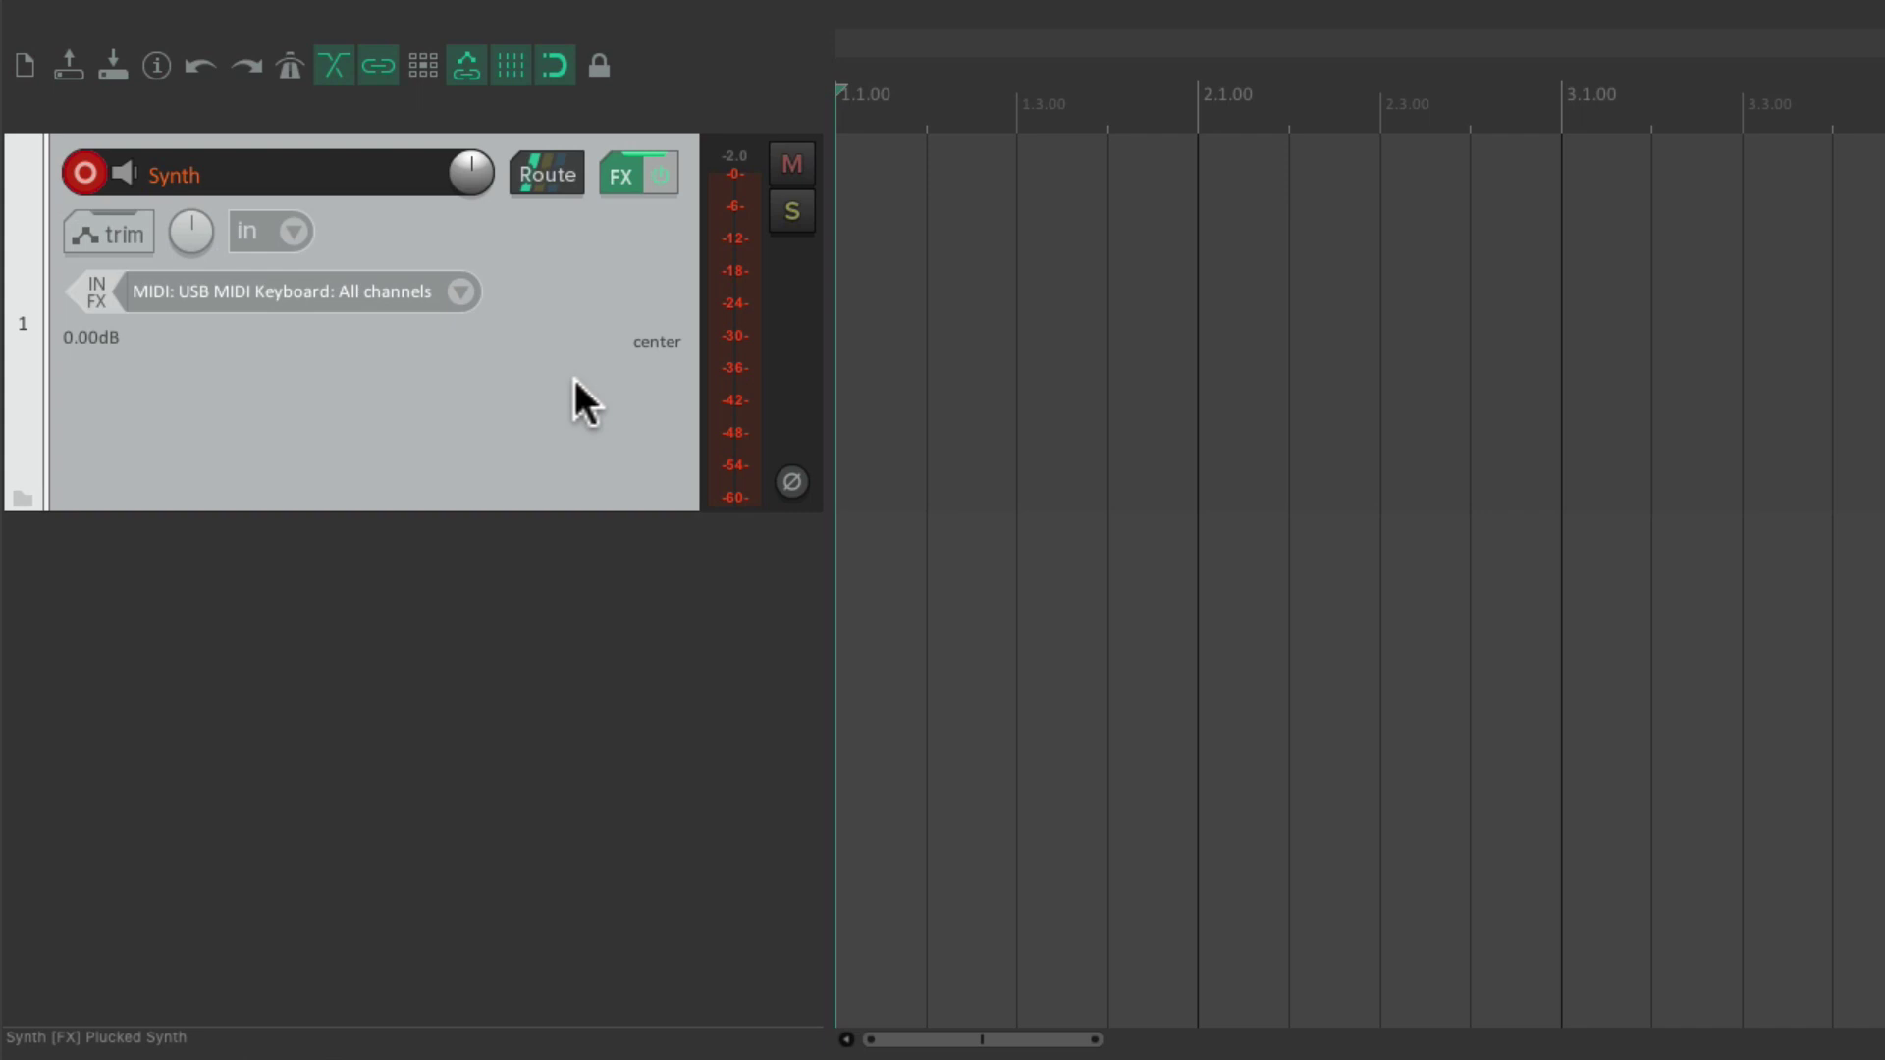
# - Use the C shortcut to give the Synth track a darkened pink-to-purple custom colour
pyautogui.press('c')
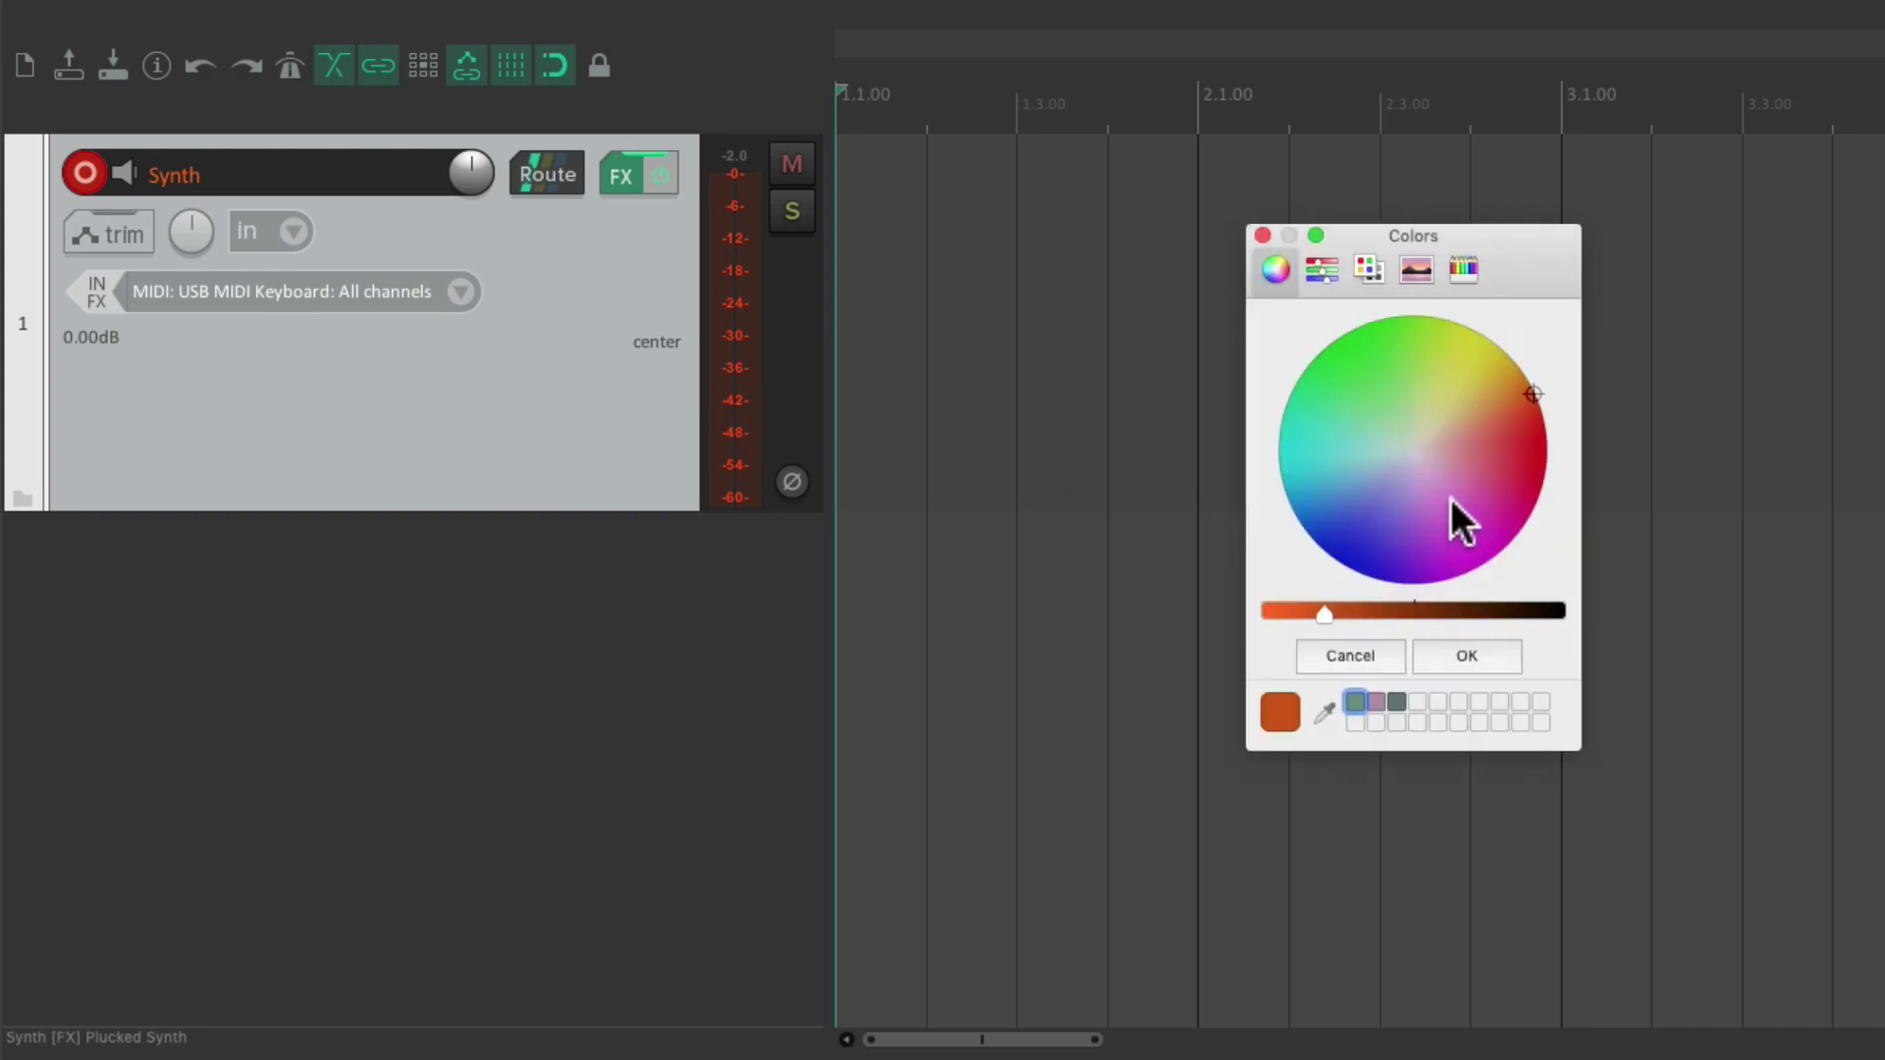
pyautogui.click(1441, 490)
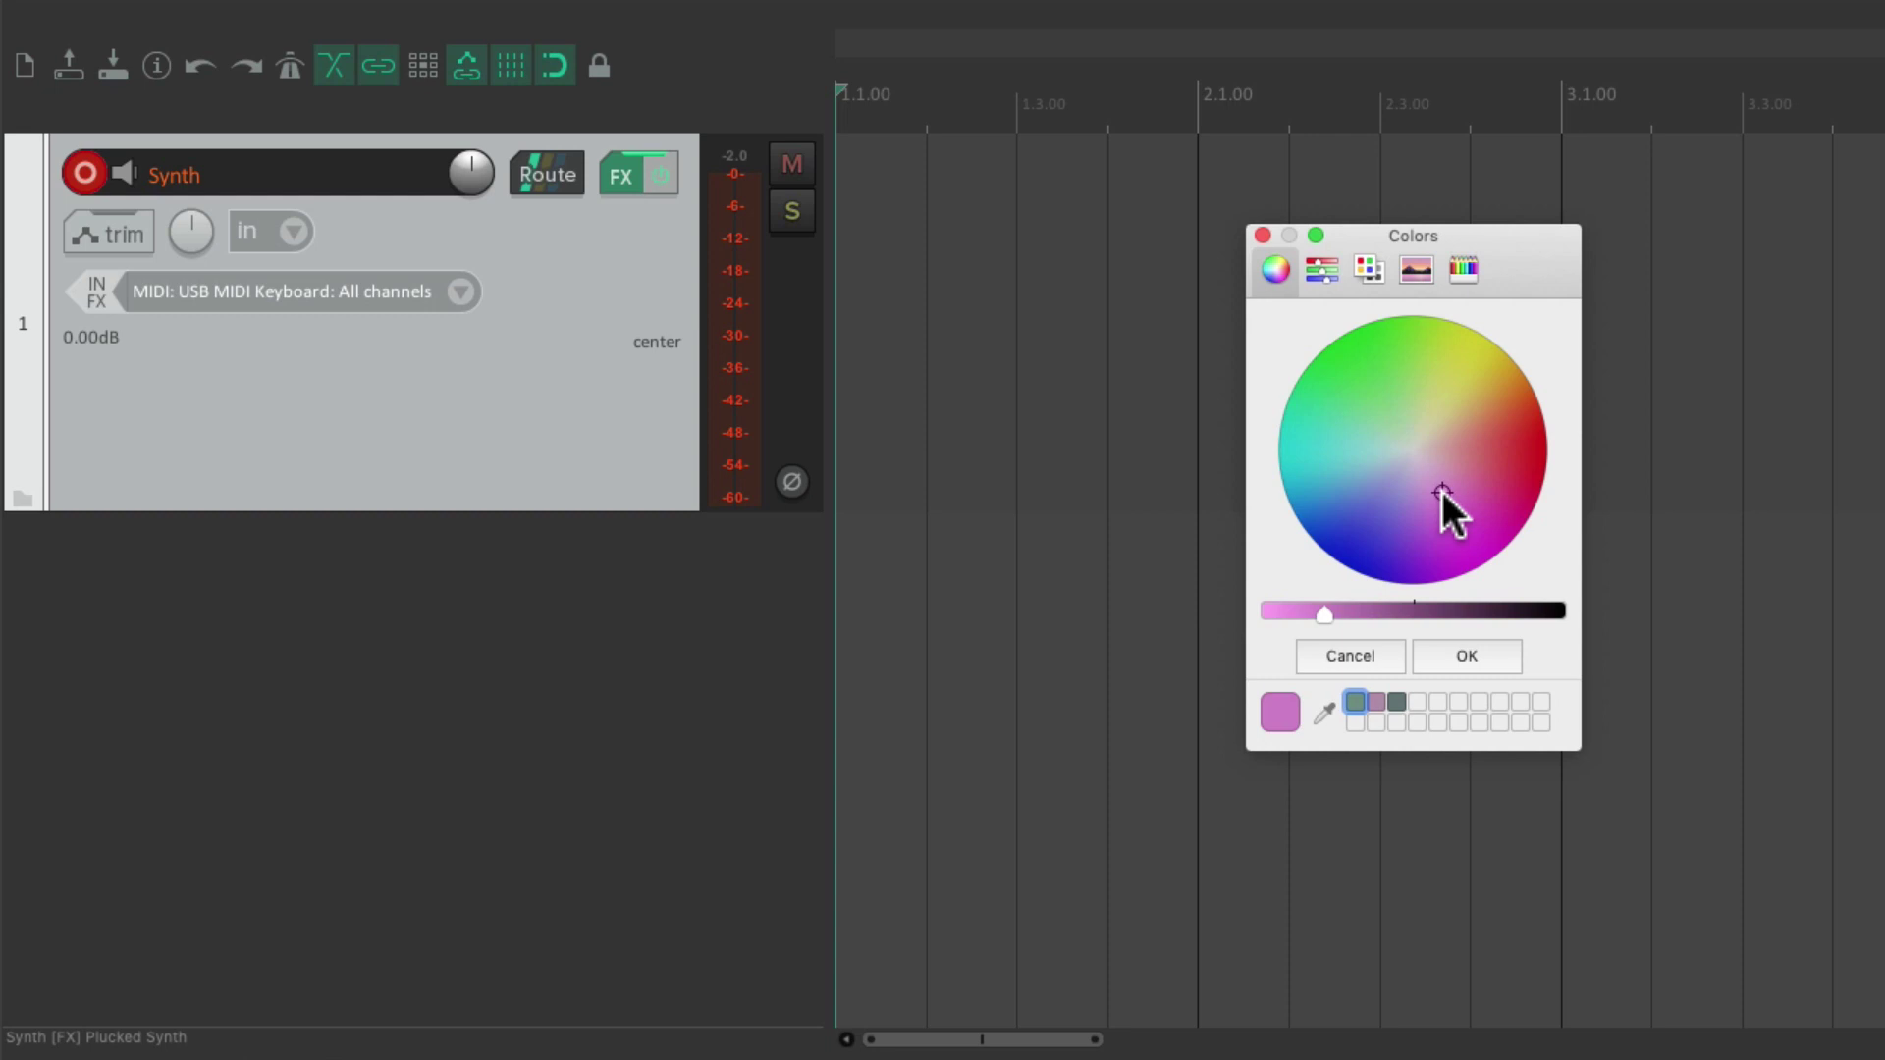
pyautogui.moveTo(1321, 619); pyautogui.dragTo(1361, 622)
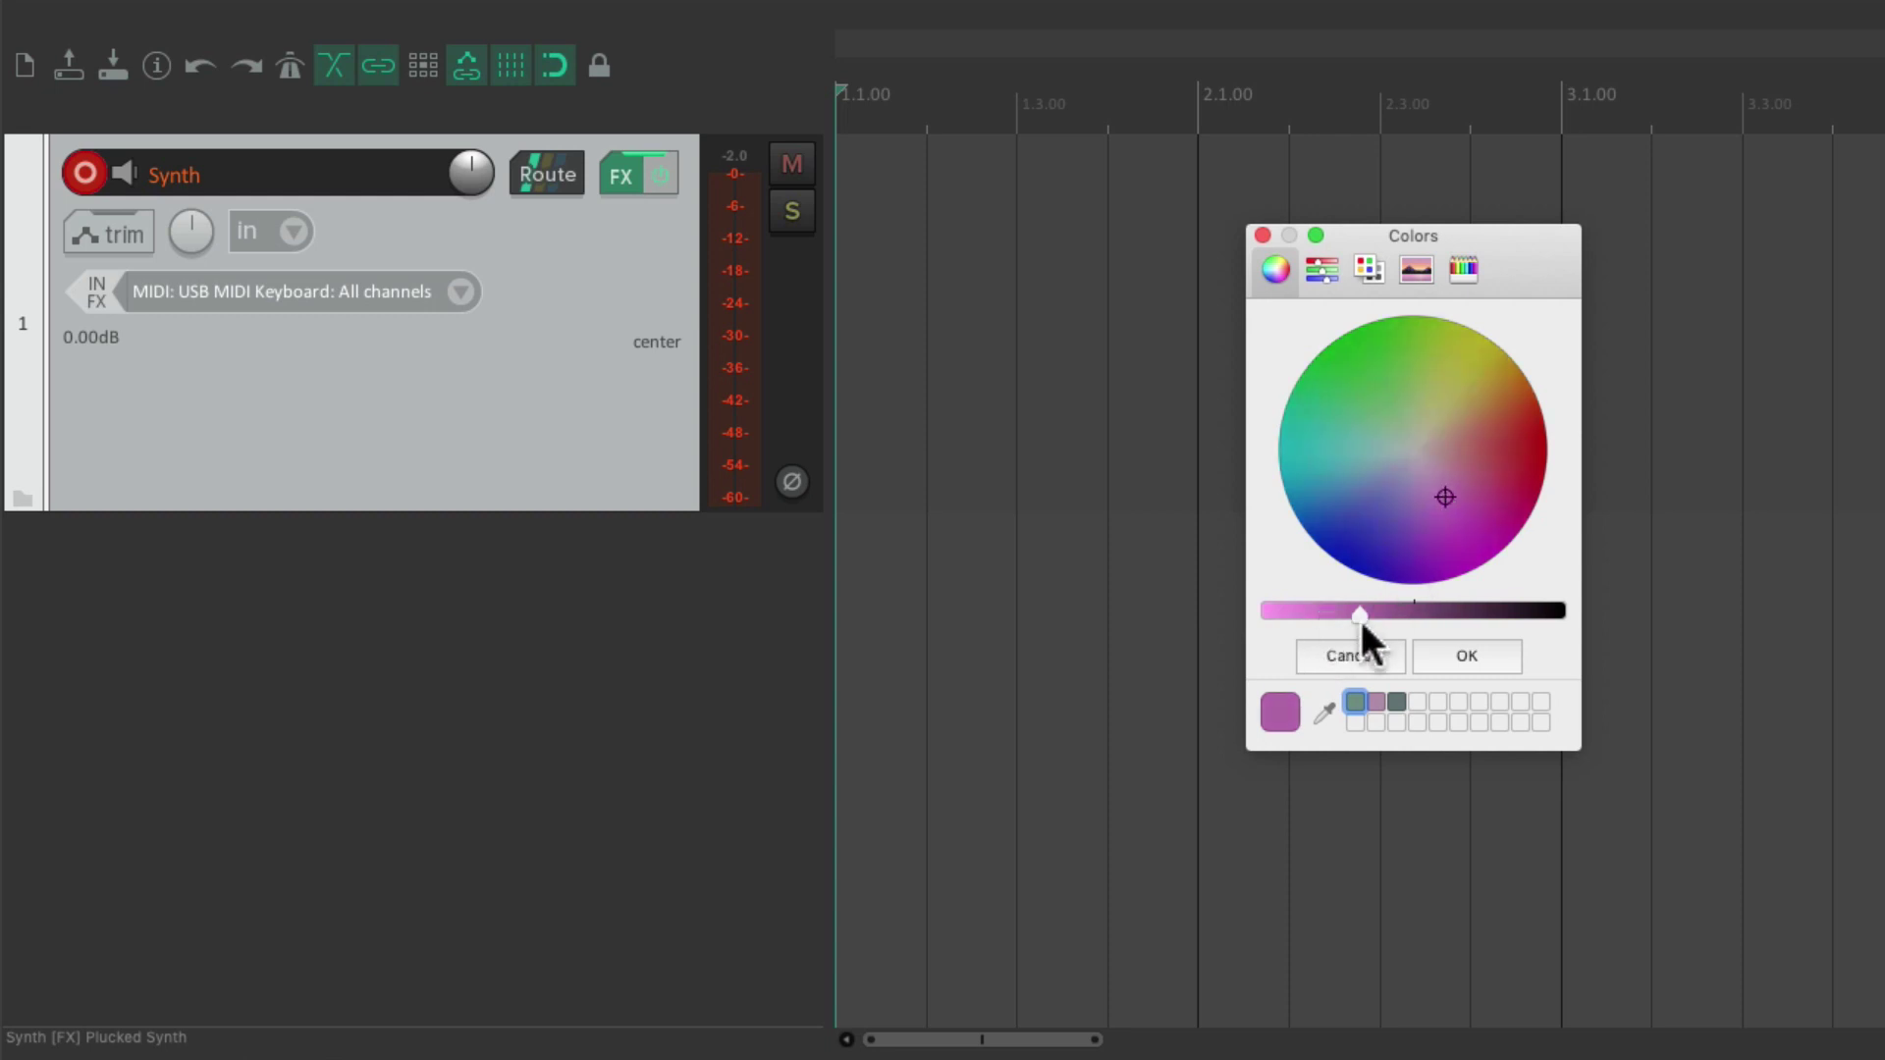
pyautogui.click(1436, 656)
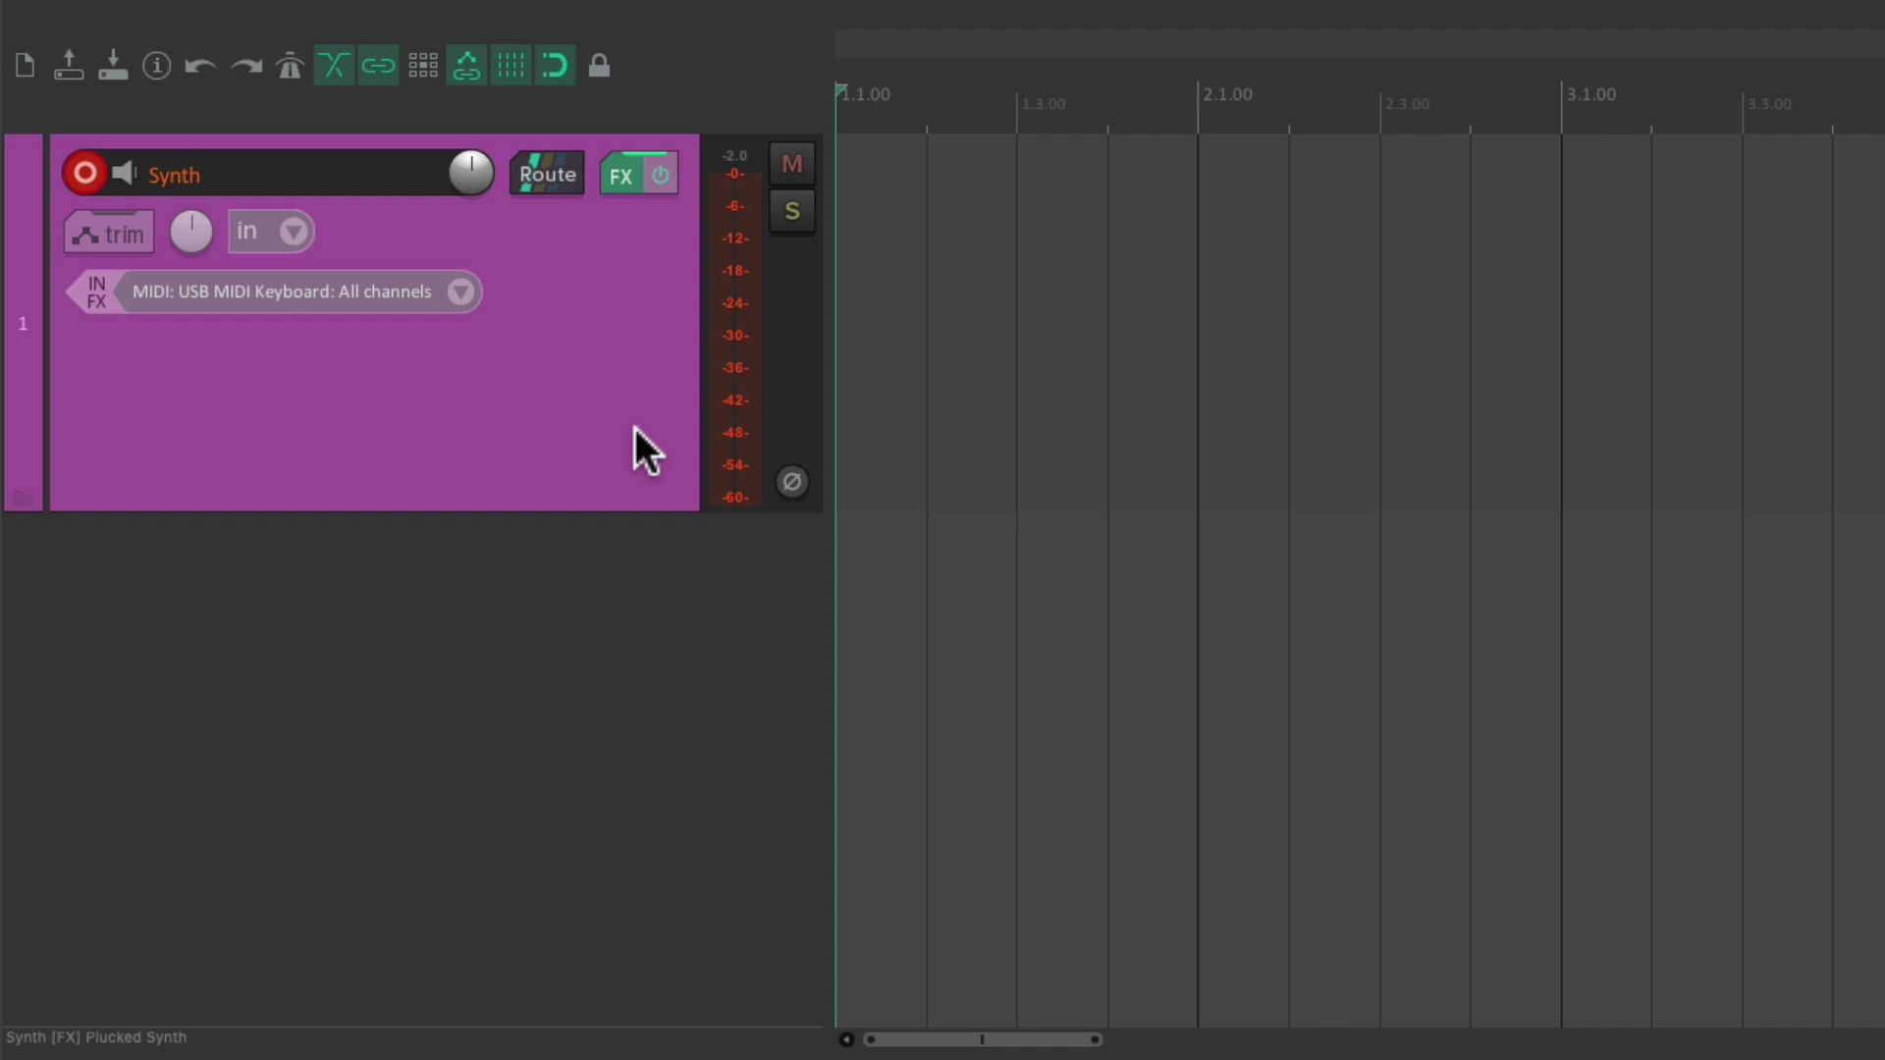
# - Add VST: ReaDelay (Cockos) to the Synth track's FX chain after the Plucked Synth sampler
pyautogui.click(619, 176)
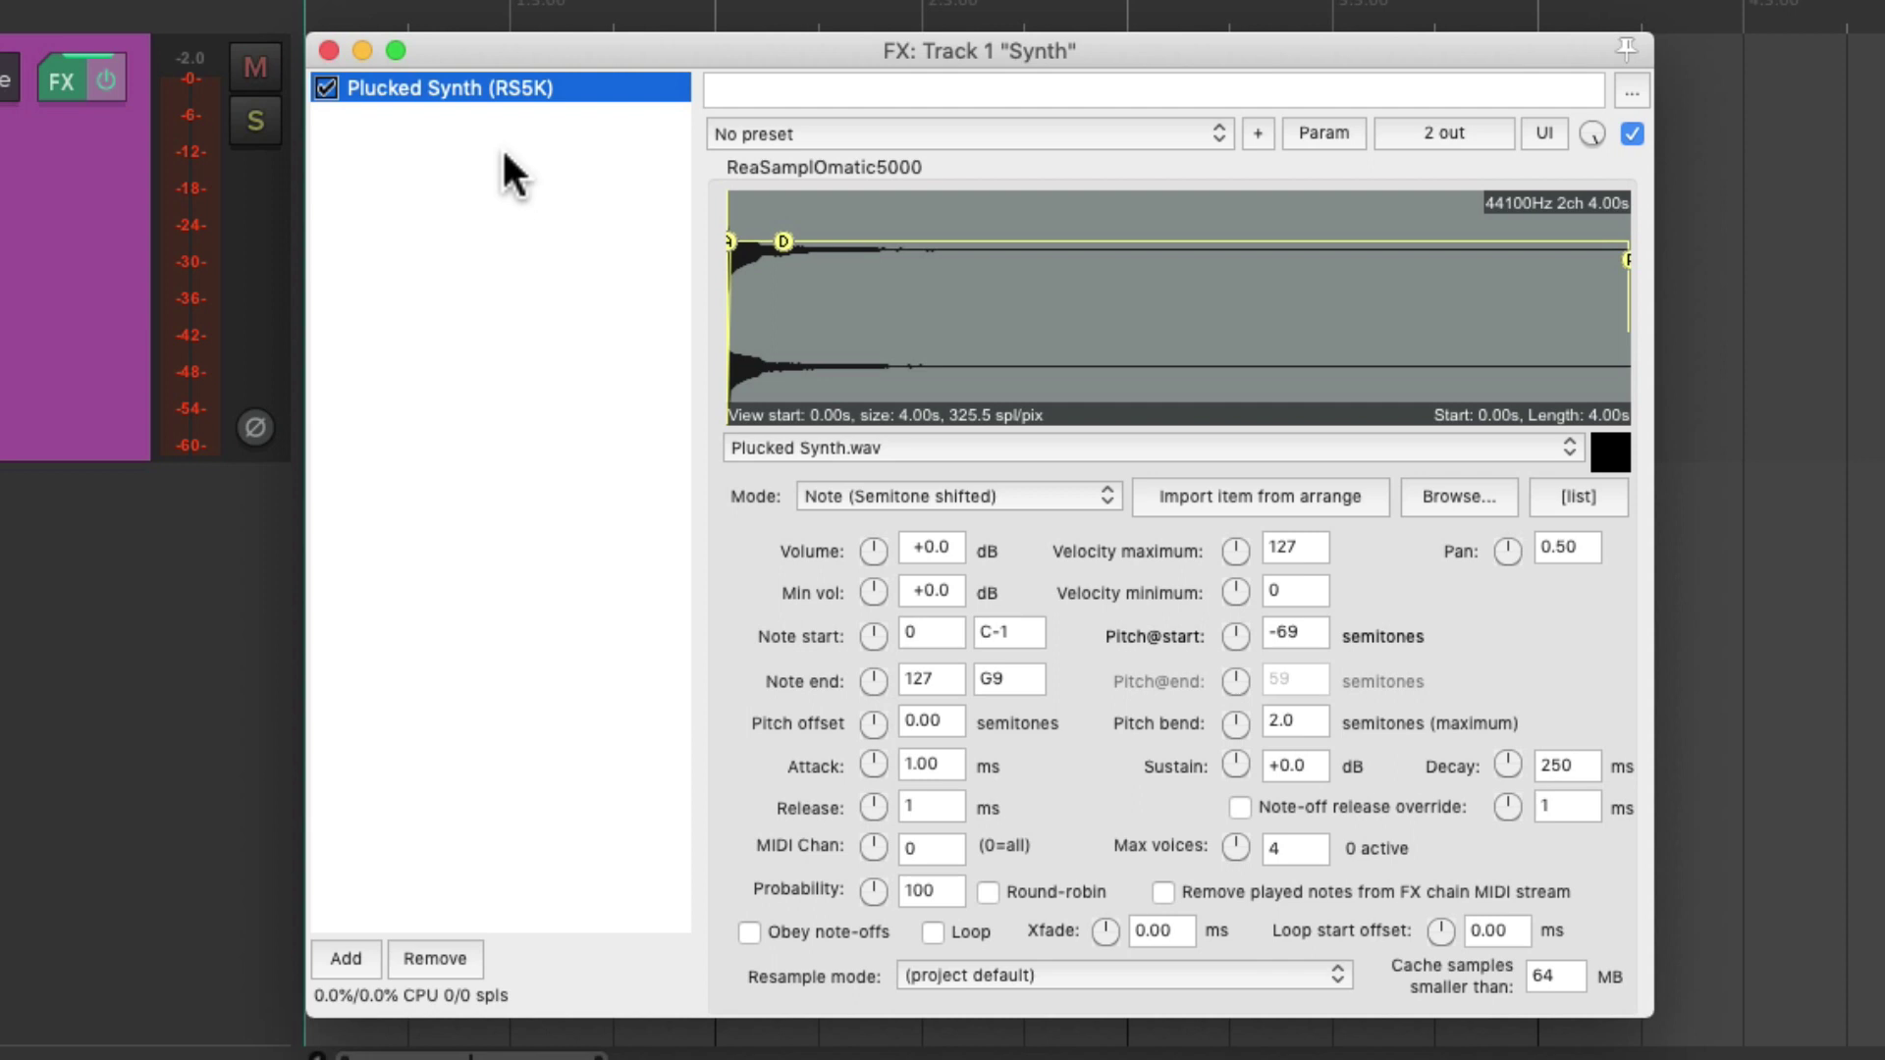
pyautogui.doubleClick(533, 222)
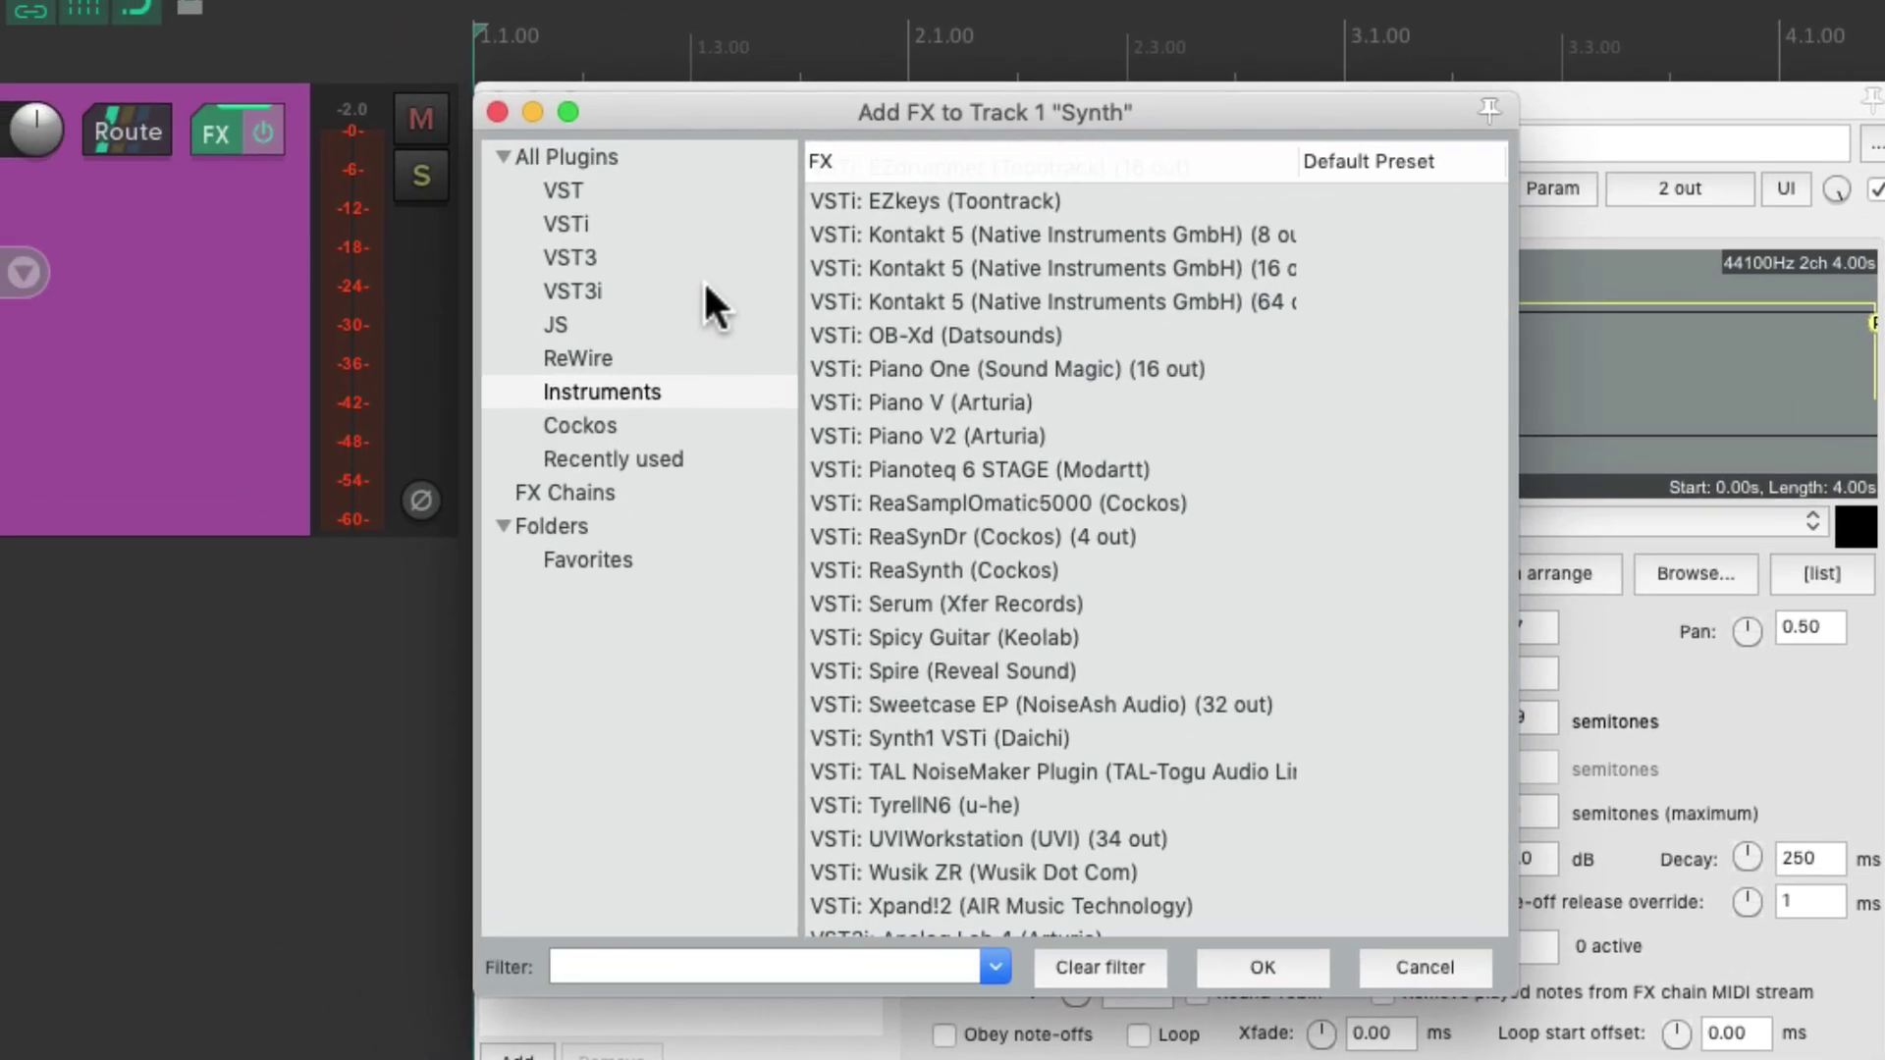
pyautogui.click(709, 420)
pyautogui.scroll(1, 1021, 550)
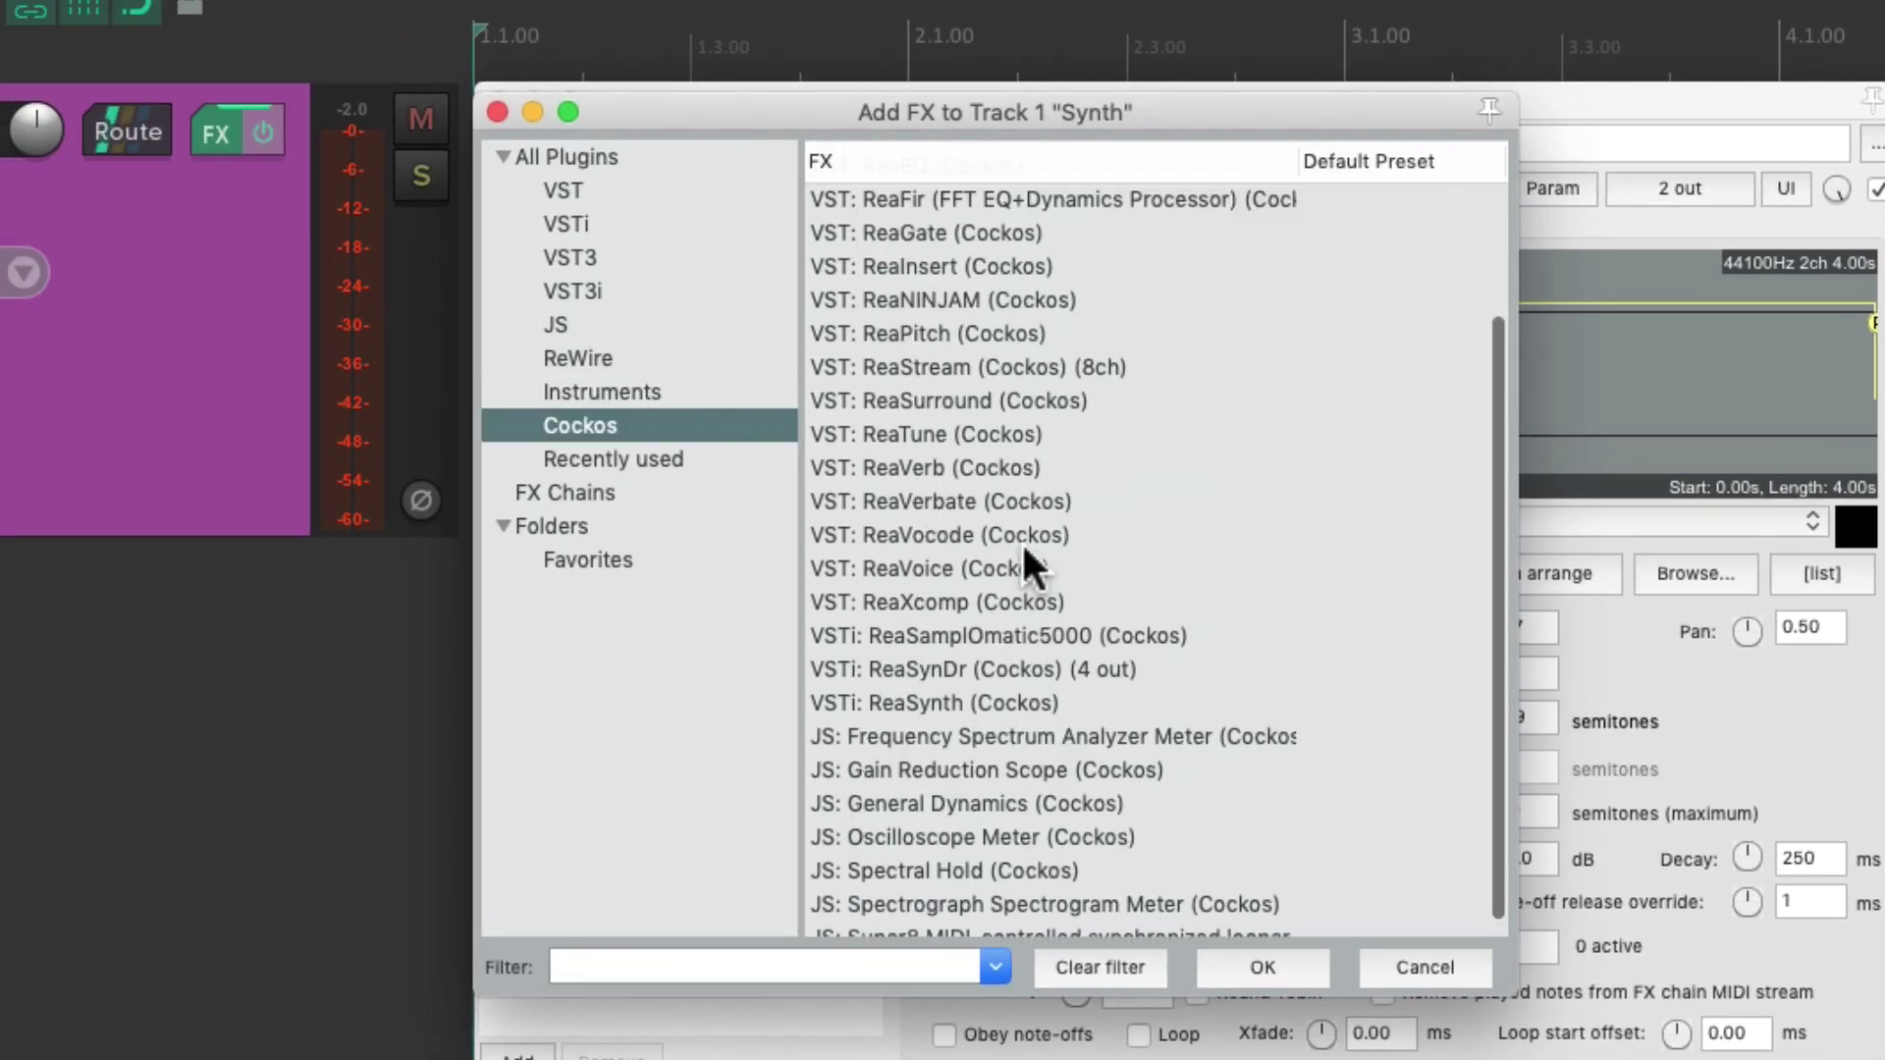
pyautogui.scroll(3, 1021, 540)
pyautogui.click(1088, 305)
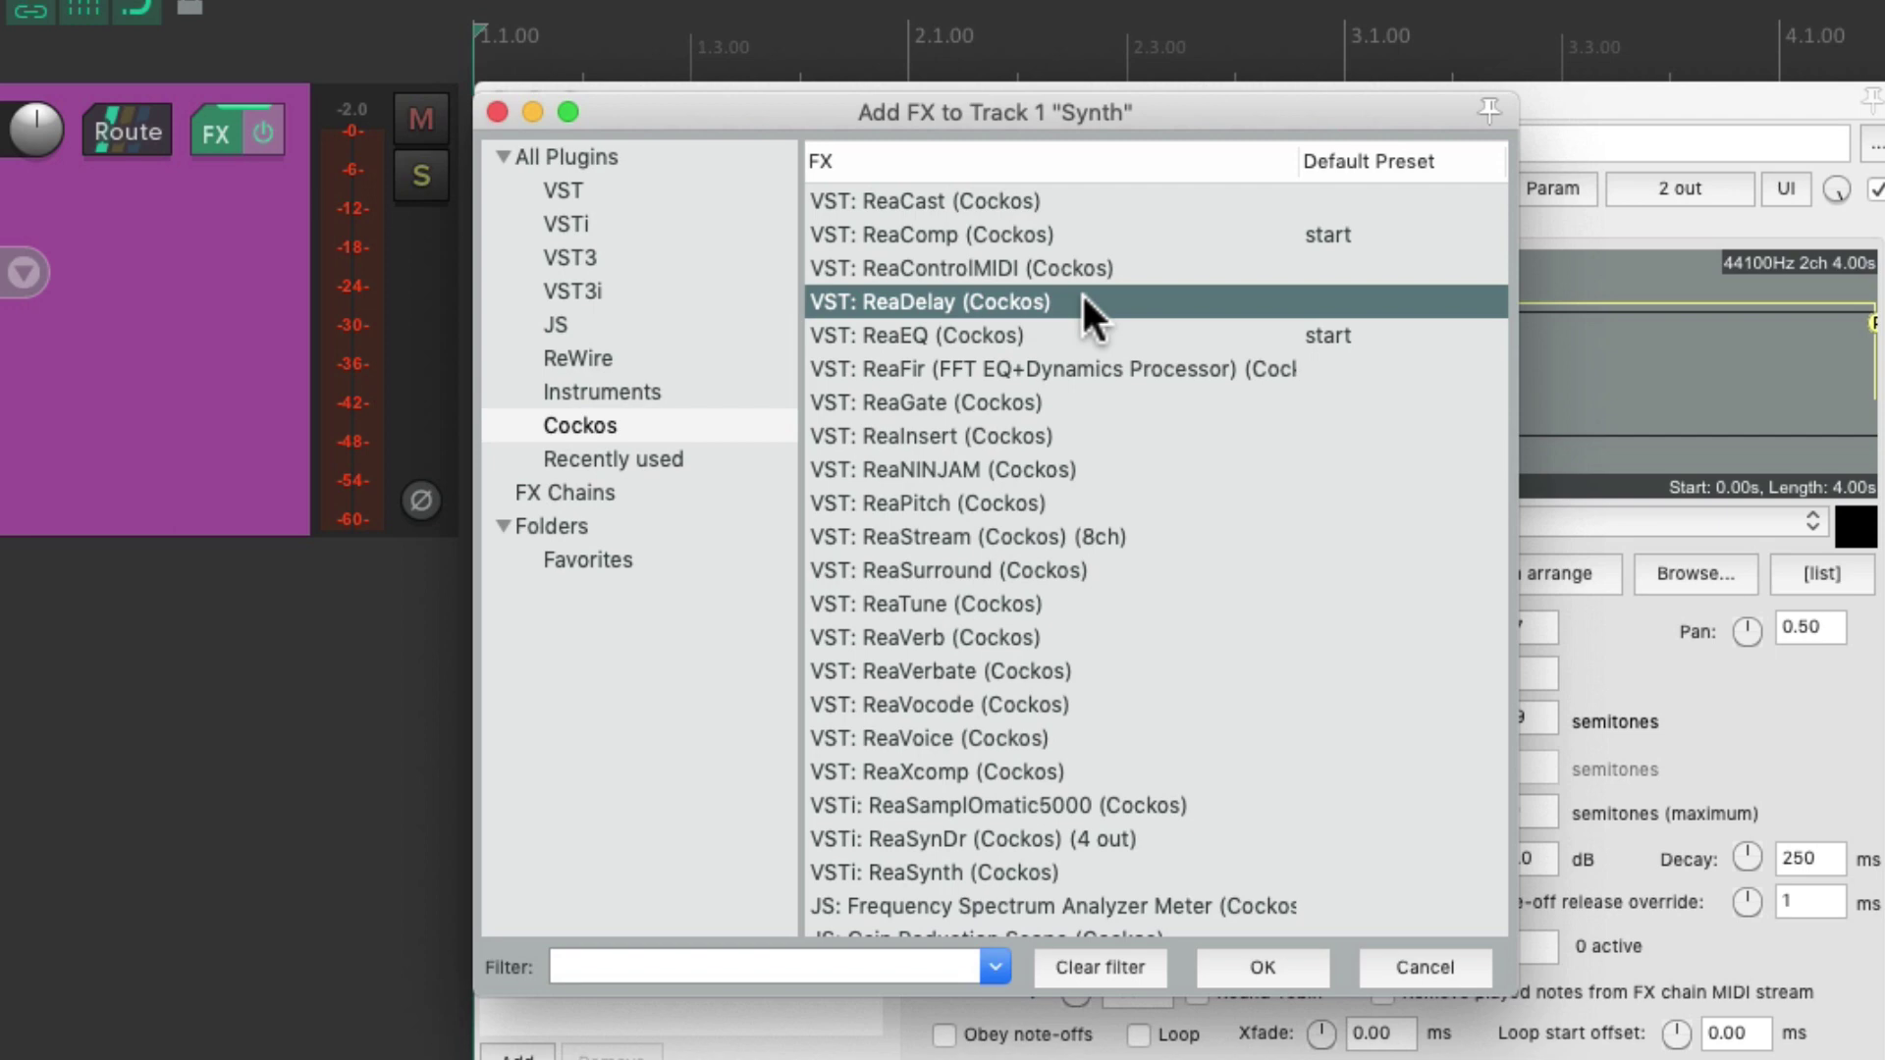
pyautogui.doubleClick(1083, 298)
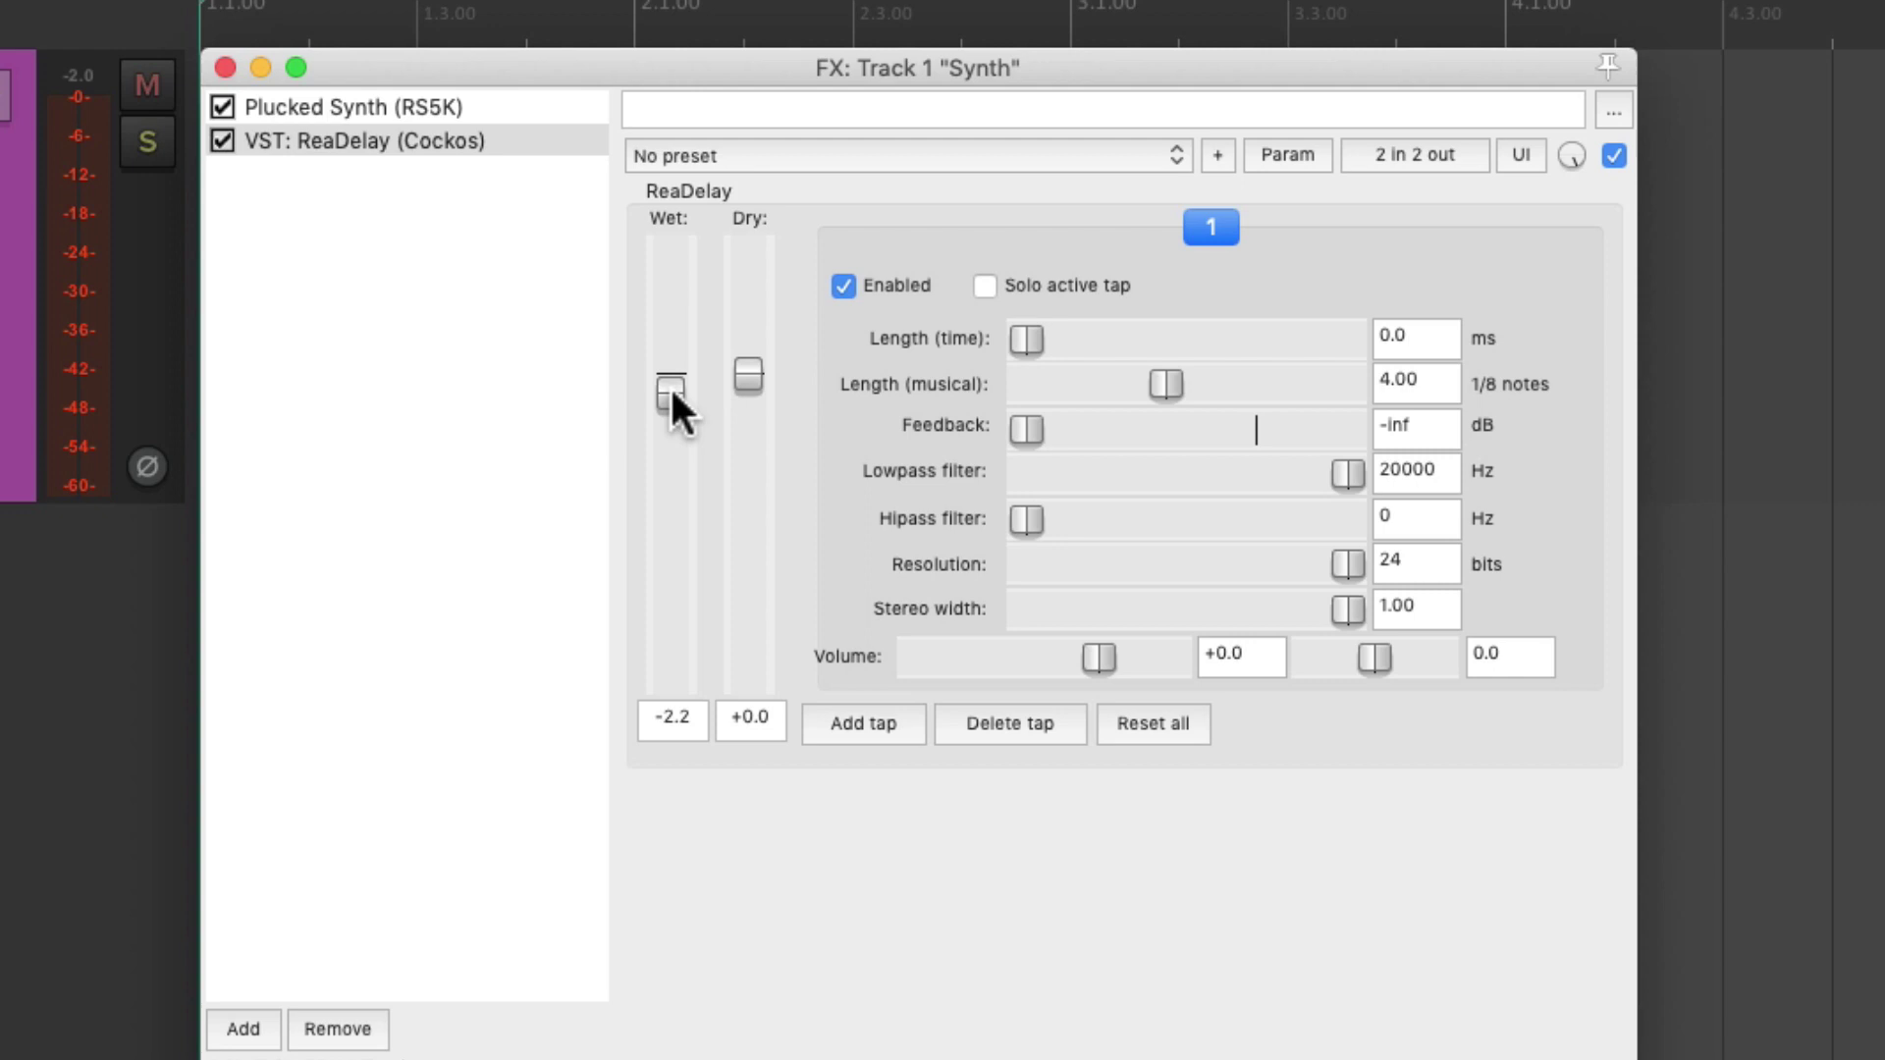
# - Lower ReaDelay's Wet to about -11.1 dB and set the musical length to 2 eighth notes
pyautogui.moveTo(671, 390); pyautogui.dragTo(672, 464)
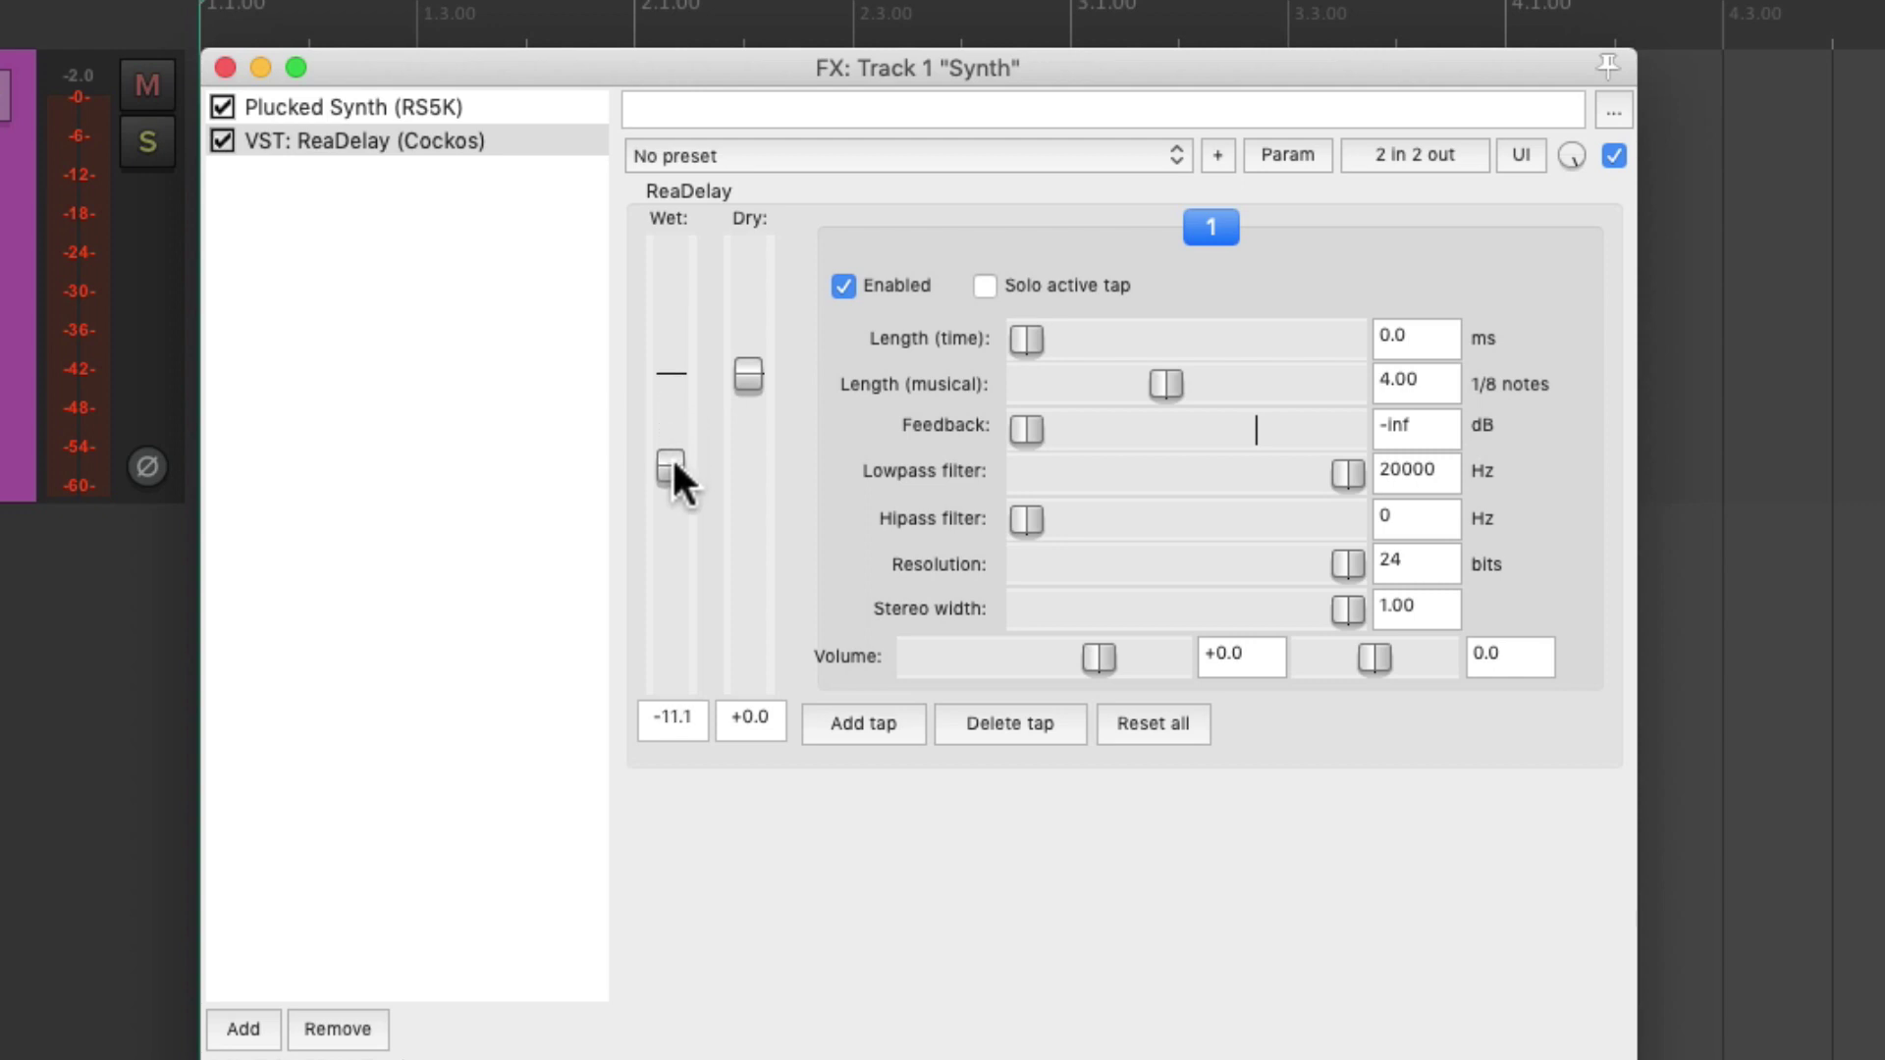
pyautogui.click(1440, 381)
pyautogui.write('2')
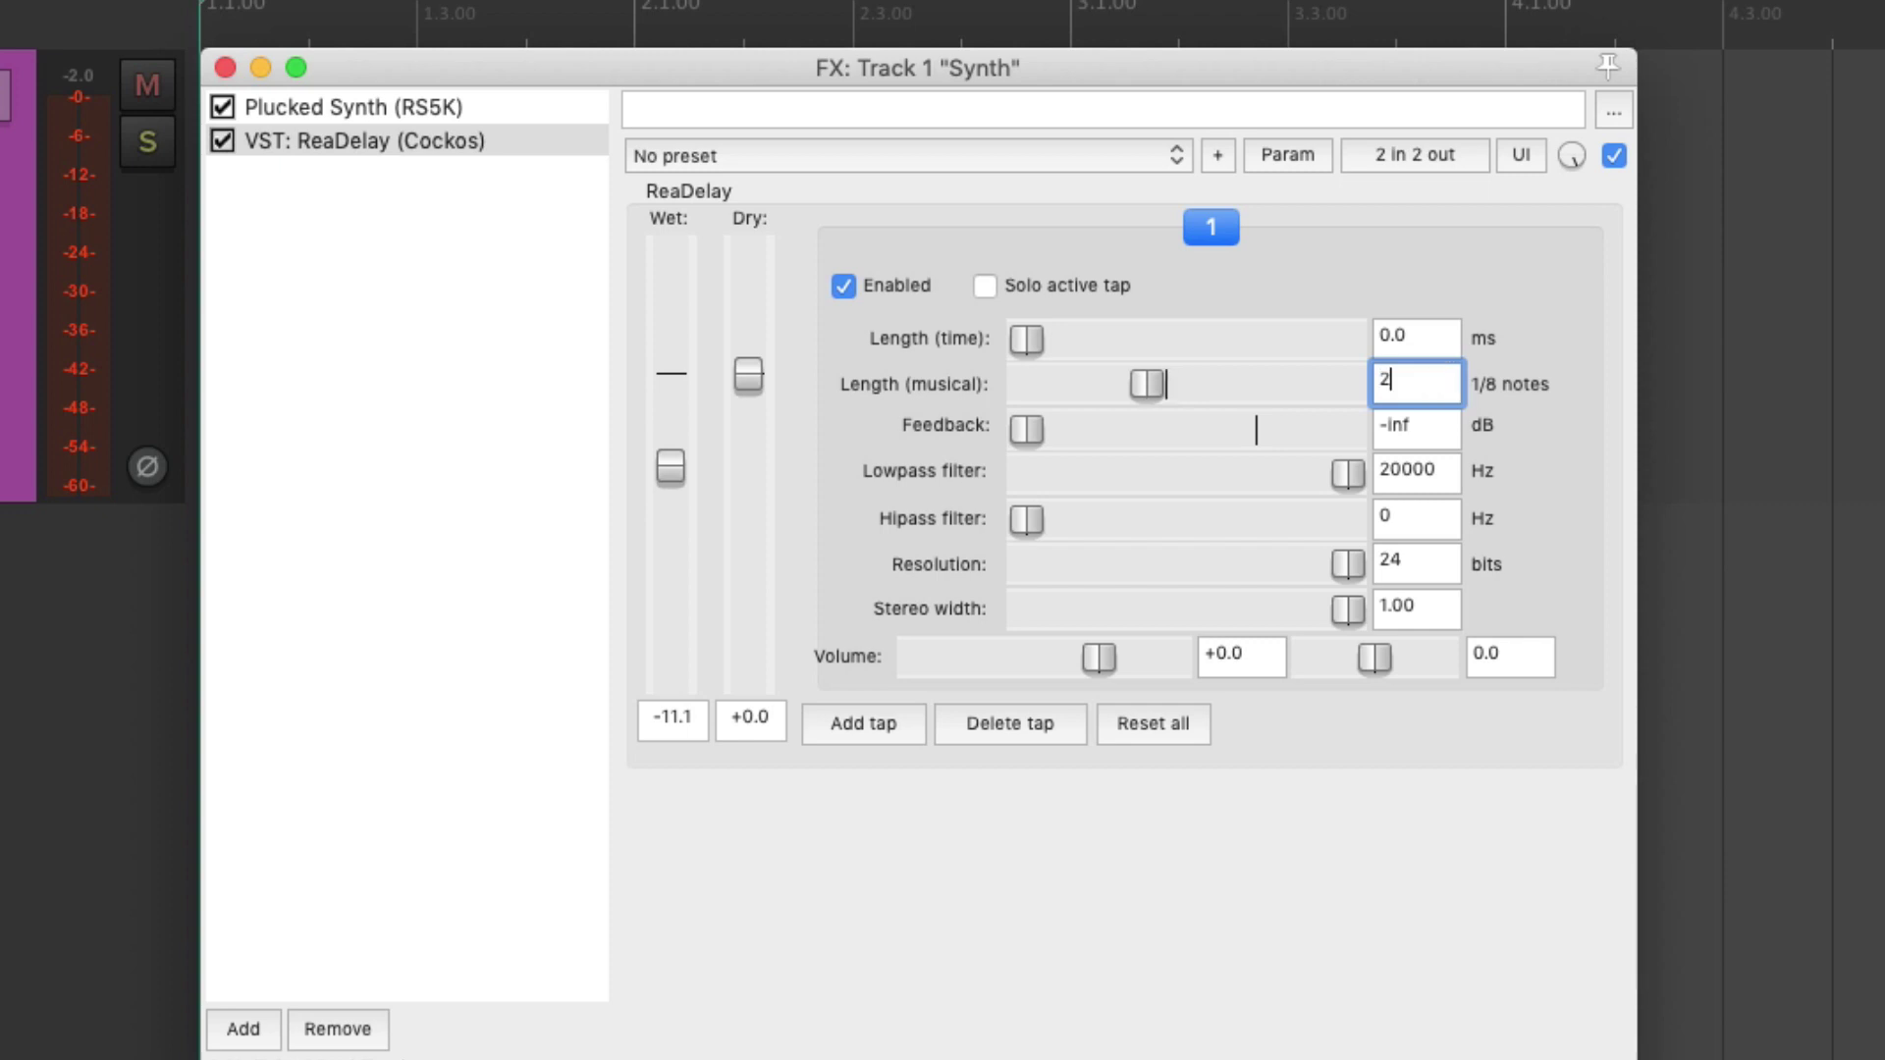
pyautogui.press('Return')
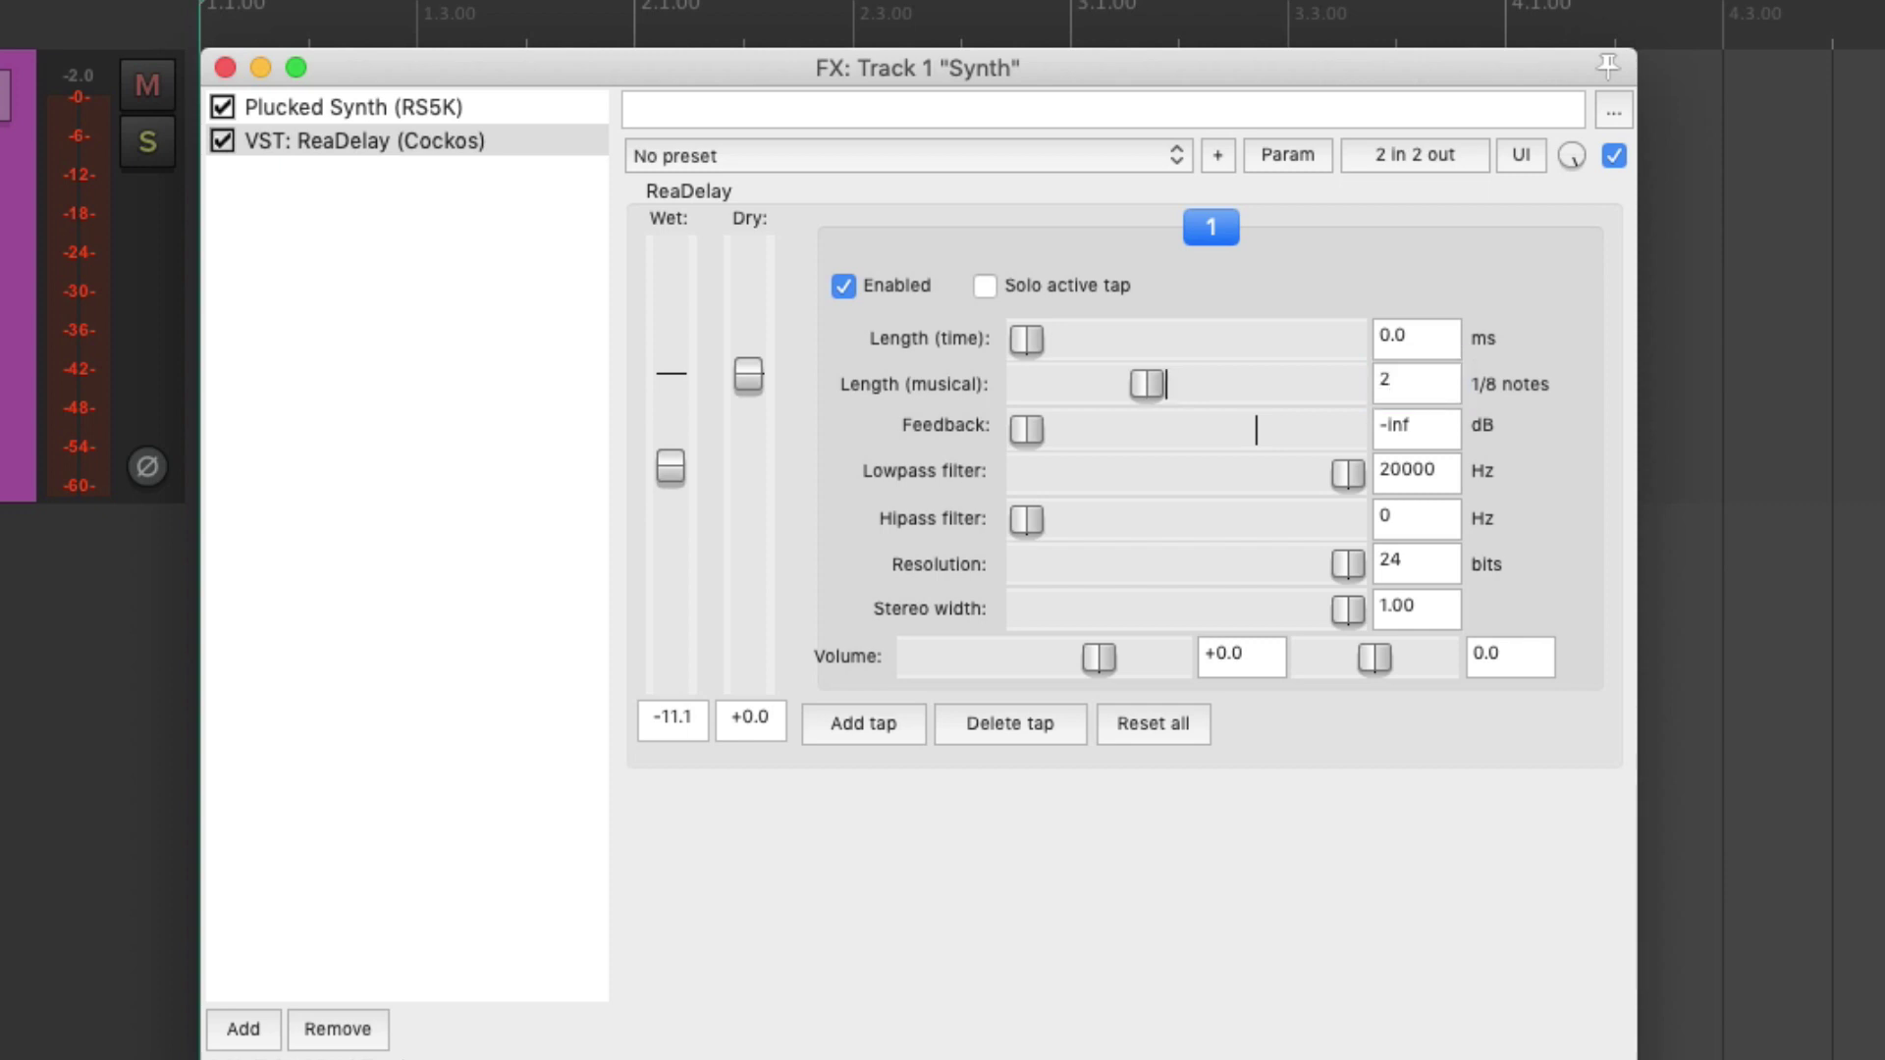
# - Raise feedback to -11.6 dB, pan the first tap left, and add a second tap at 15.4 ms
pyautogui.moveTo(1027, 427); pyautogui.dragTo(1183, 439)
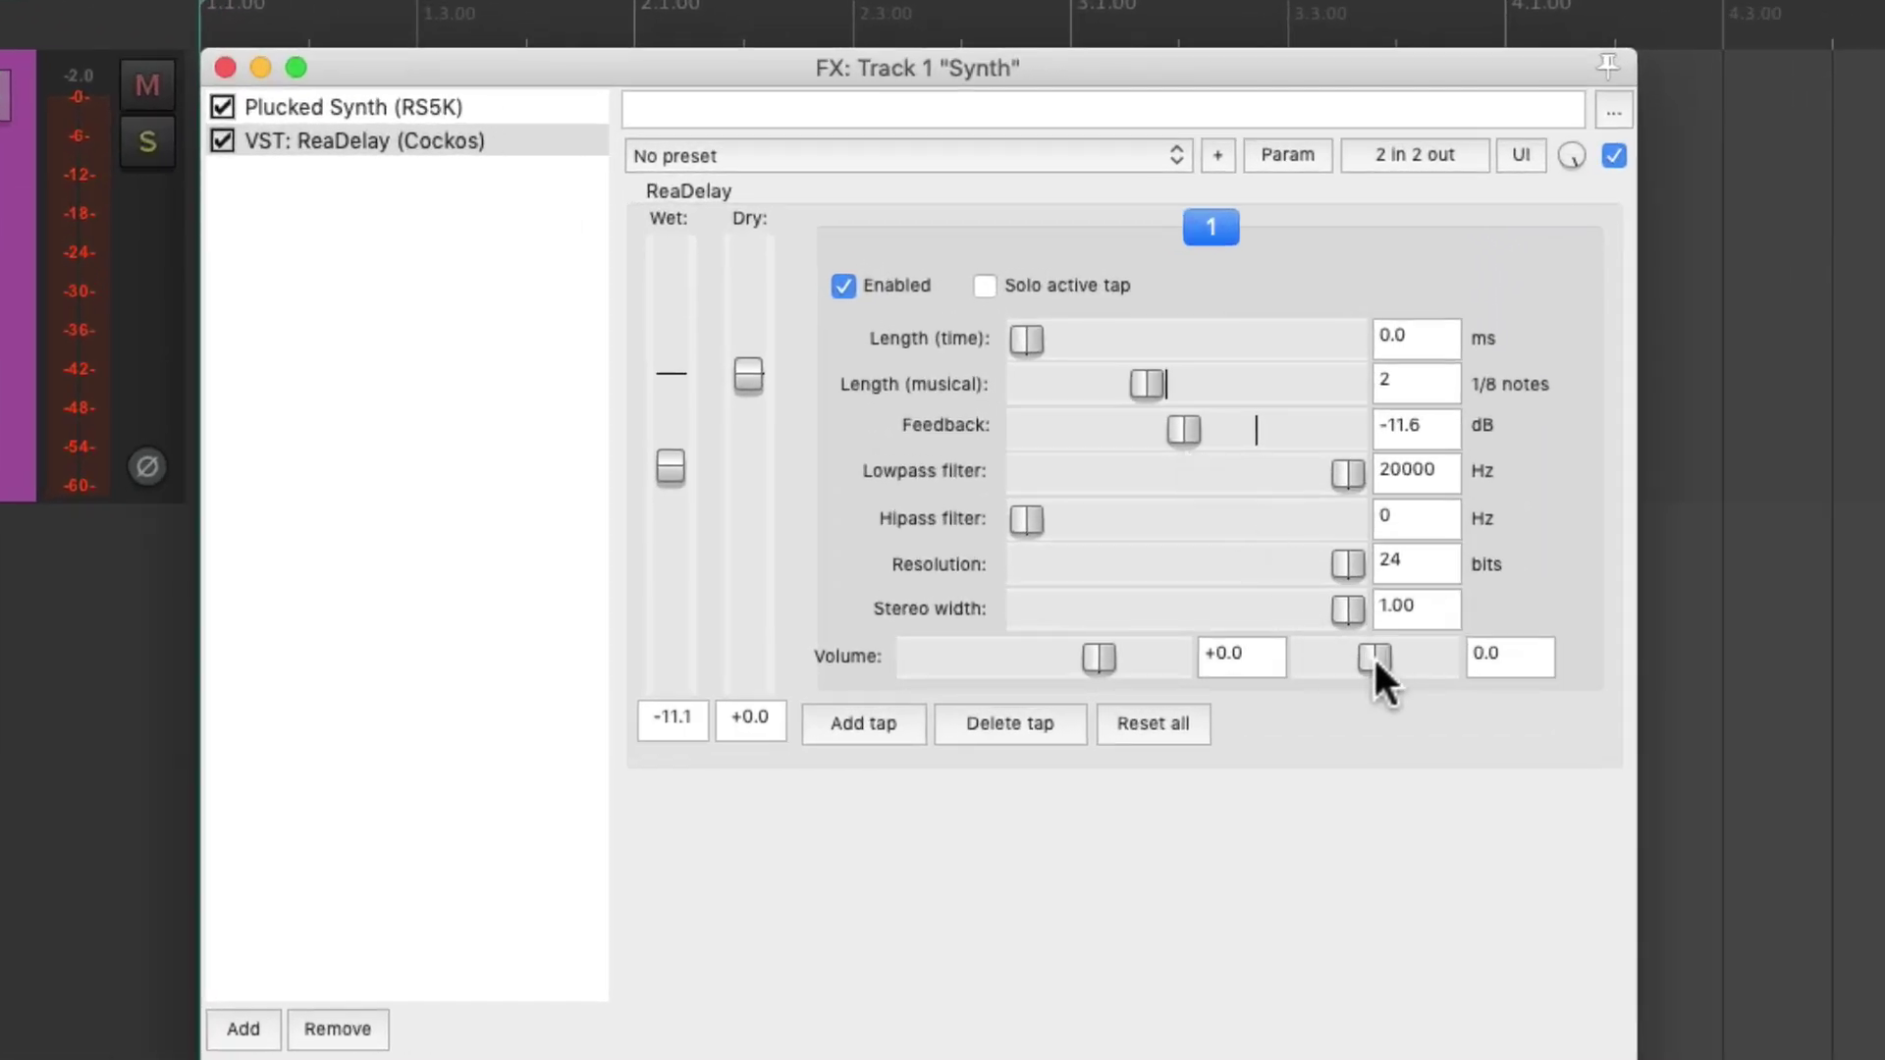
pyautogui.moveTo(1373, 656); pyautogui.dragTo(1263, 685)
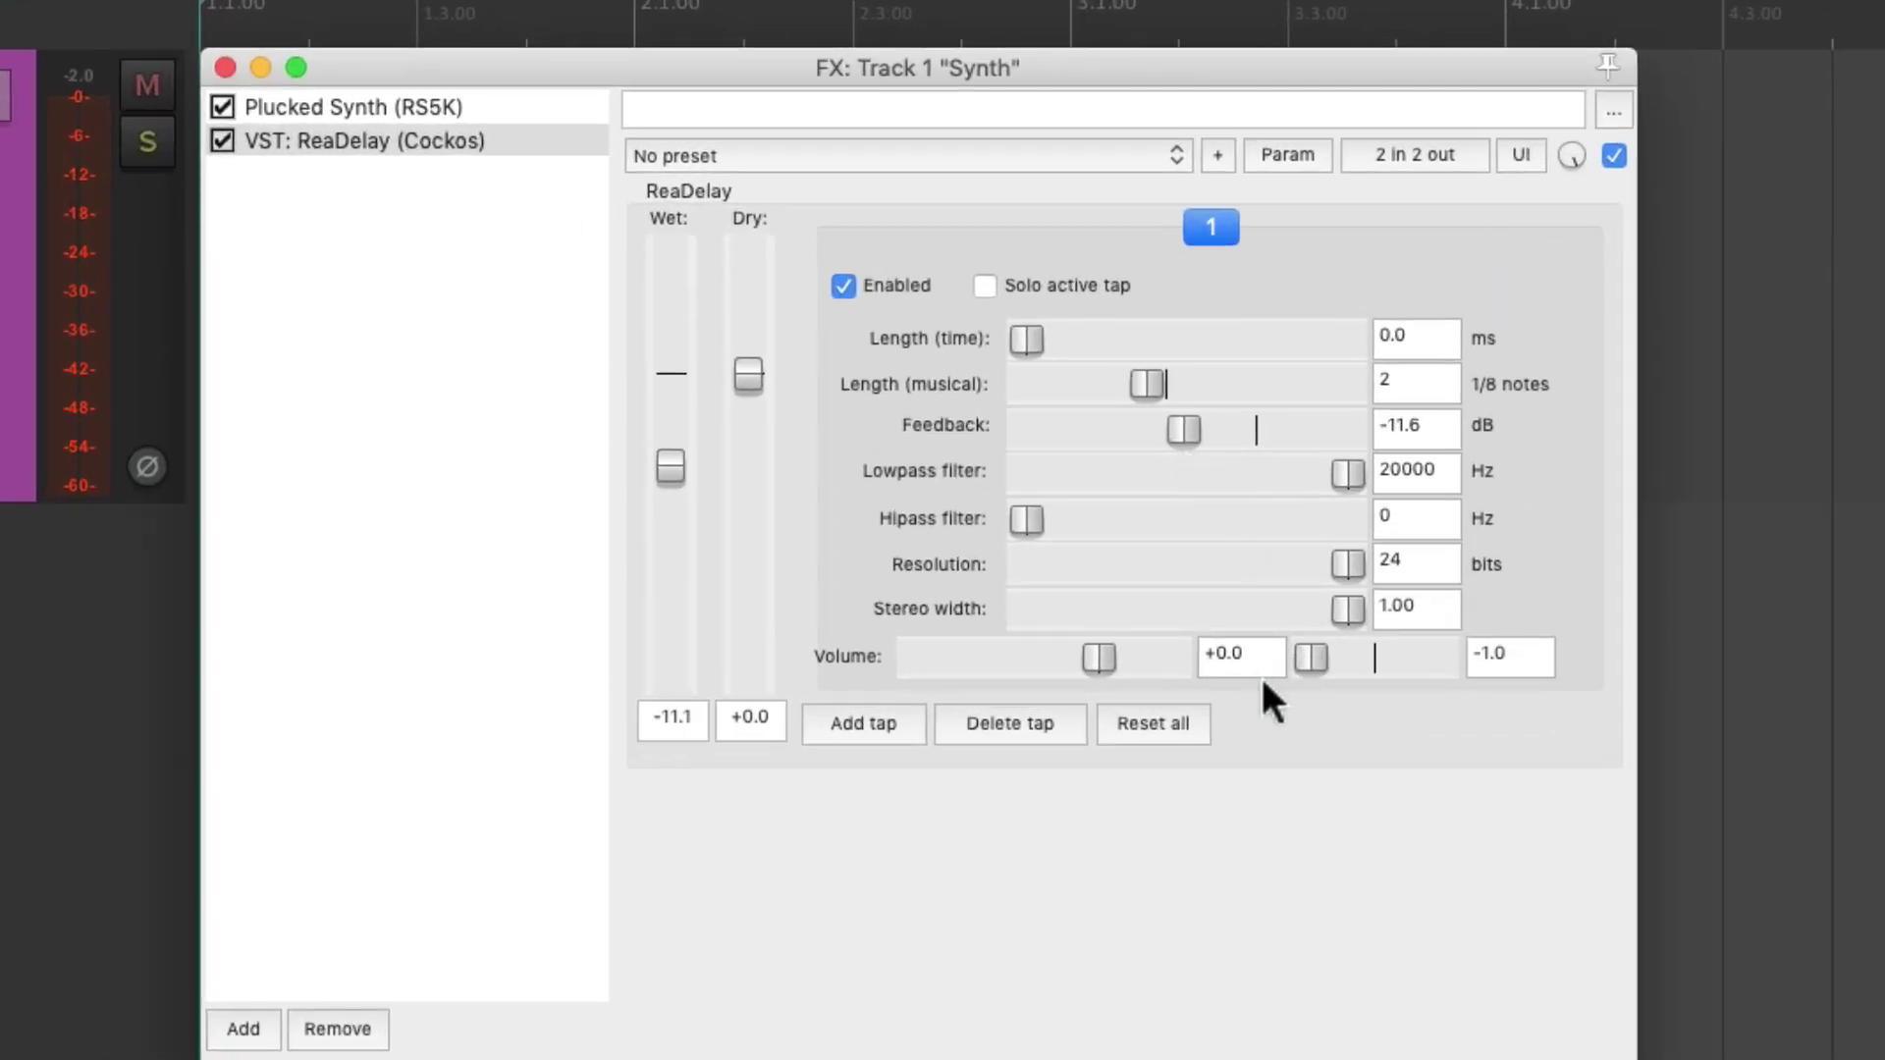
pyautogui.click(875, 723)
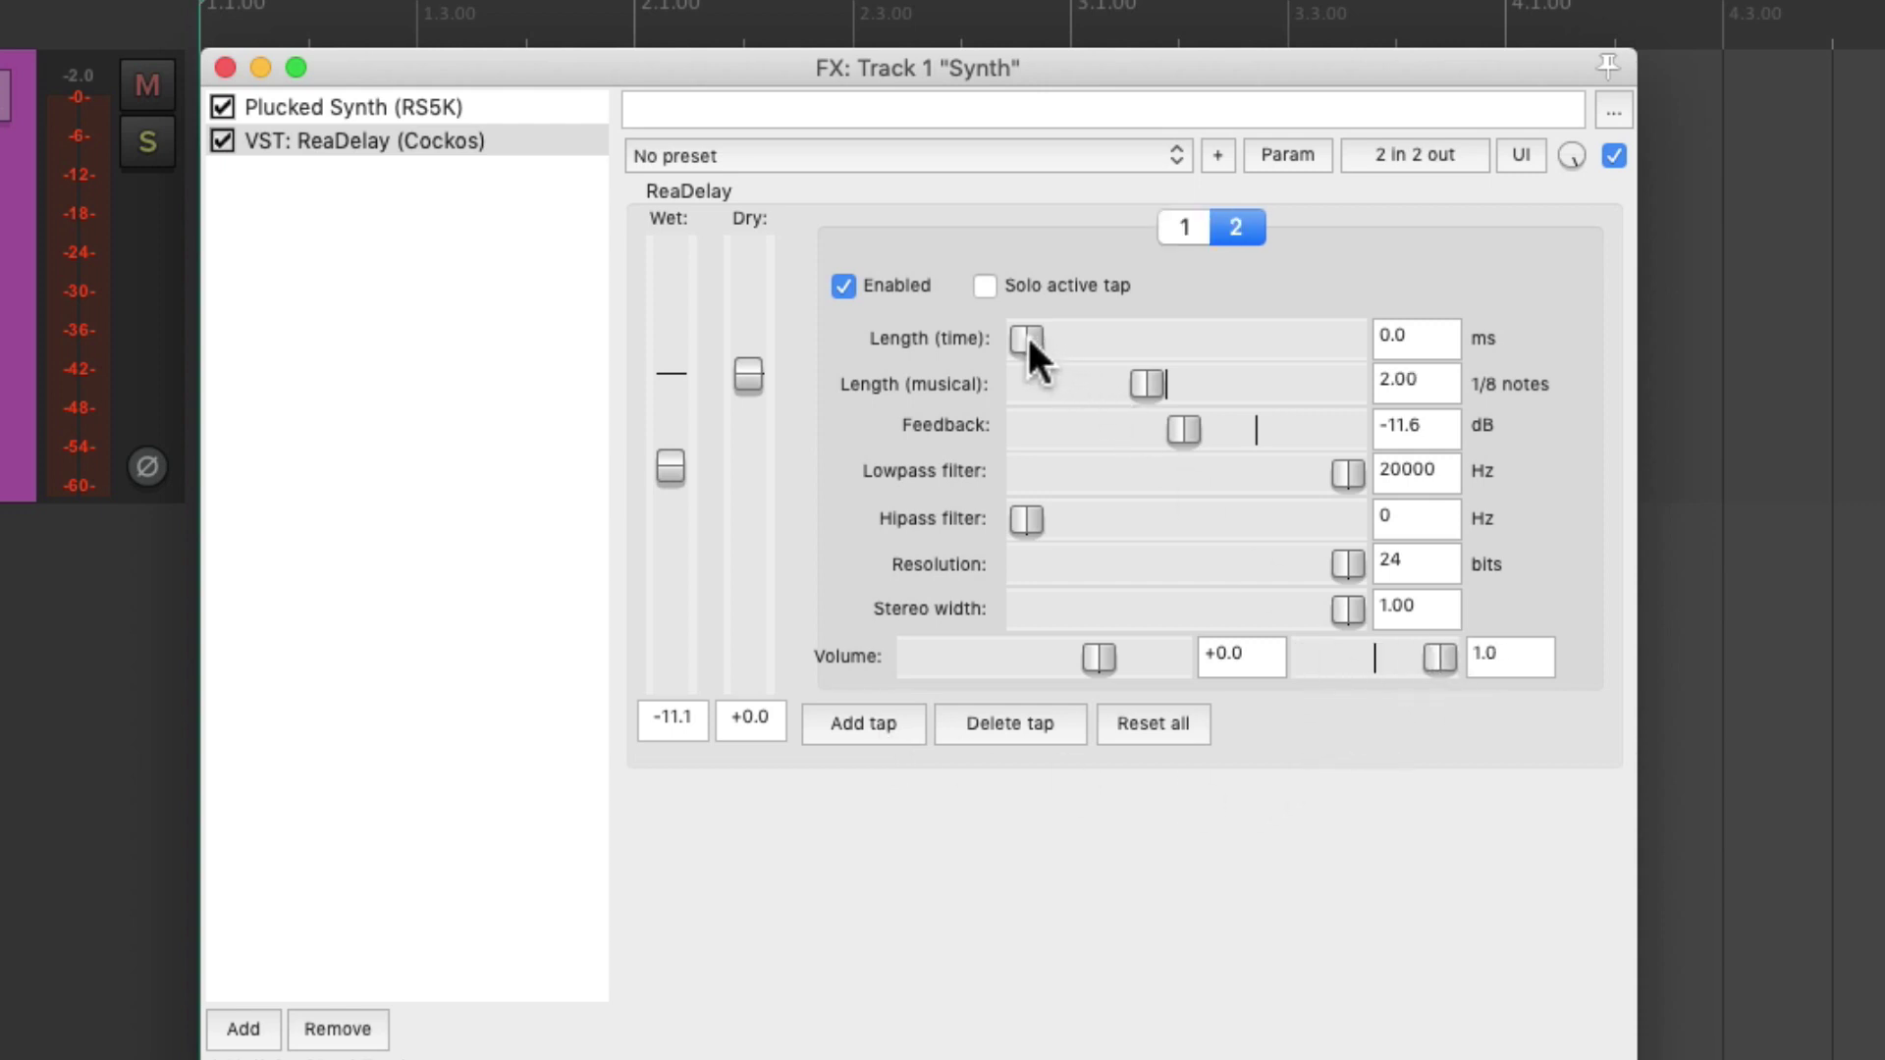
pyautogui.moveTo(1033, 333); pyautogui.dragTo(1115, 349)
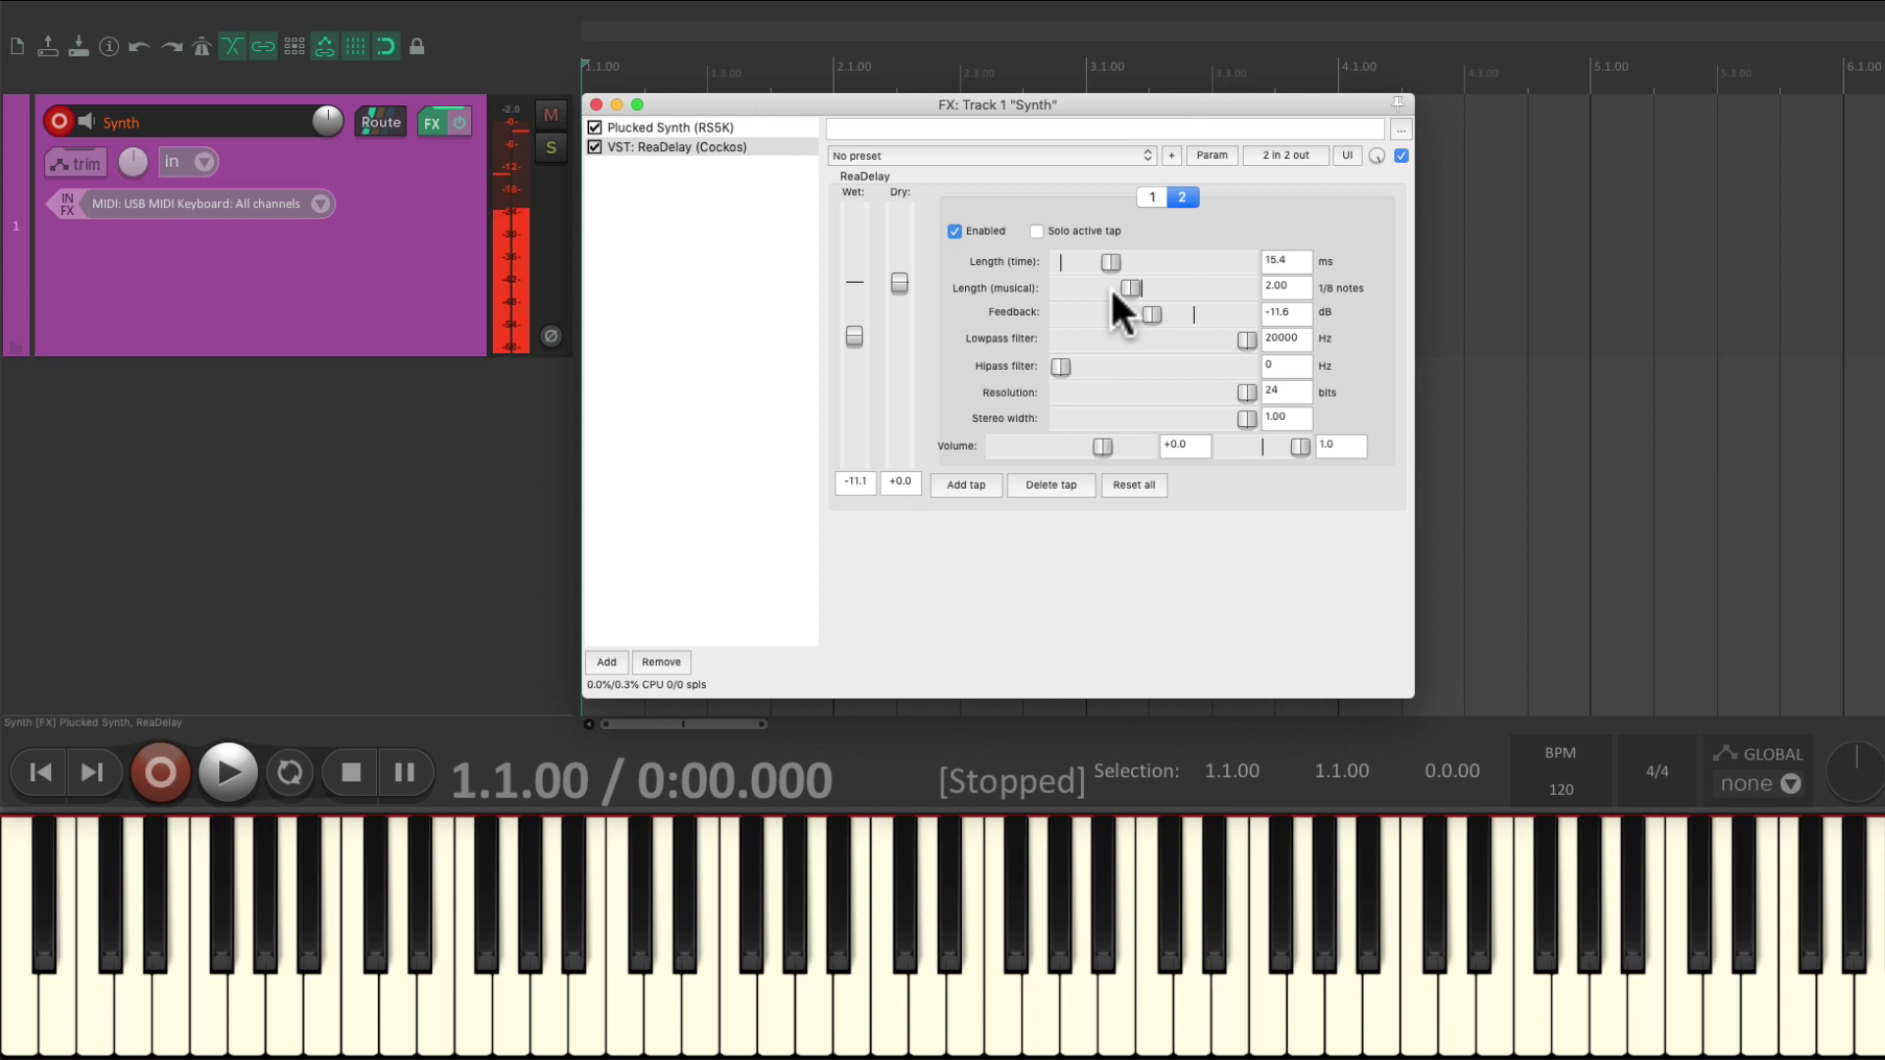
# - With the metronome on, record about six bars of synth part as 01-Synth-Recorded MIDI
pyautogui.click(594, 103)
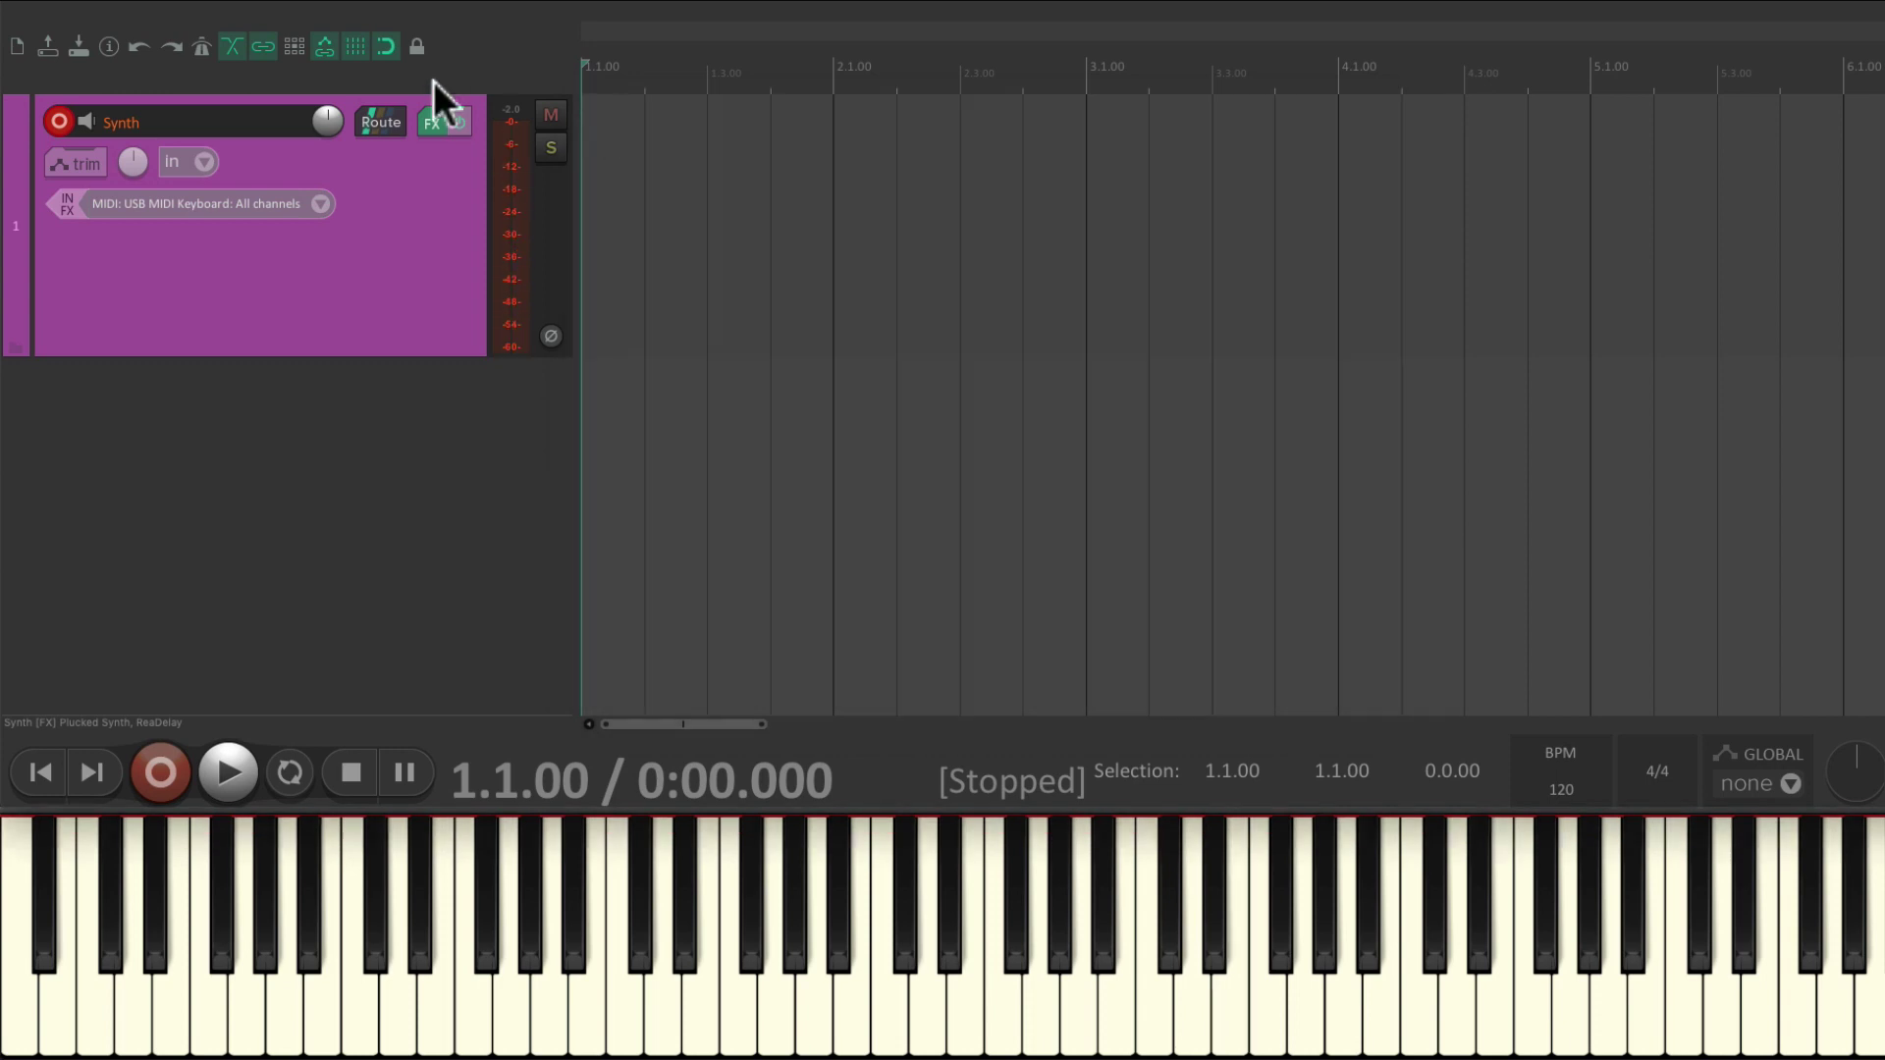
pyautogui.click(202, 45)
pyautogui.hotkey('ctrl', 'r')
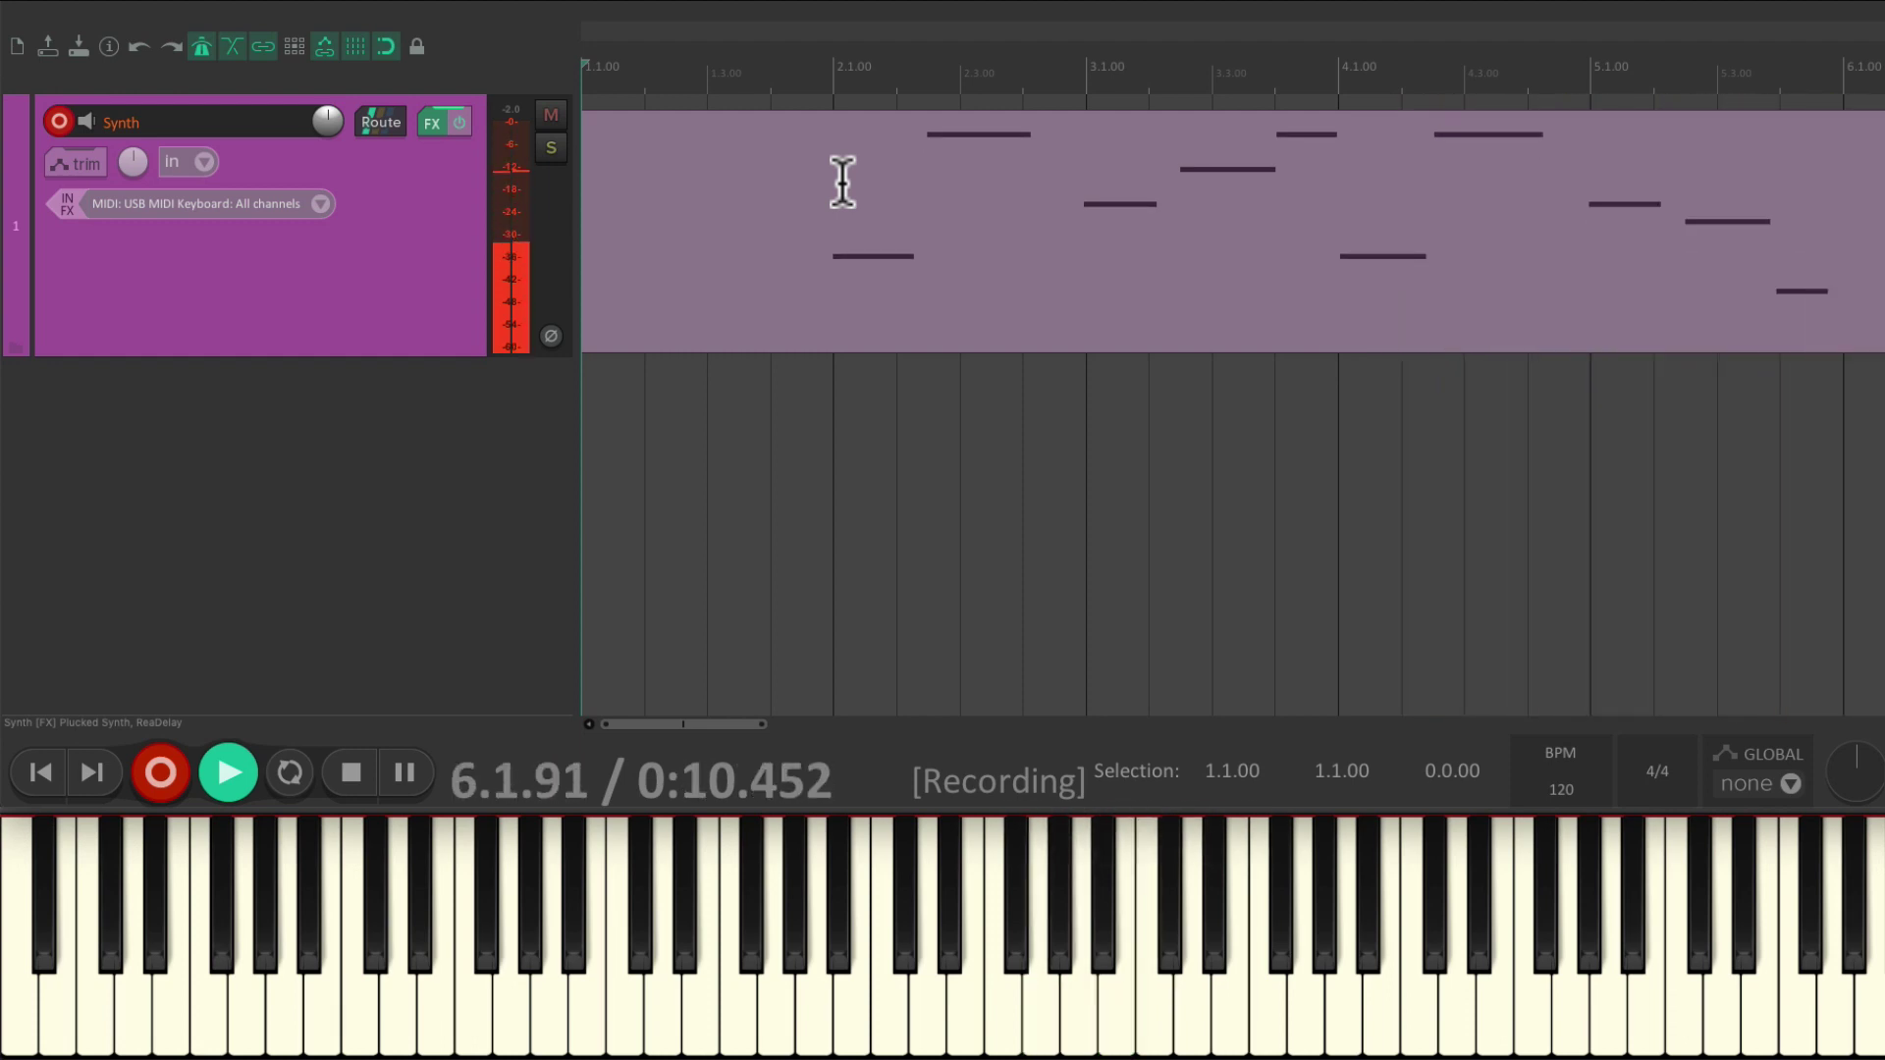
pyautogui.press('space')
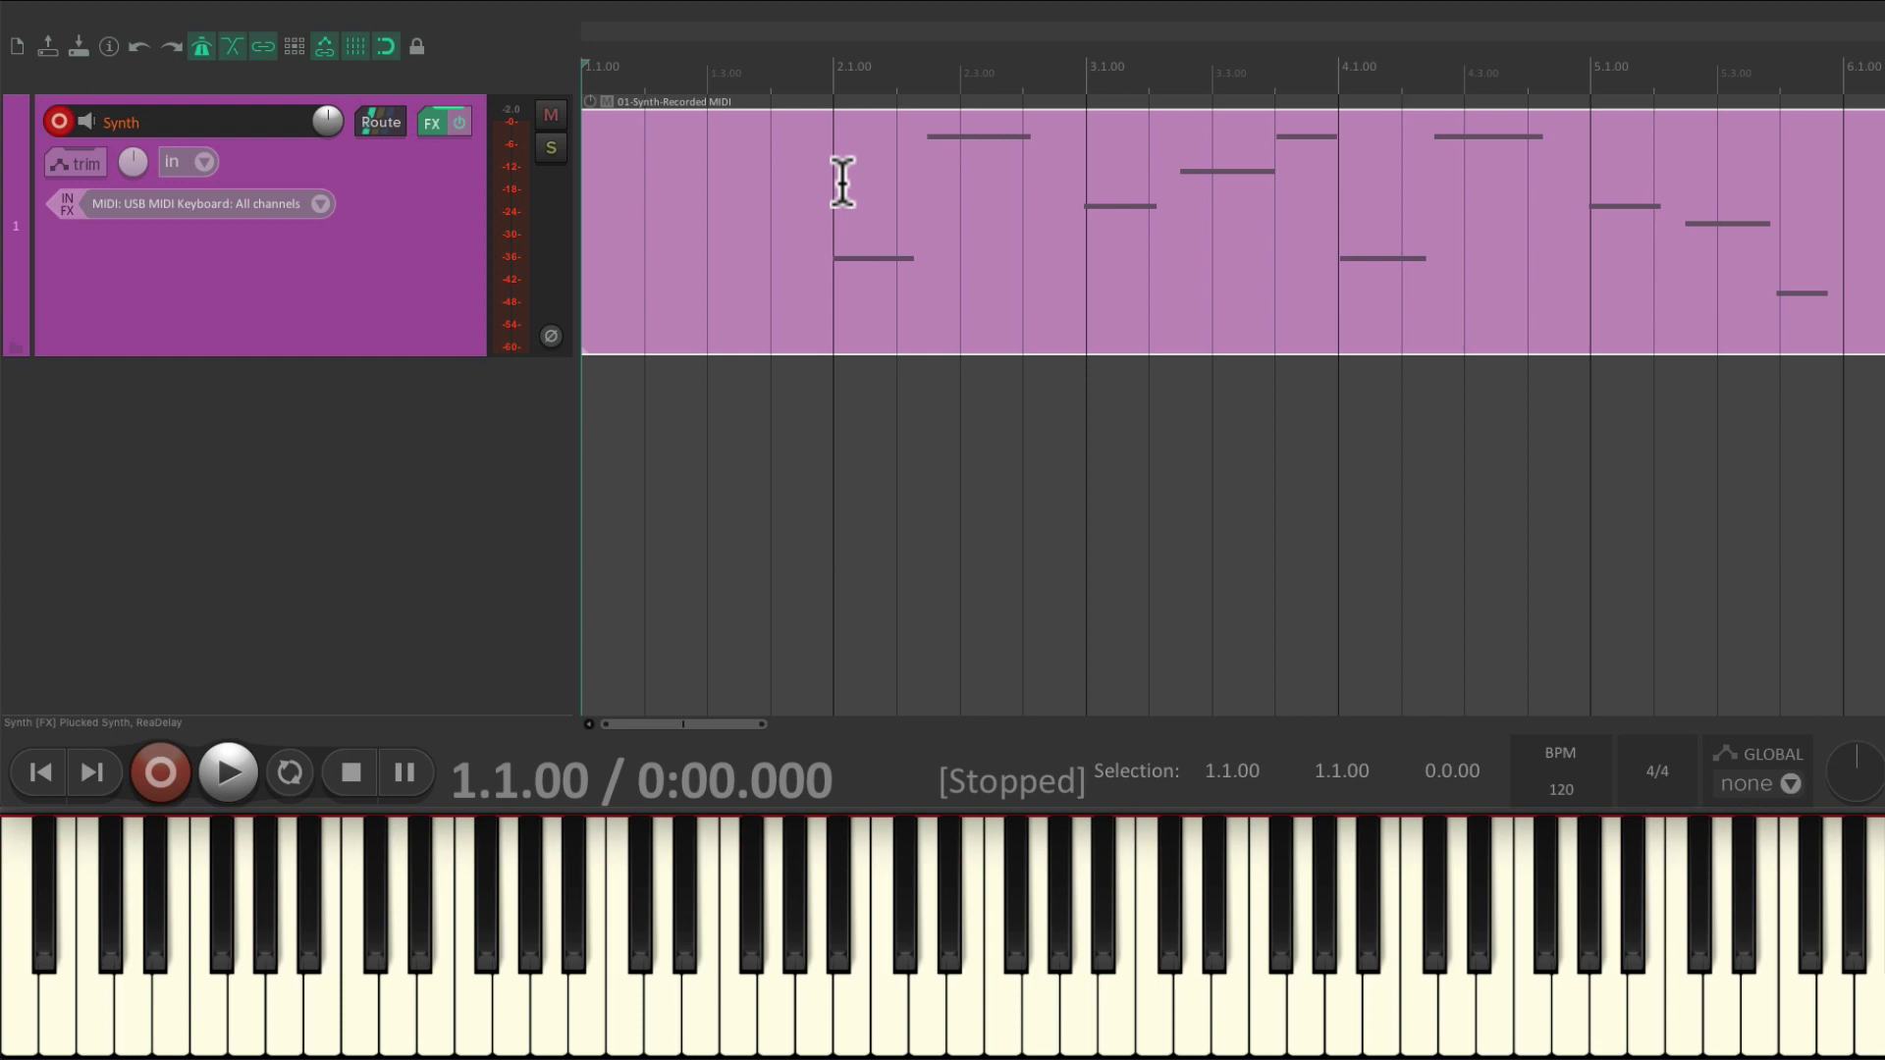
# - Open the Synth item in the MIDI editor, try moving and drawing notes, then revert both edits
pyautogui.doubleClick(894, 174)
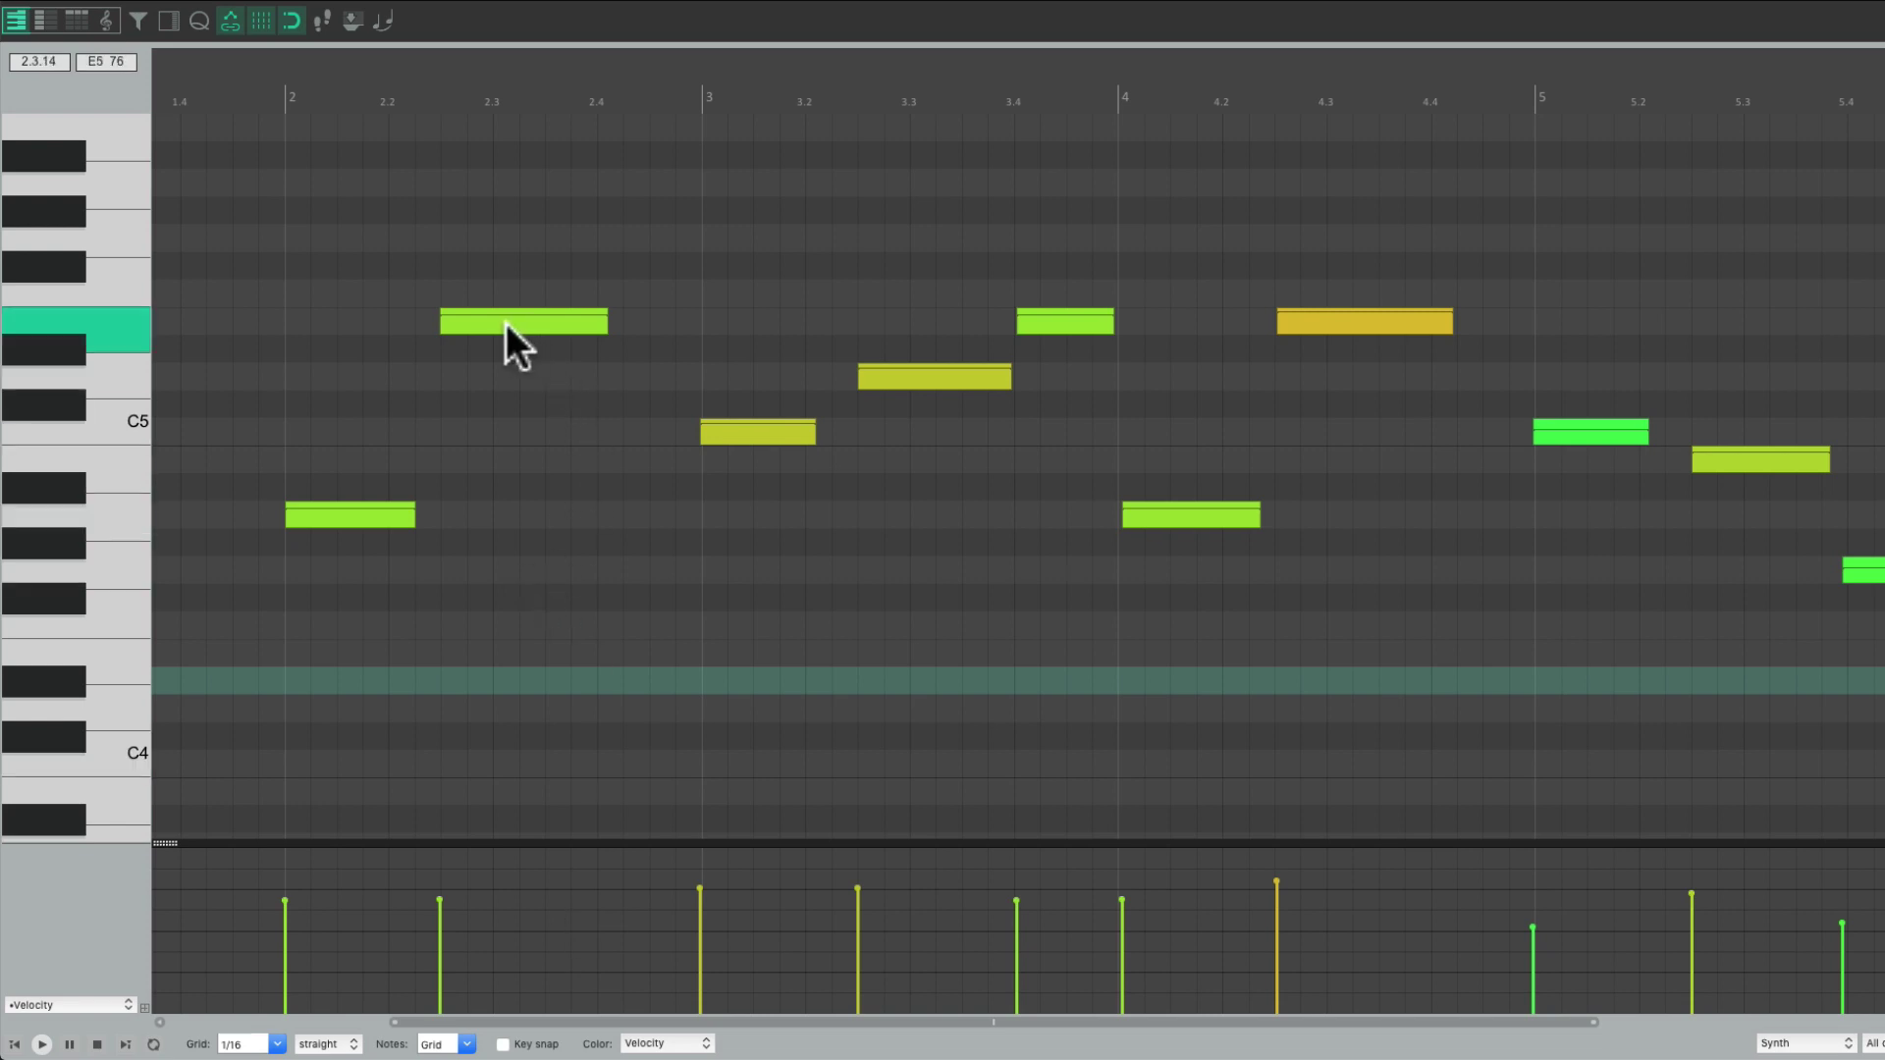
pyautogui.moveTo(504, 322)
pyautogui.mouseDown()
pyautogui.moveTo(503, 421)
pyautogui.moveTo(509, 277)
pyautogui.moveTo(520, 316)
pyautogui.moveTo(856, 339)
pyautogui.moveTo(486, 328)
pyautogui.mouseUp()
pyautogui.hotkey('ctrl', 'z')
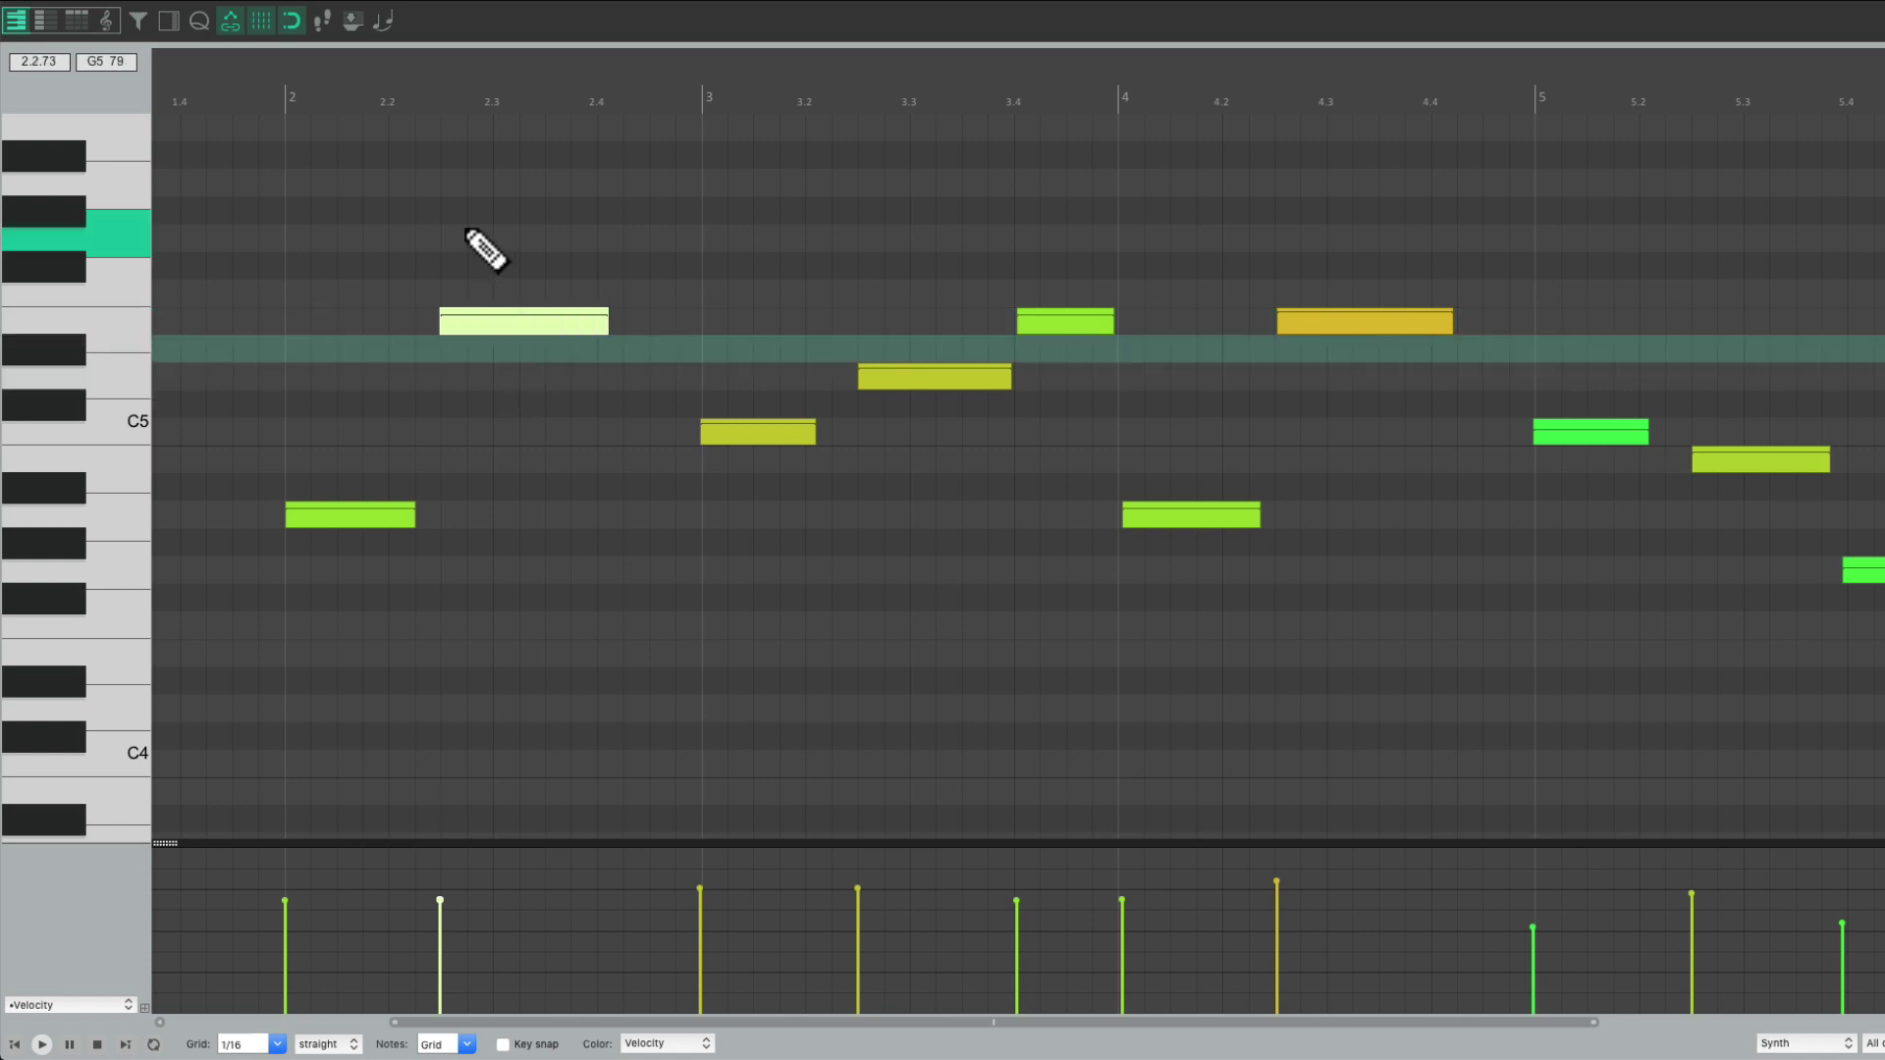
pyautogui.moveTo(450, 238); pyautogui.dragTo(1011, 240)
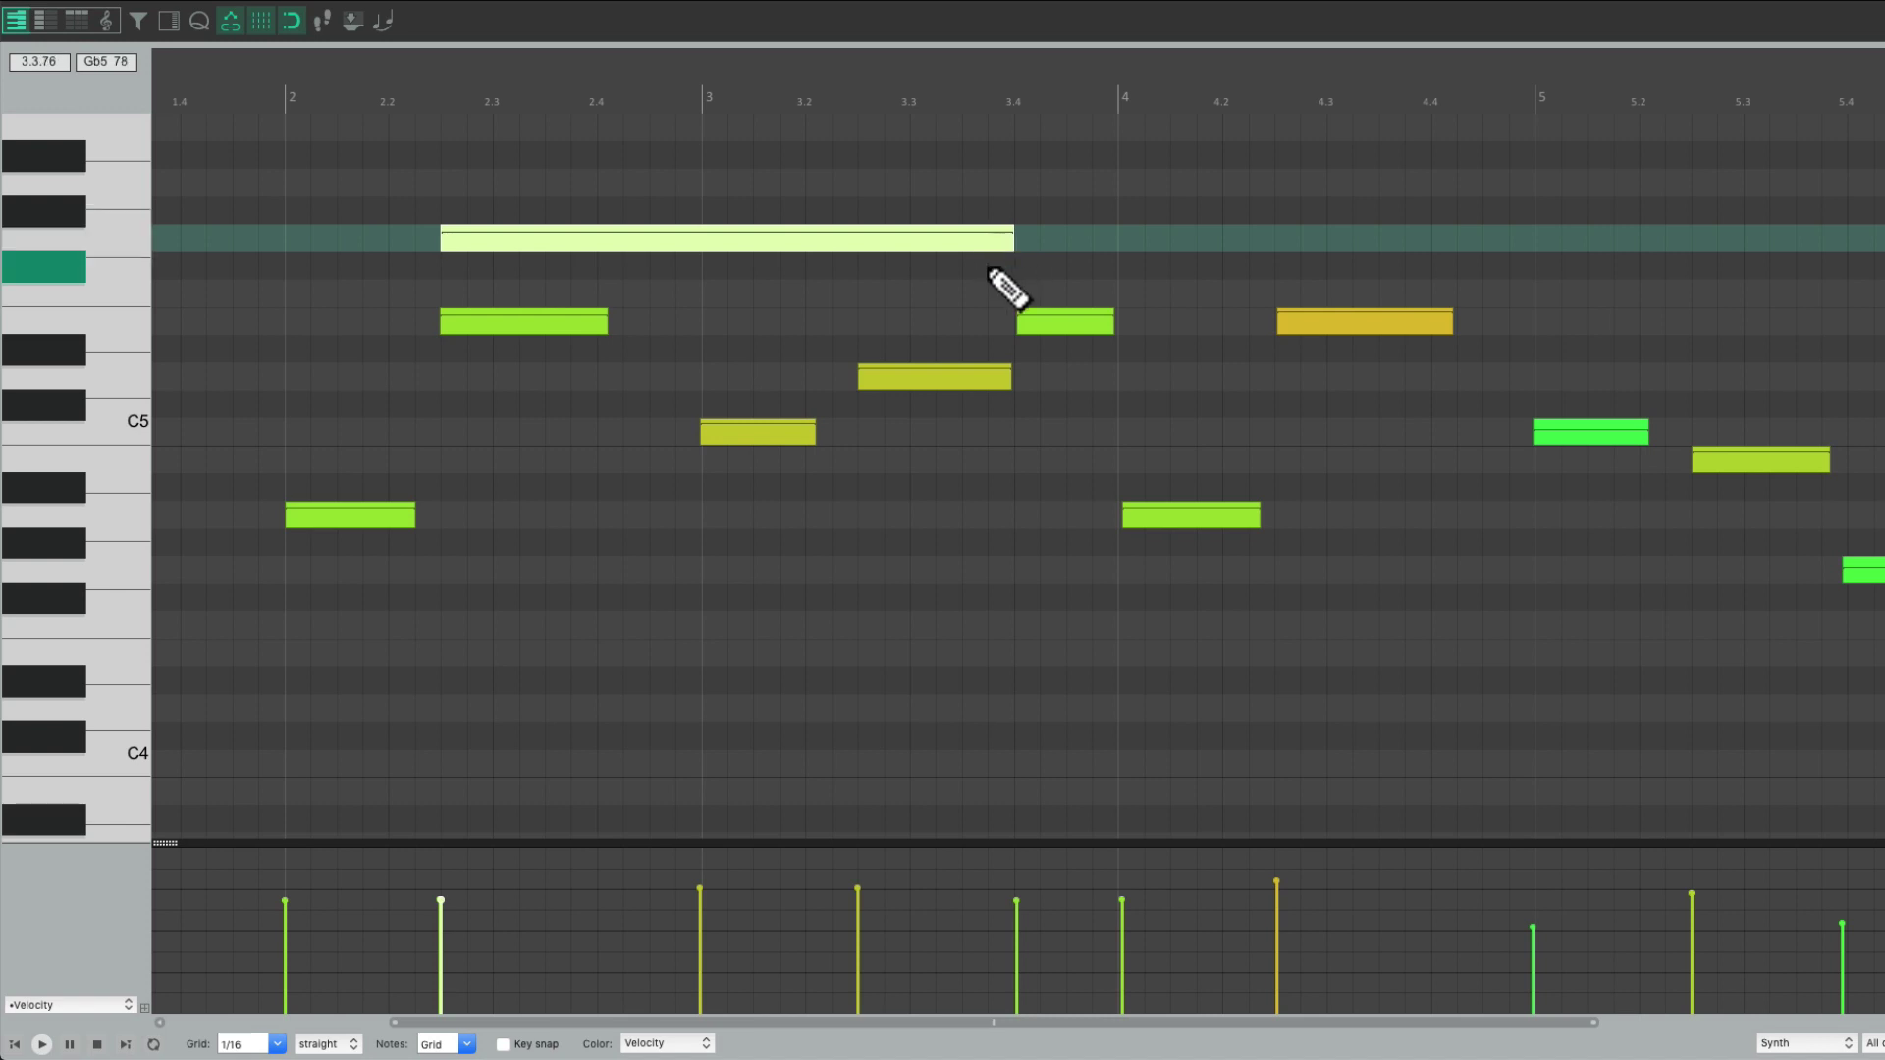
pyautogui.keyDown('alt'); pyautogui.click(881, 243); pyautogui.keyUp('alt')
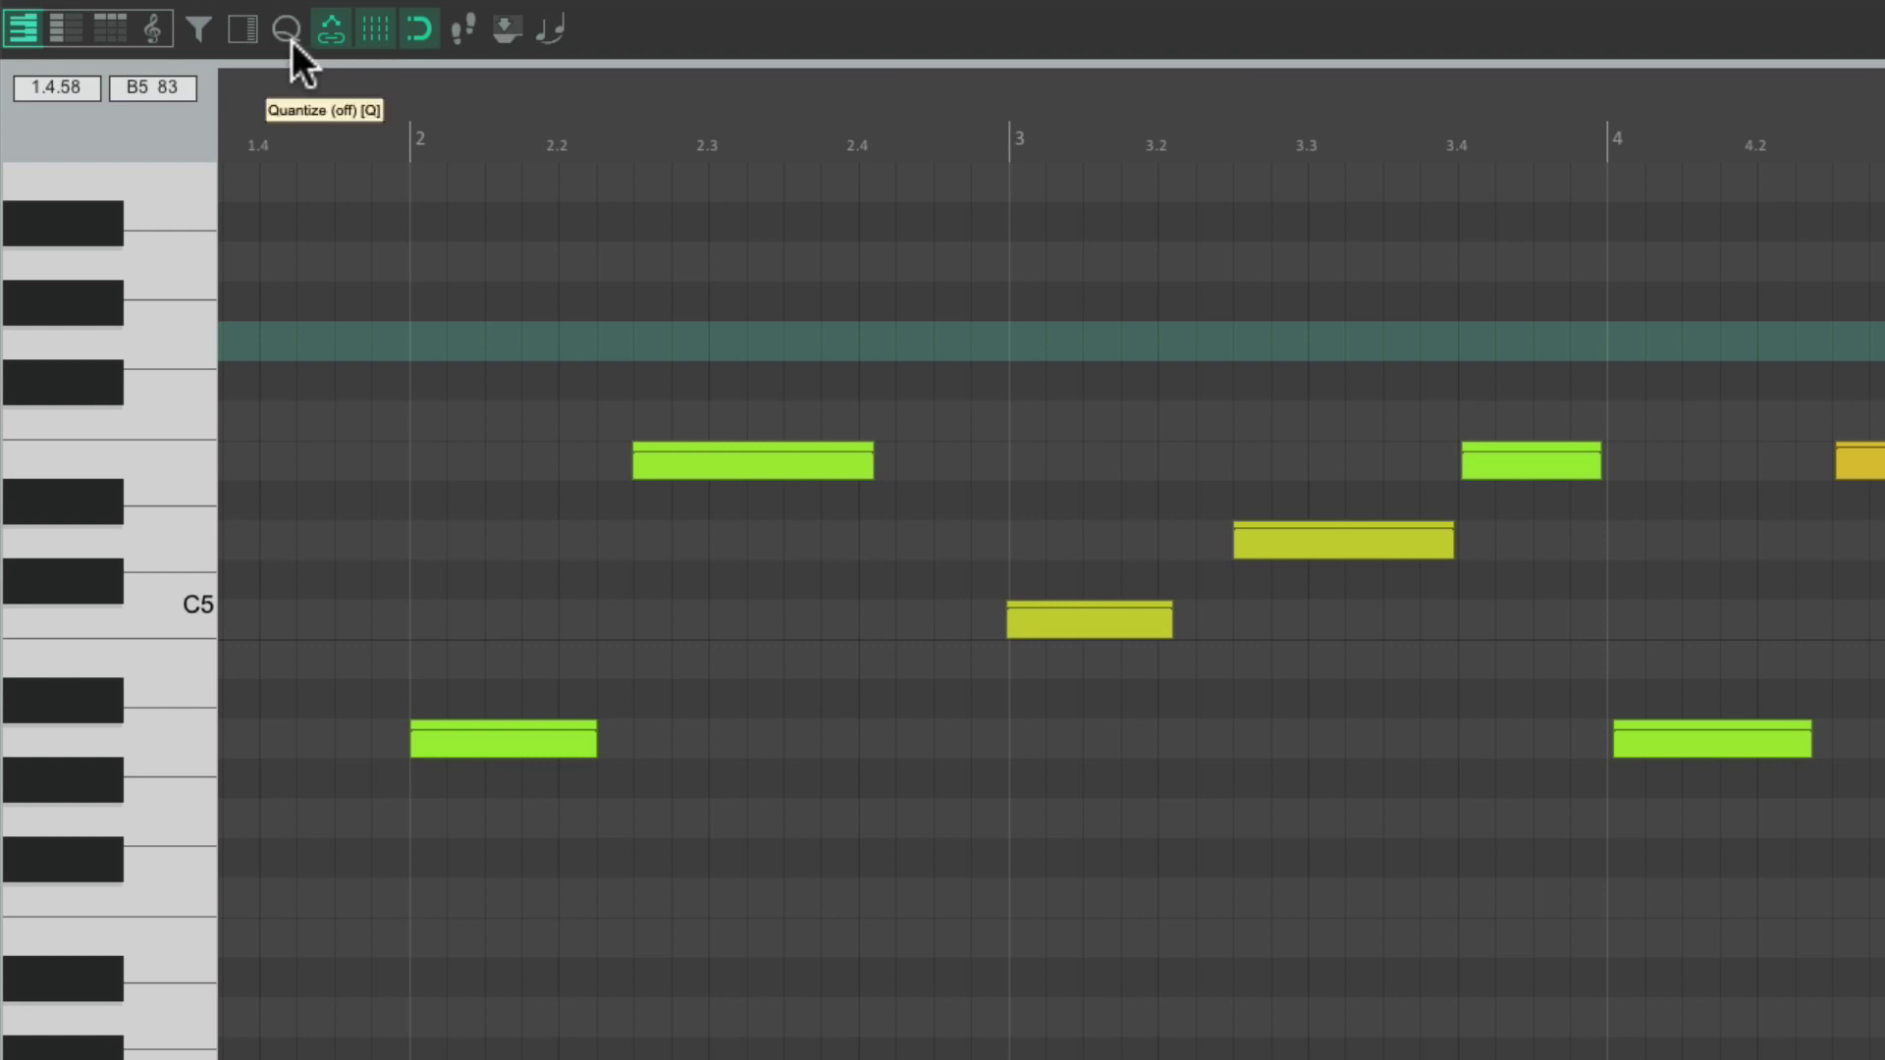
# - Quantize all Synth note positions at 100% strength via the Quantize Events dialog
pyautogui.click(291, 37)
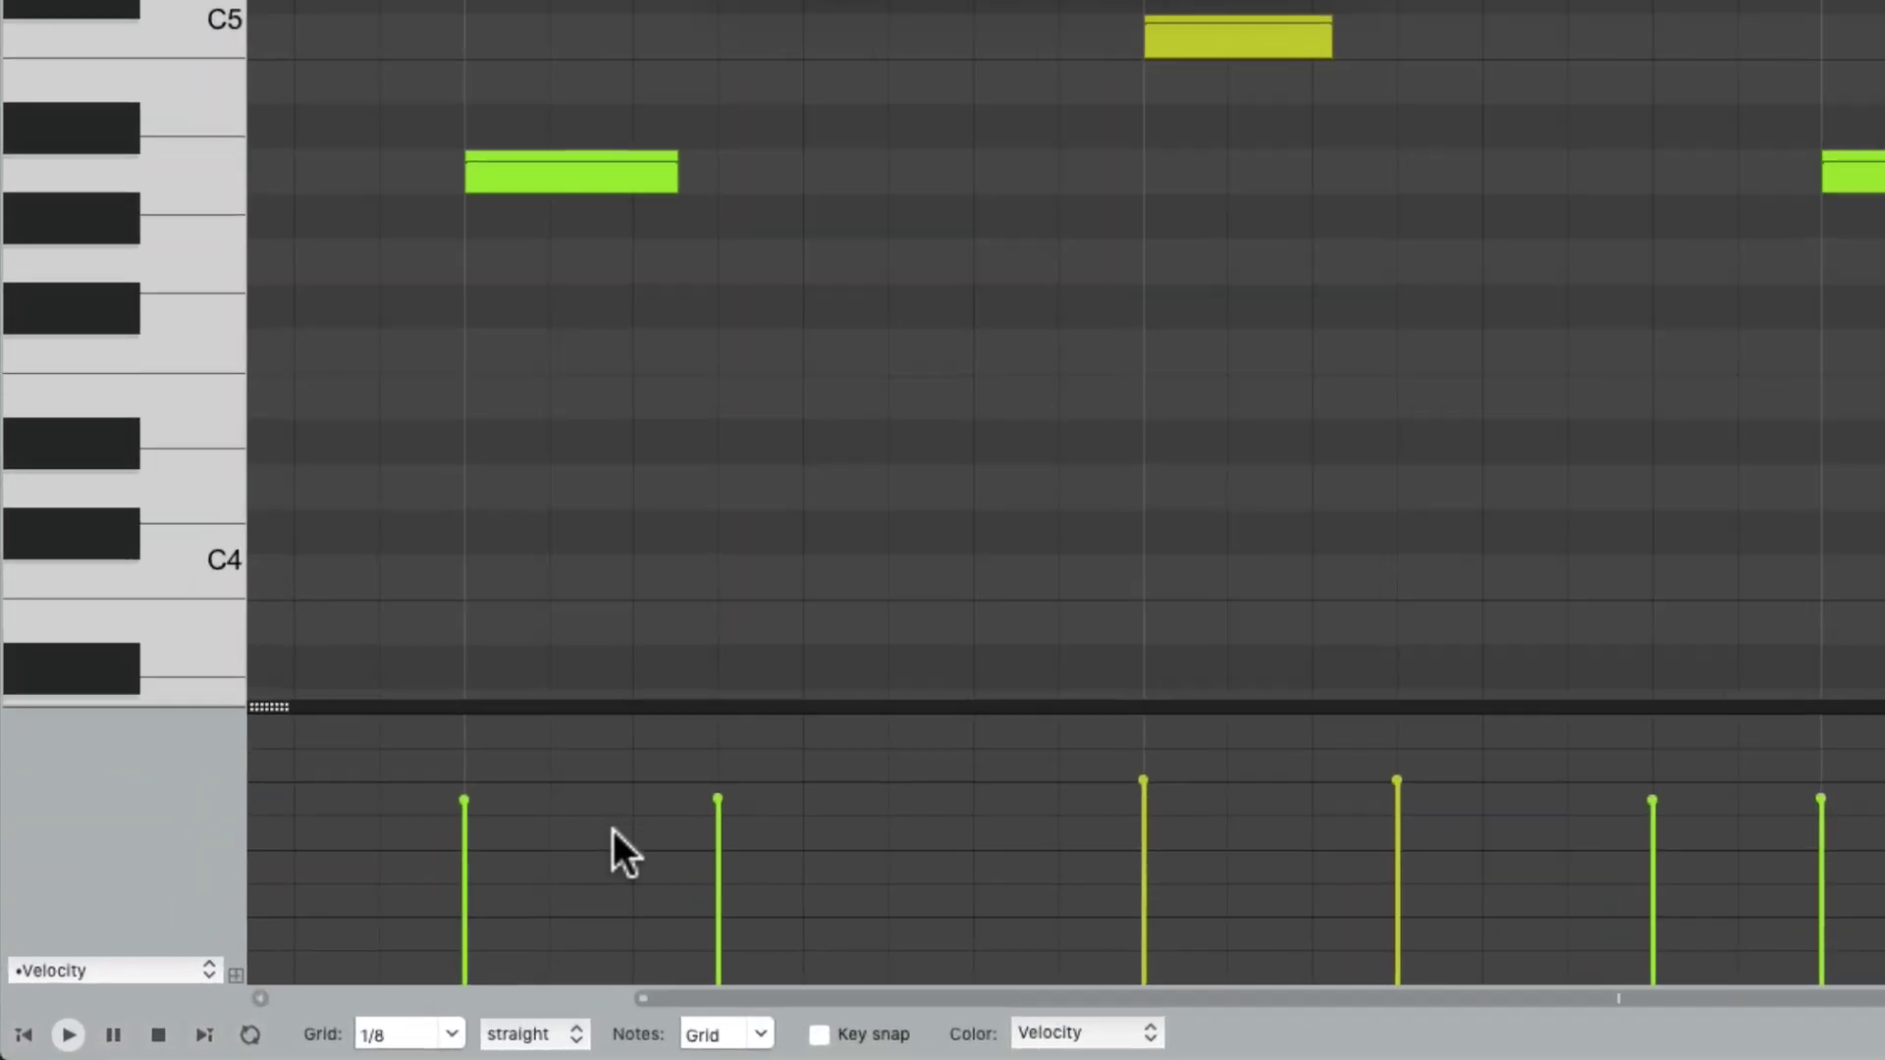
pyautogui.click(453, 1034)
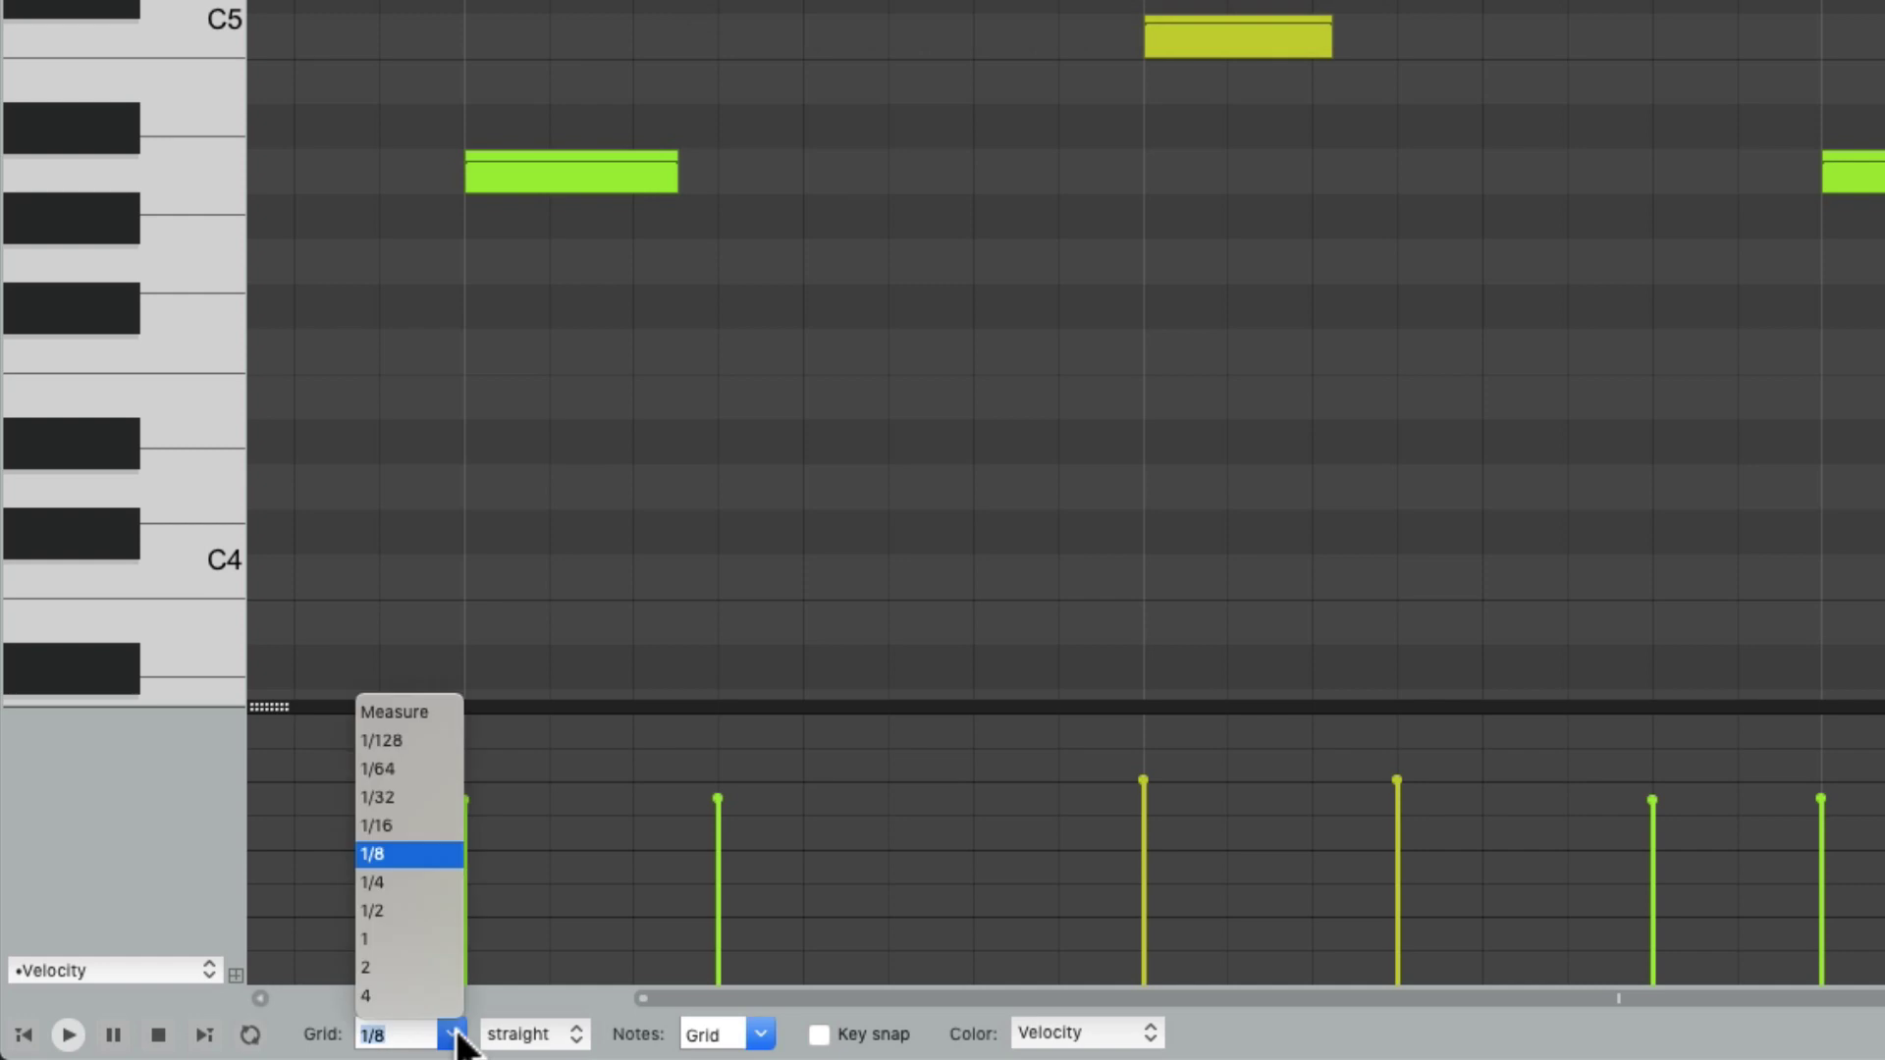
pyautogui.click(426, 824)
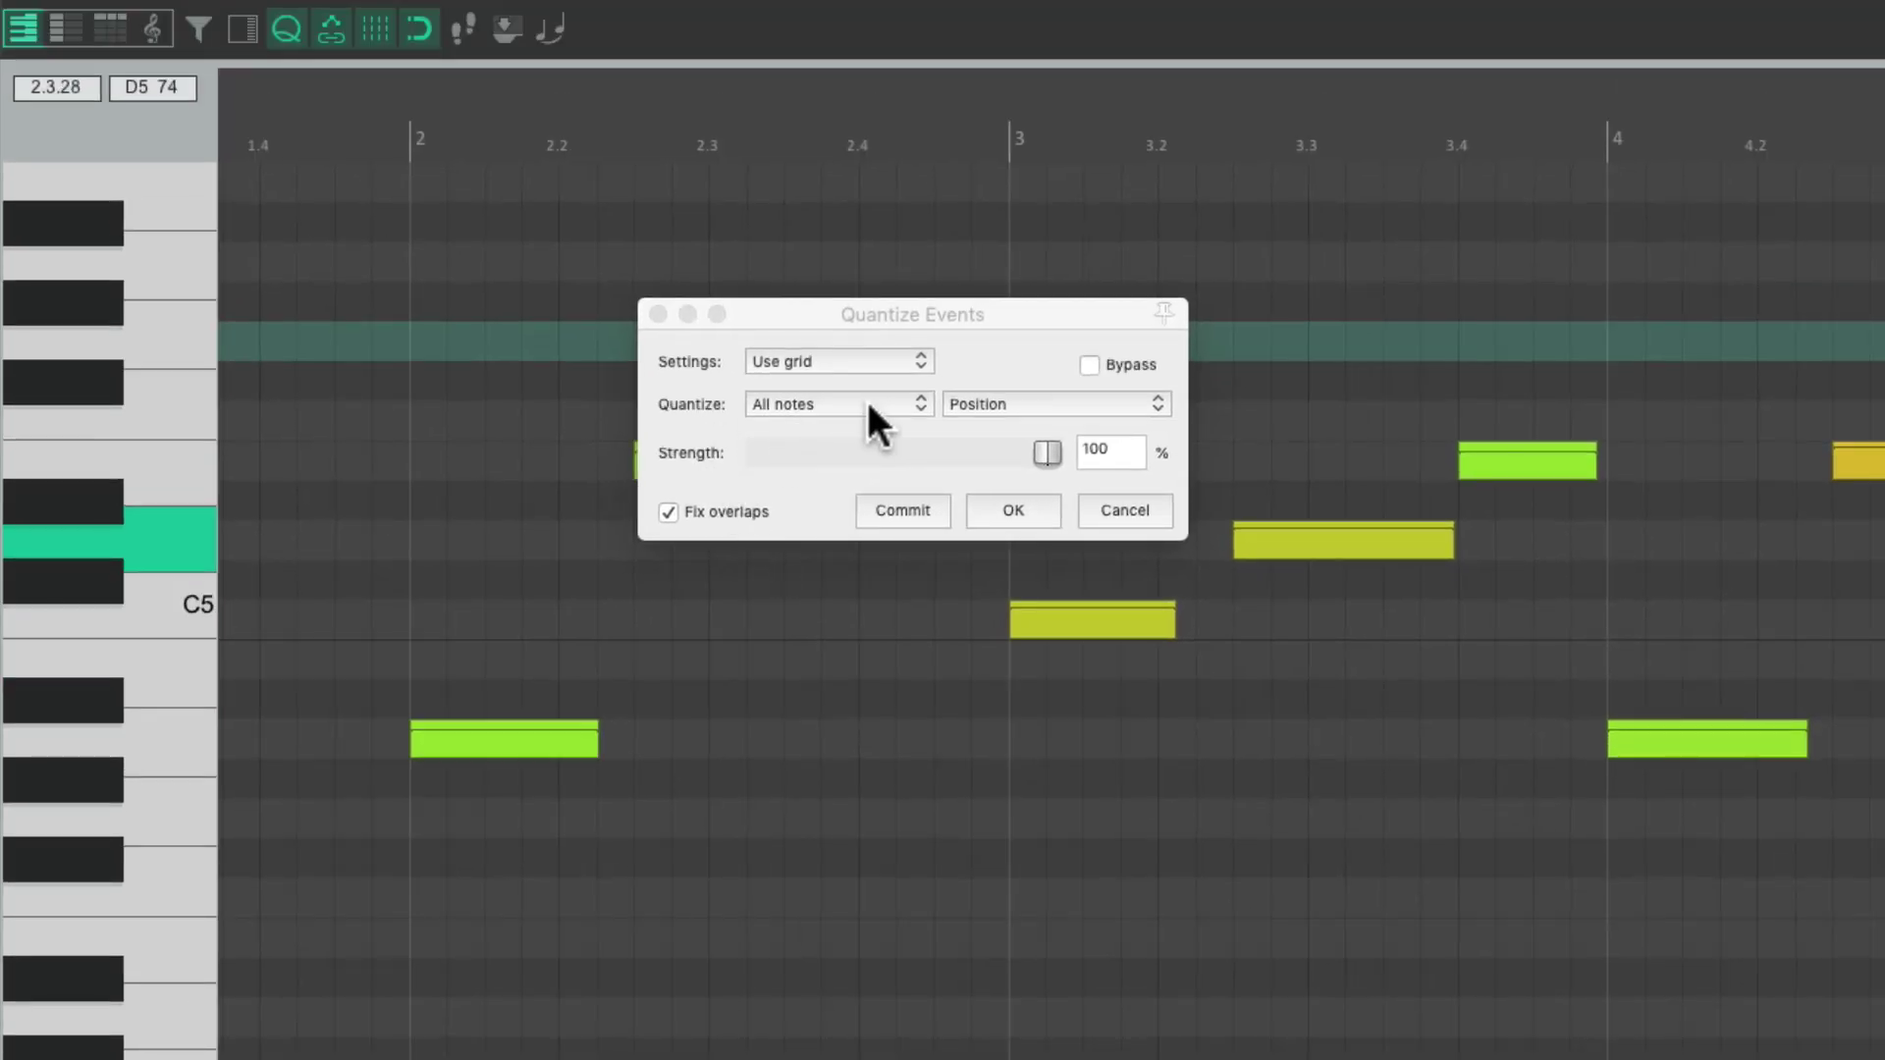
pyautogui.click(869, 402)
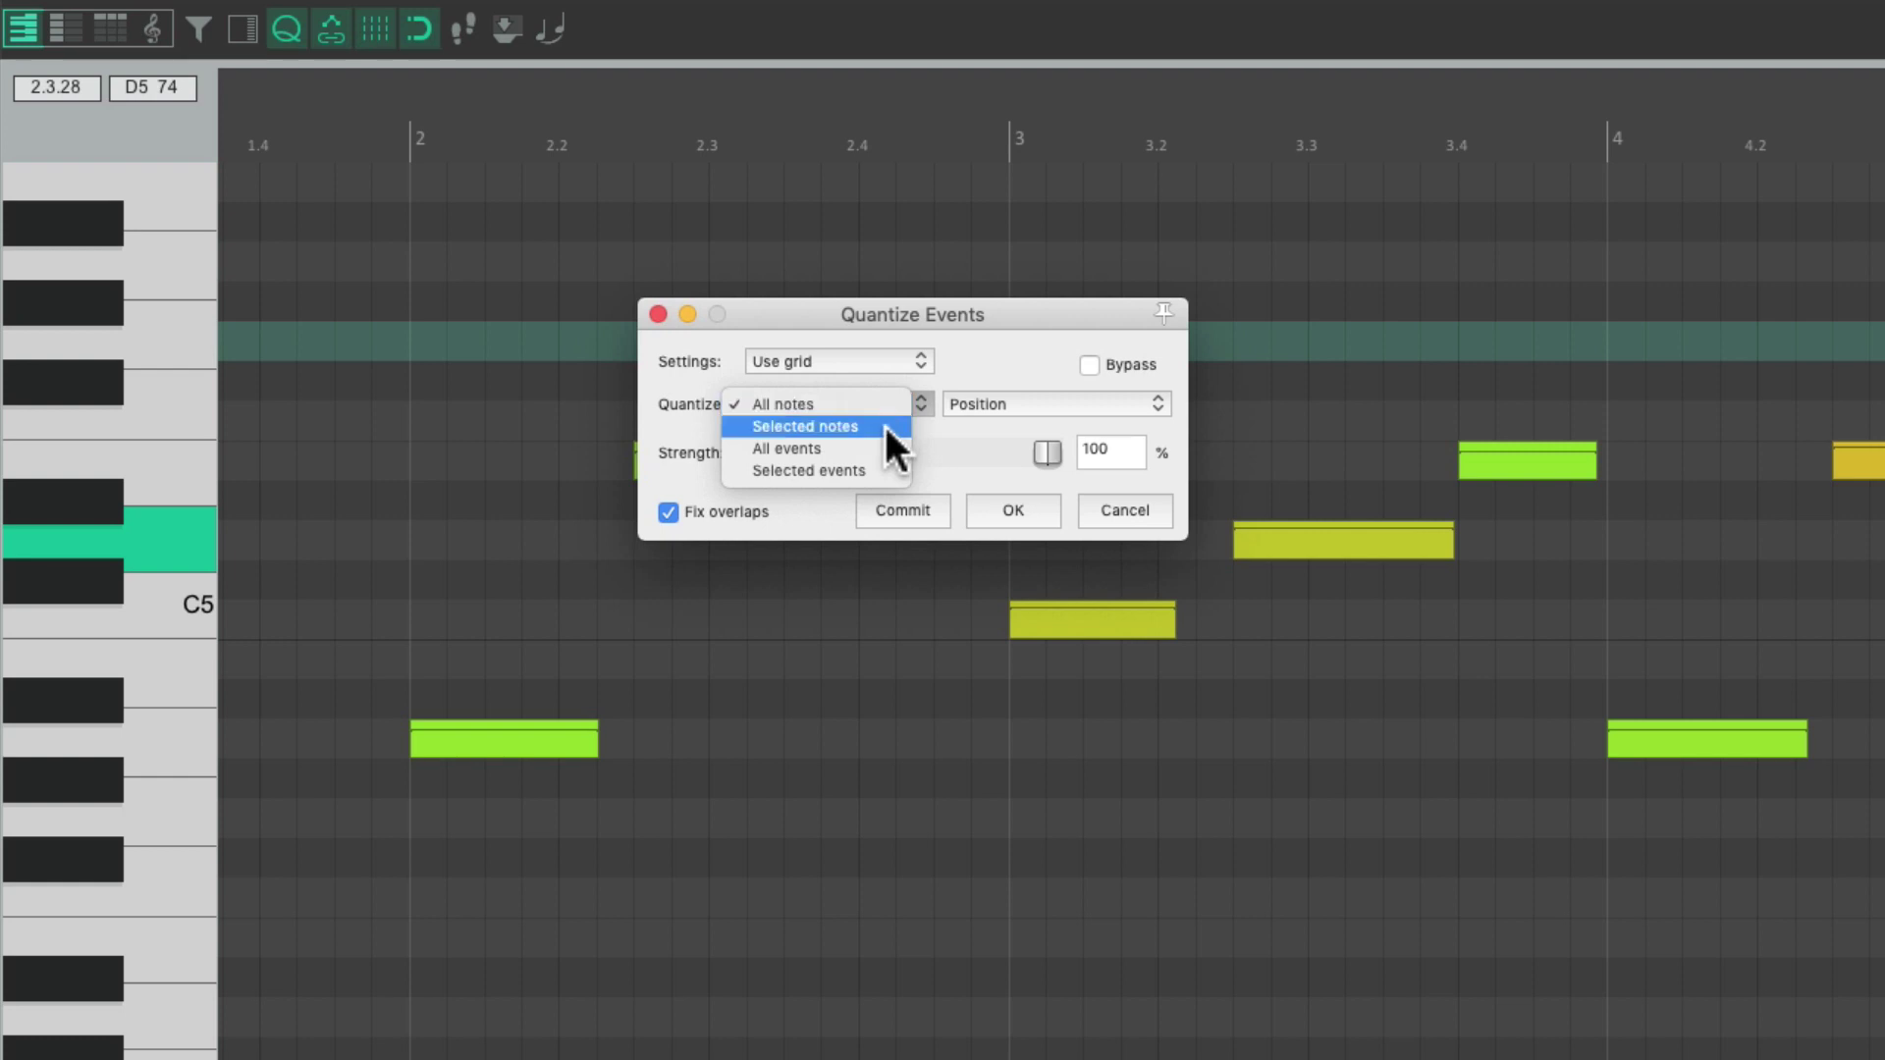
pyautogui.click(883, 427)
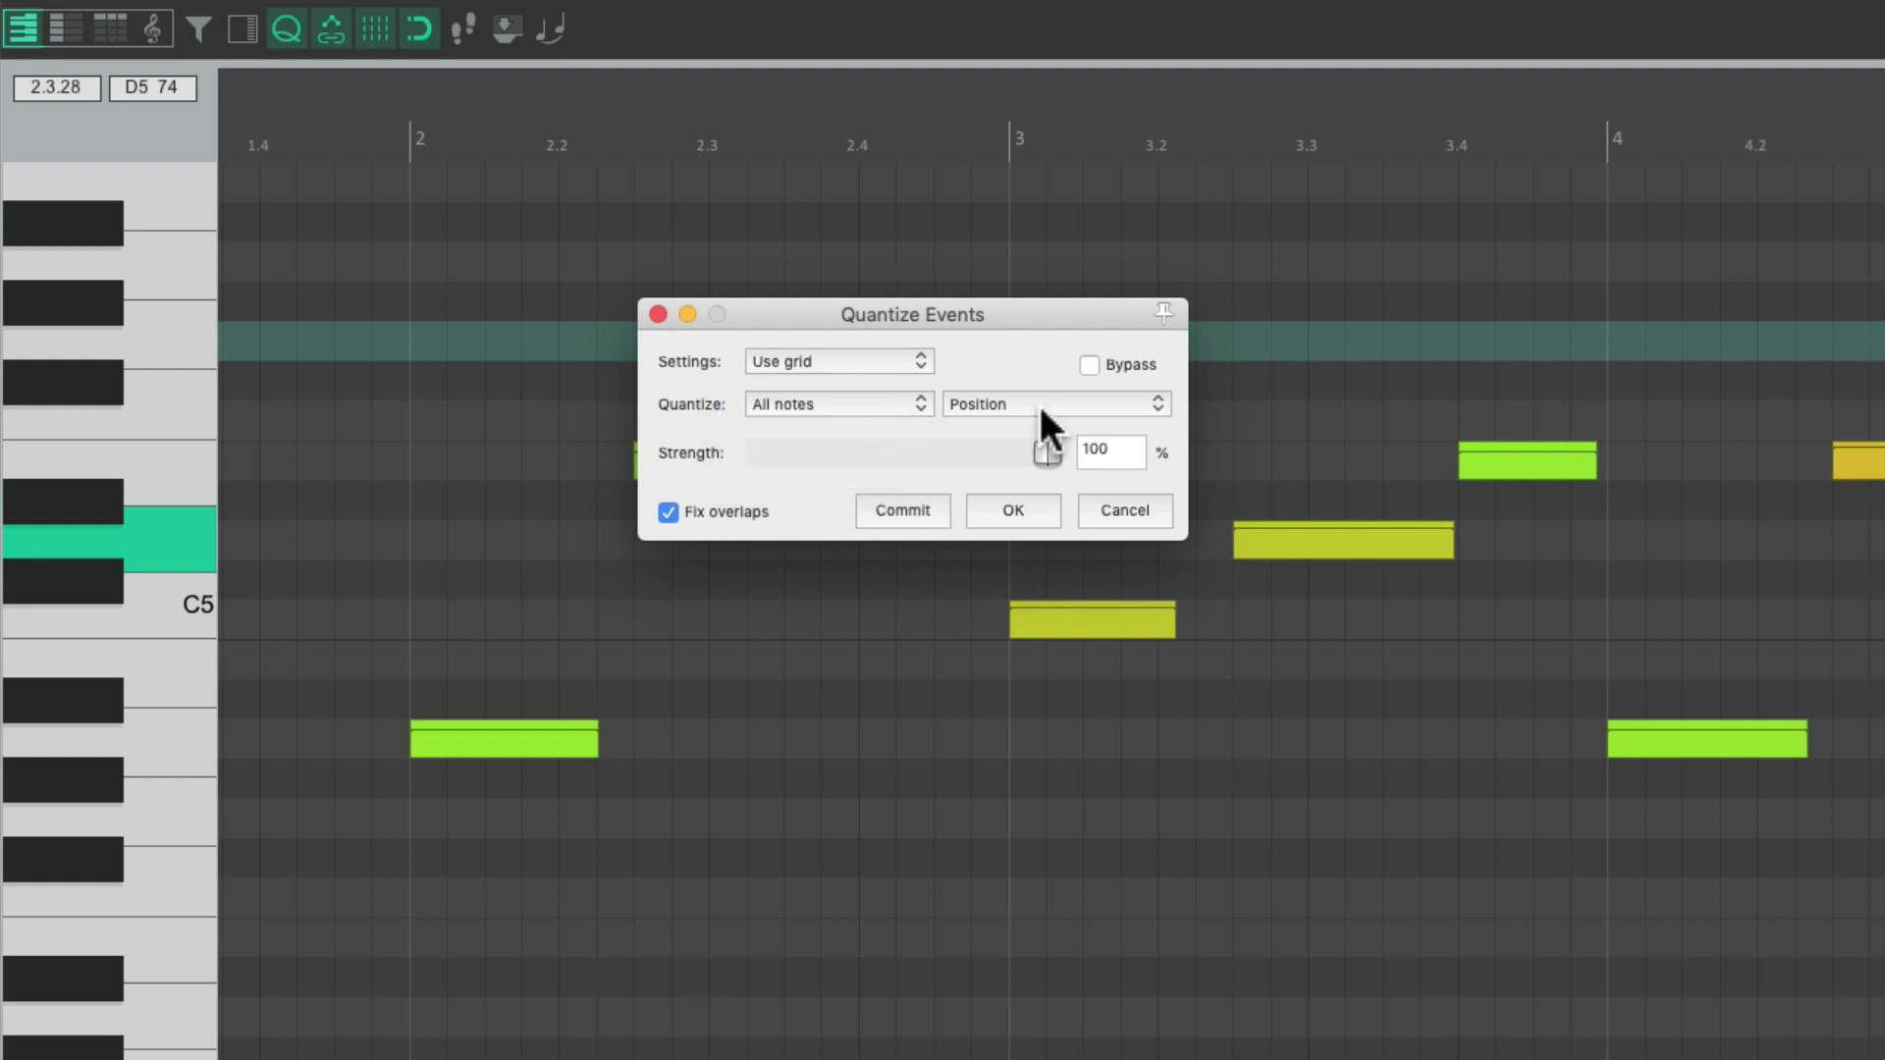
pyautogui.click(1075, 403)
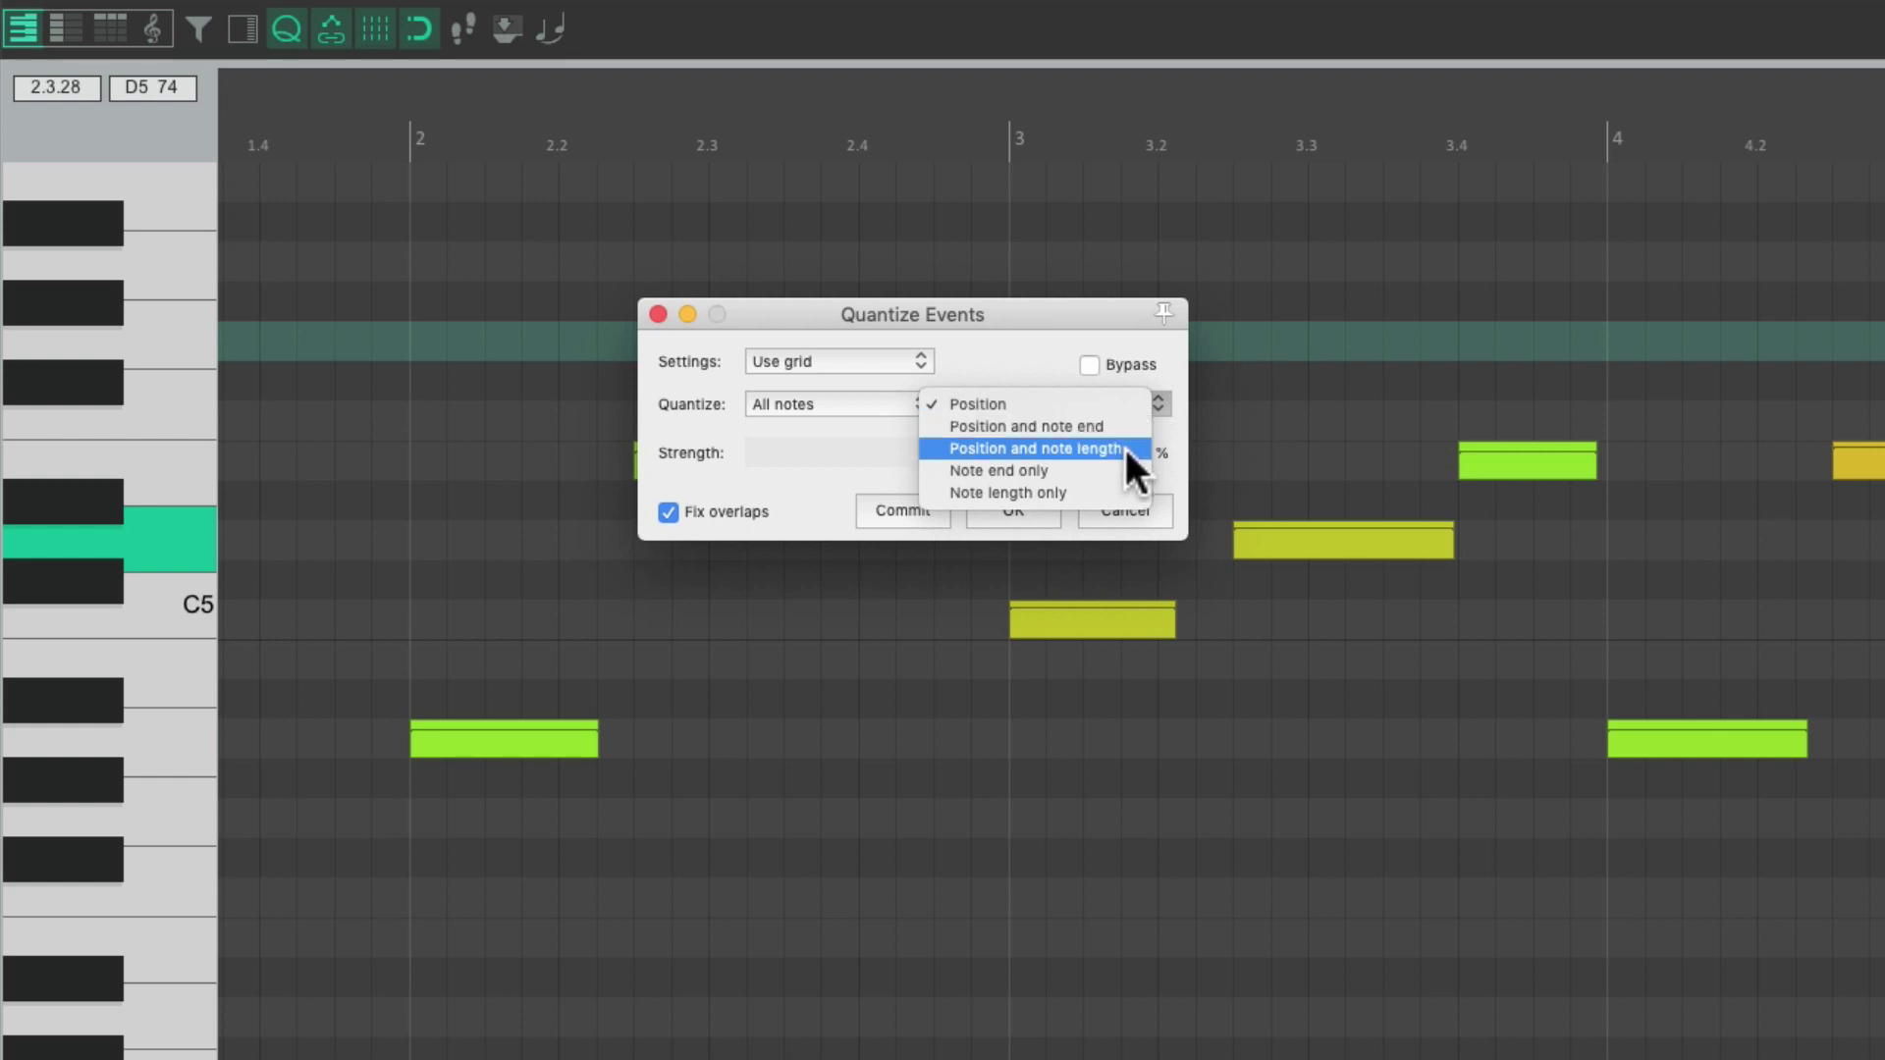
pyautogui.click(1119, 405)
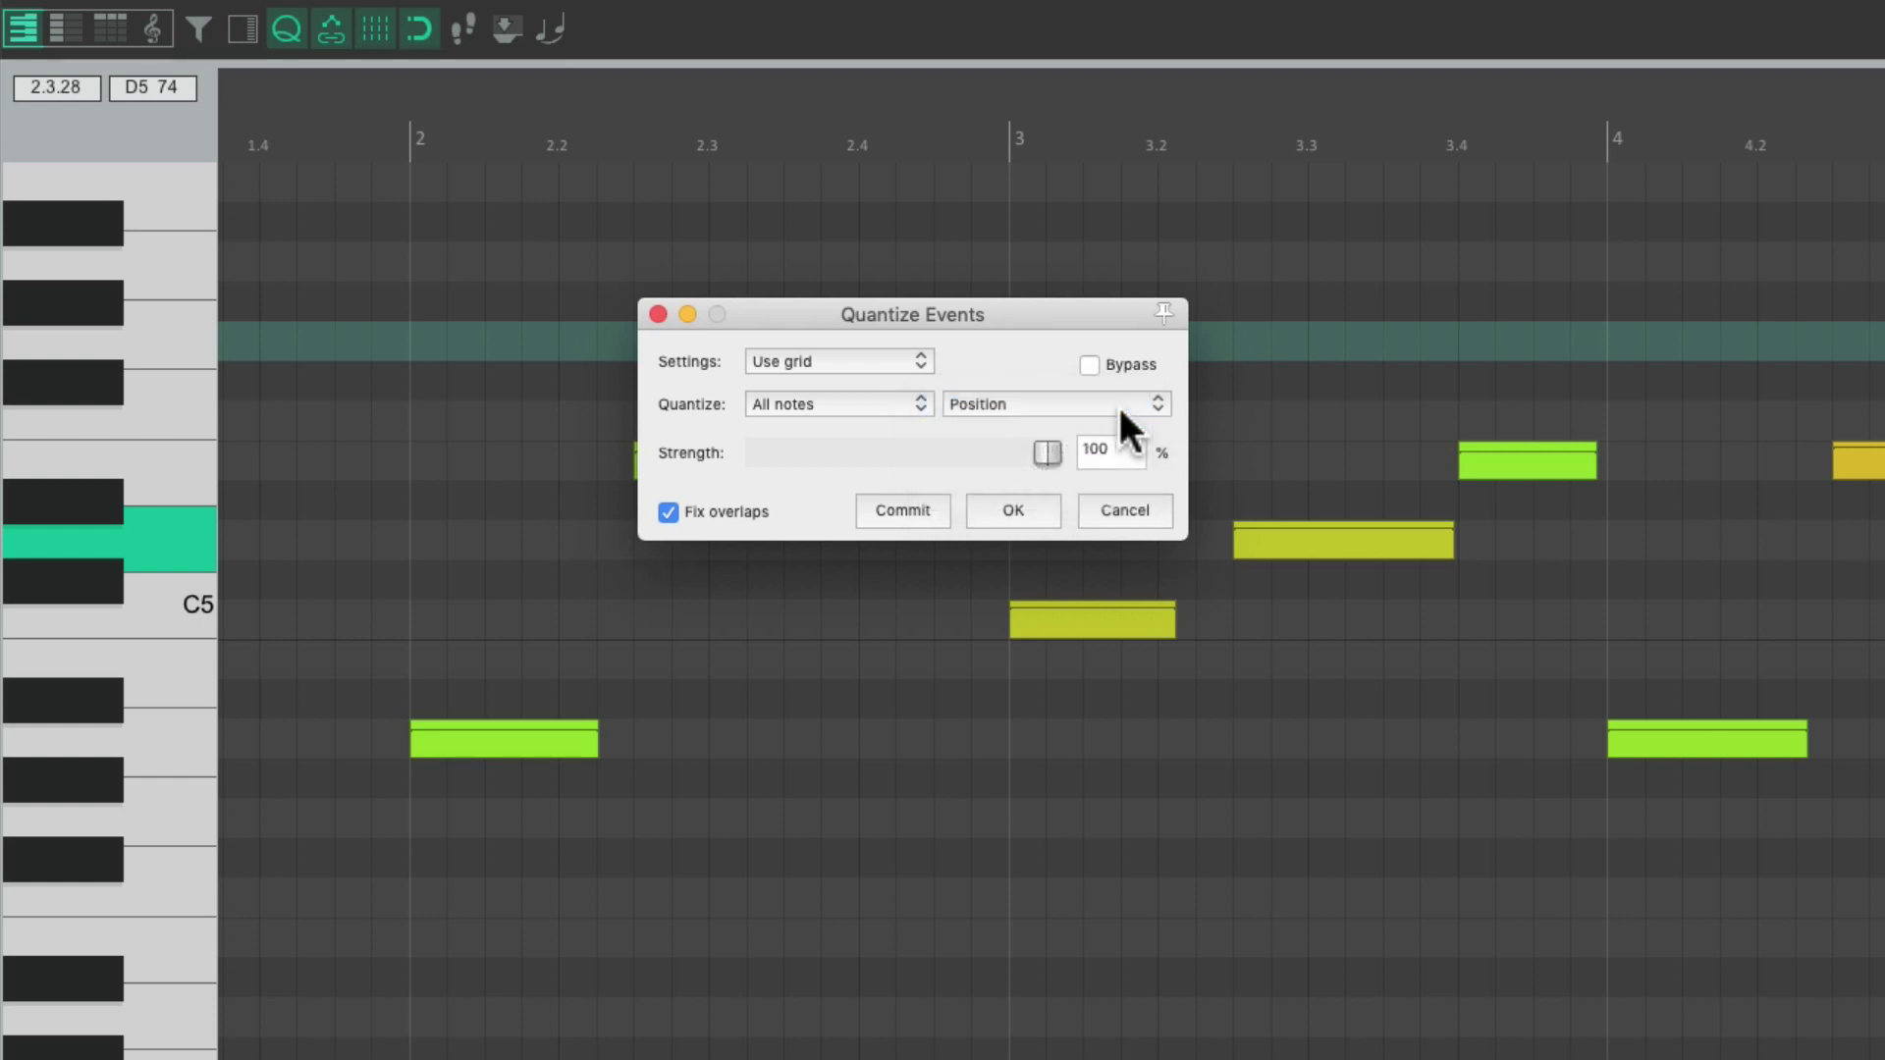
pyautogui.click(1027, 495)
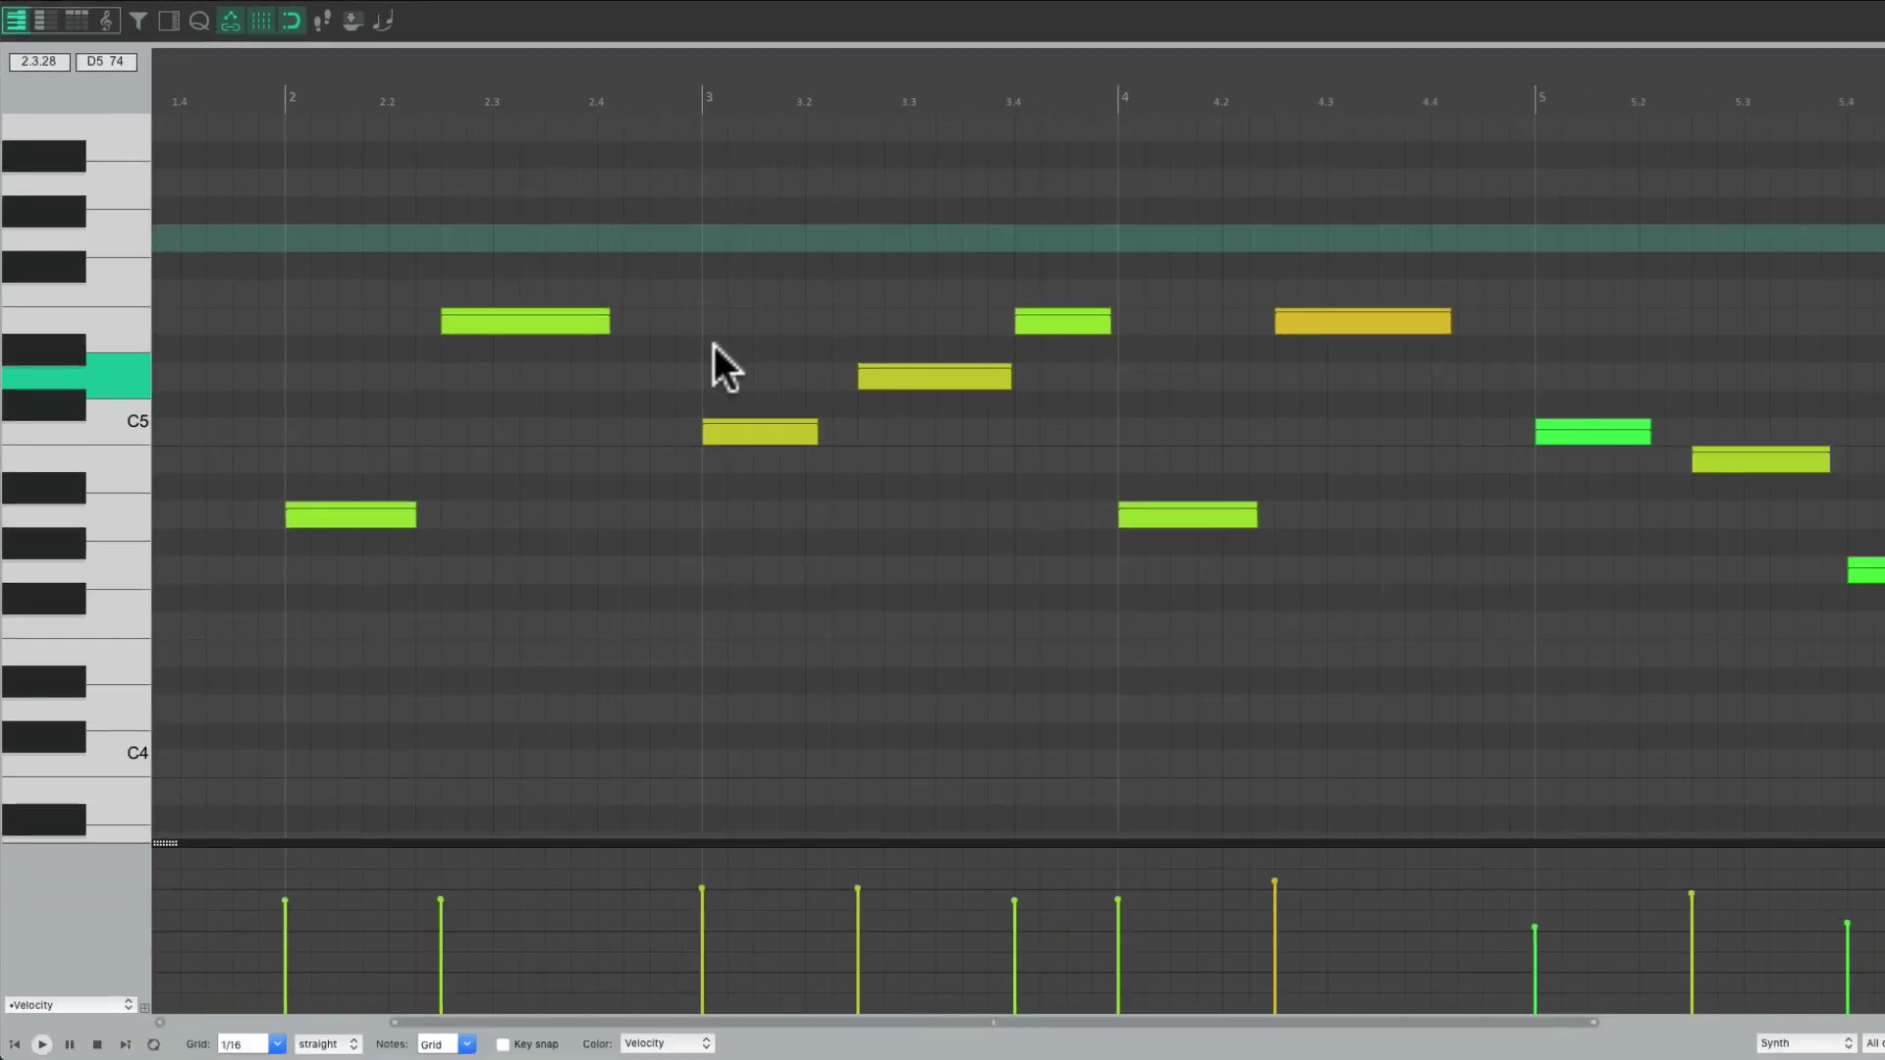
# - Play the quantized Synth part from bar 2, then stop
pyautogui.click(285, 103)
pyautogui.press('space')
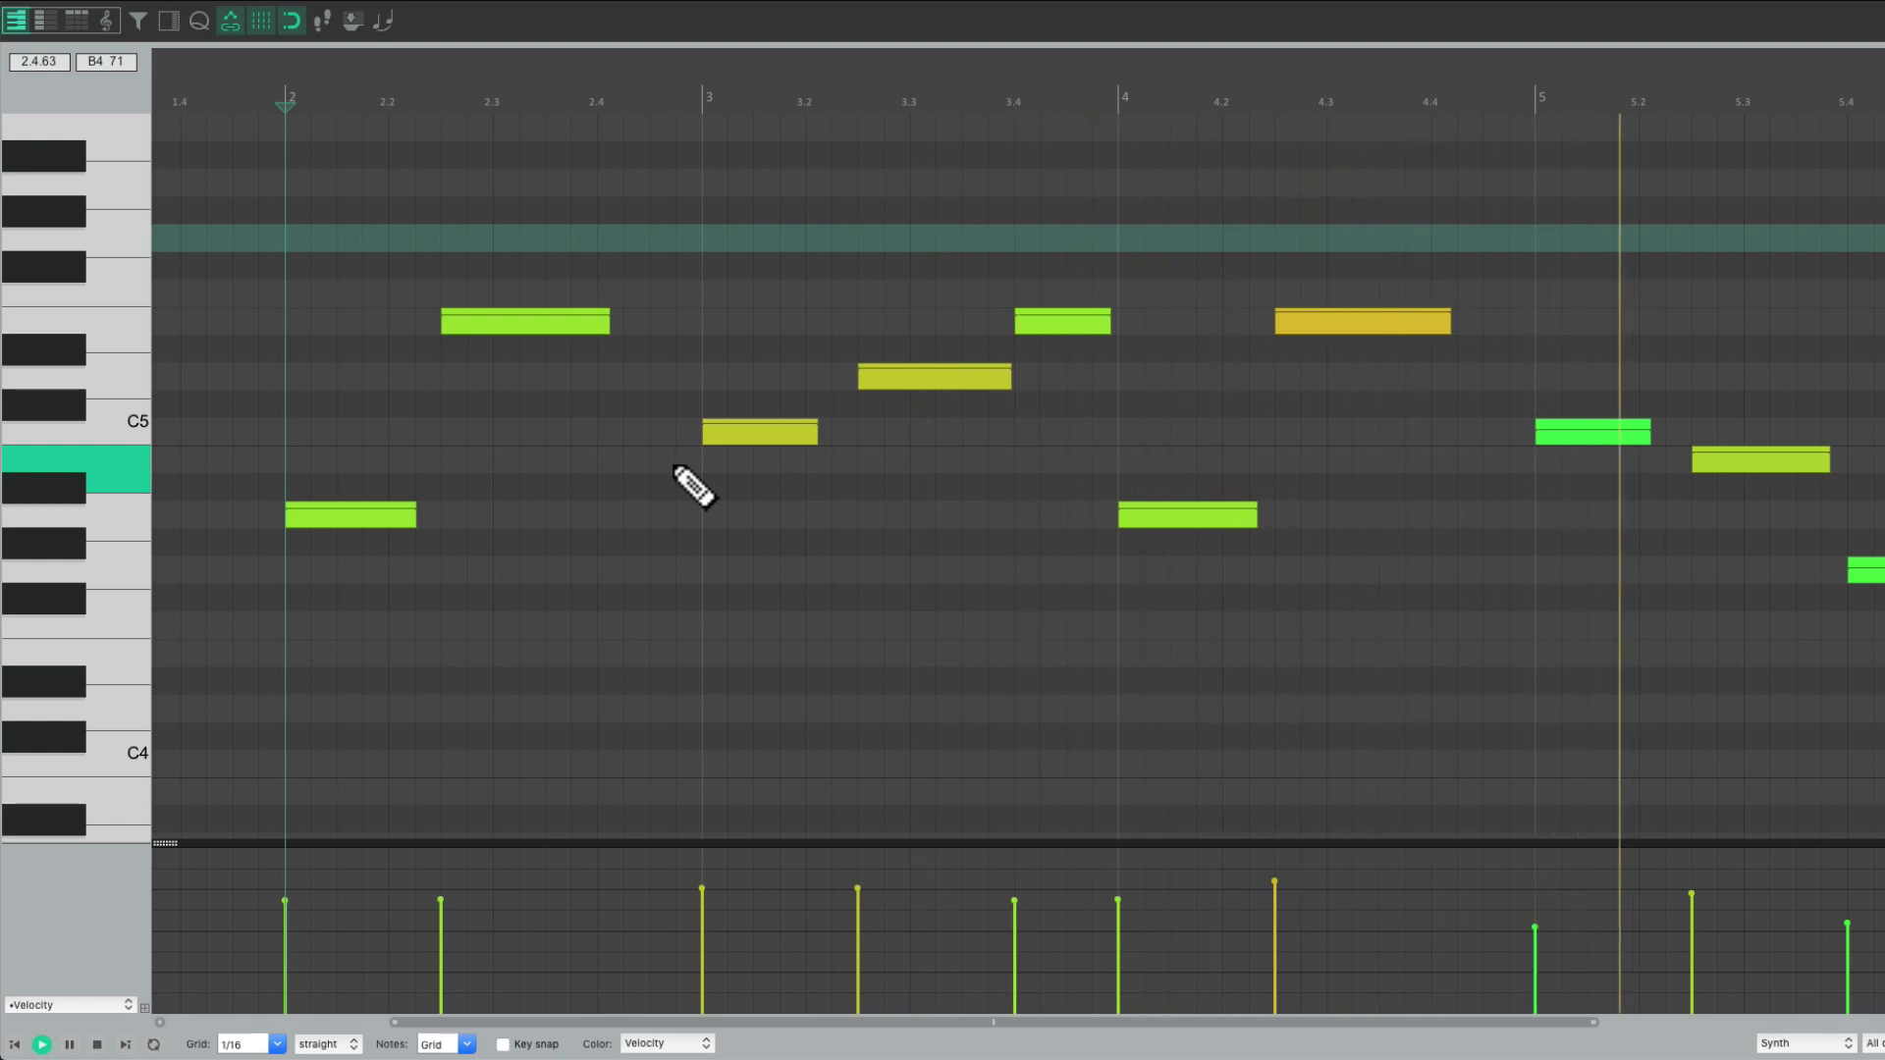
pyautogui.press('space')
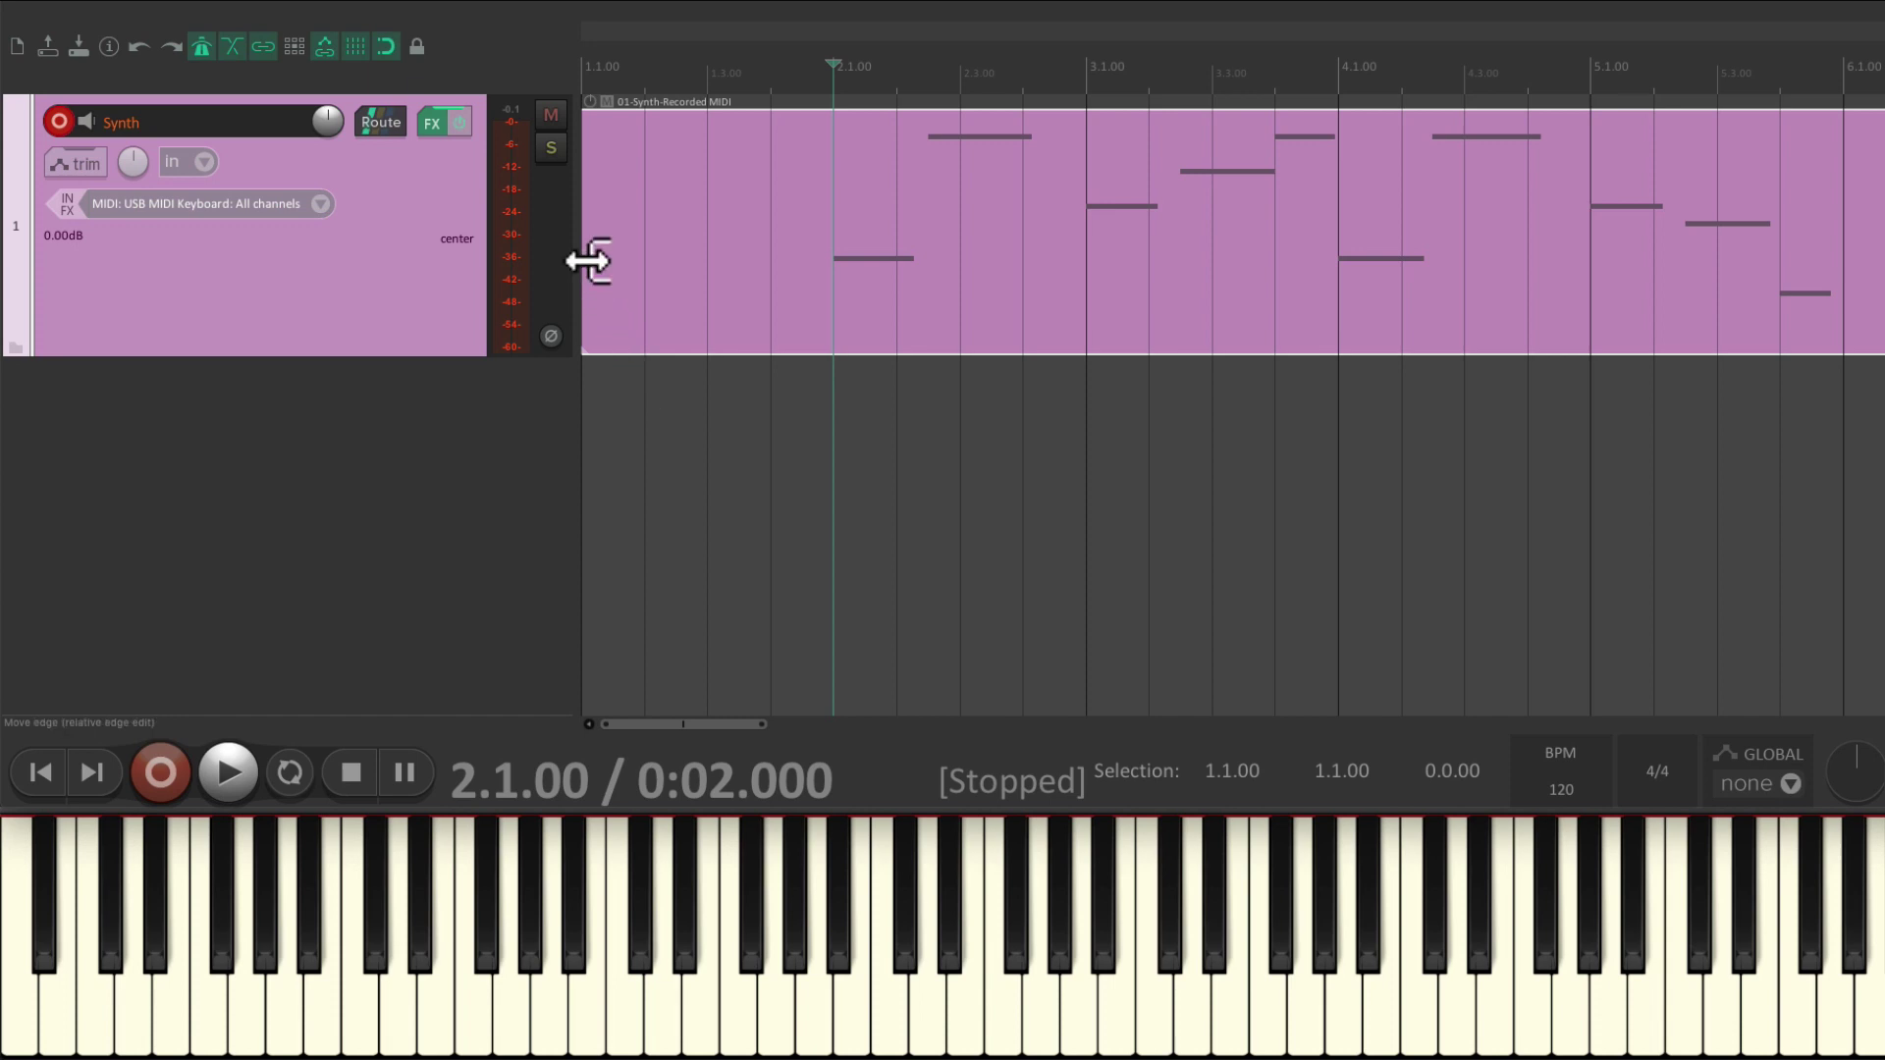
# - Trim the Synth item so it runs from 2.1.00 to 6.1.00
pyautogui.moveTo(589, 260); pyautogui.dragTo(837, 252)
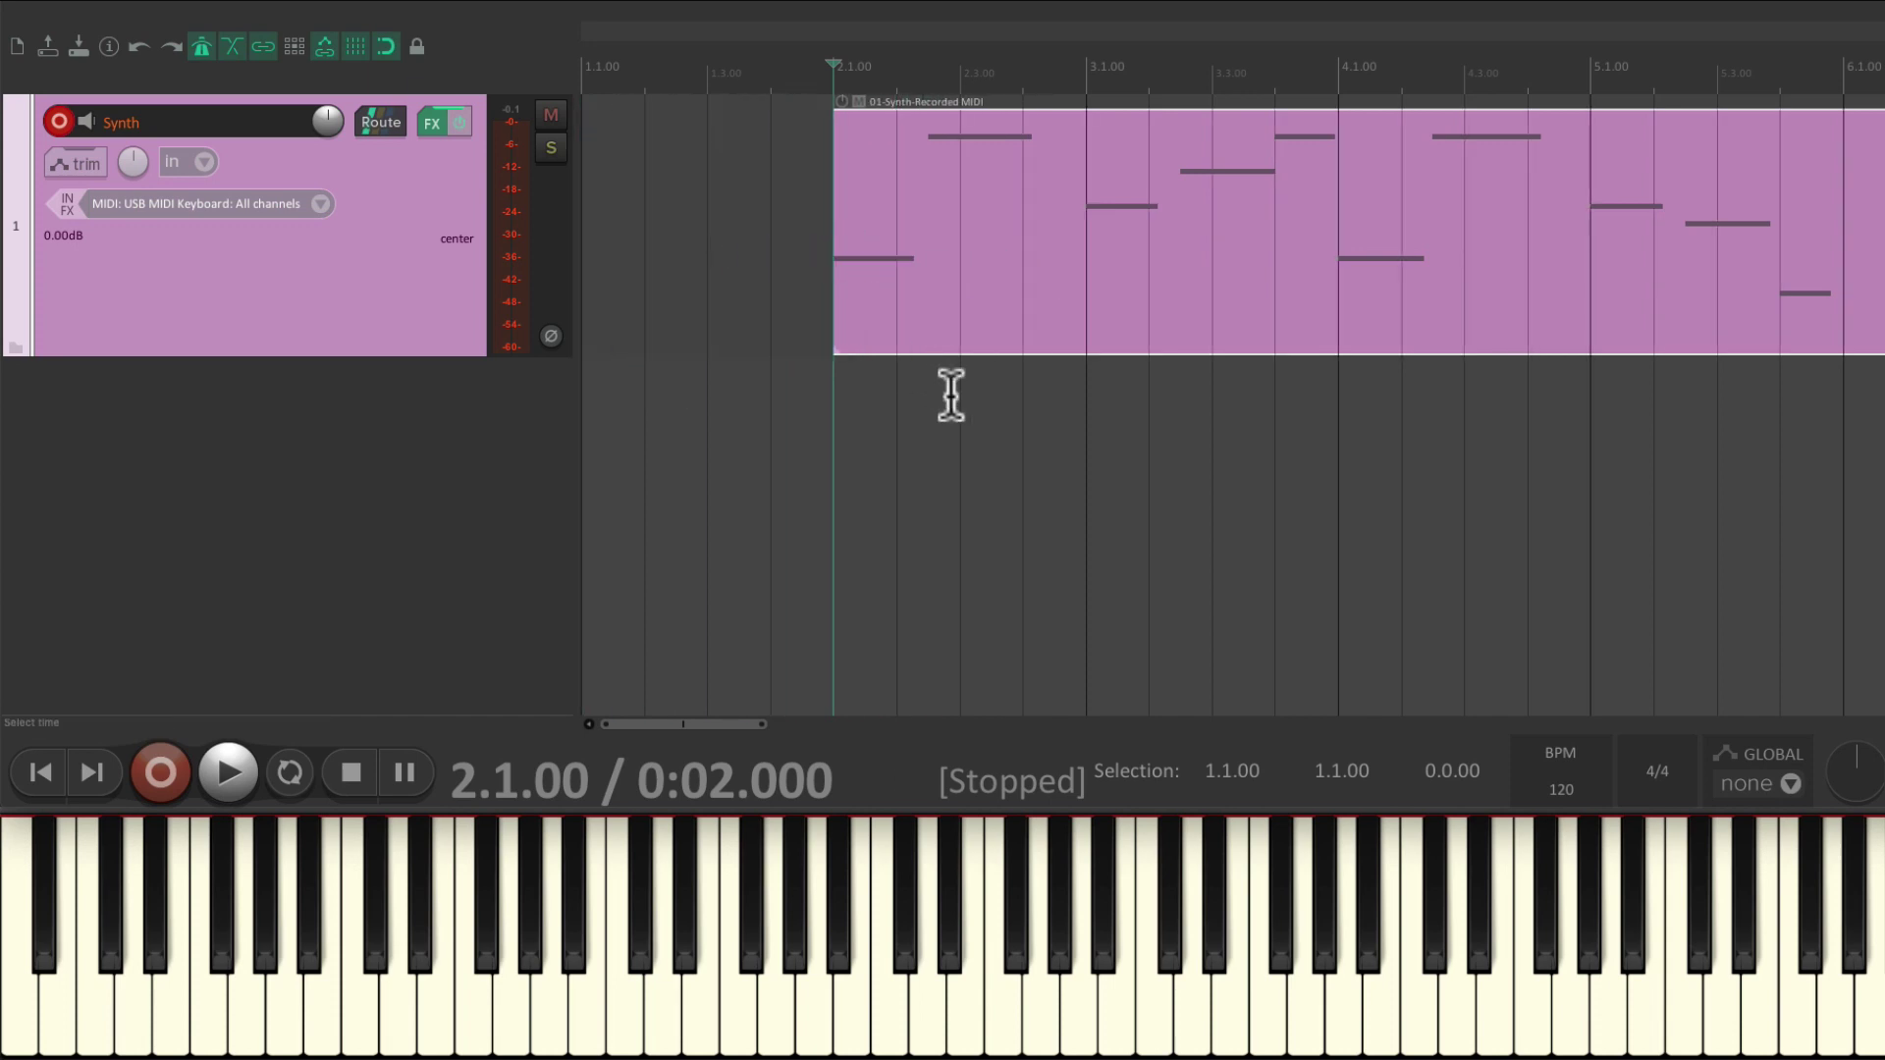
pyautogui.hscroll(5, 1088, 416)
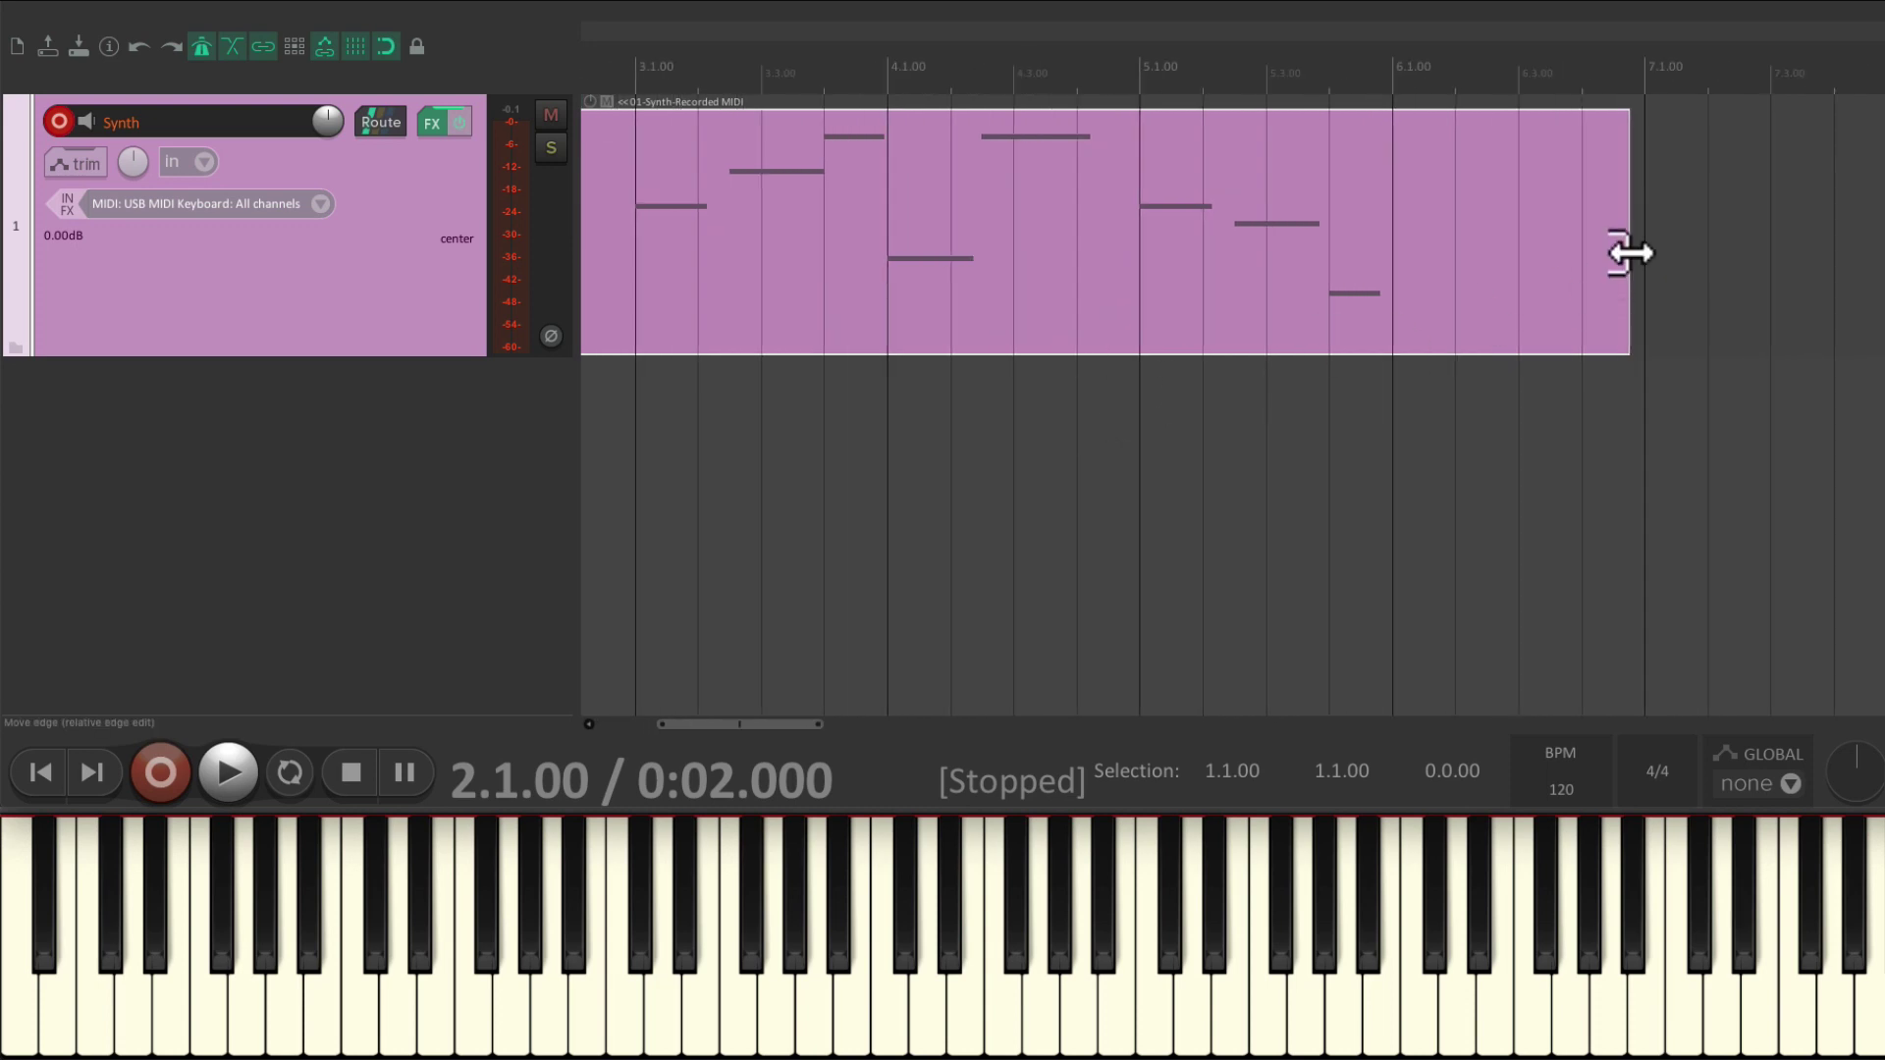
pyautogui.moveTo(1626, 259); pyautogui.dragTo(1395, 265)
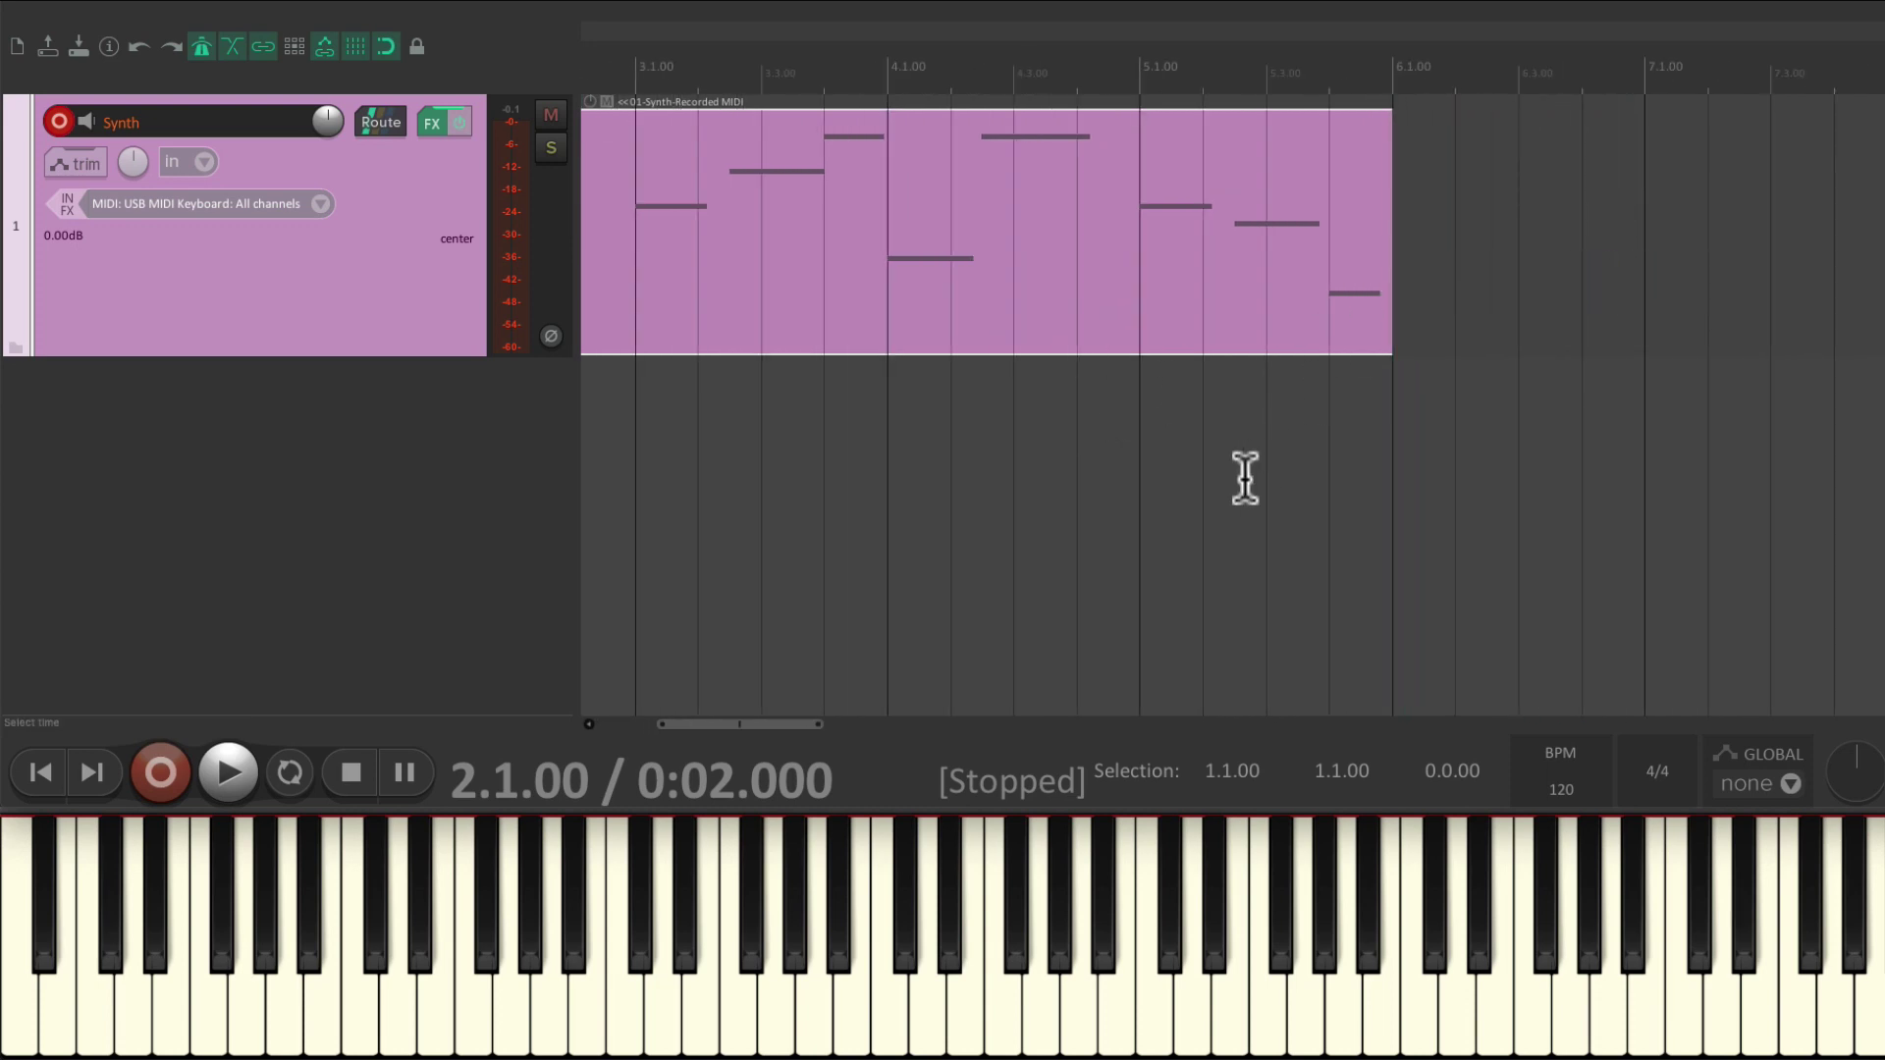
pyautogui.hscroll(-6, 1245, 477)
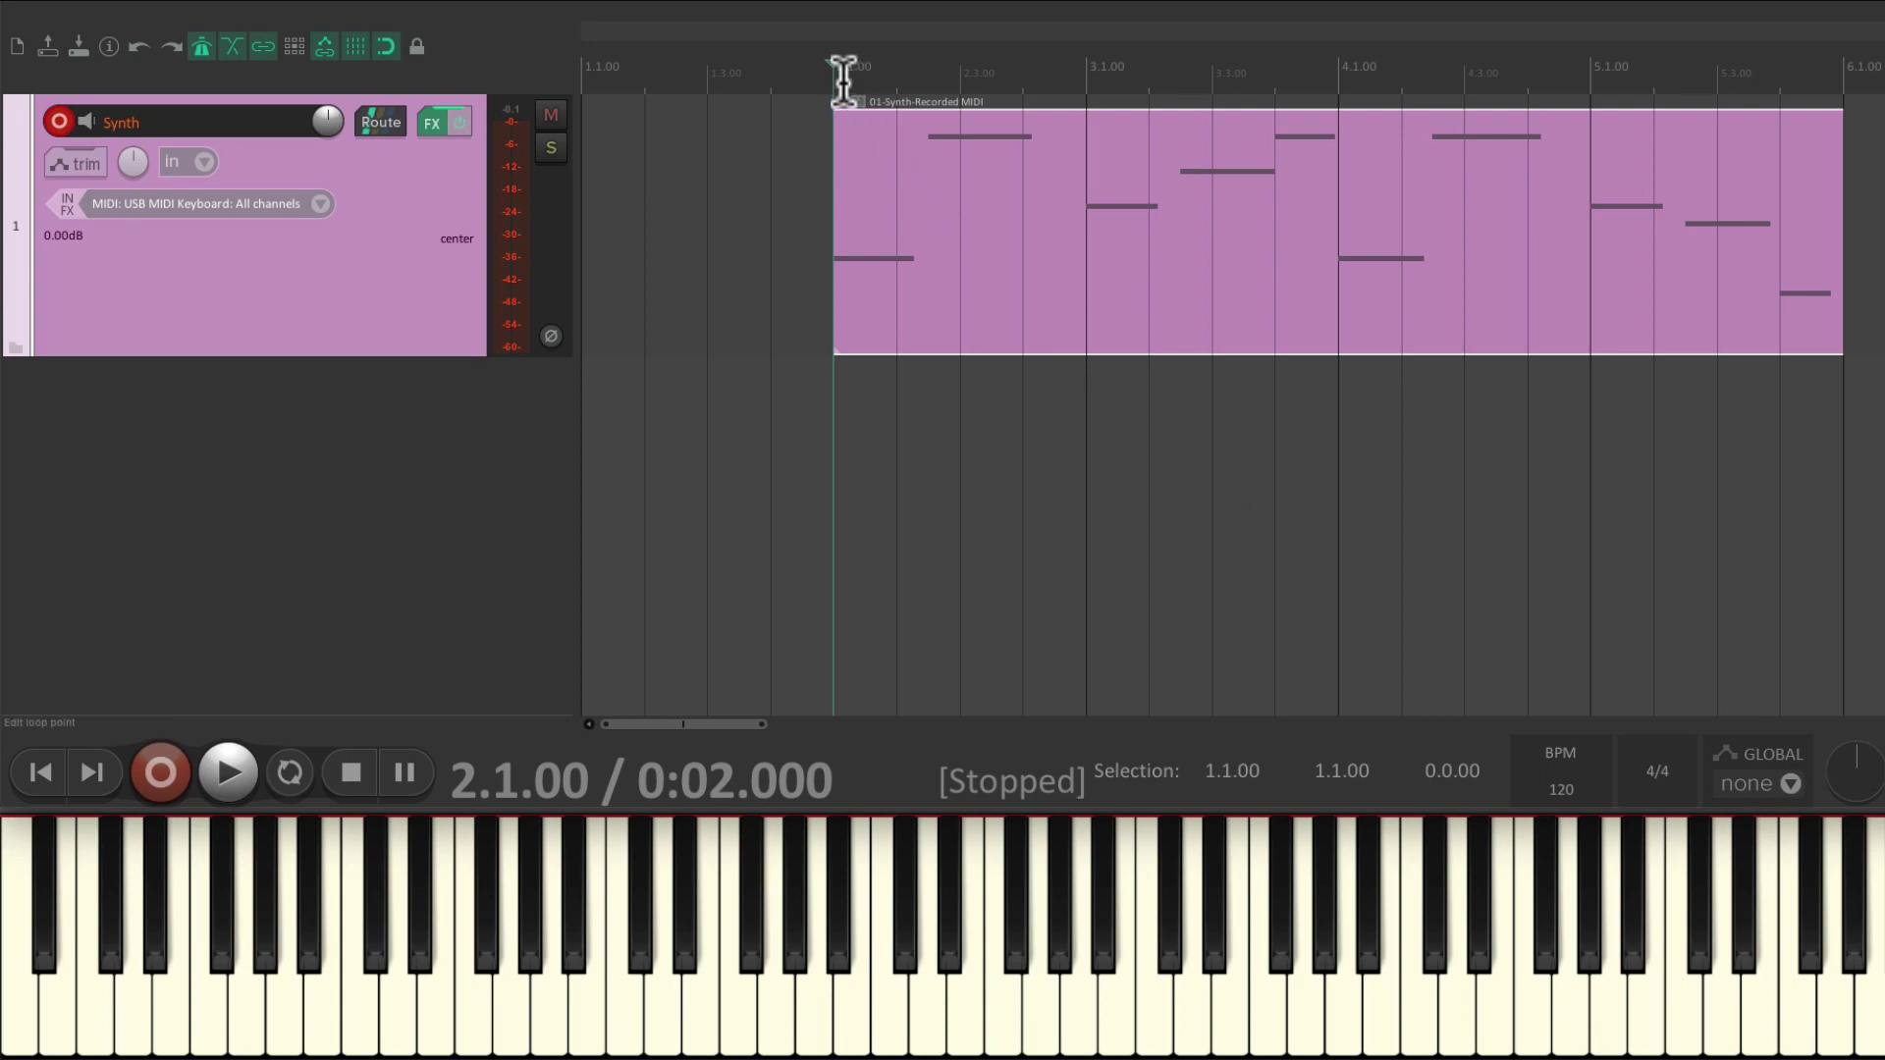
# - Loop a bar 2–6 time selection with Repeat on, playing it with the metronome switched off
pyautogui.moveTo(842, 83); pyautogui.dragTo(1834, 86)
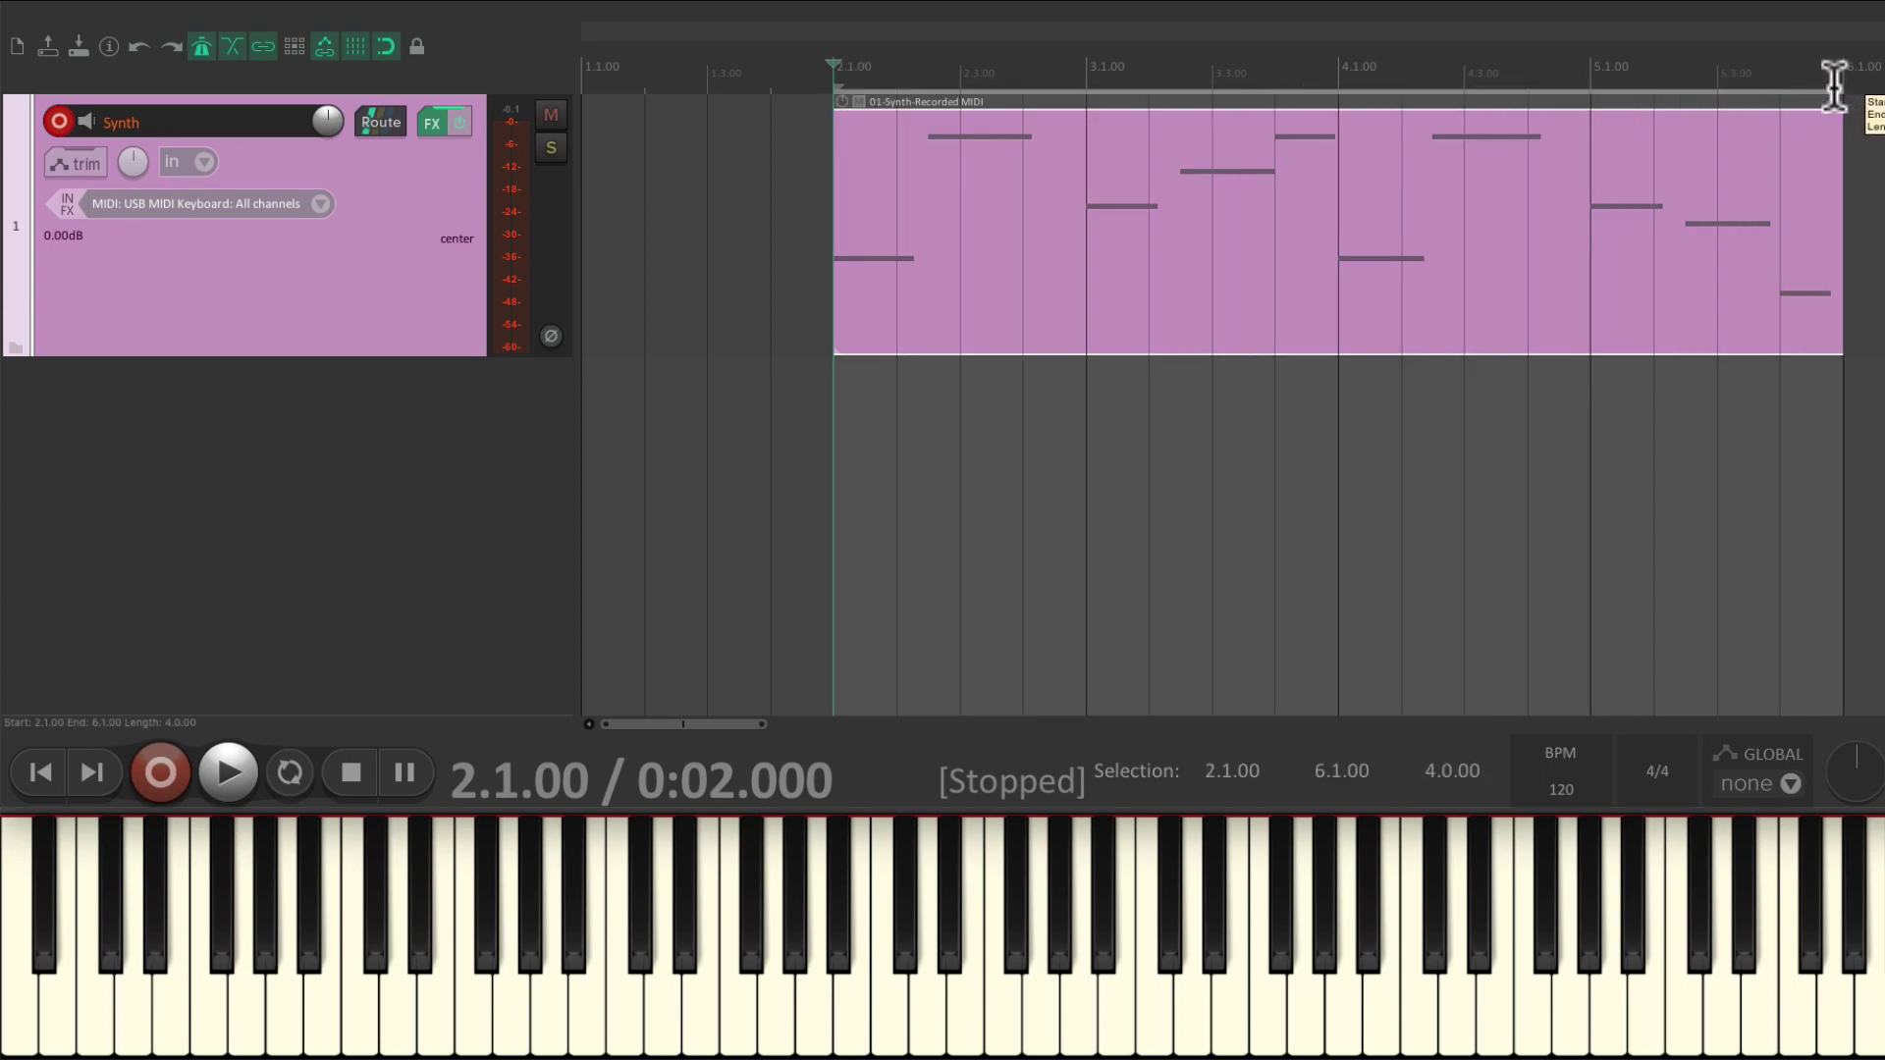
pyautogui.click(296, 781)
pyautogui.press('space')
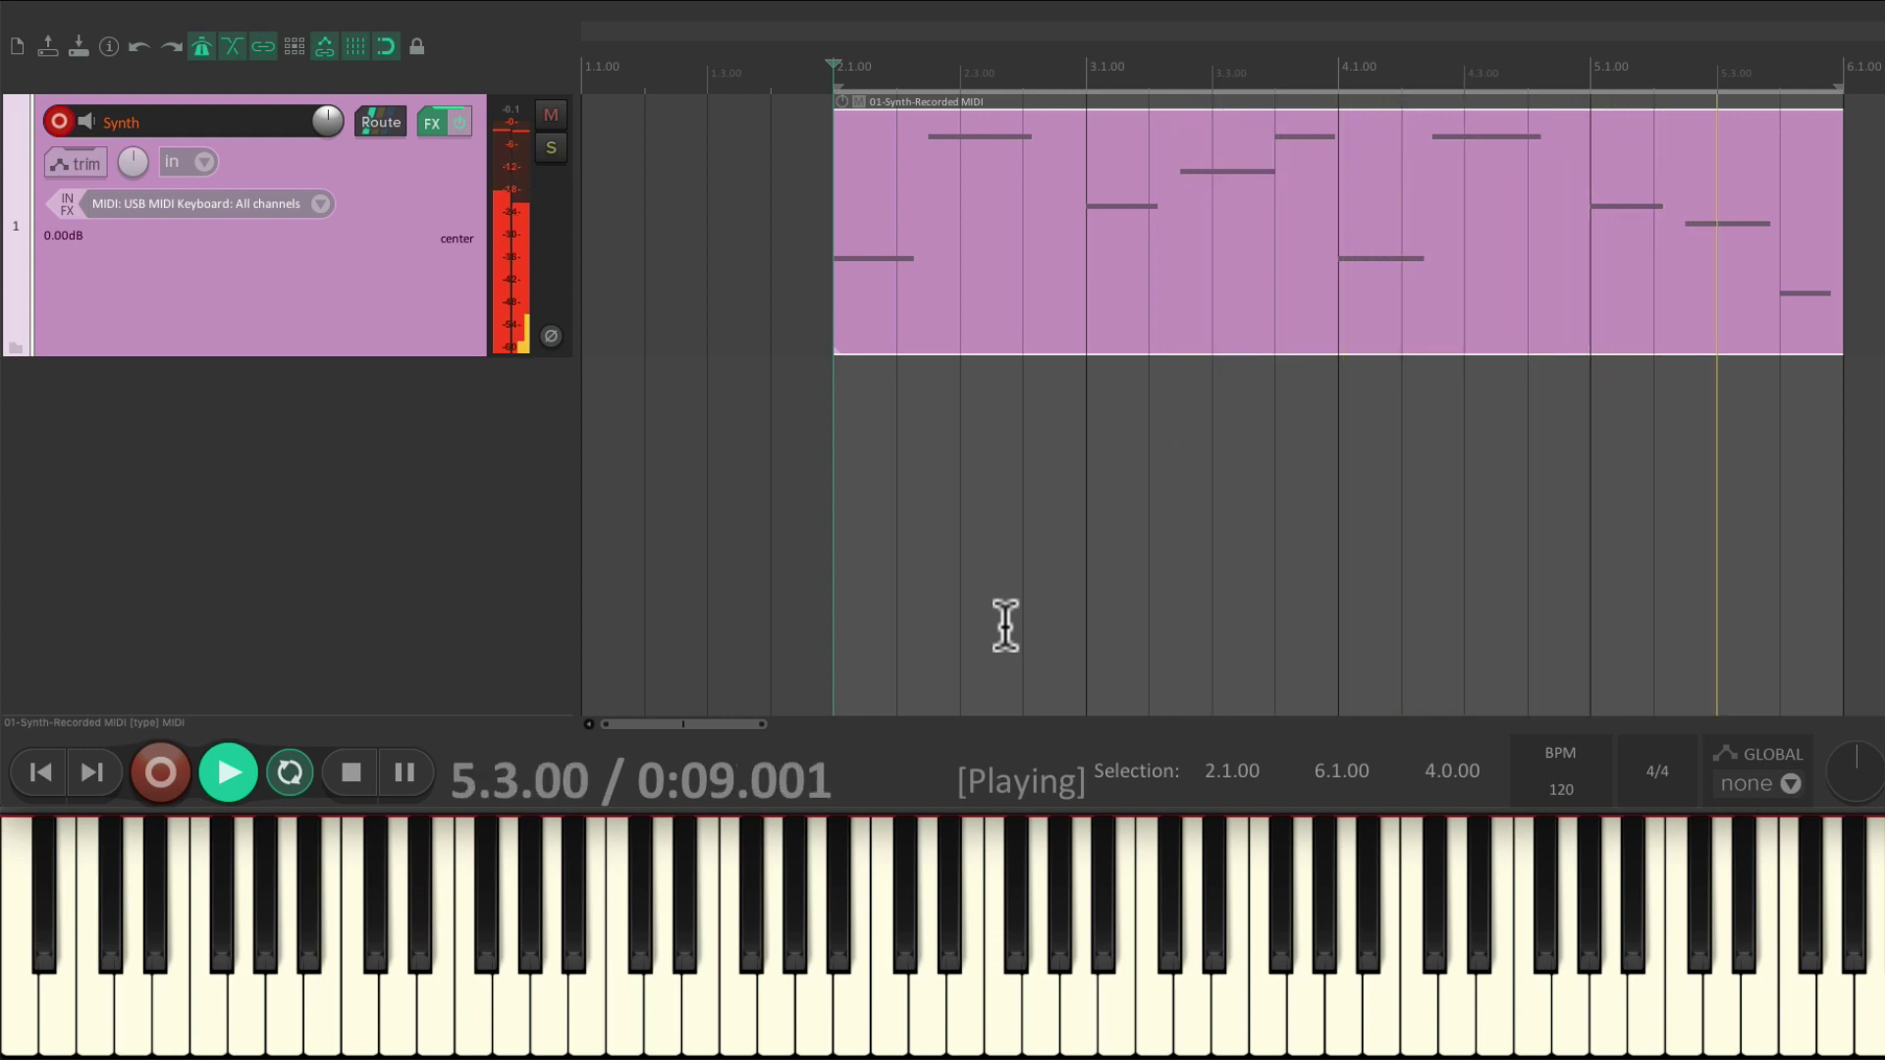
pyautogui.click(202, 47)
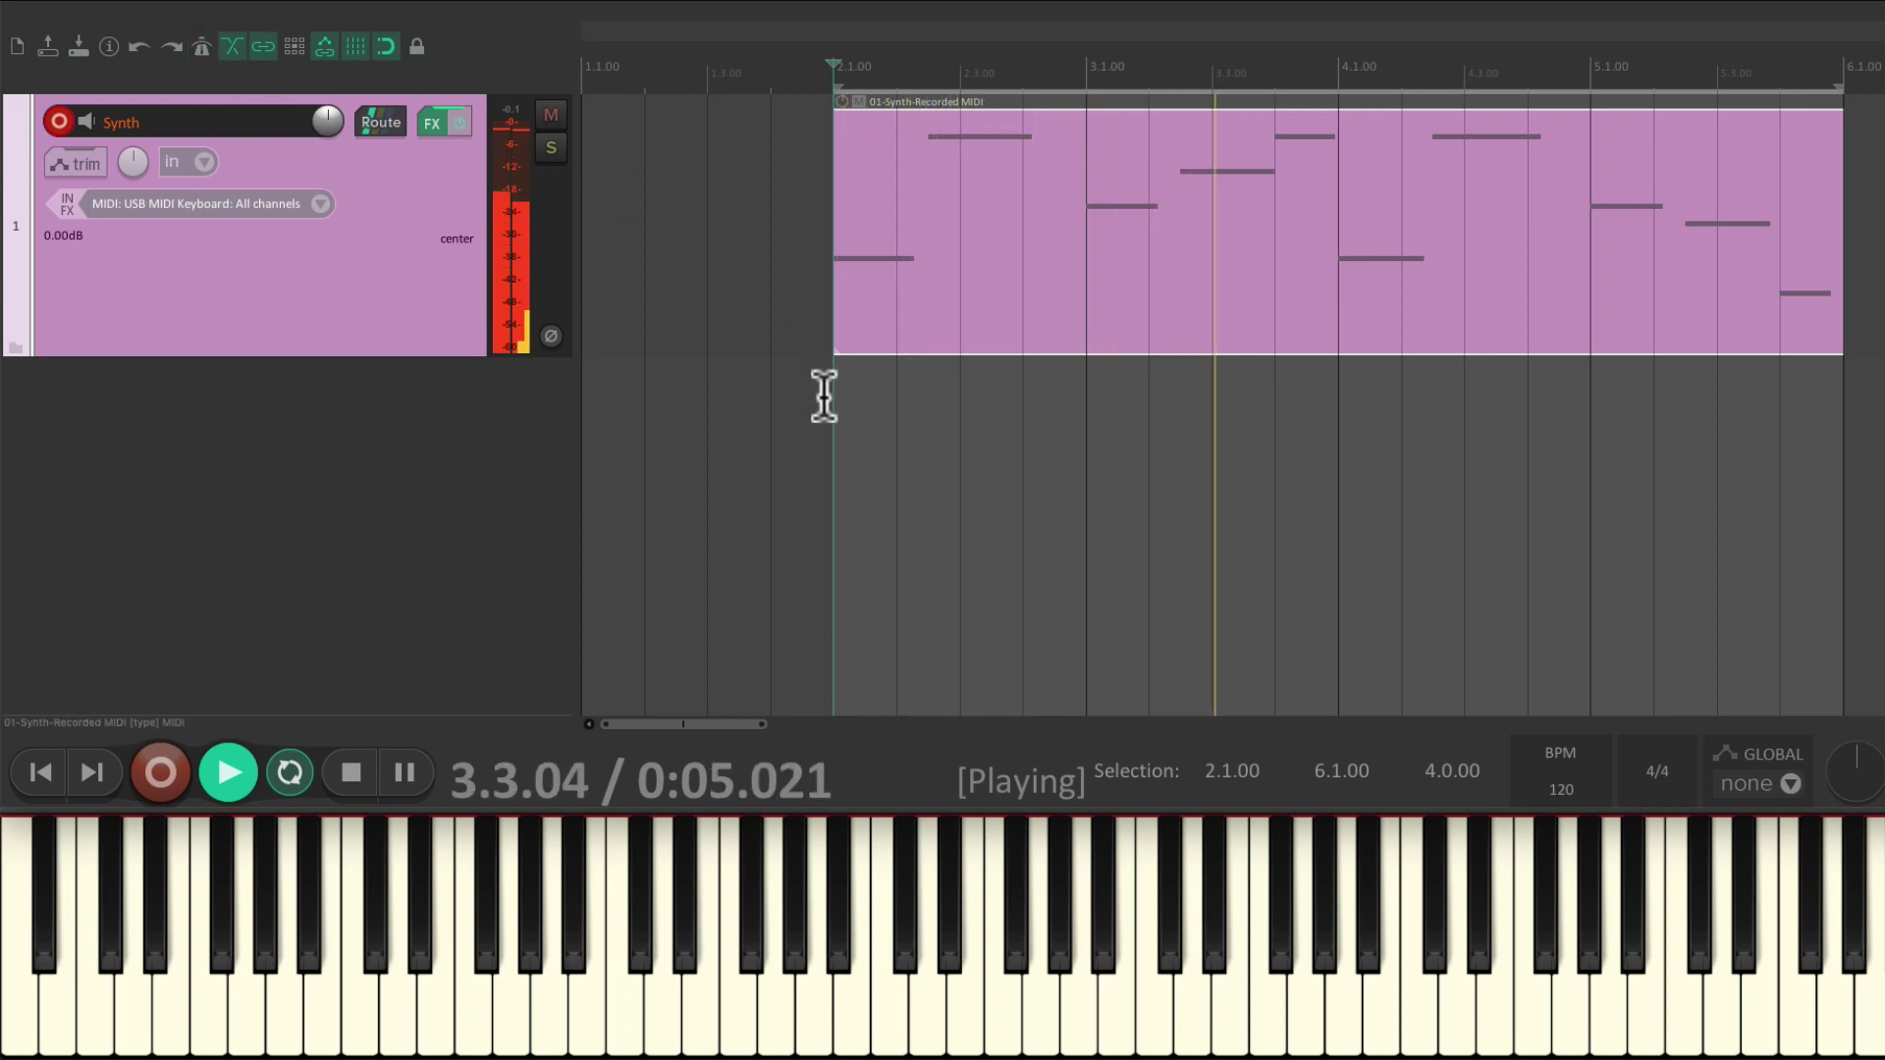
pyautogui.press('space')
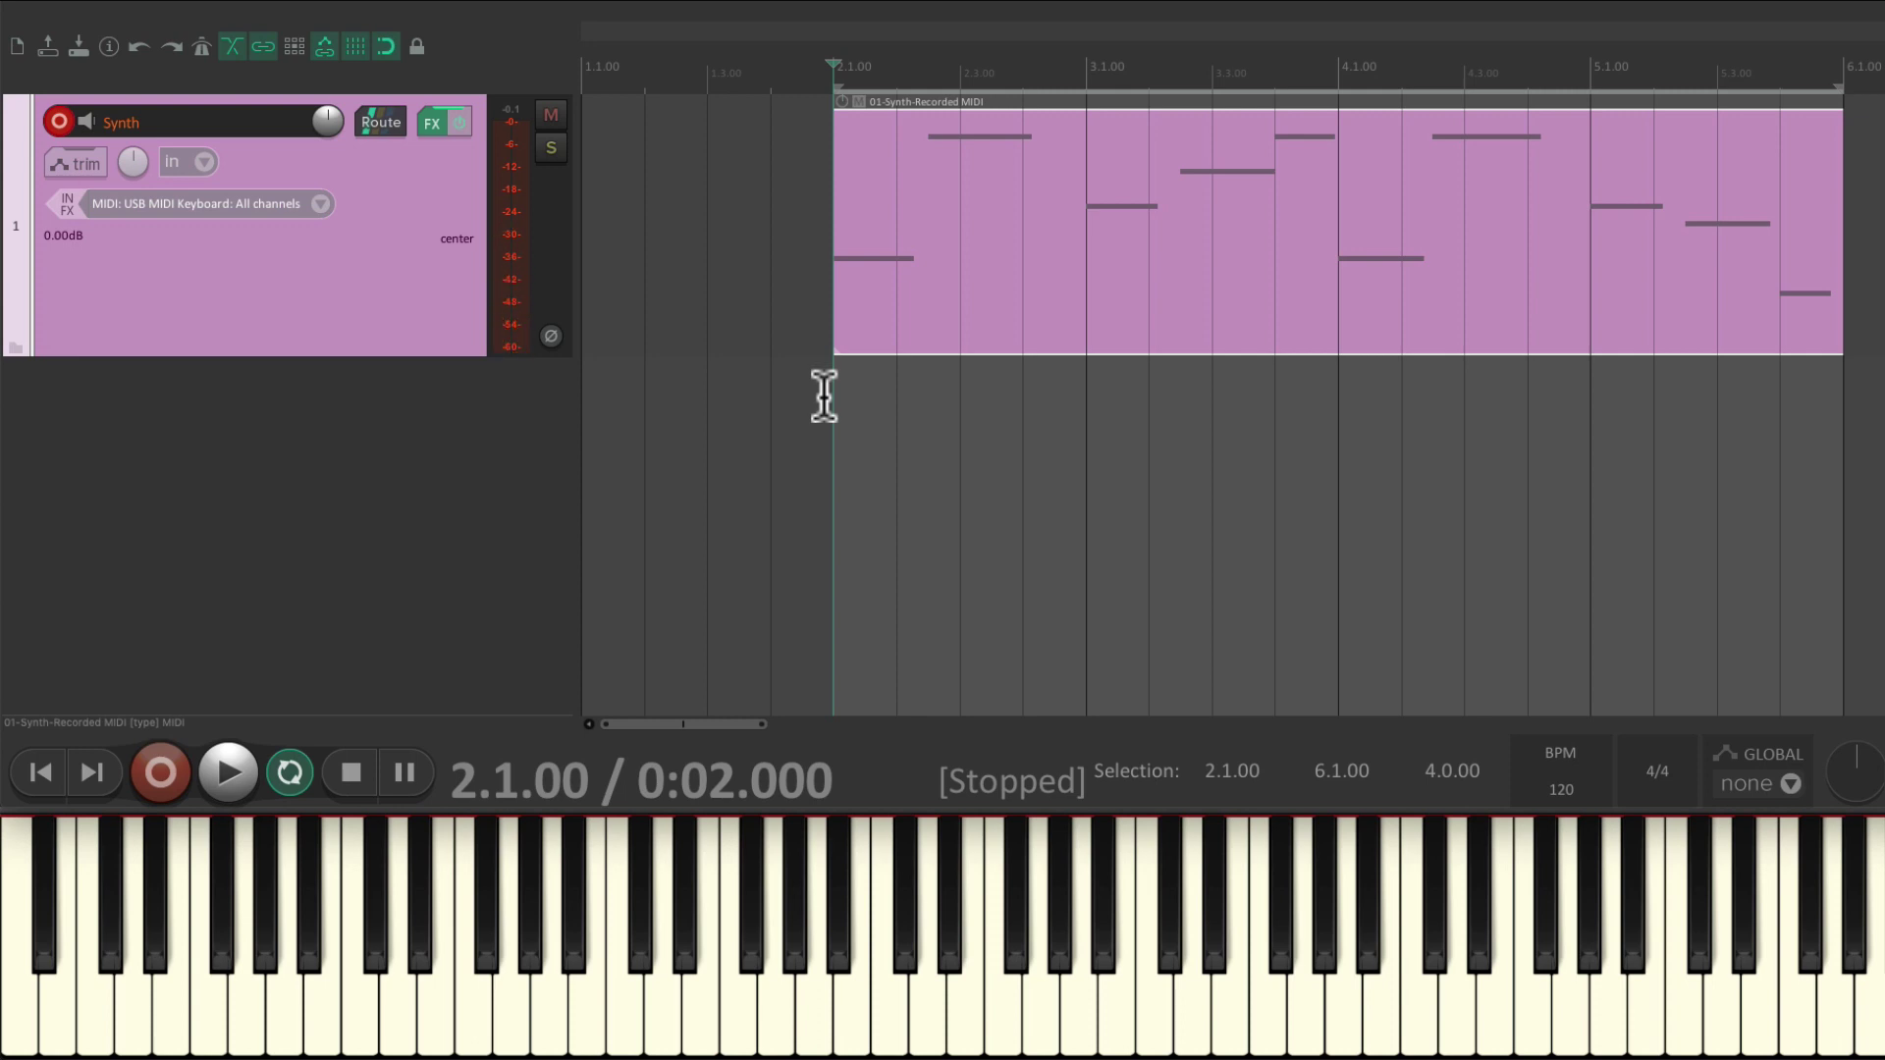
# - Add a new track below Synth and name it Drums
pyautogui.doubleClick(402, 481)
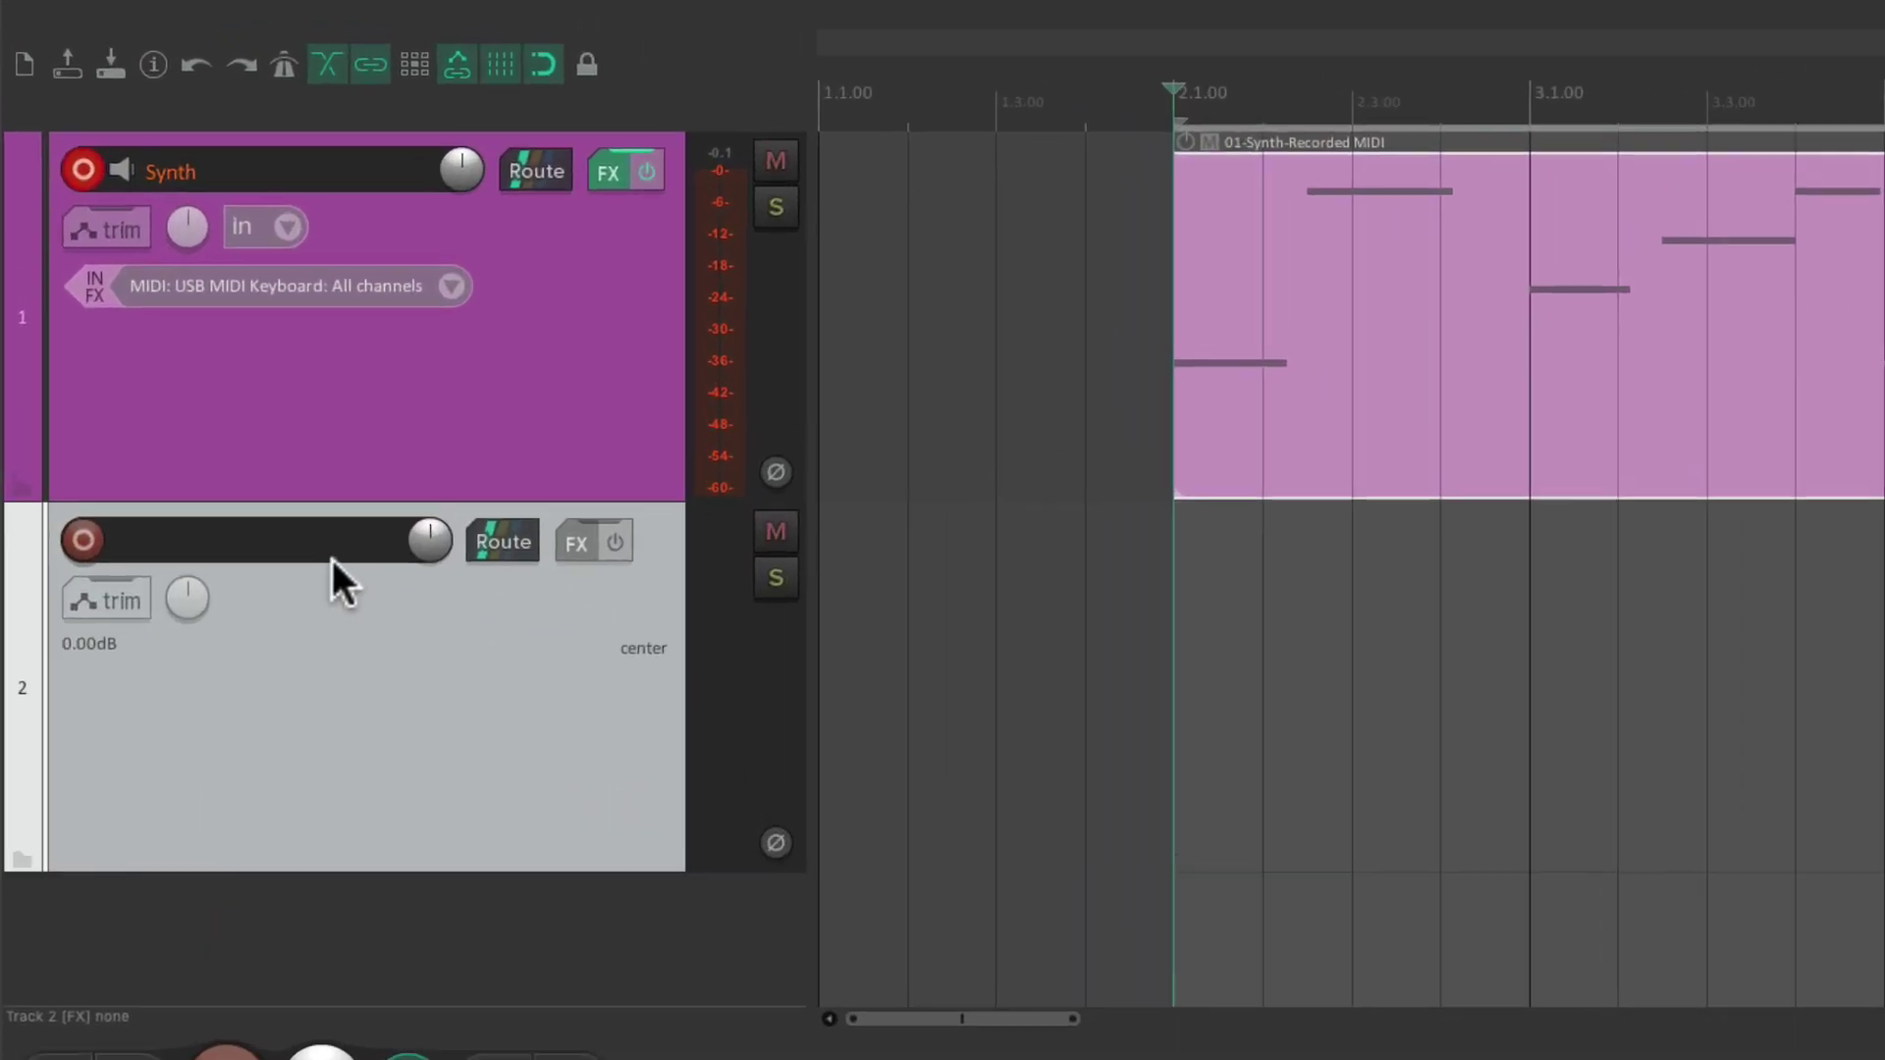
pyautogui.doubleClick(230, 385)
pyautogui.write('Drums')
pyautogui.press('Return')
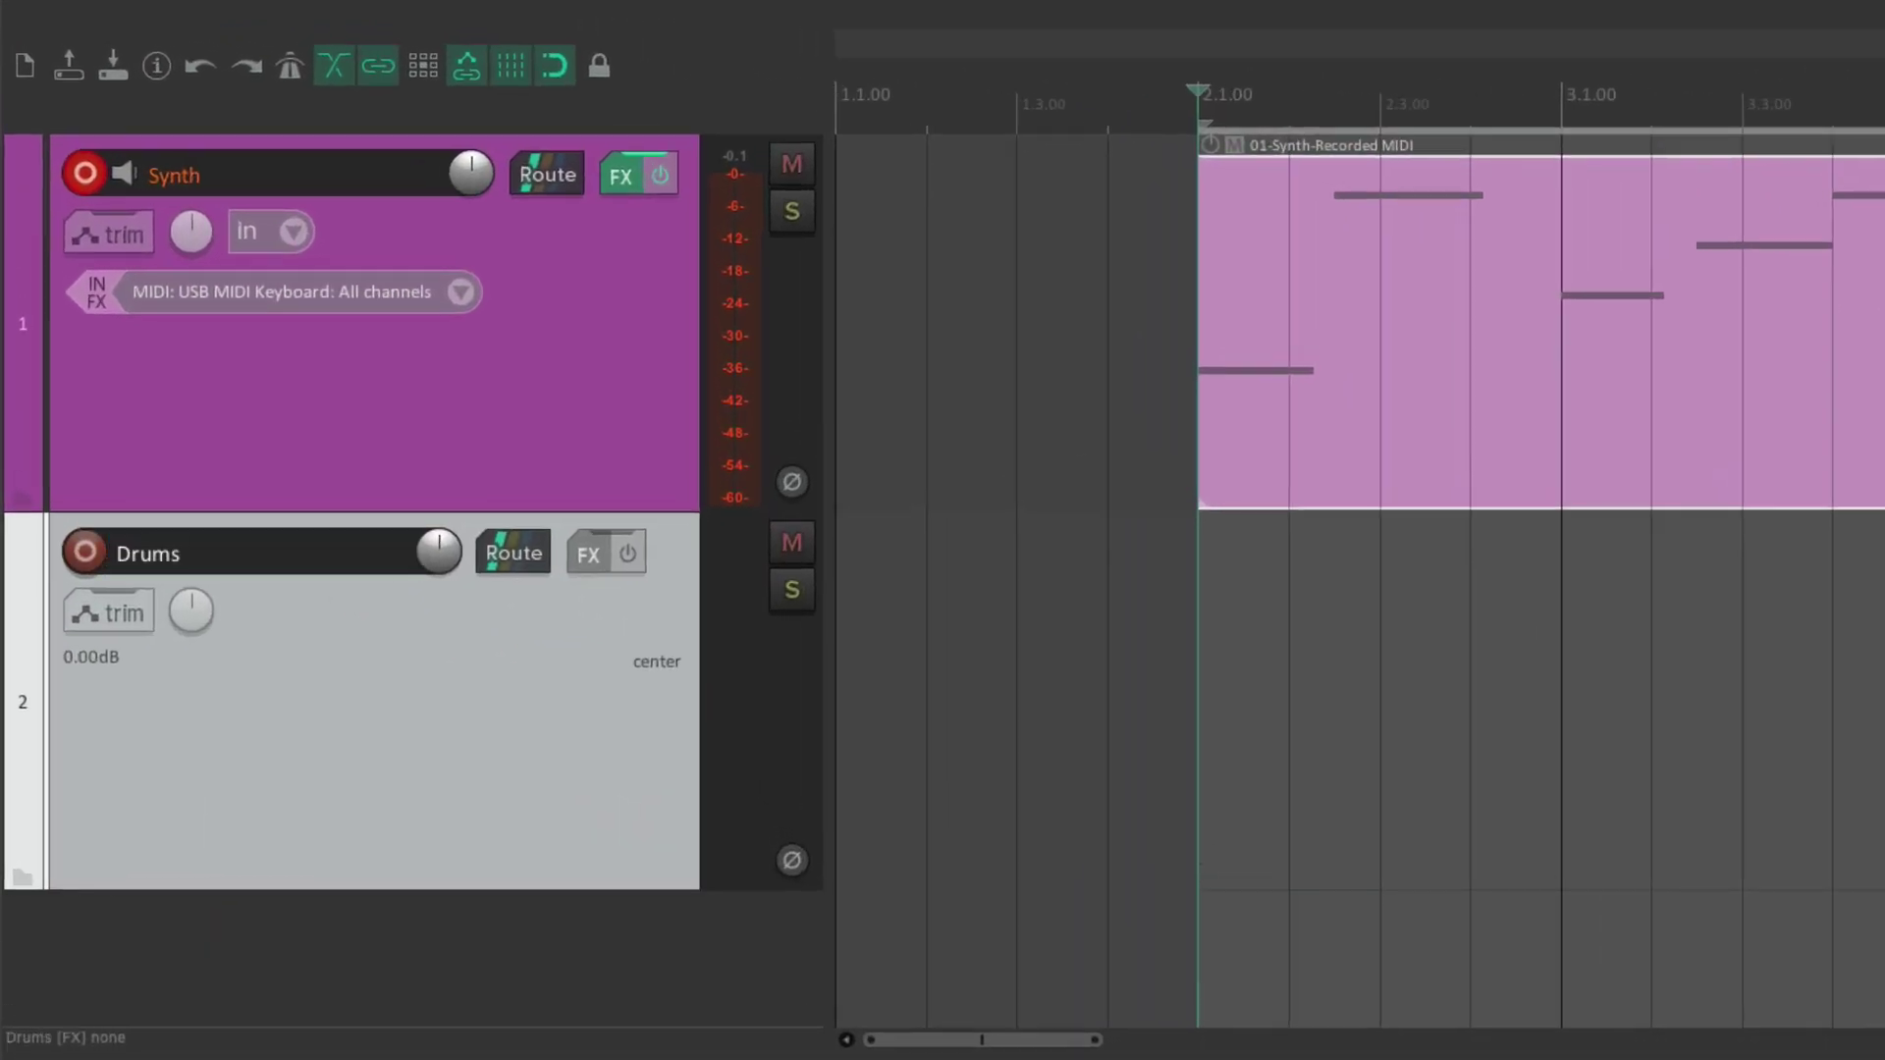
# - Disarm Synth, arm Drums with USB MIDI Keyboard all-channels input, and colour Drums green
pyautogui.click(69, 172)
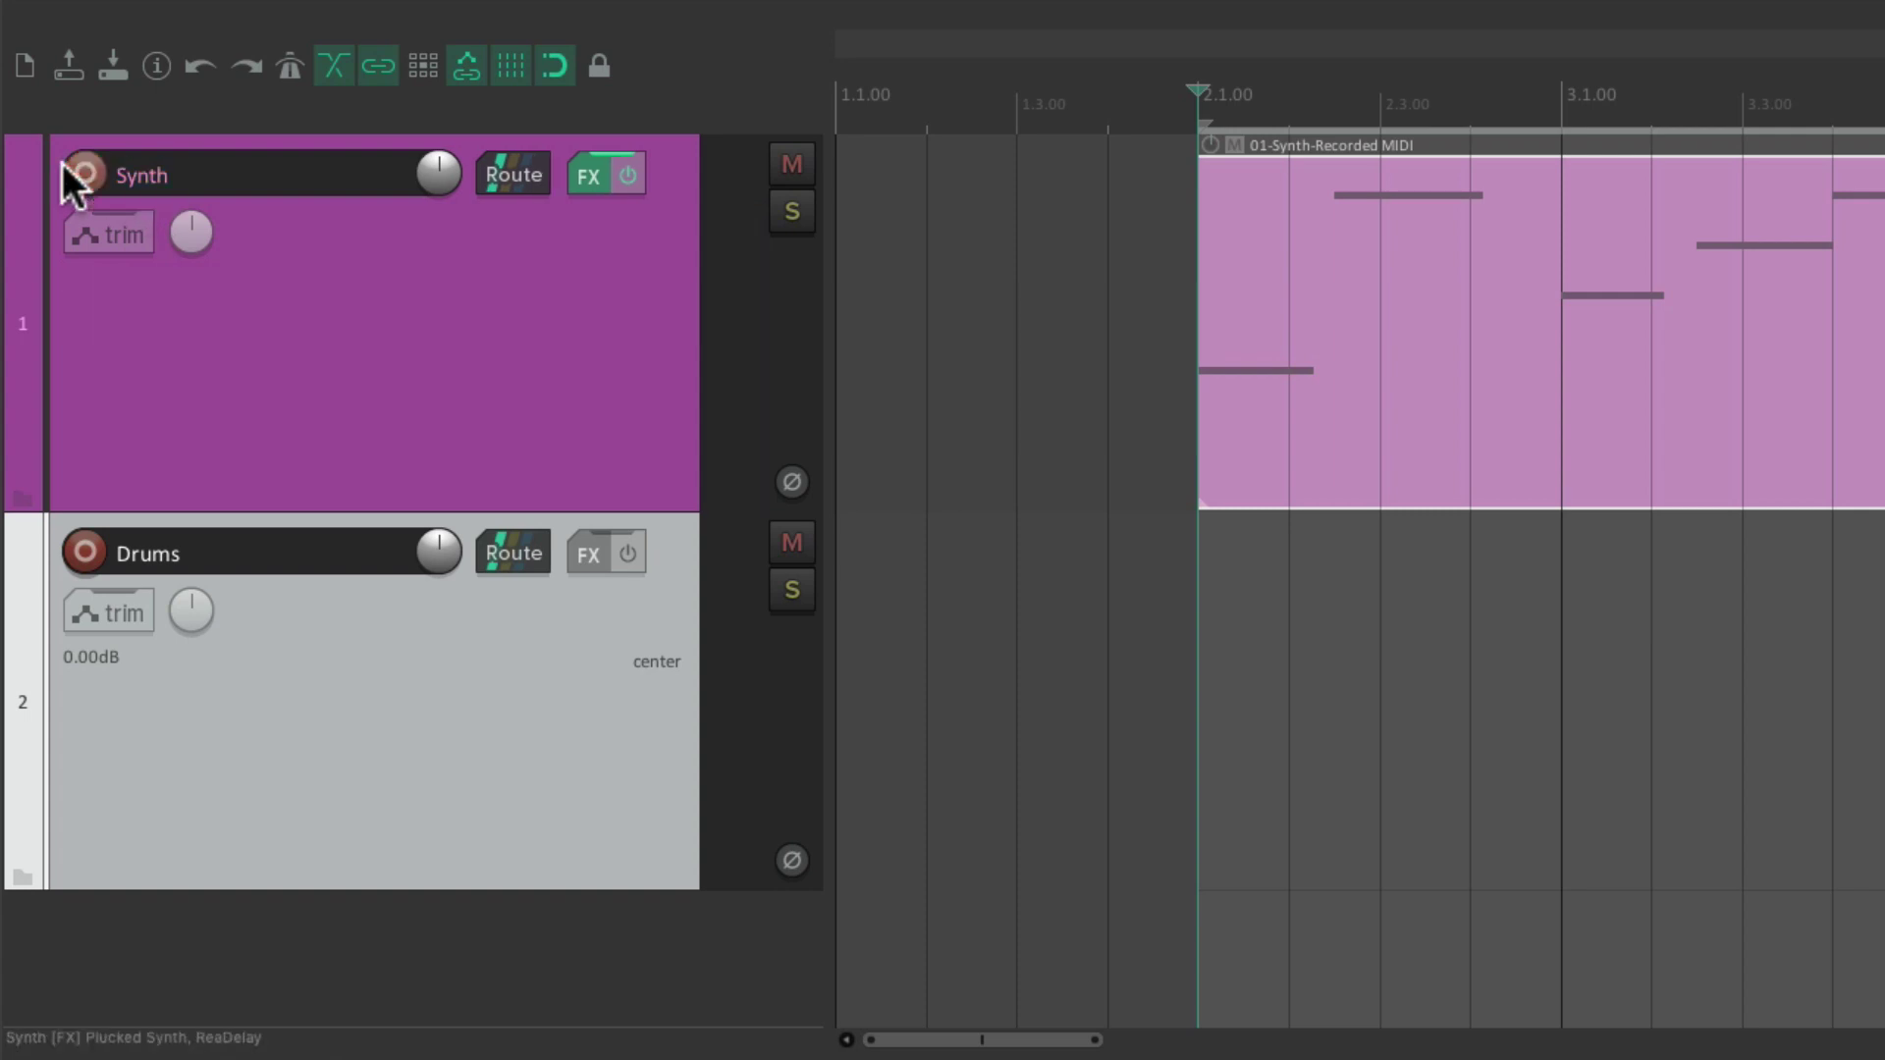
pyautogui.click(85, 552)
pyautogui.click(454, 671)
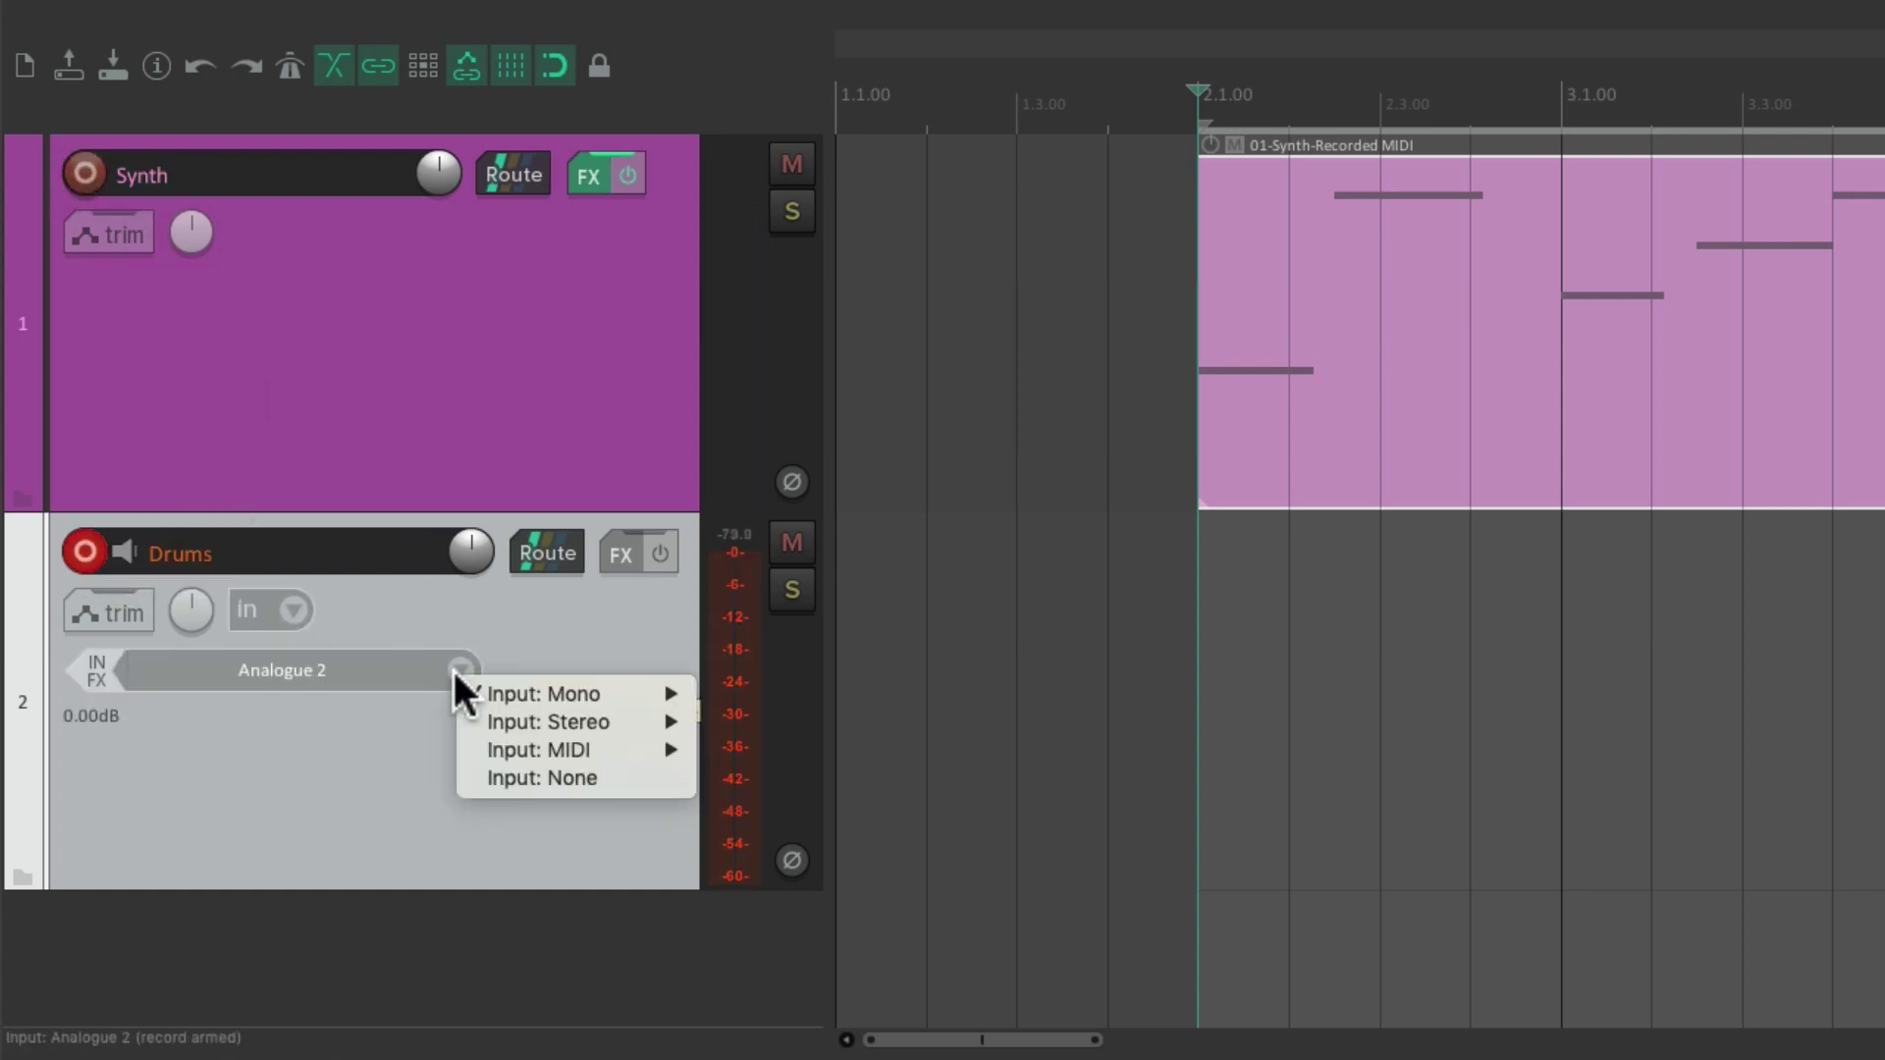
pyautogui.moveTo(488, 748)
pyautogui.moveTo(714, 755)
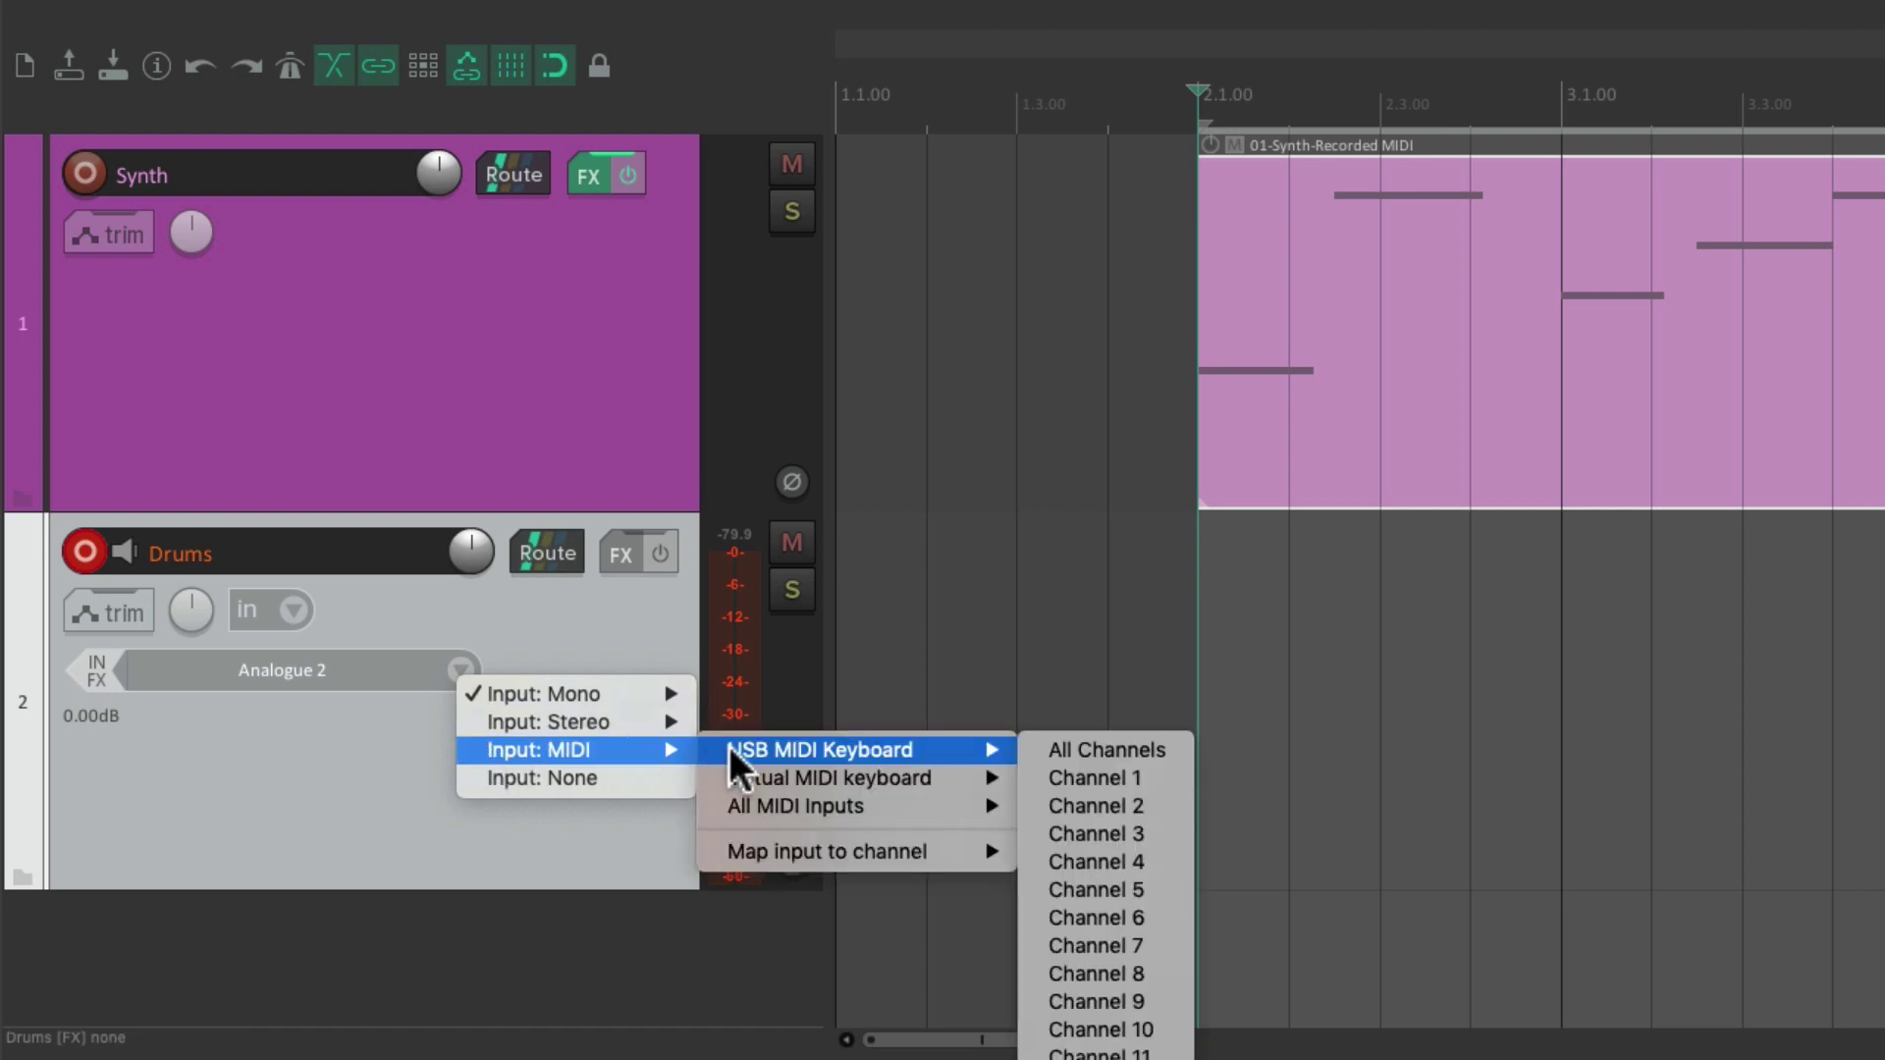
pyautogui.click(1027, 750)
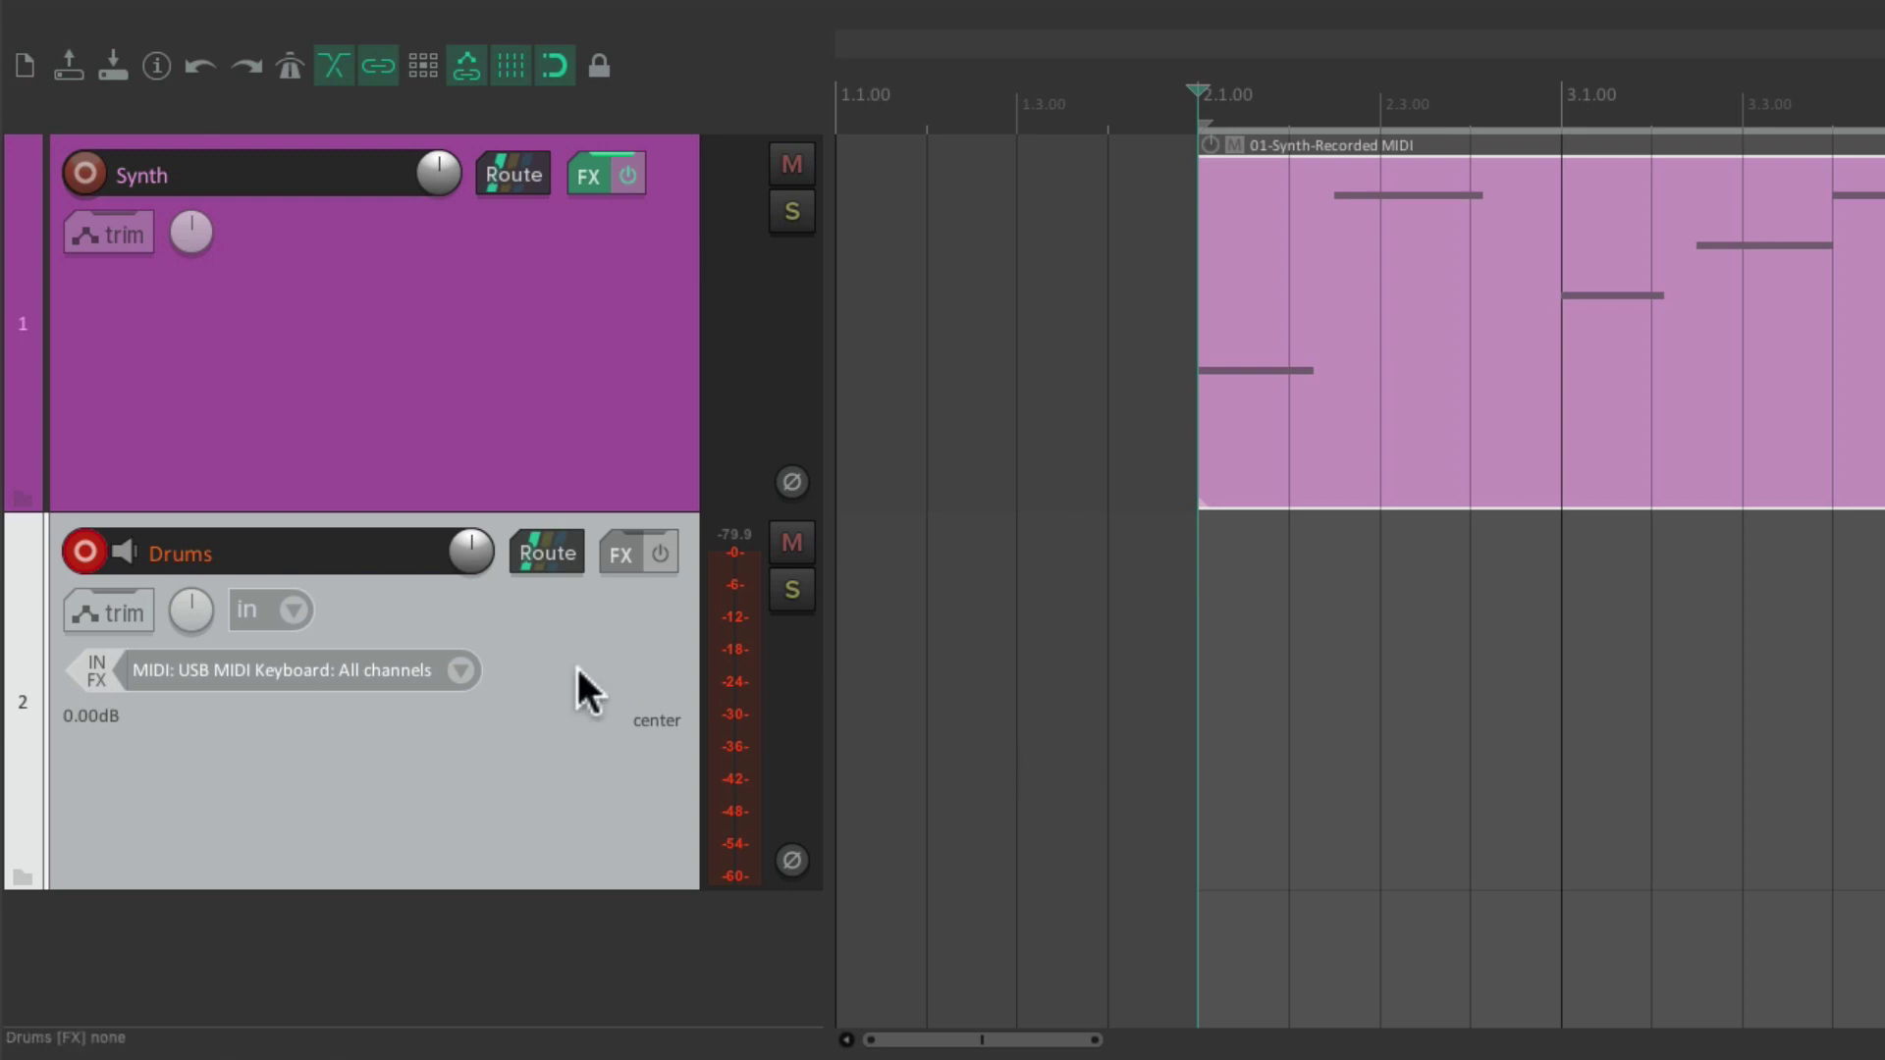
pyautogui.doubleClick(527, 701)
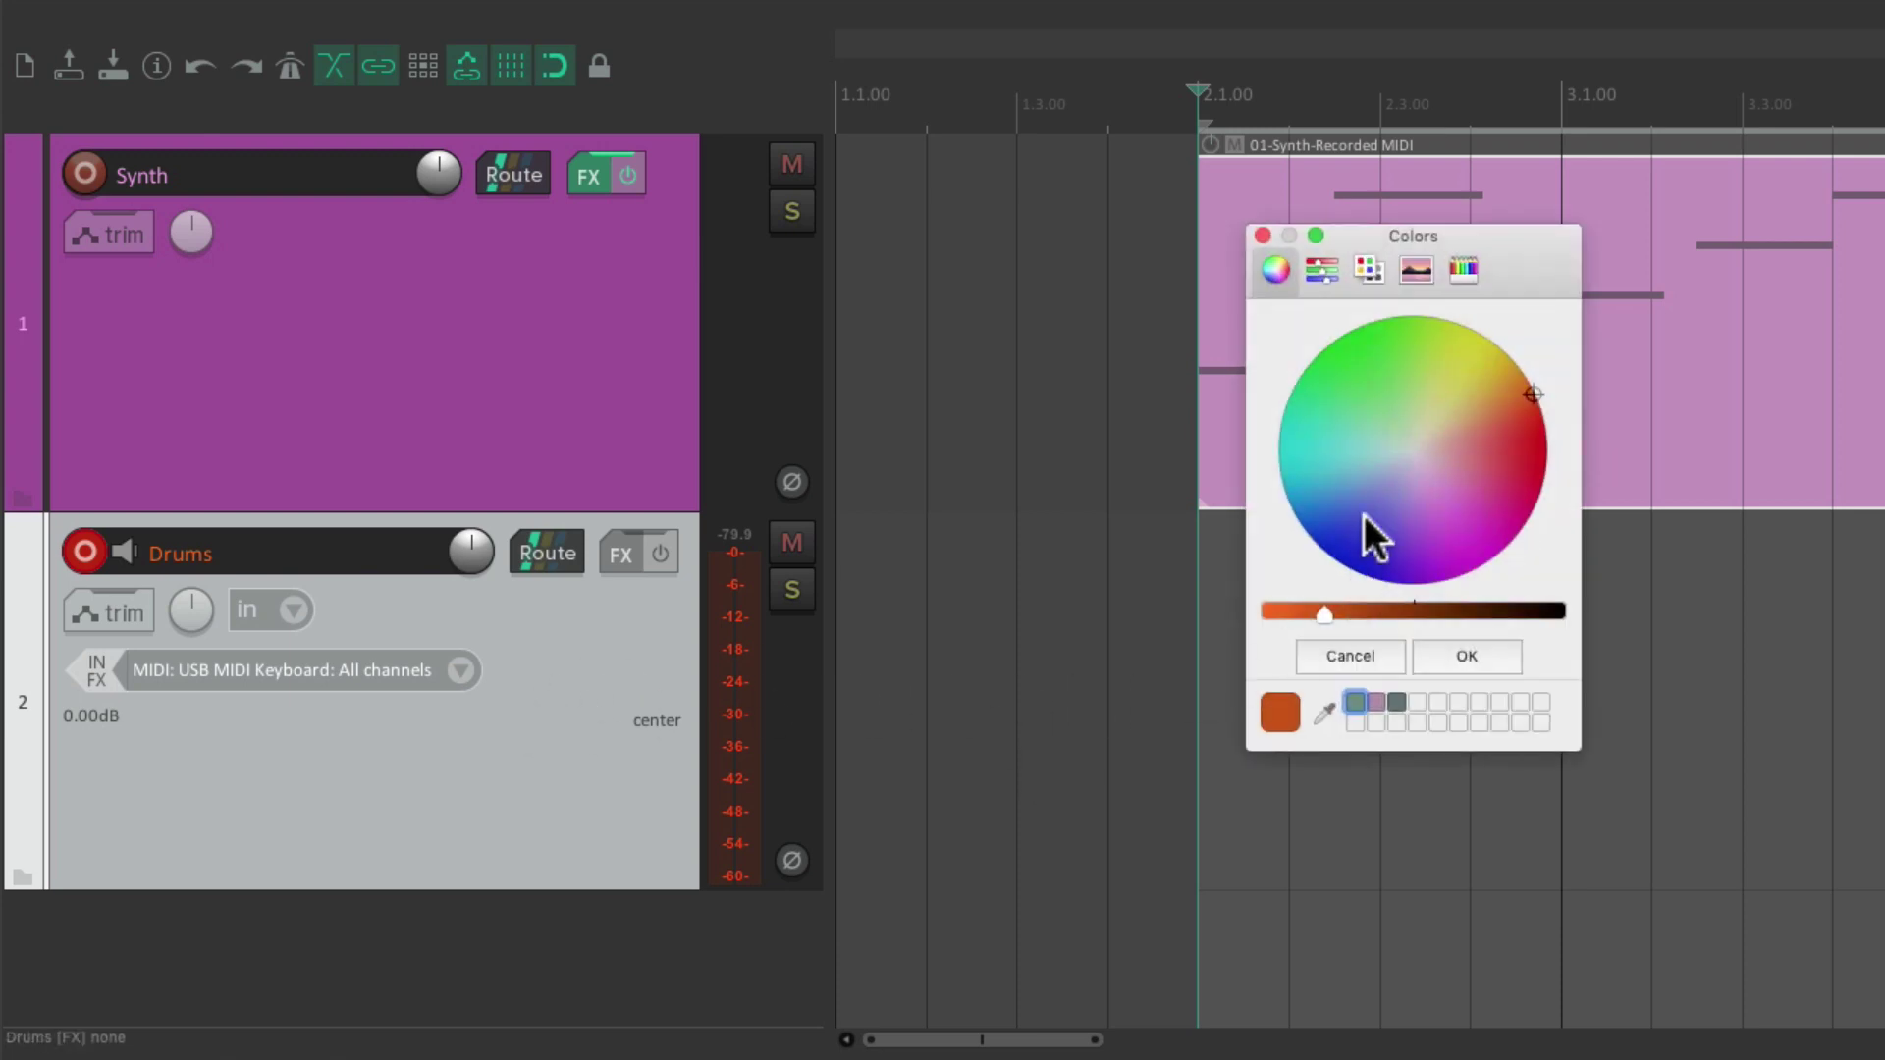
pyautogui.click(1387, 397)
# - Confirm the green colour and add a ReaSamplOmatic5000 instrument to the Drums track
pyautogui.click(1458, 656)
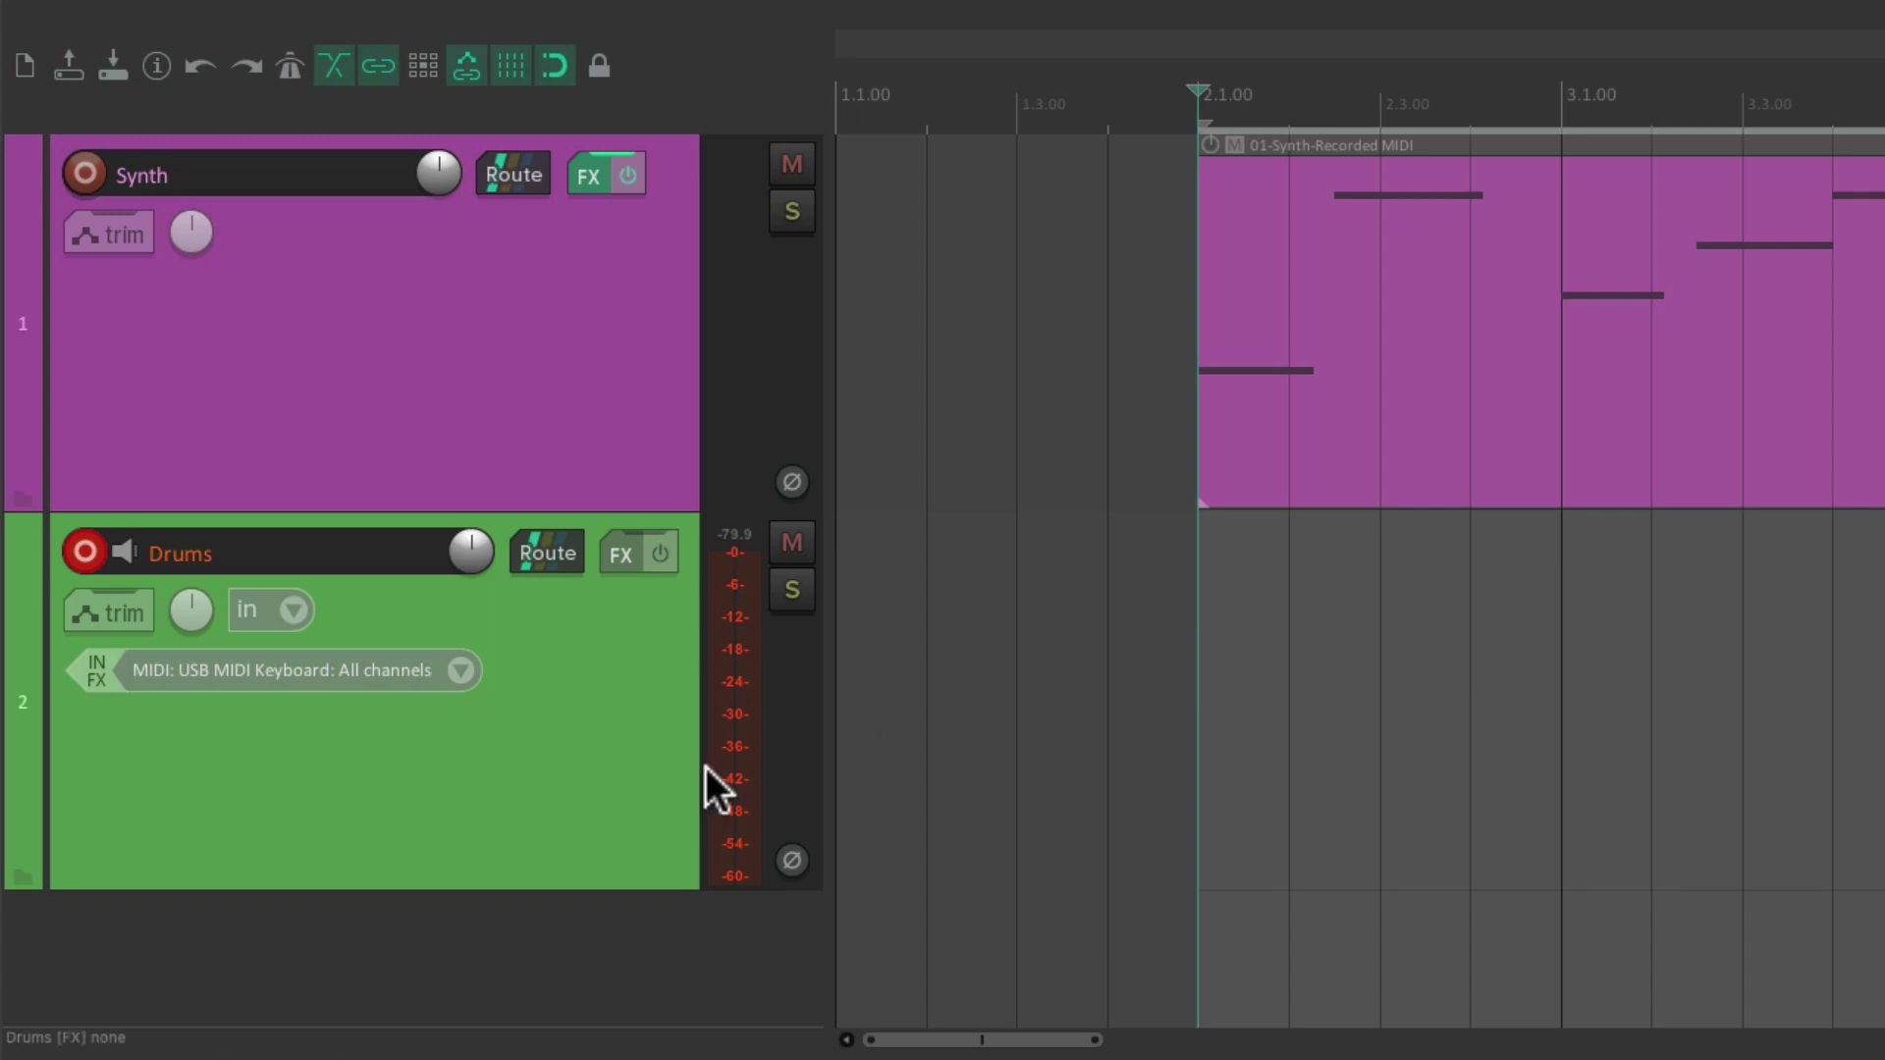
pyautogui.click(610, 551)
pyautogui.click(633, 393)
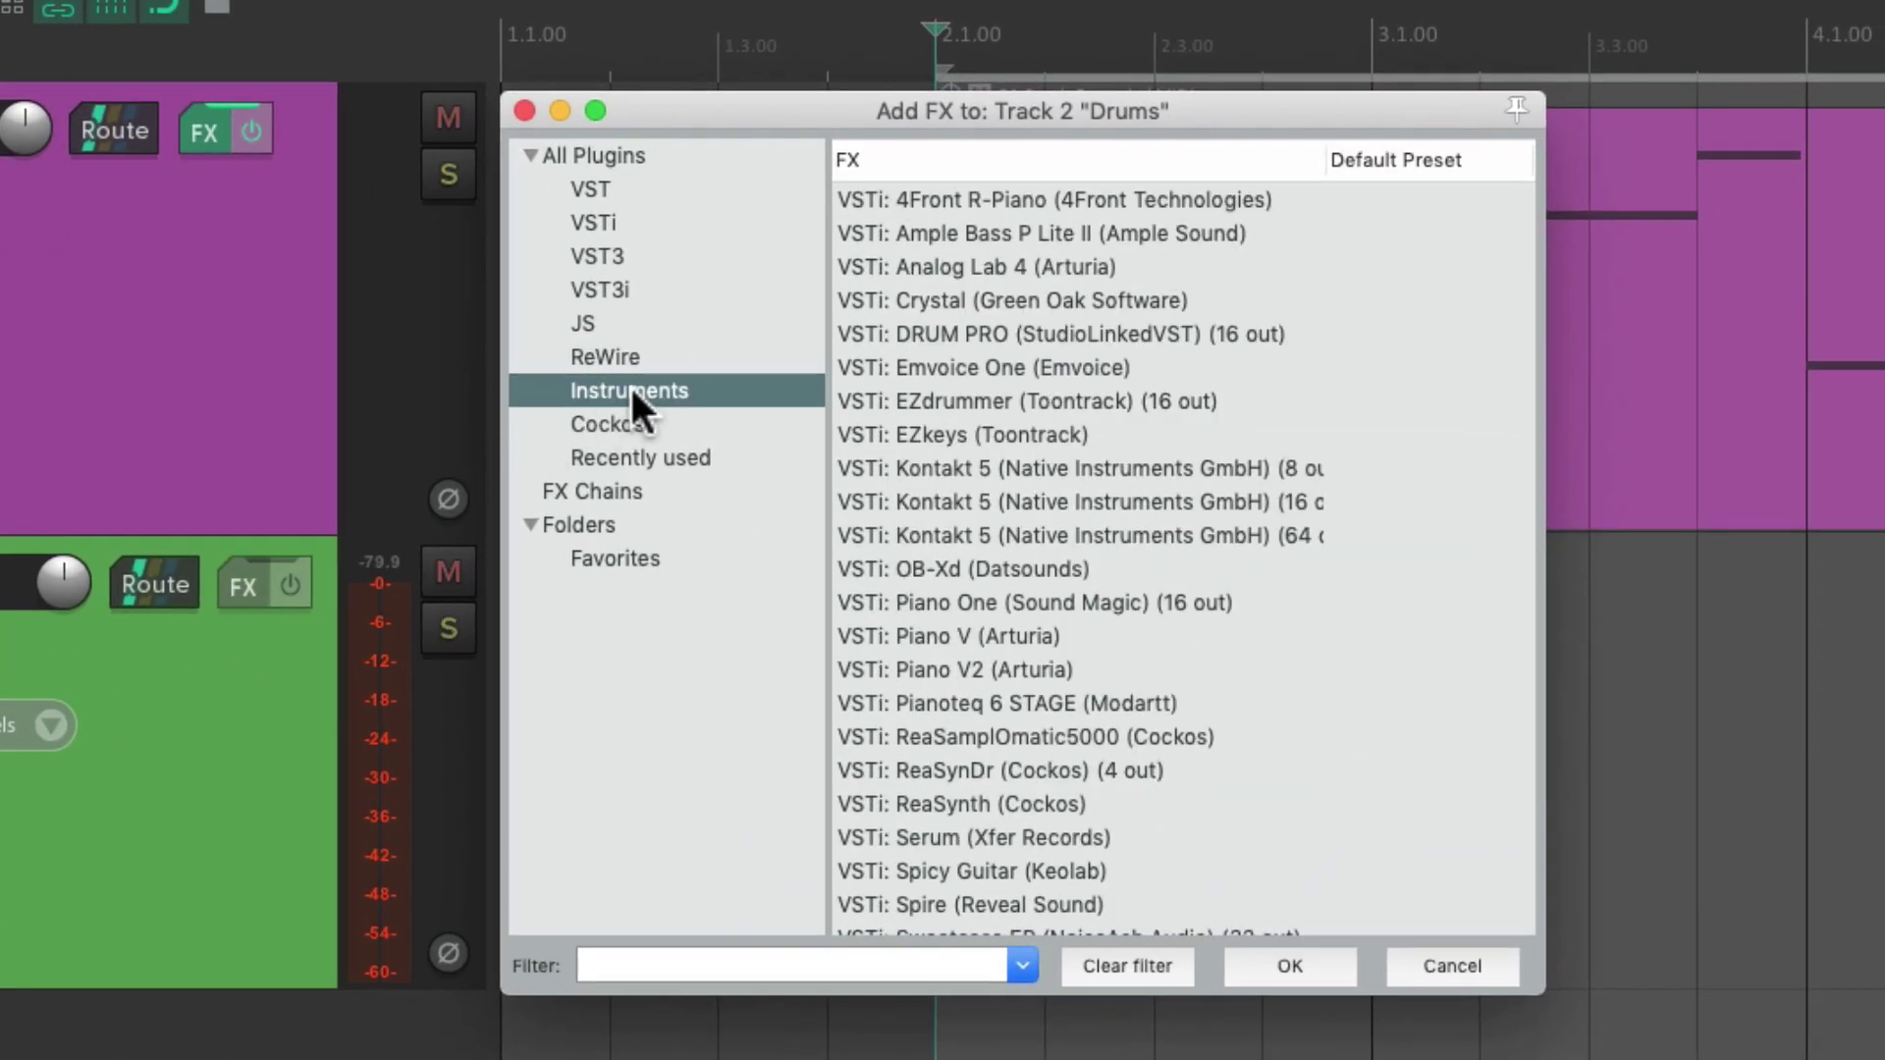
pyautogui.click(1223, 726)
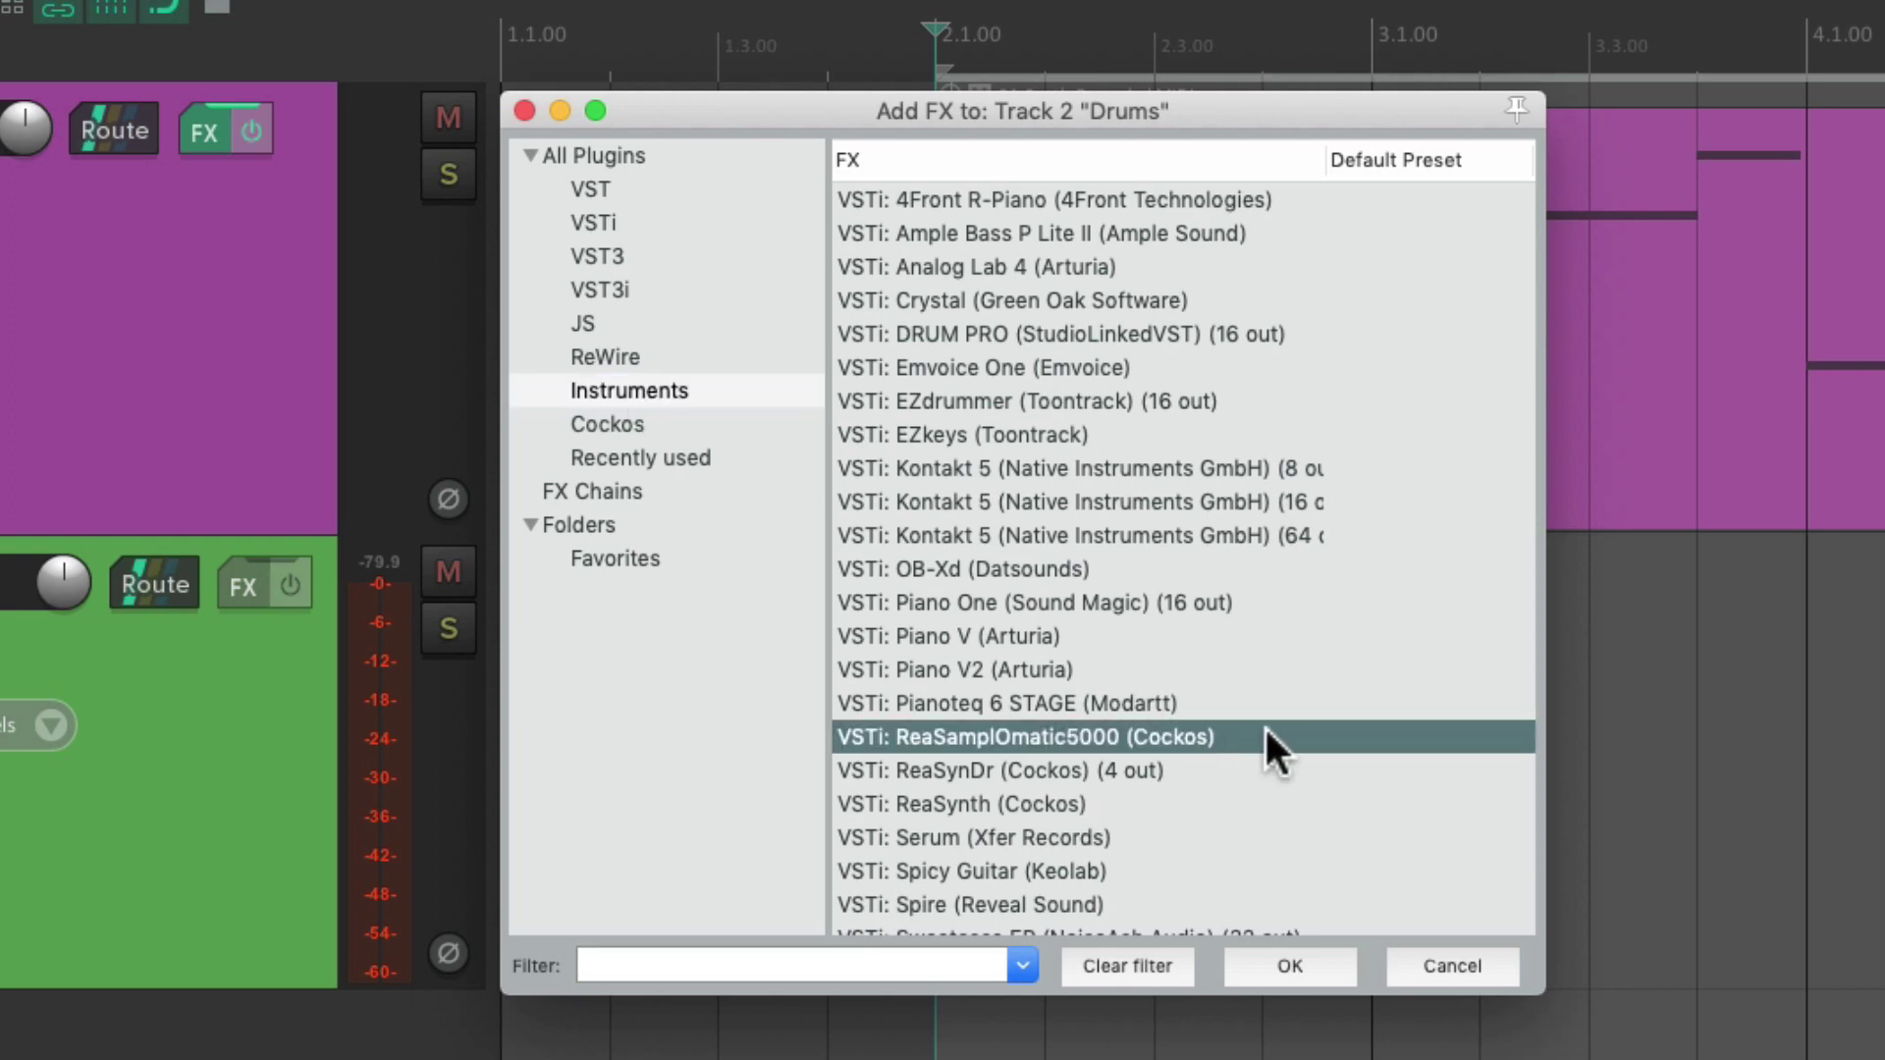
pyautogui.doubleClick(1263, 736)
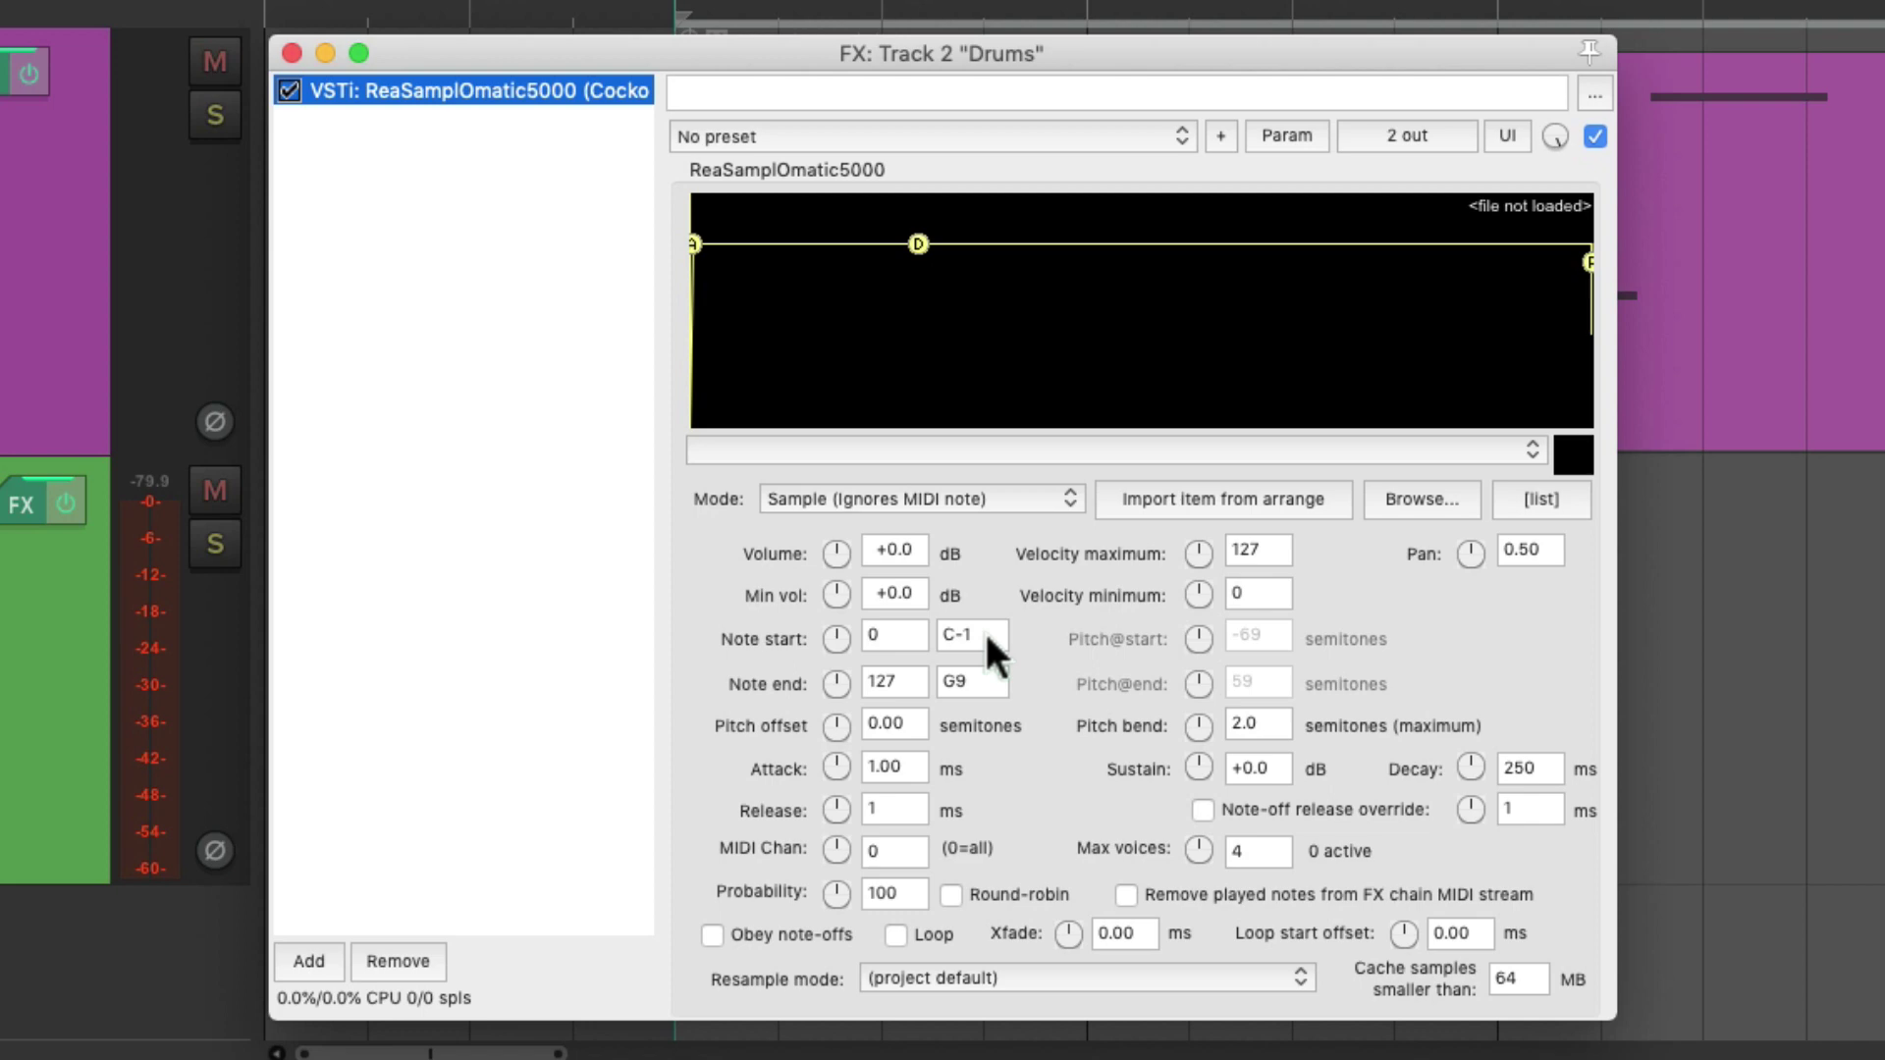
# - Load Kick.wav into the sampler and restrict it to note 36 (C2)
pyautogui.press('super+Tab')
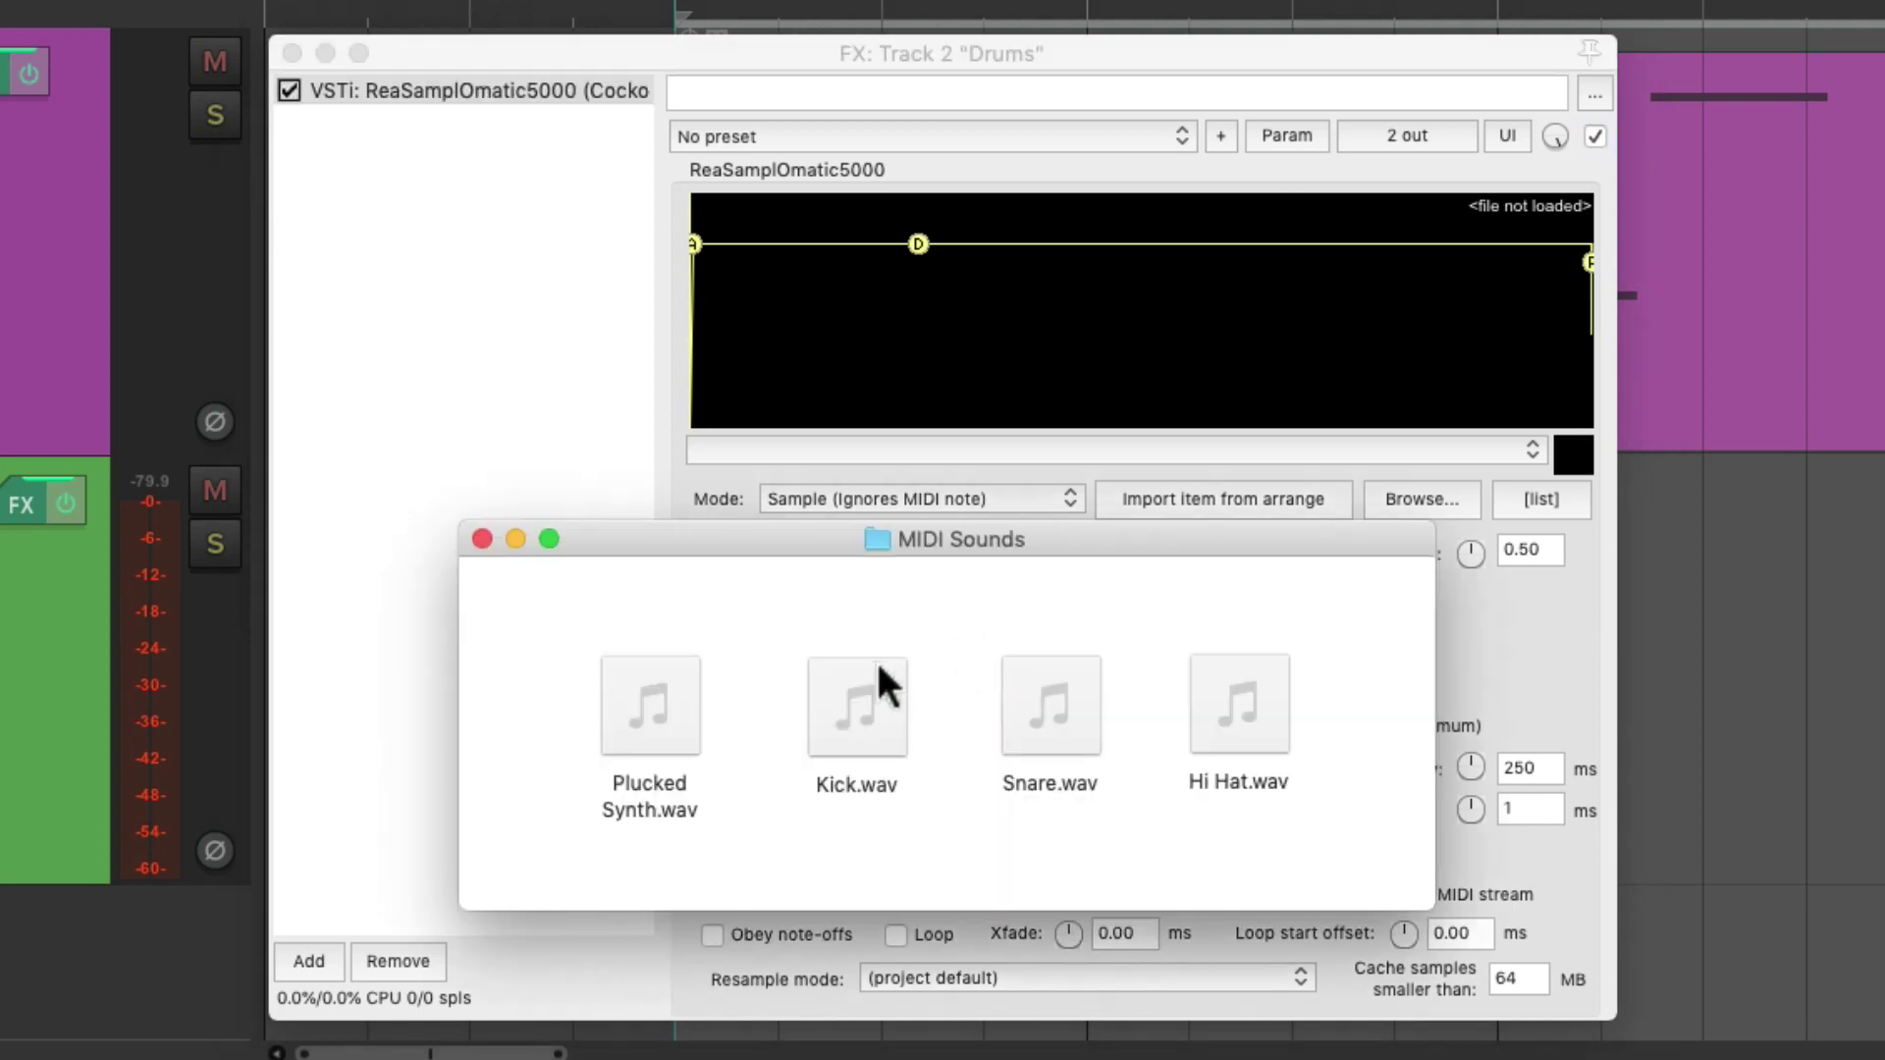
pyautogui.moveTo(826, 676); pyautogui.dragTo(880, 369)
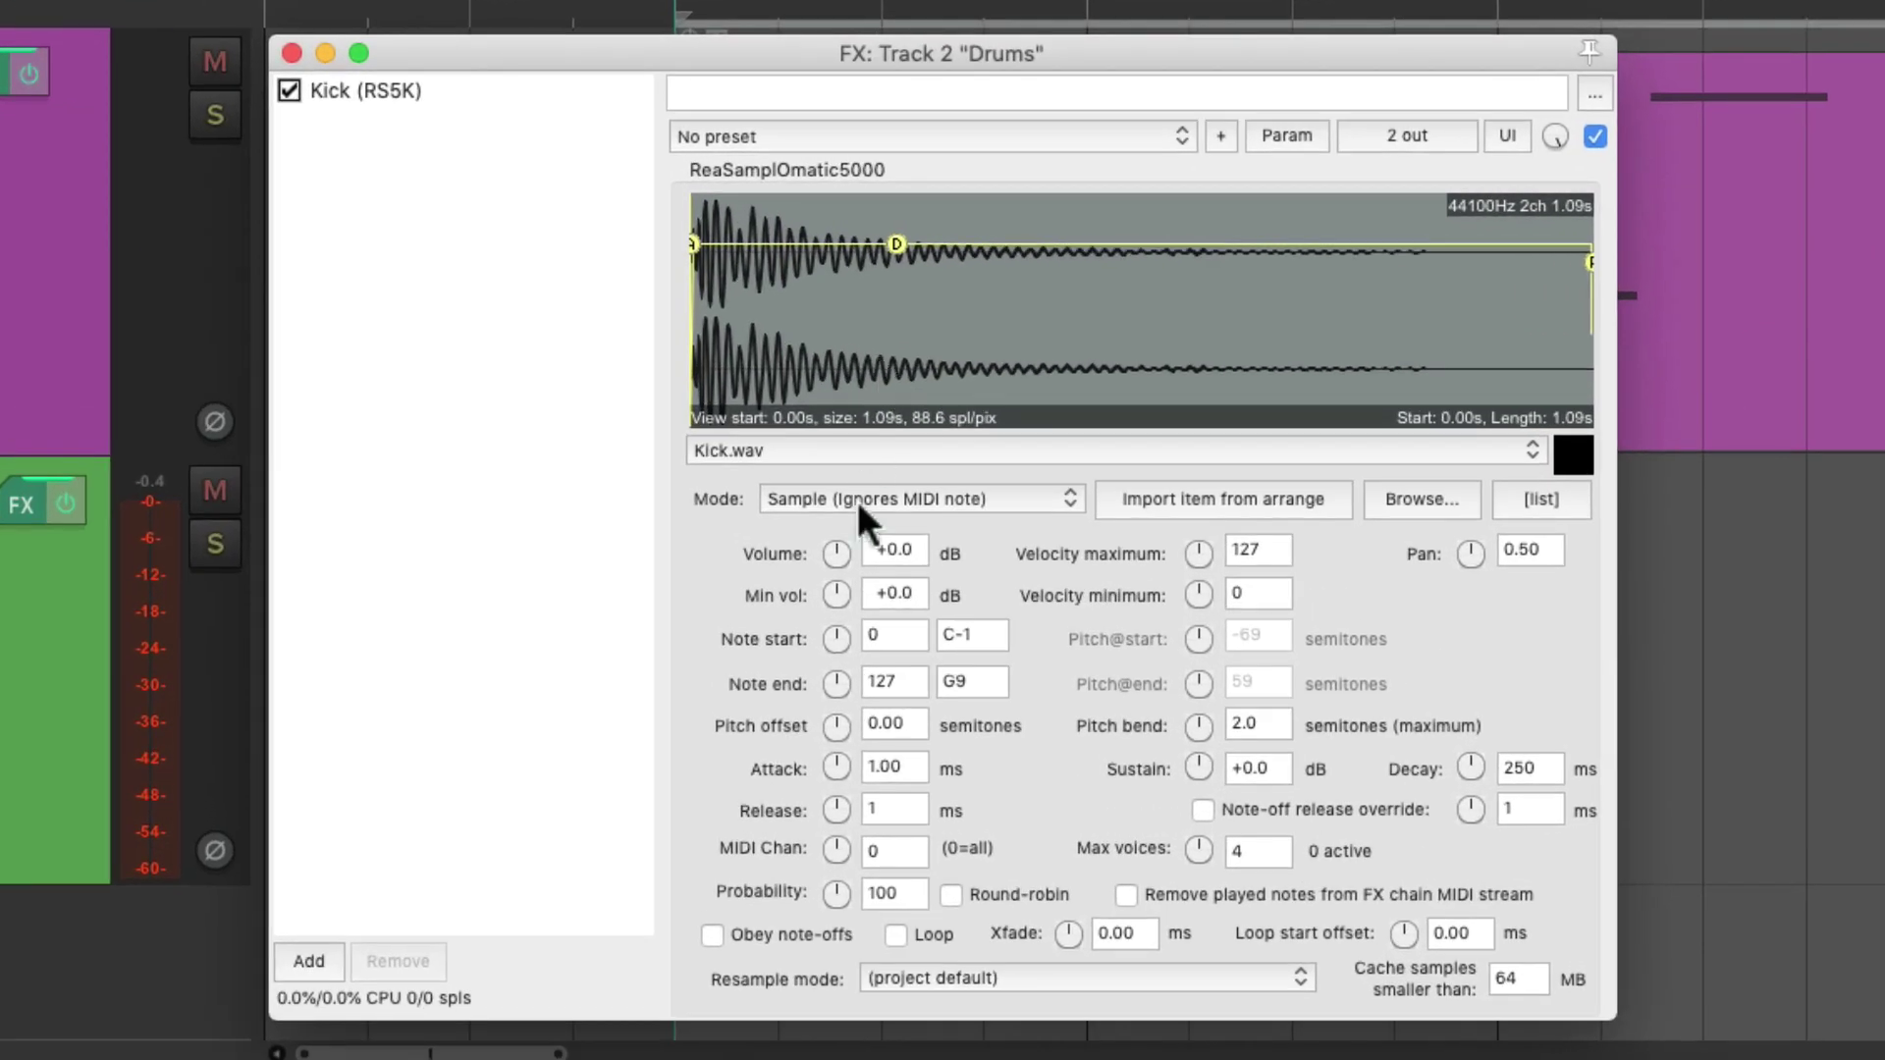
pyautogui.click(834, 633)
# - Duplicate the Kick sampler, load Snare.wav into the copy, and restrict it to note 38 (D2)
pyautogui.click(508, 90)
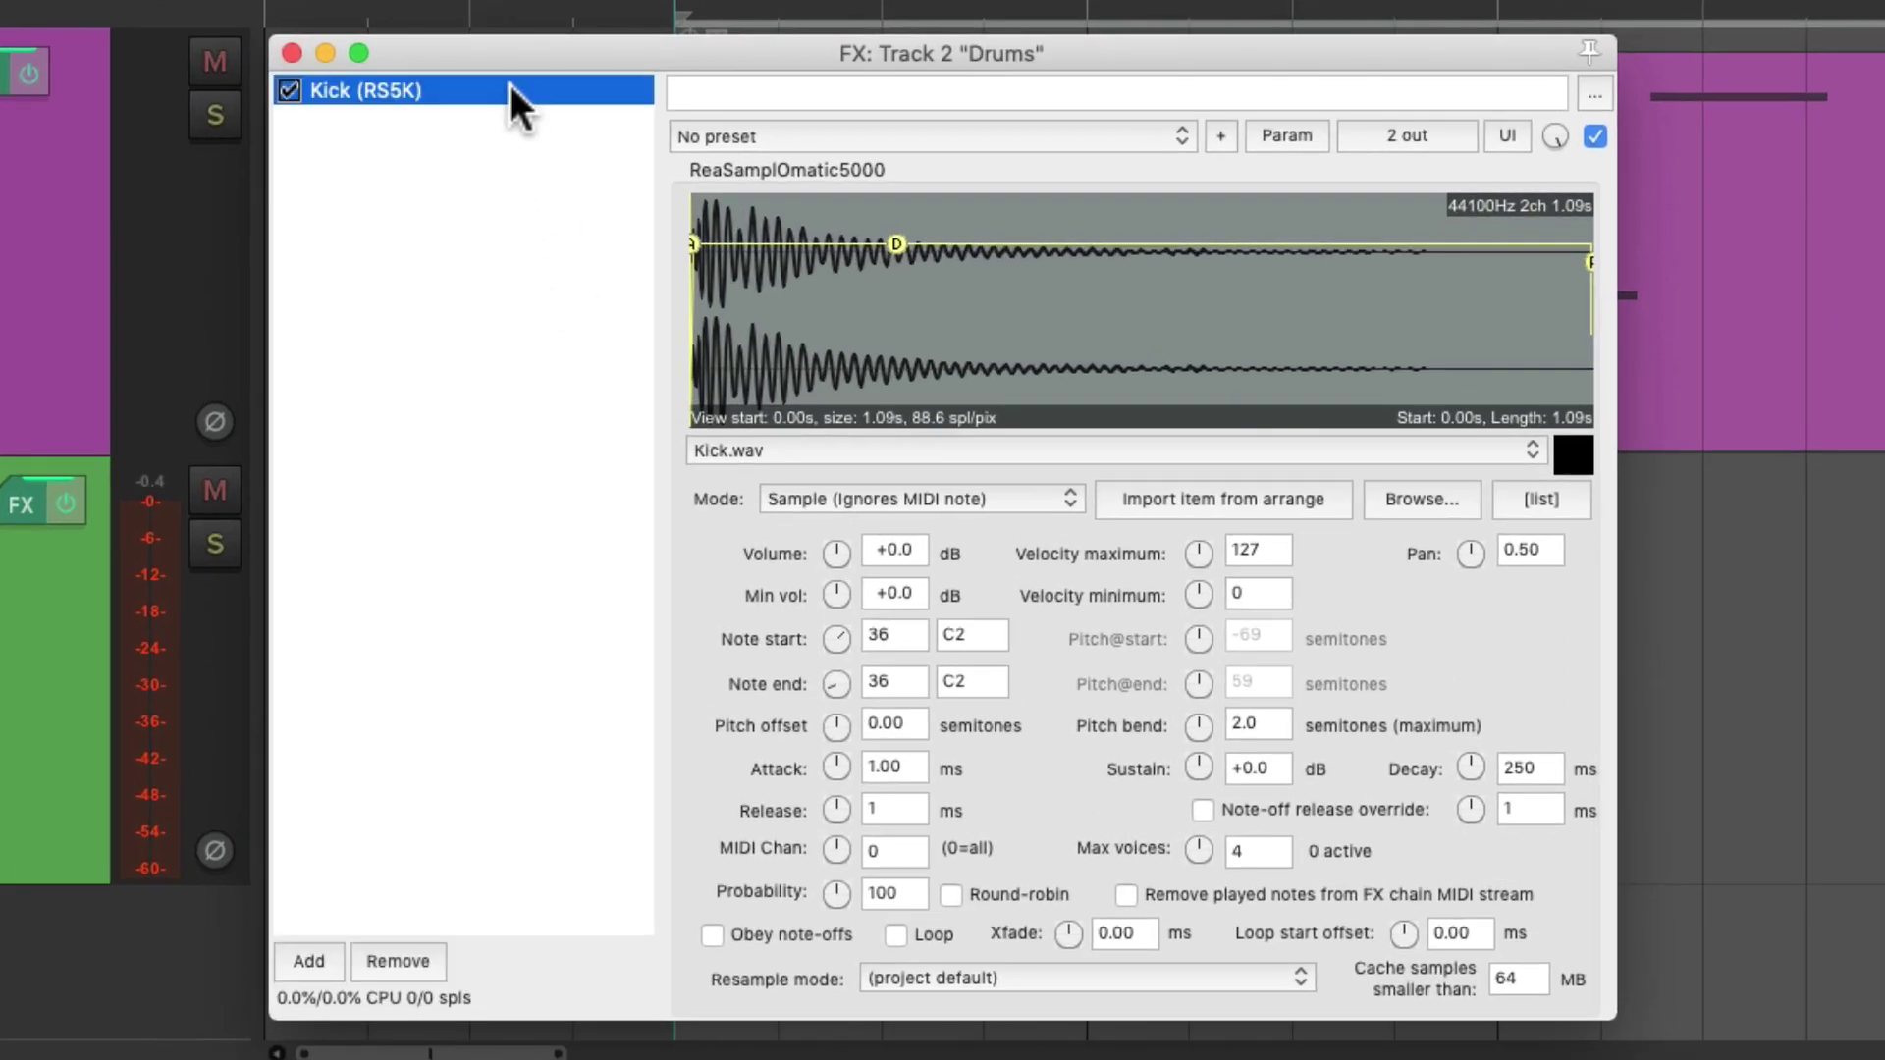
pyautogui.press('super+v')
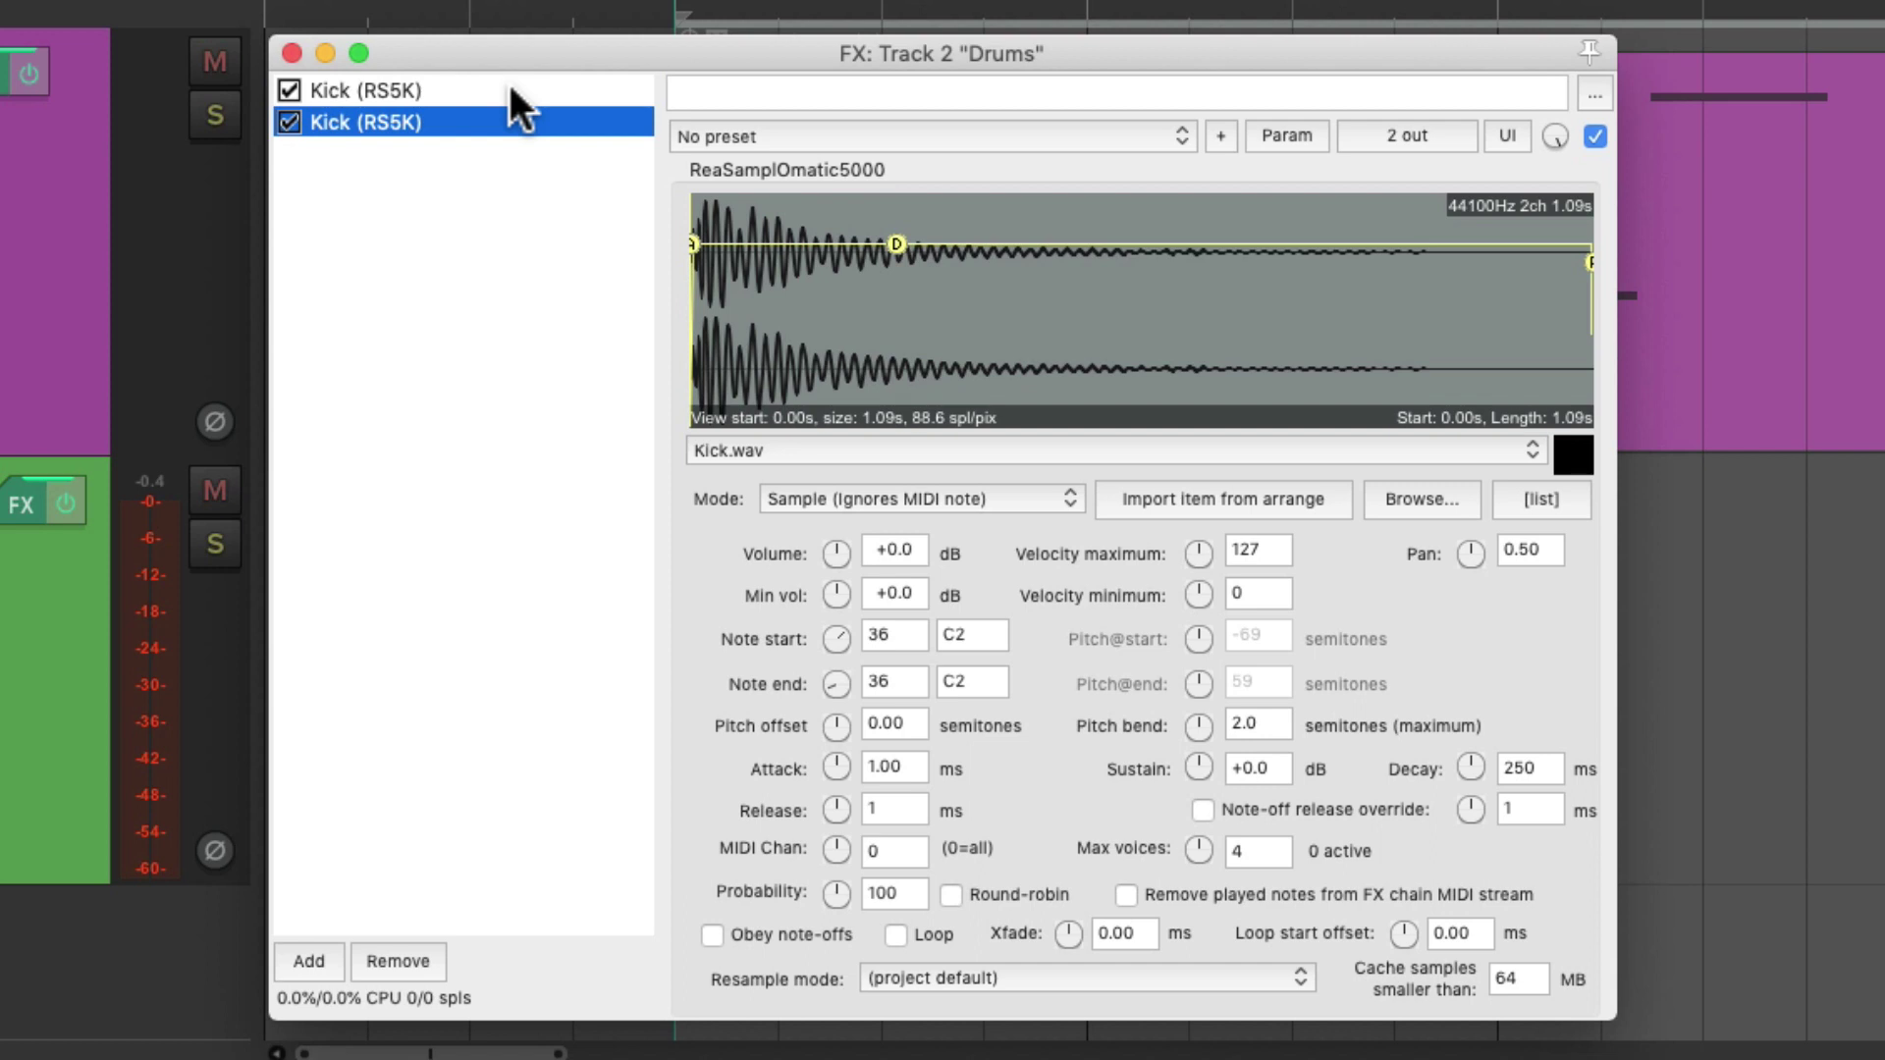
pyautogui.press('super+Tab')
pyautogui.moveTo(1017, 654)
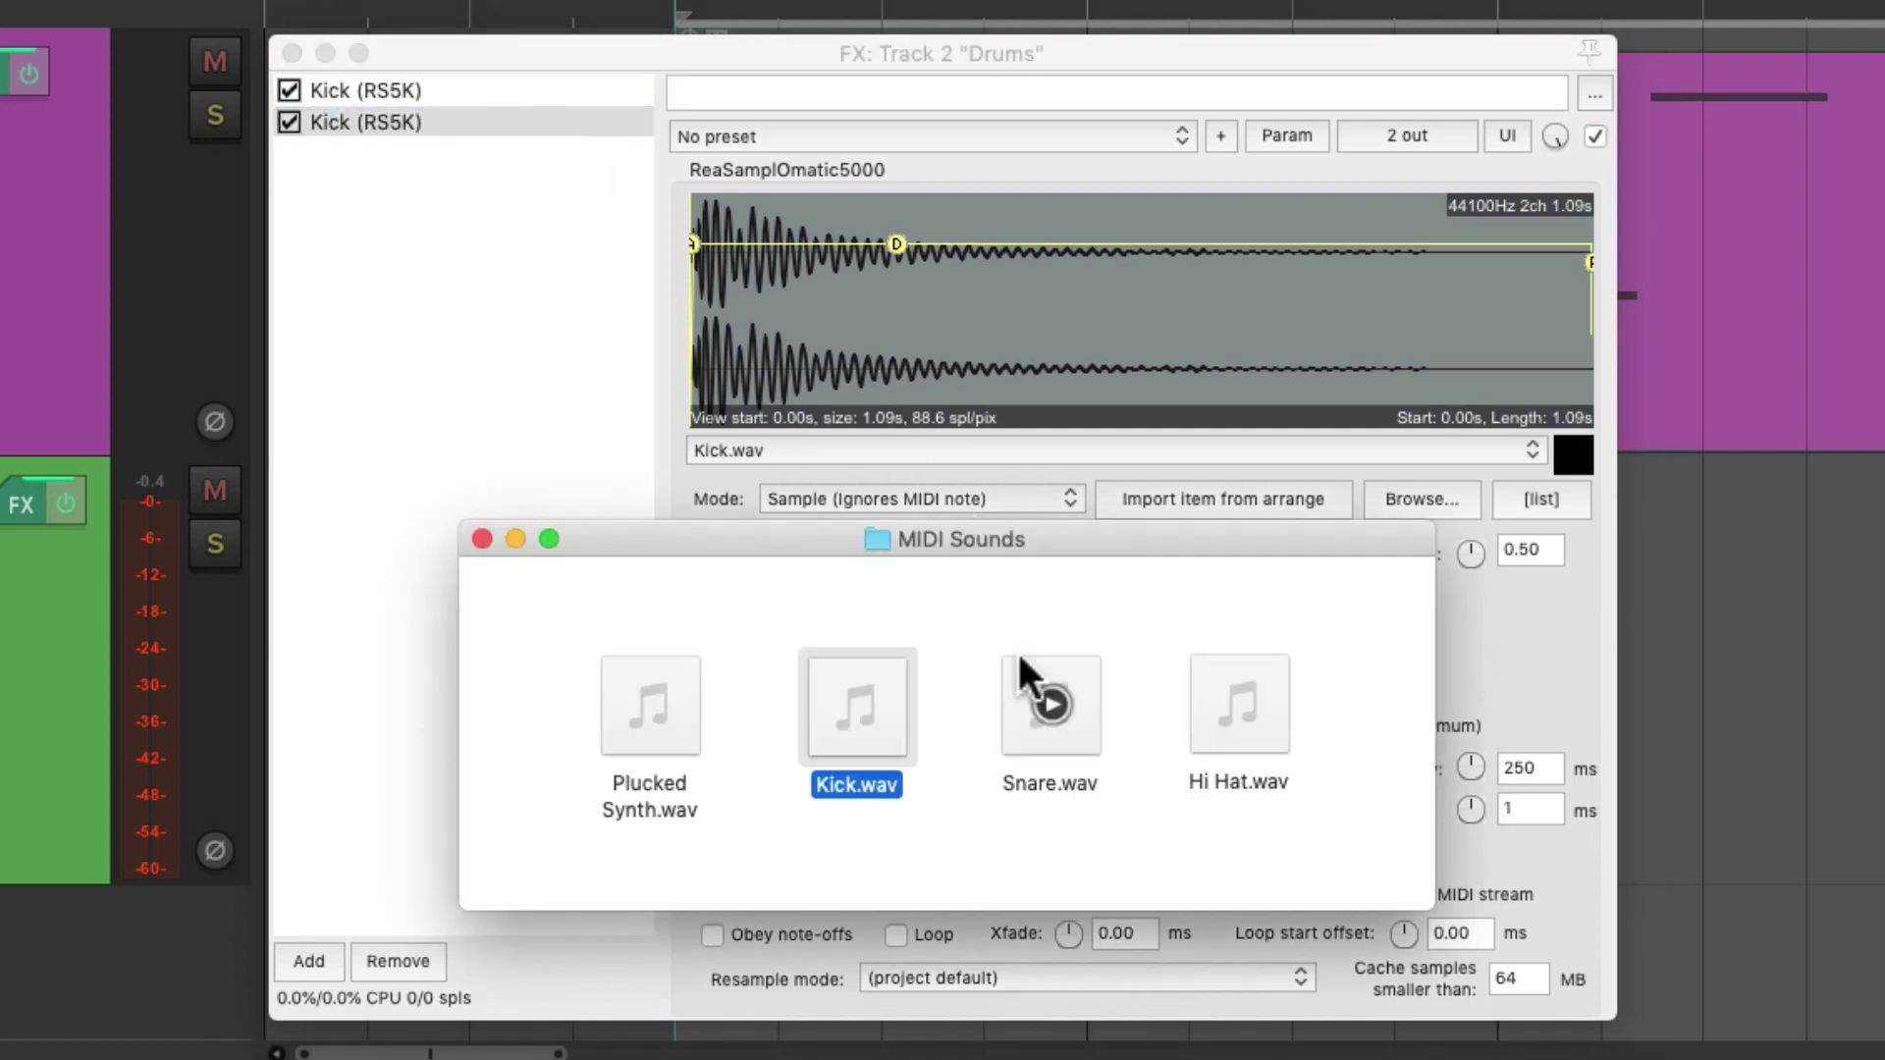
pyautogui.moveTo(1021, 662); pyautogui.dragTo(960, 312)
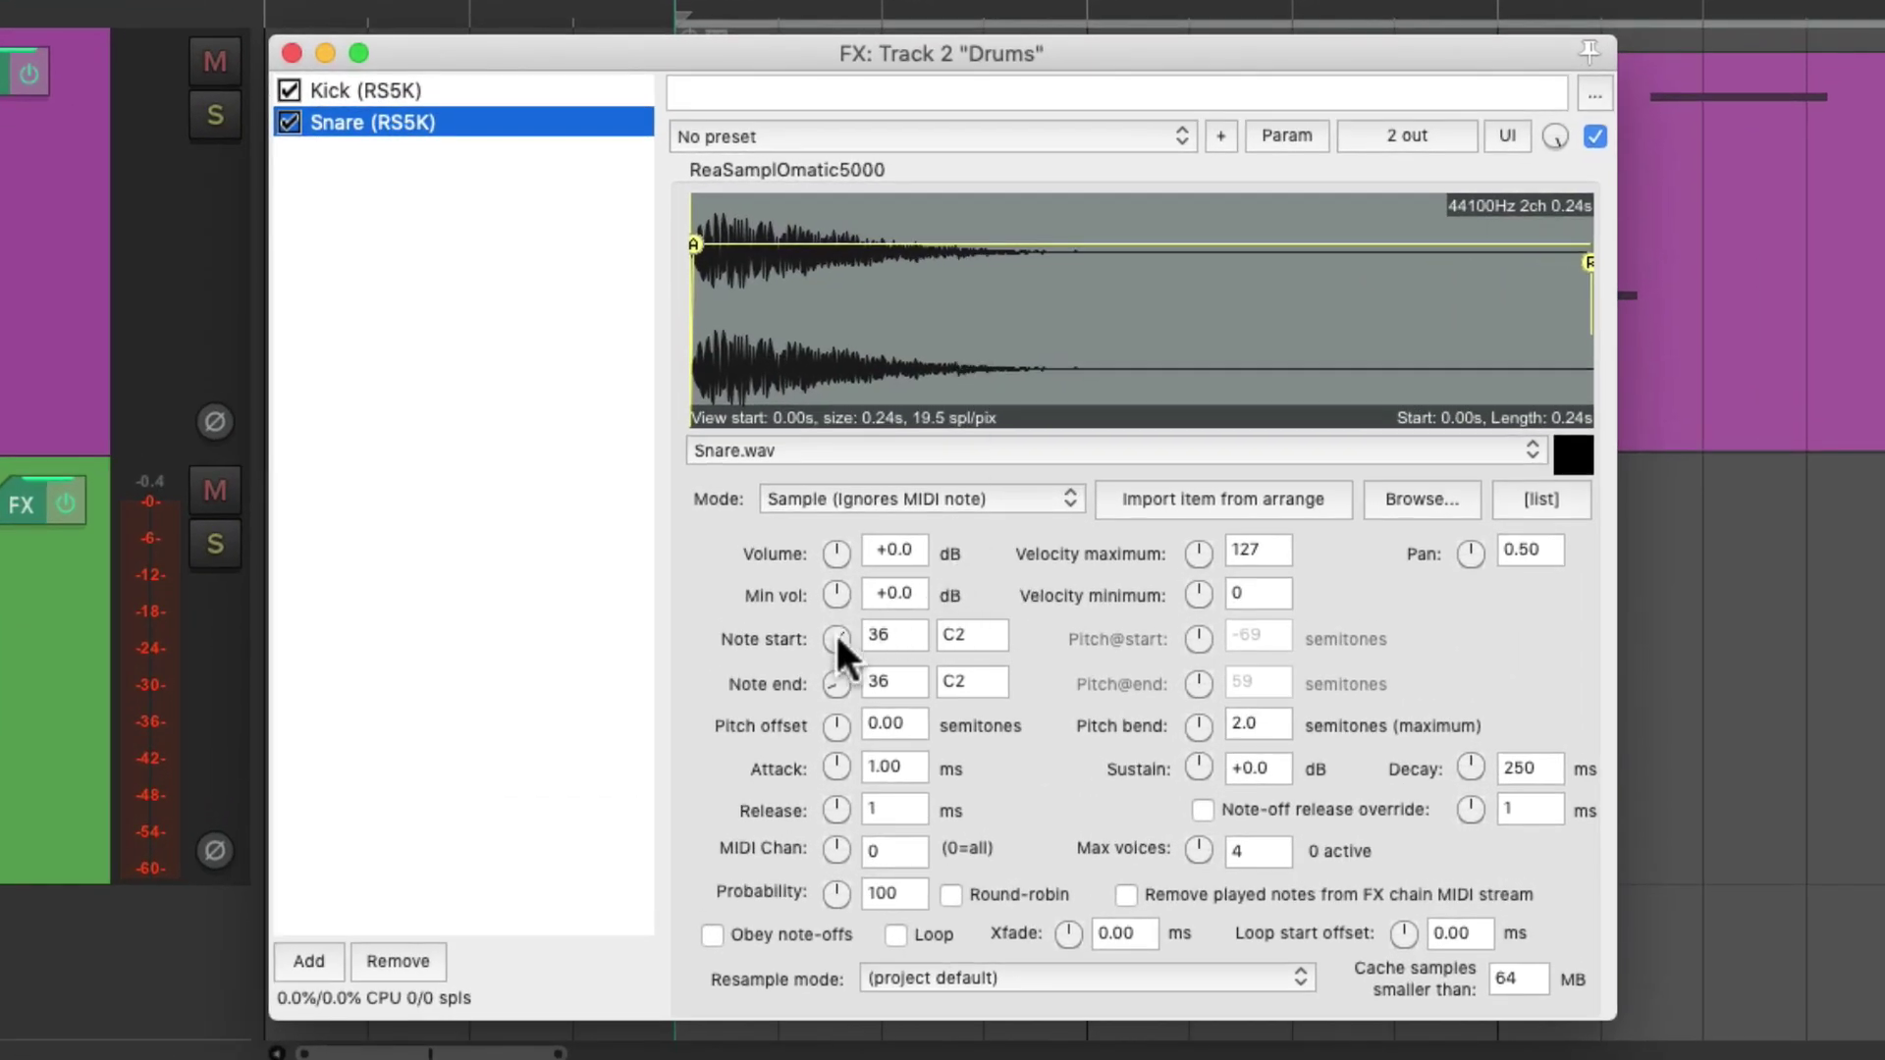
pyautogui.click(836, 638)
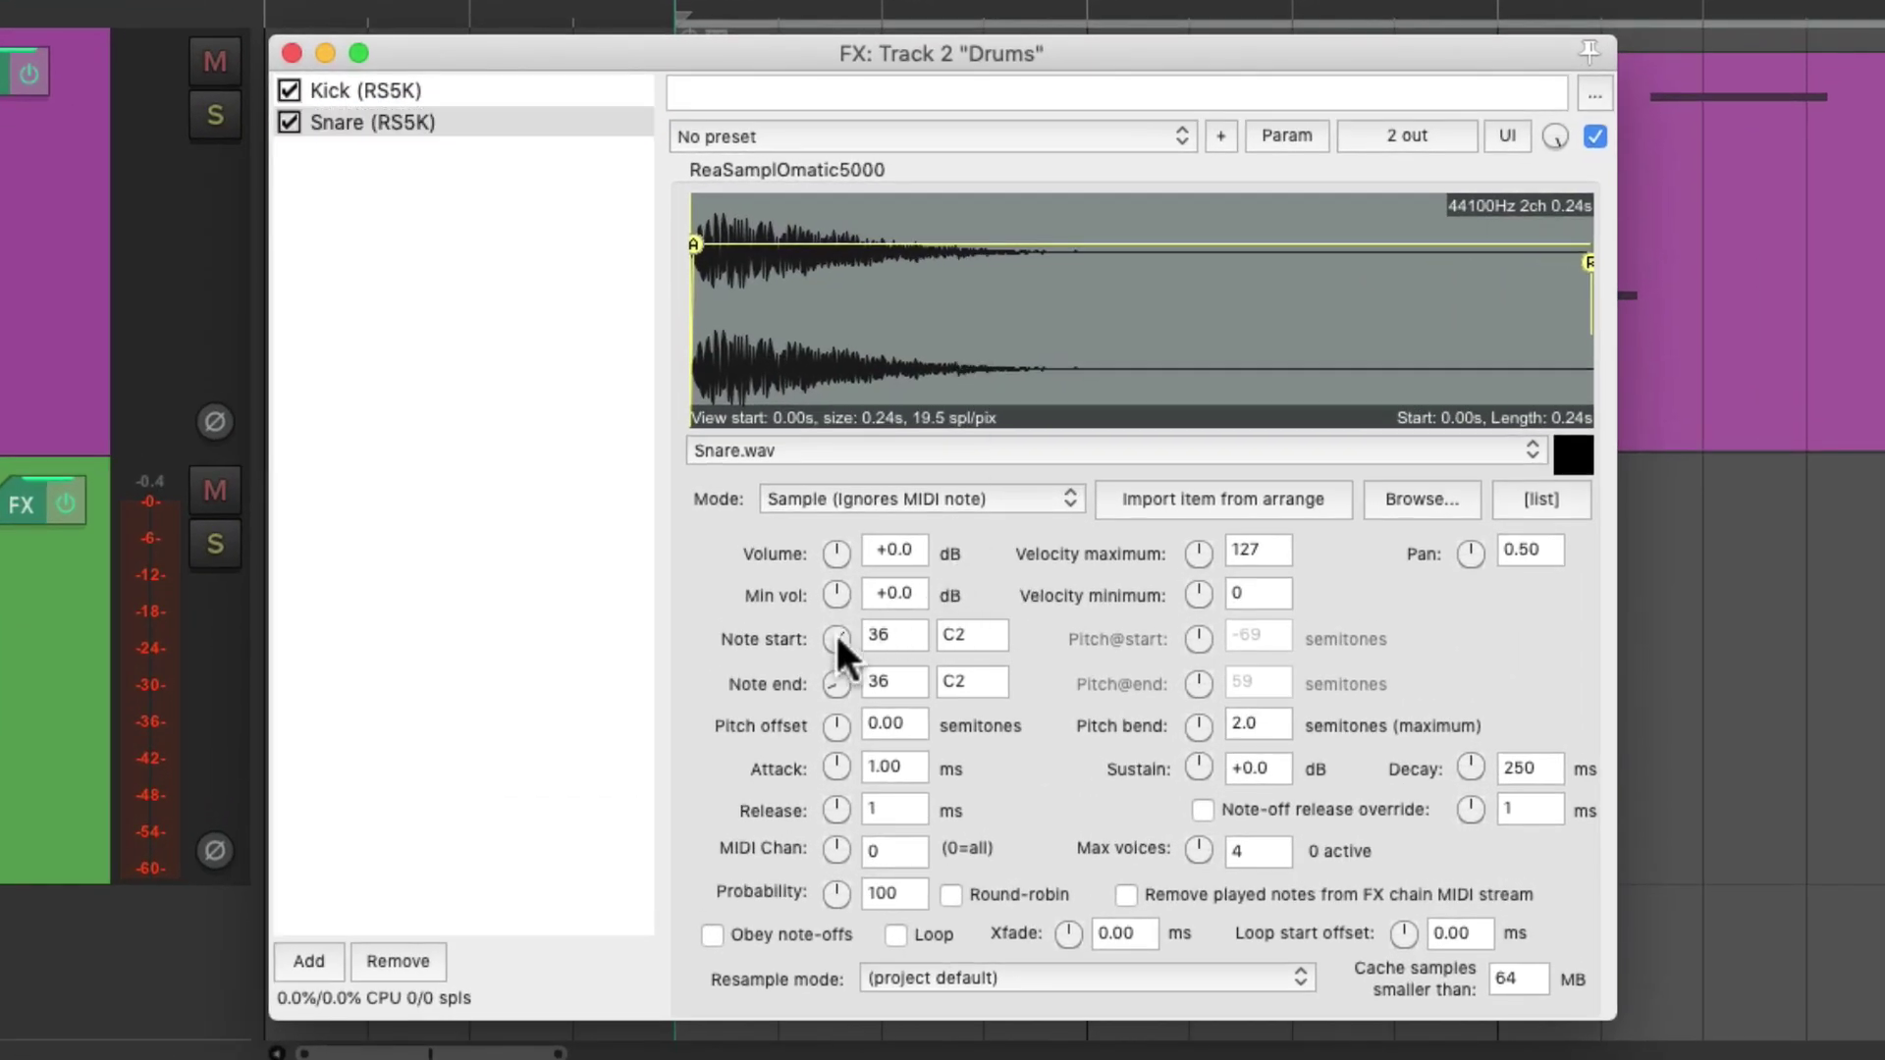
pyautogui.scroll(2, 837, 638)
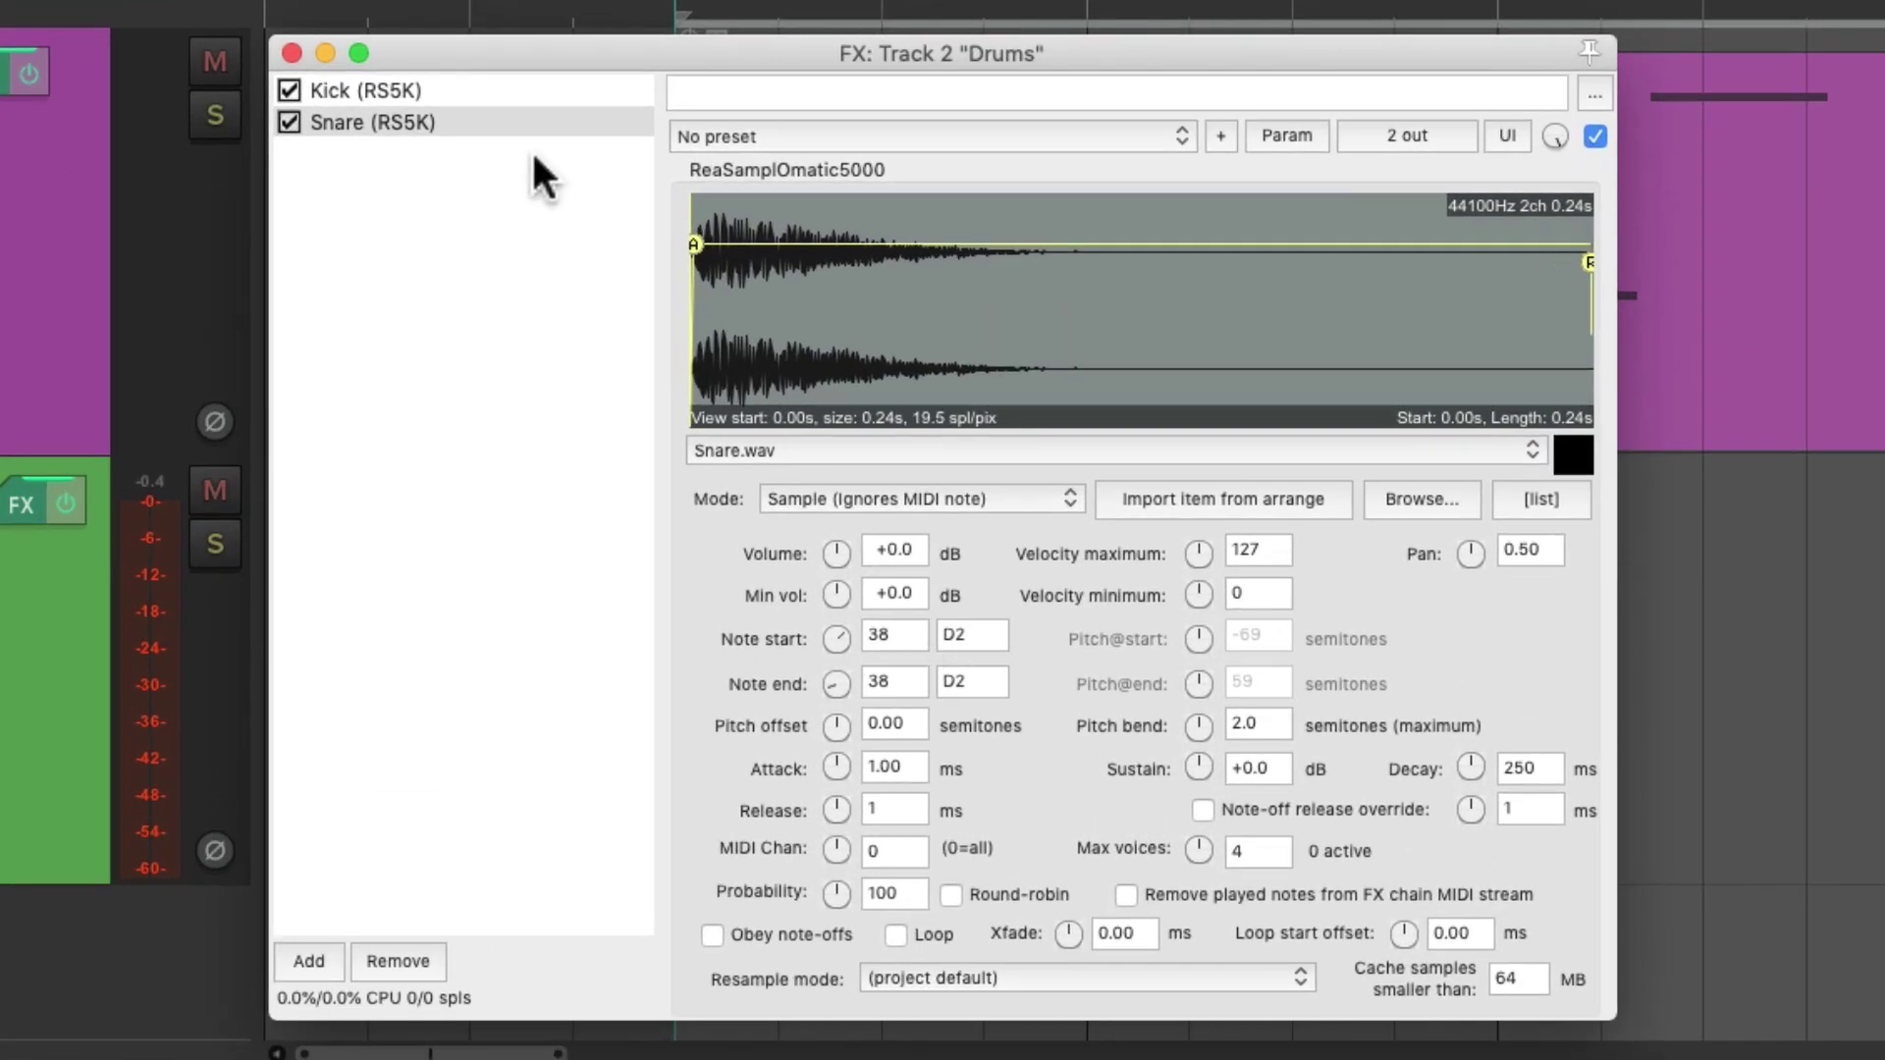
# - Duplicate the Snare sampler, load Hi Hat.wav, set it to note 42 (F#2), and close the FX window
pyautogui.click(509, 128)
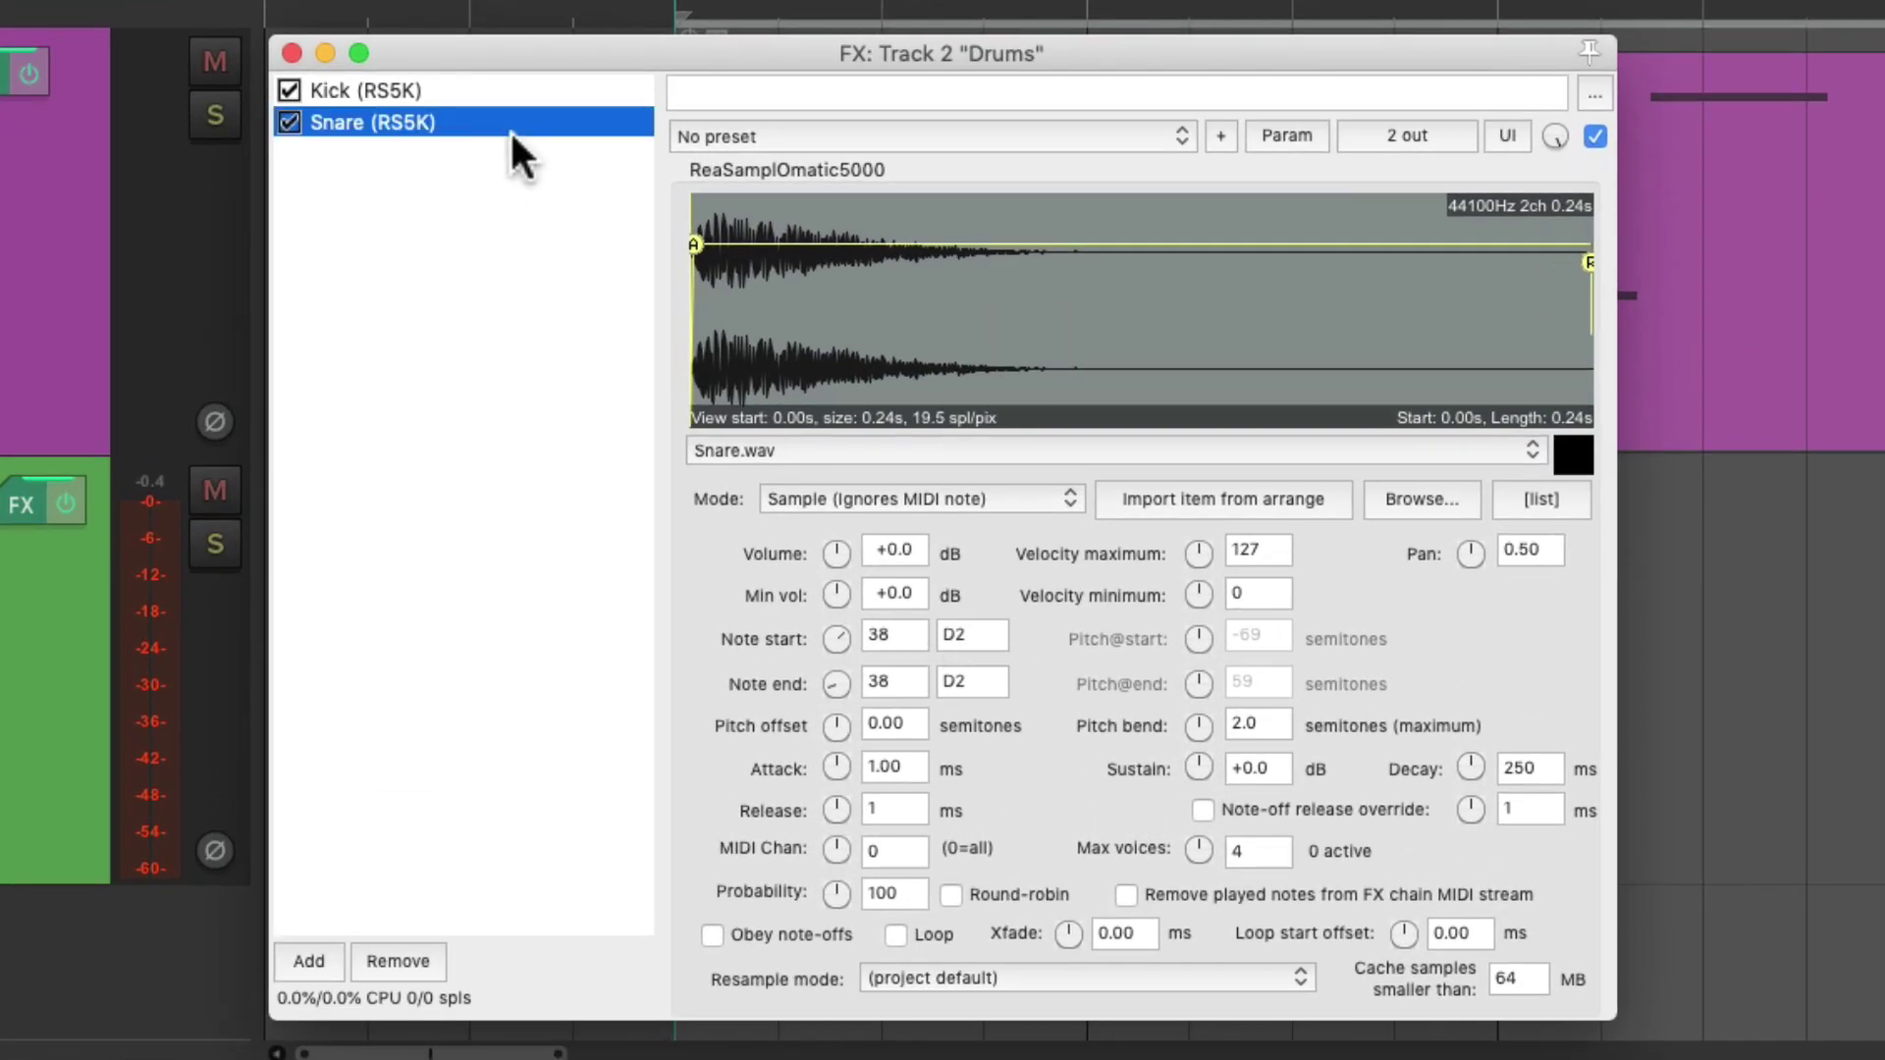
pyautogui.moveTo(510, 128); pyautogui.dragTo(511, 134)
pyautogui.press('super+Tab')
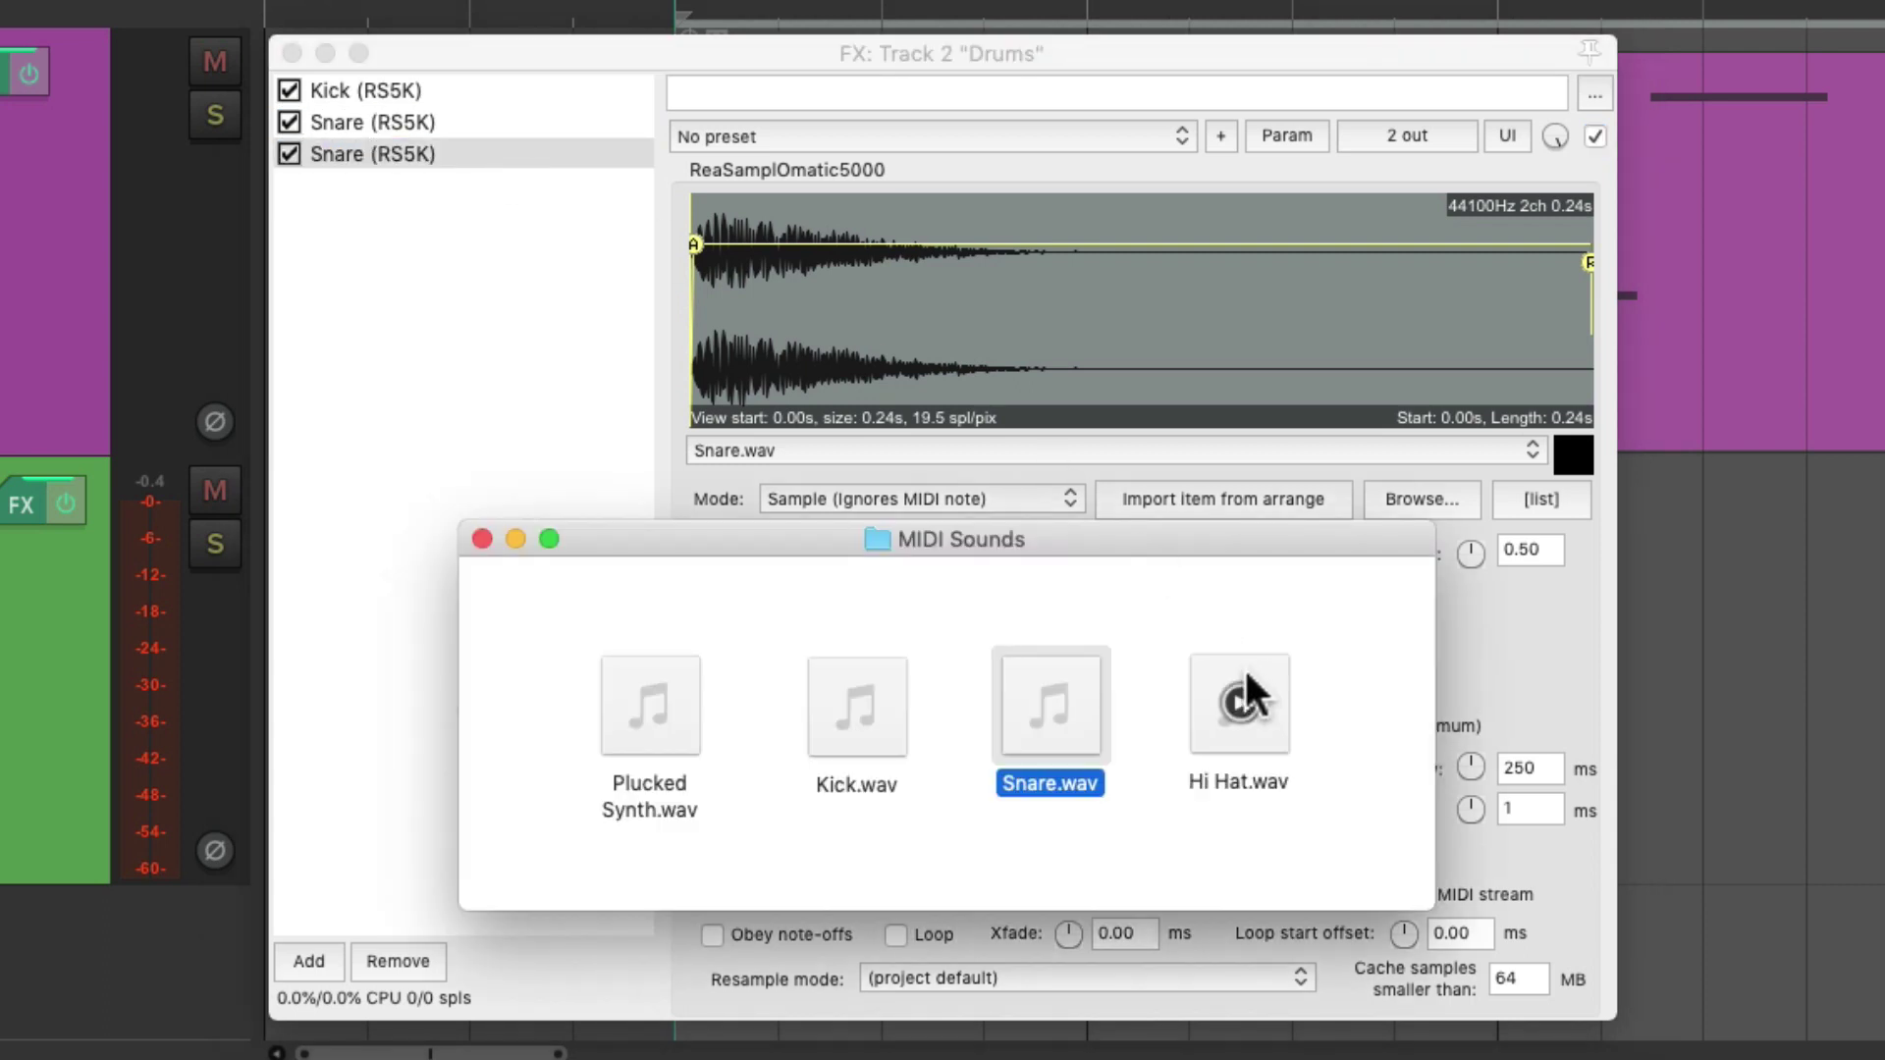
pyautogui.moveTo(1218, 677); pyautogui.dragTo(991, 304)
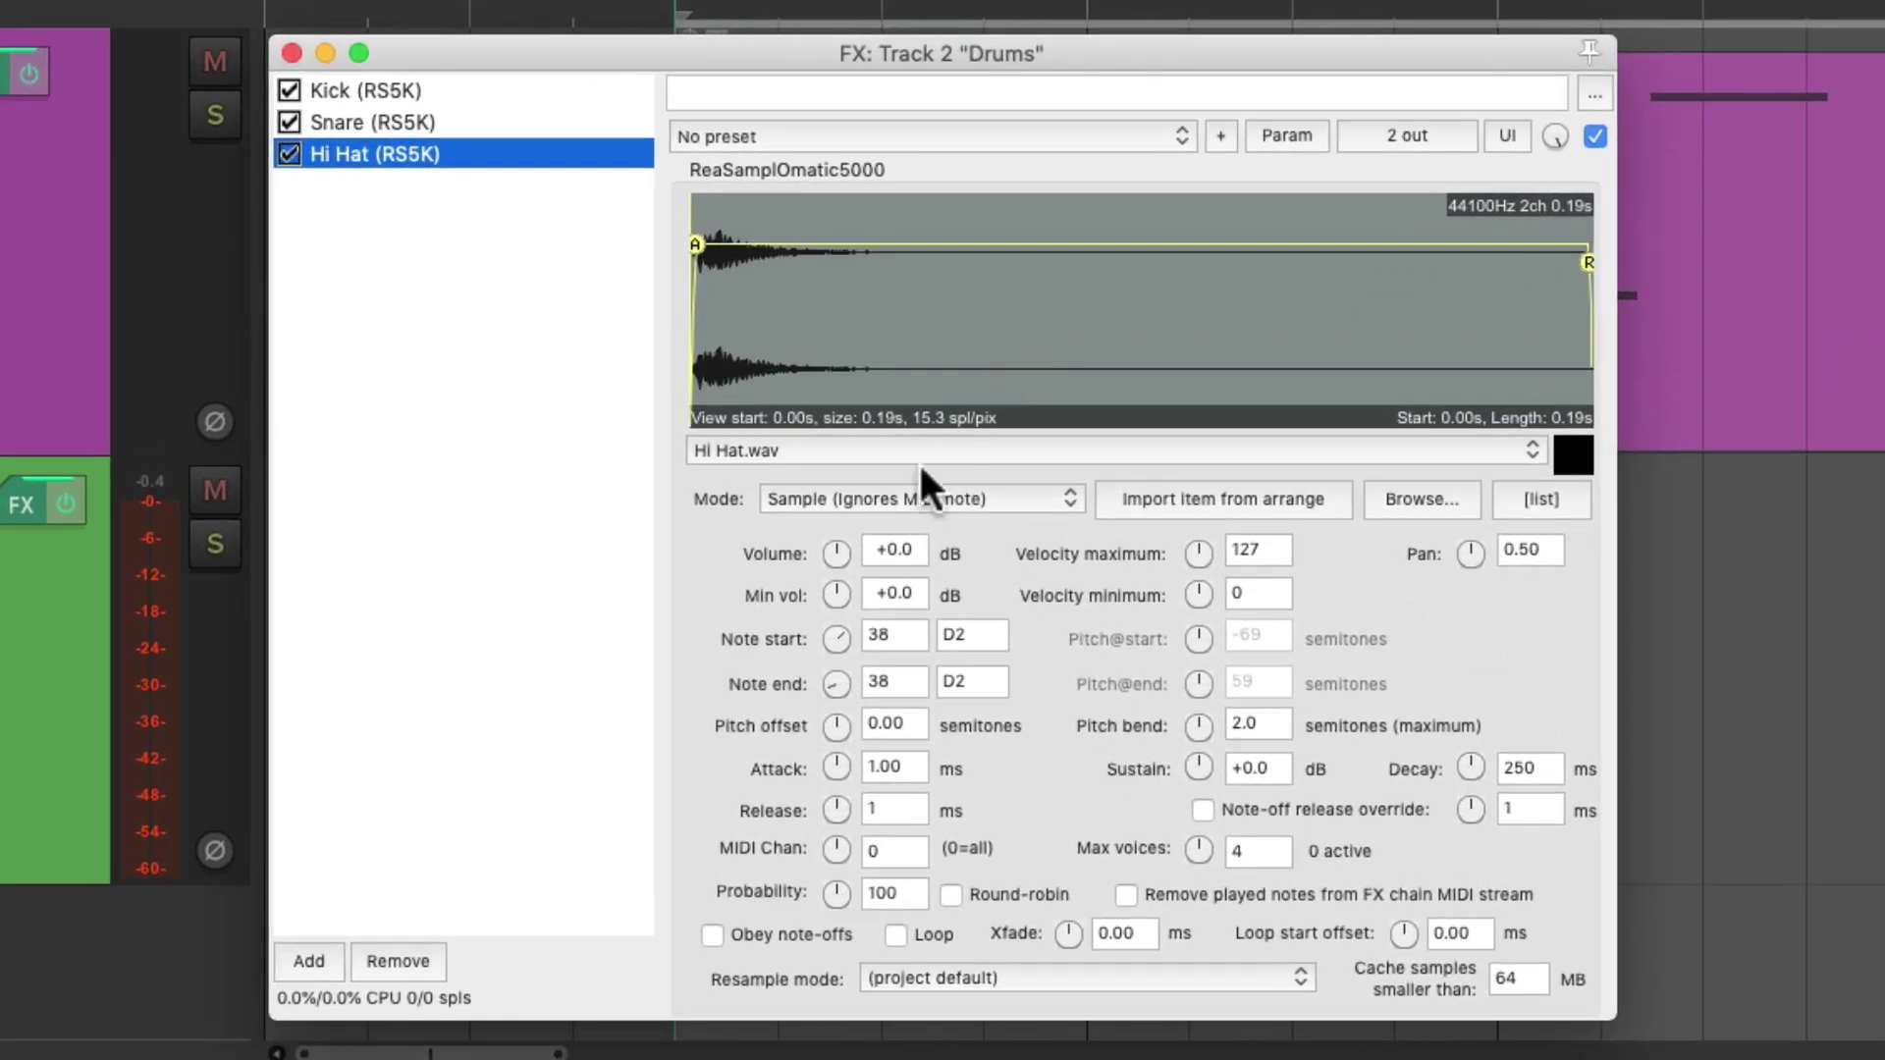
pyautogui.moveTo(838, 636); pyautogui.dragTo(838, 624)
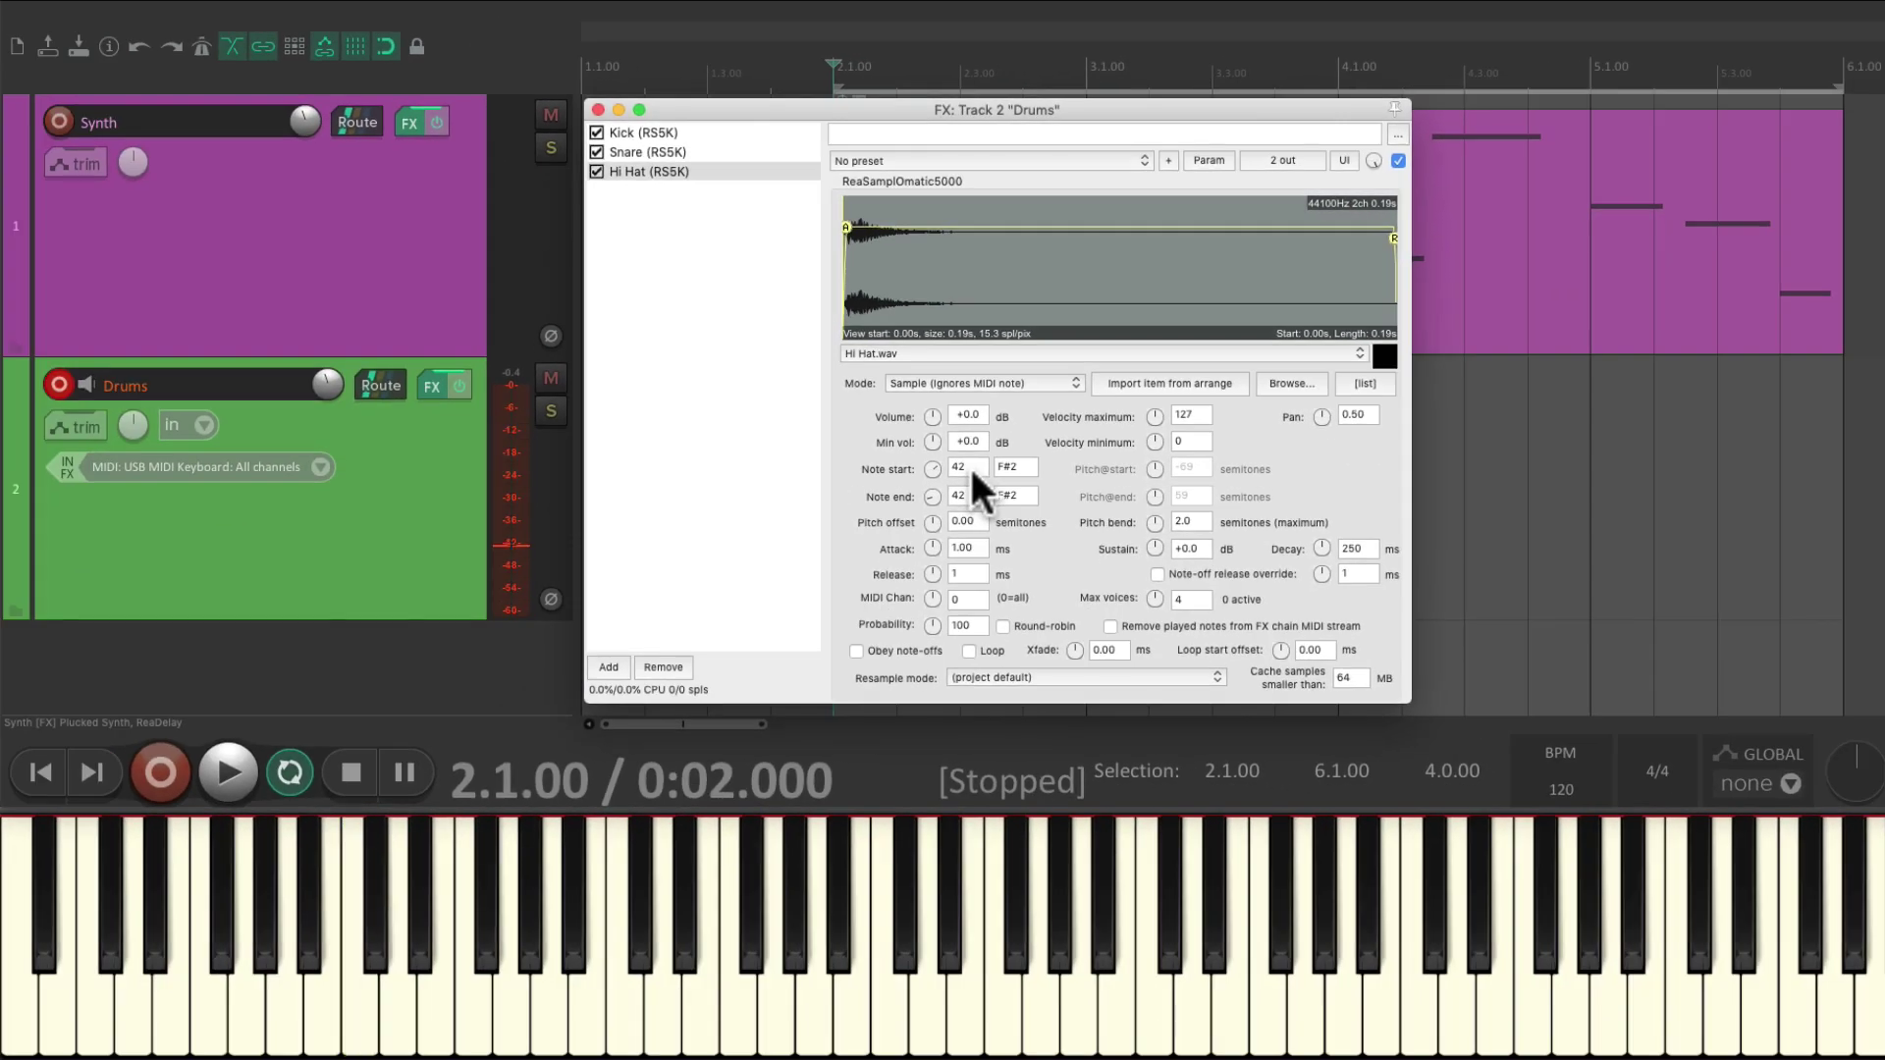
pyautogui.click(598, 110)
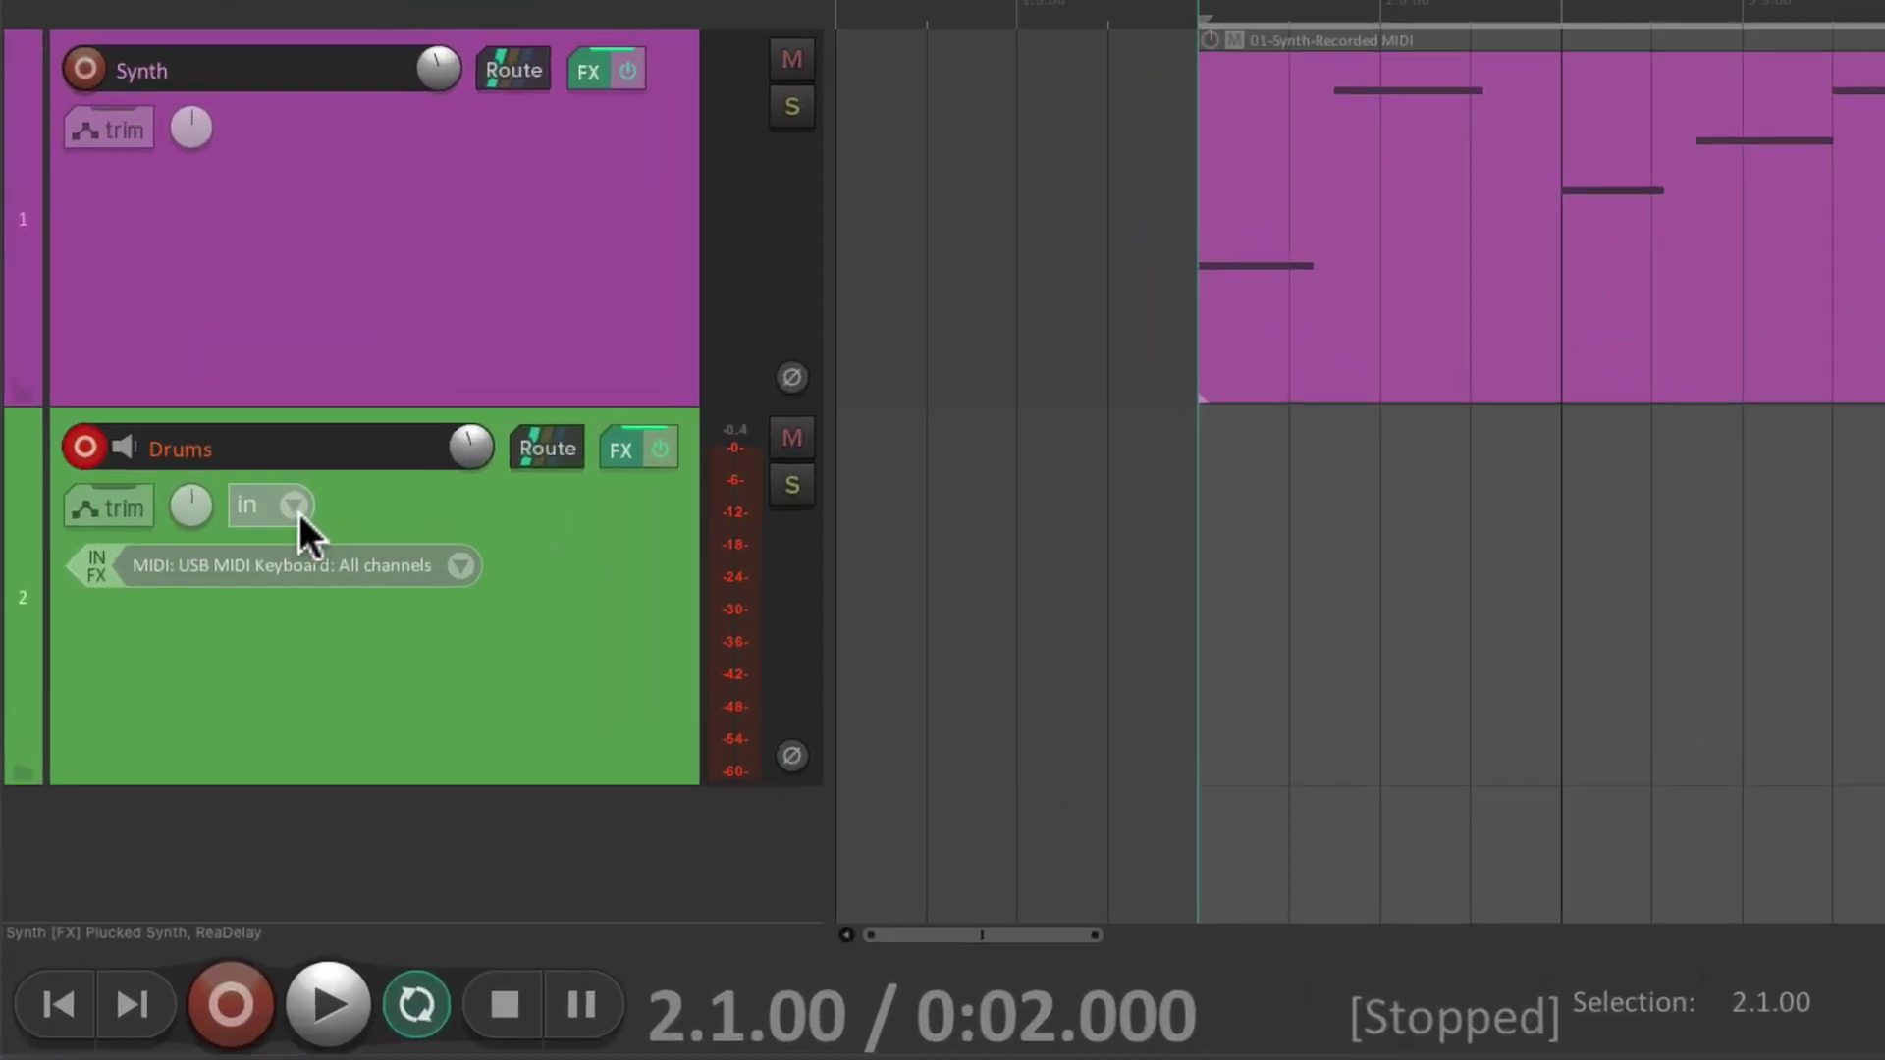
# - Switch the Drums track's record mode to Record: MIDI overdub
pyautogui.click(294, 506)
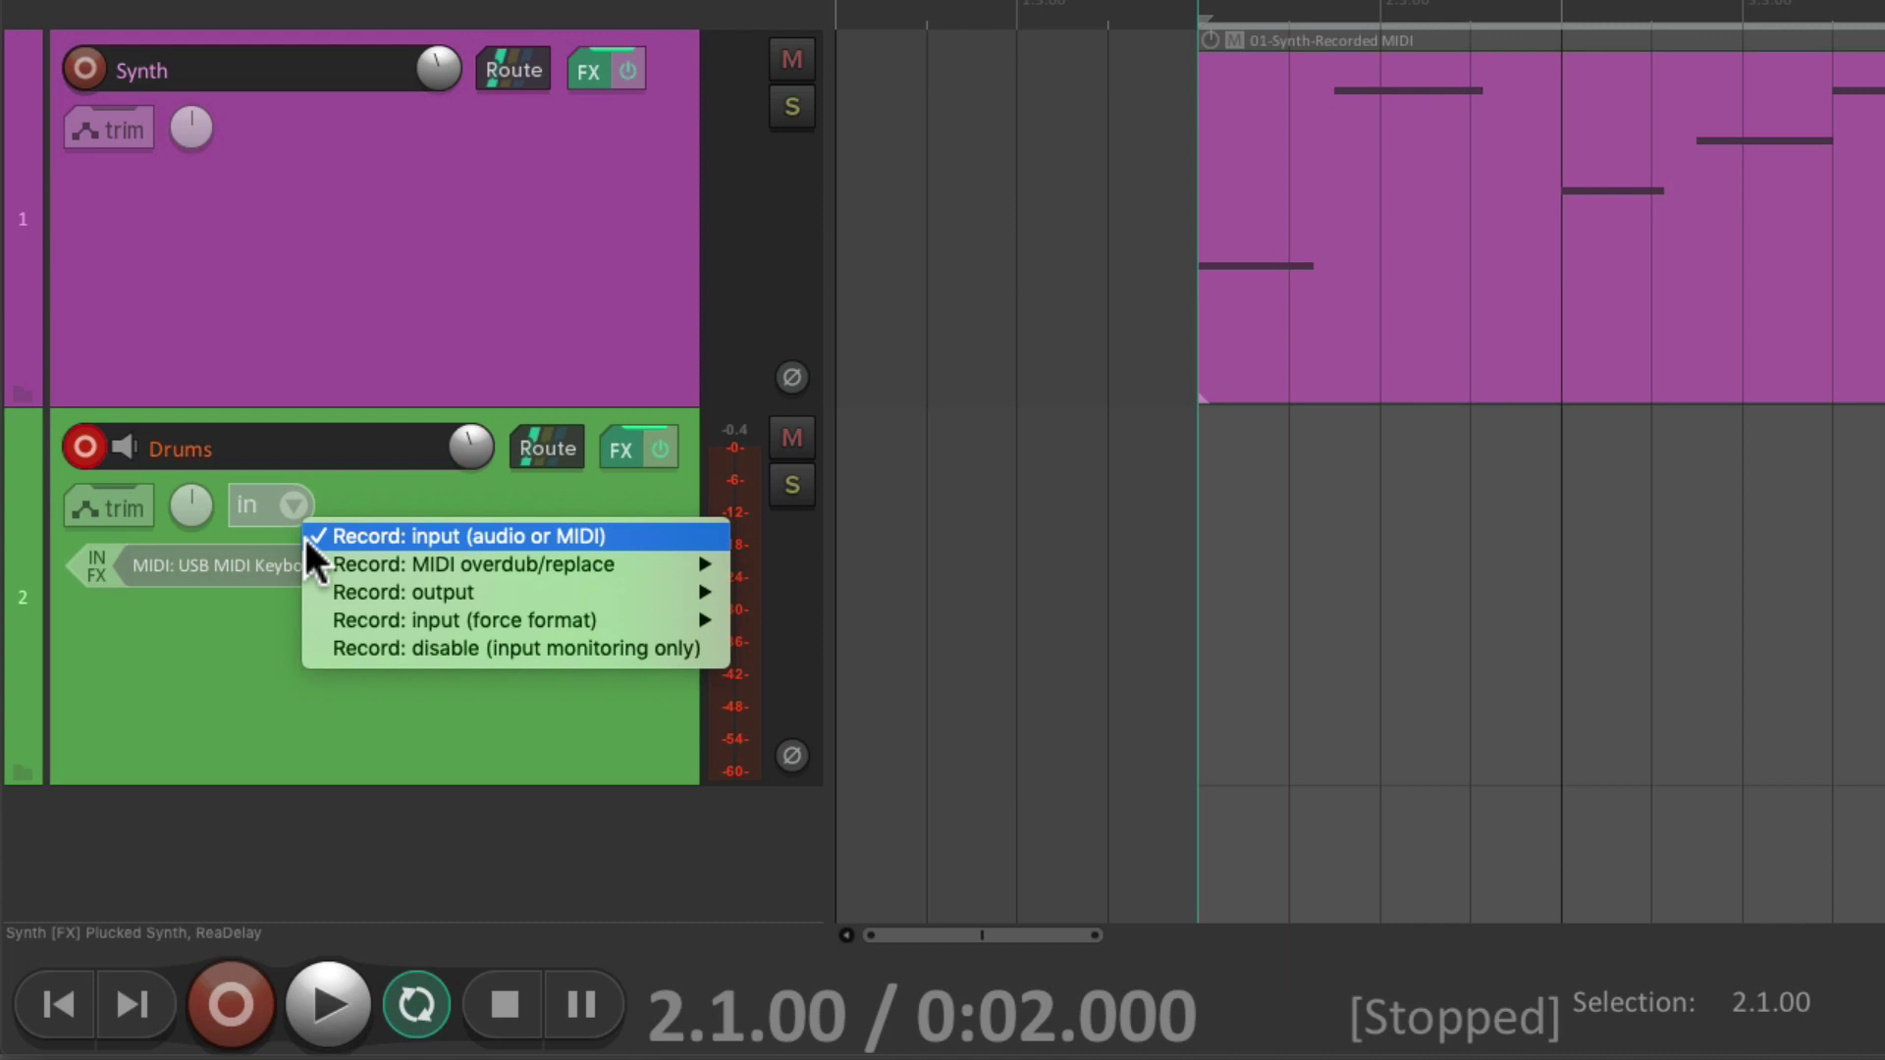
pyautogui.moveTo(314, 567)
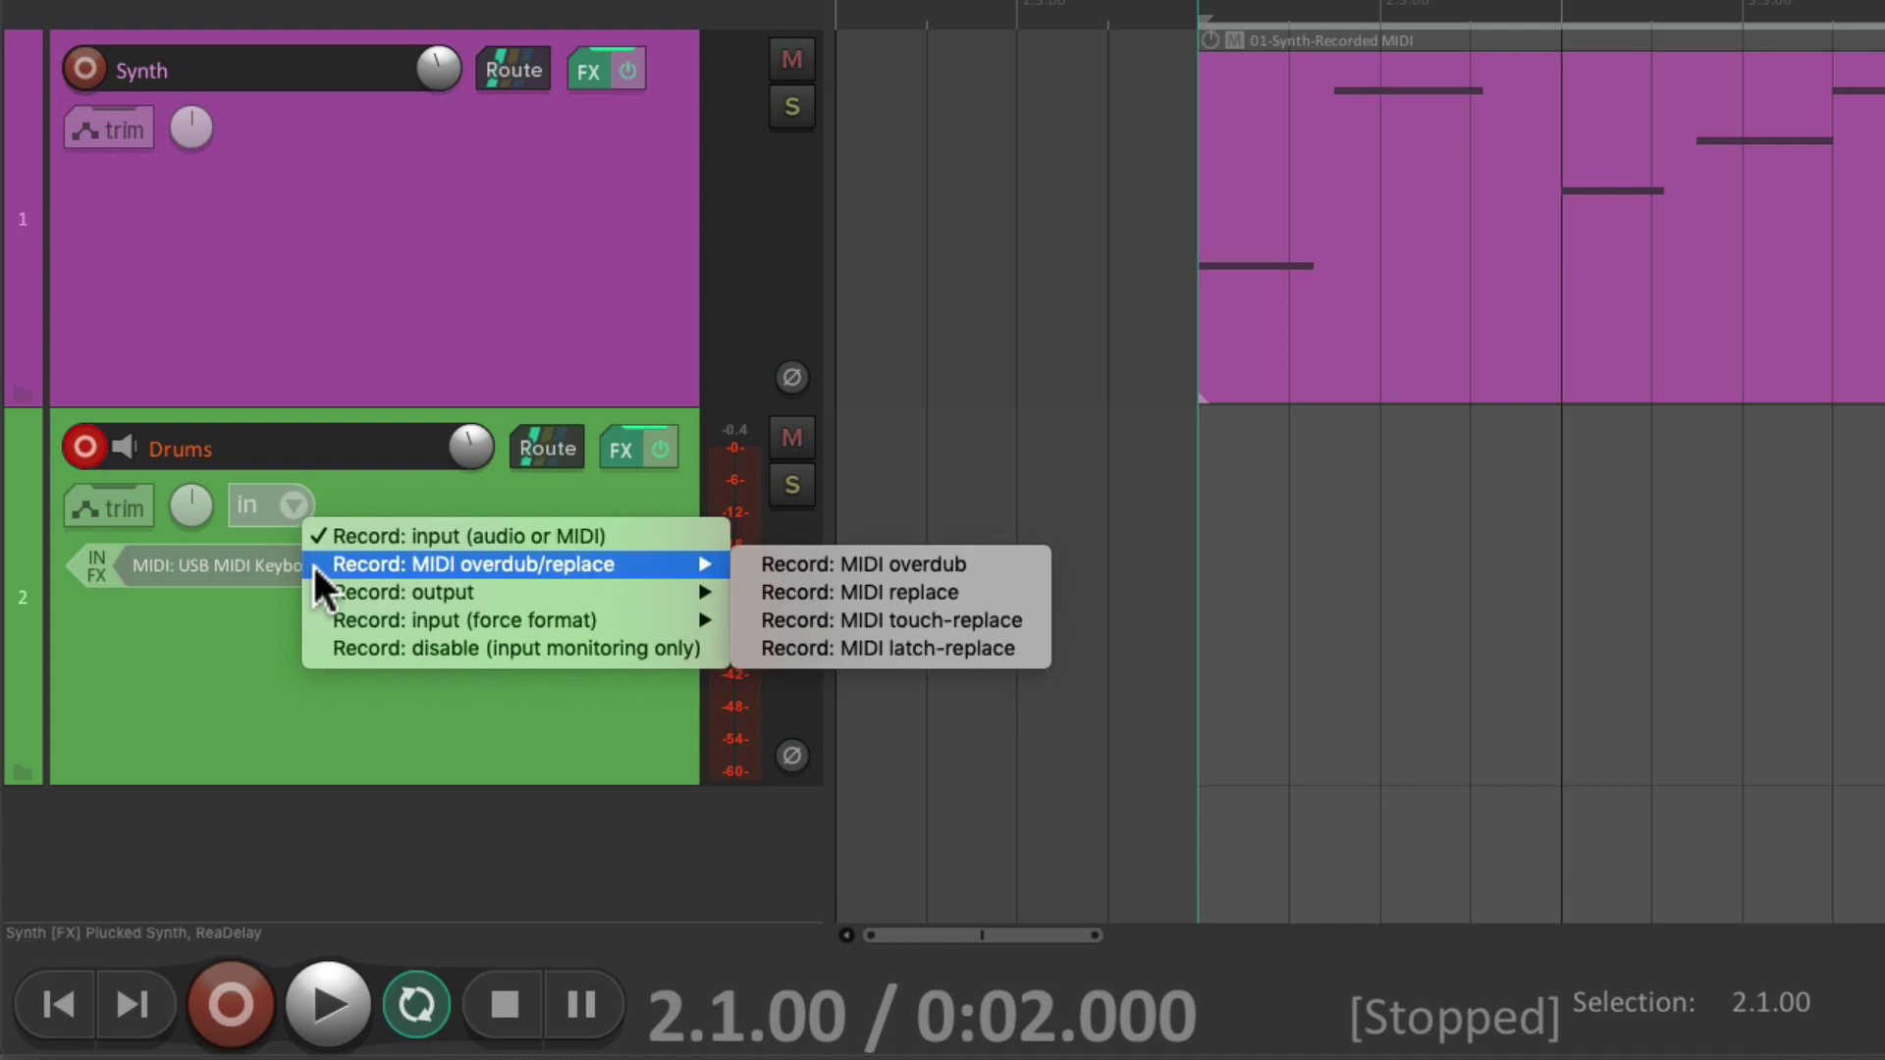
pyautogui.click(746, 564)
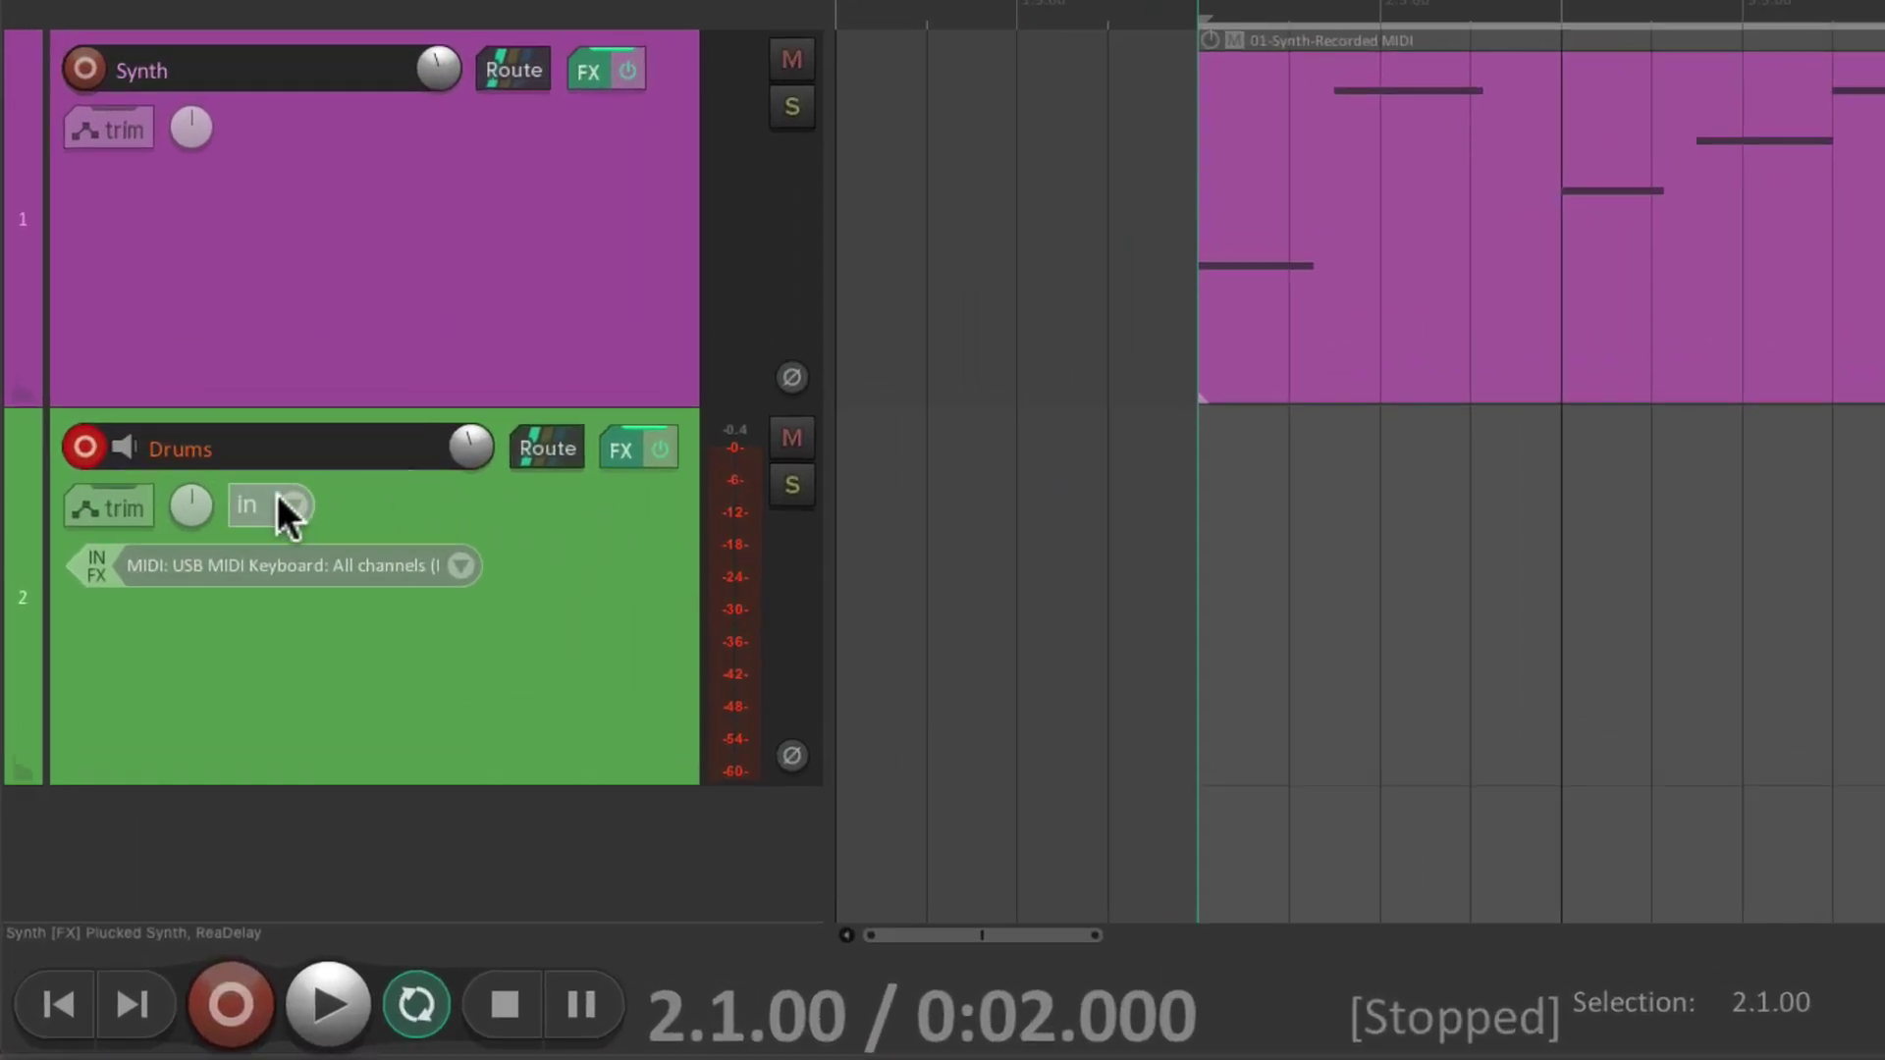
pyautogui.click(263, 501)
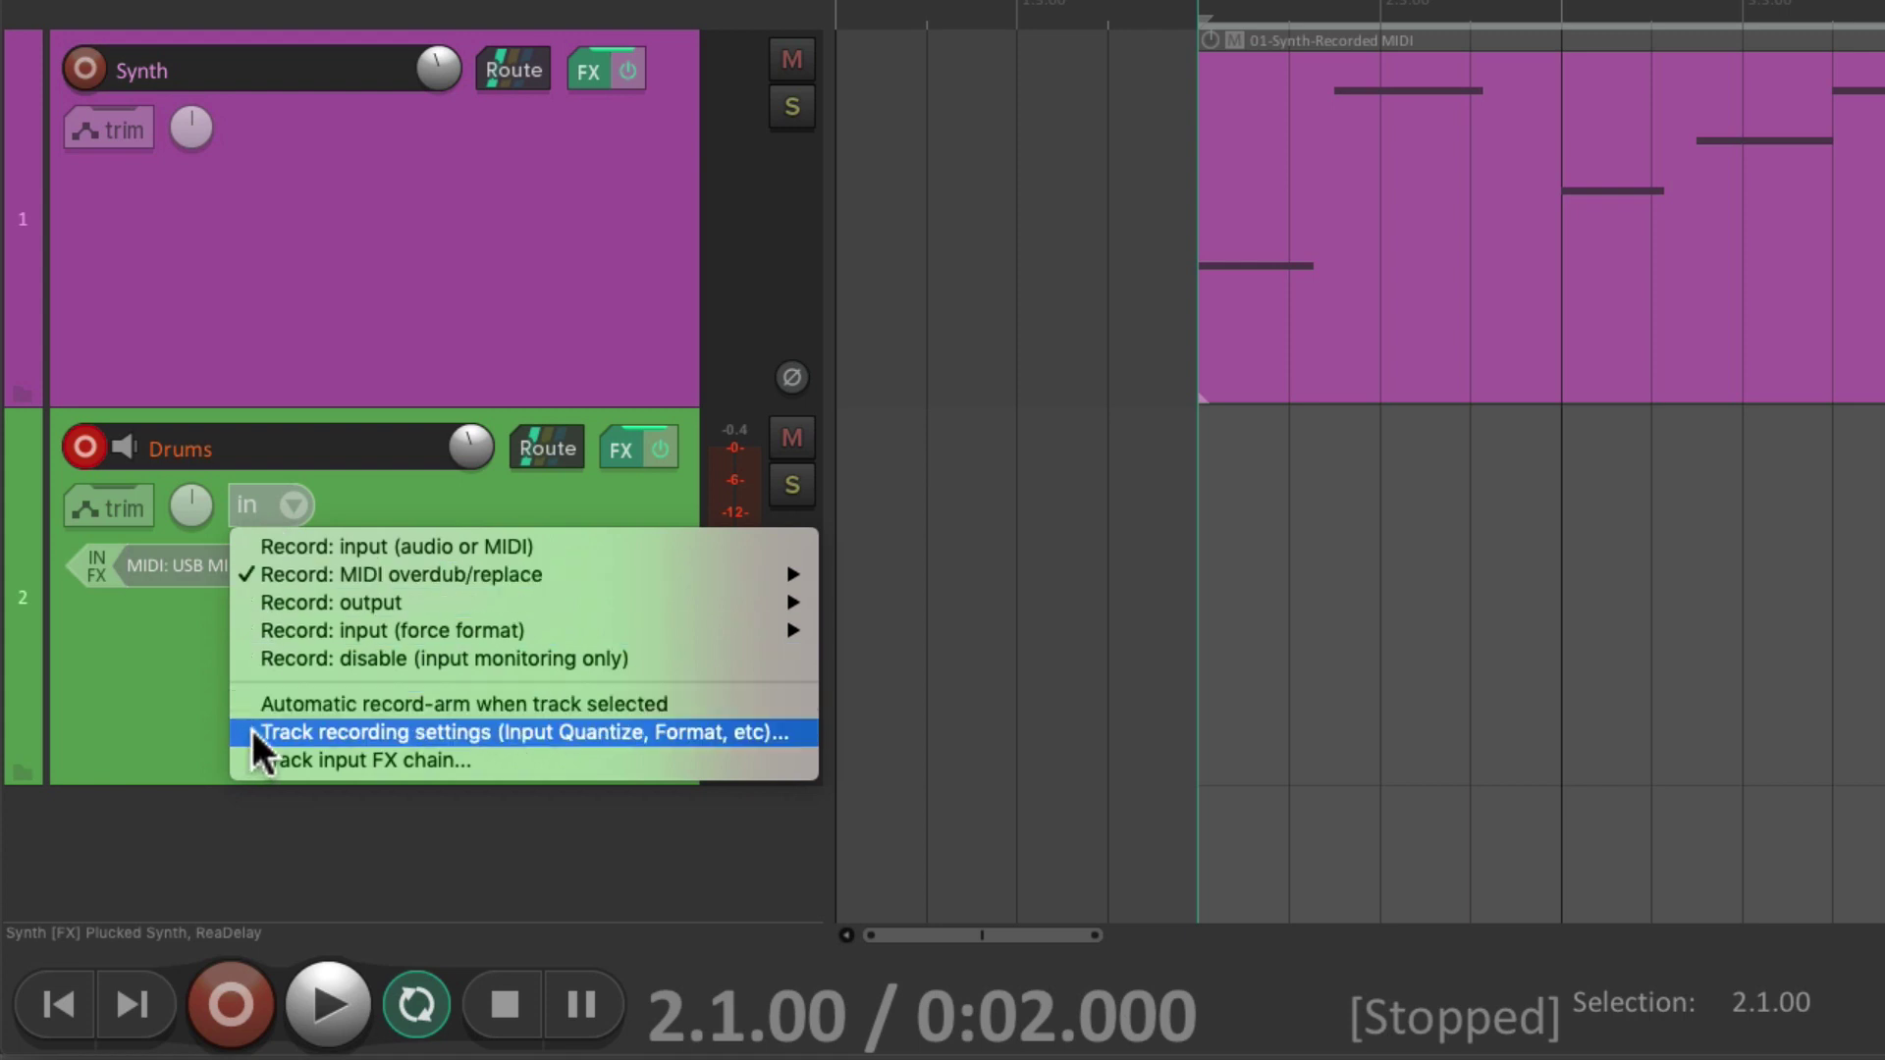
# - Enable Quantize track MIDI recording at 1/16 for Drums and close the settings
pyautogui.click(510, 732)
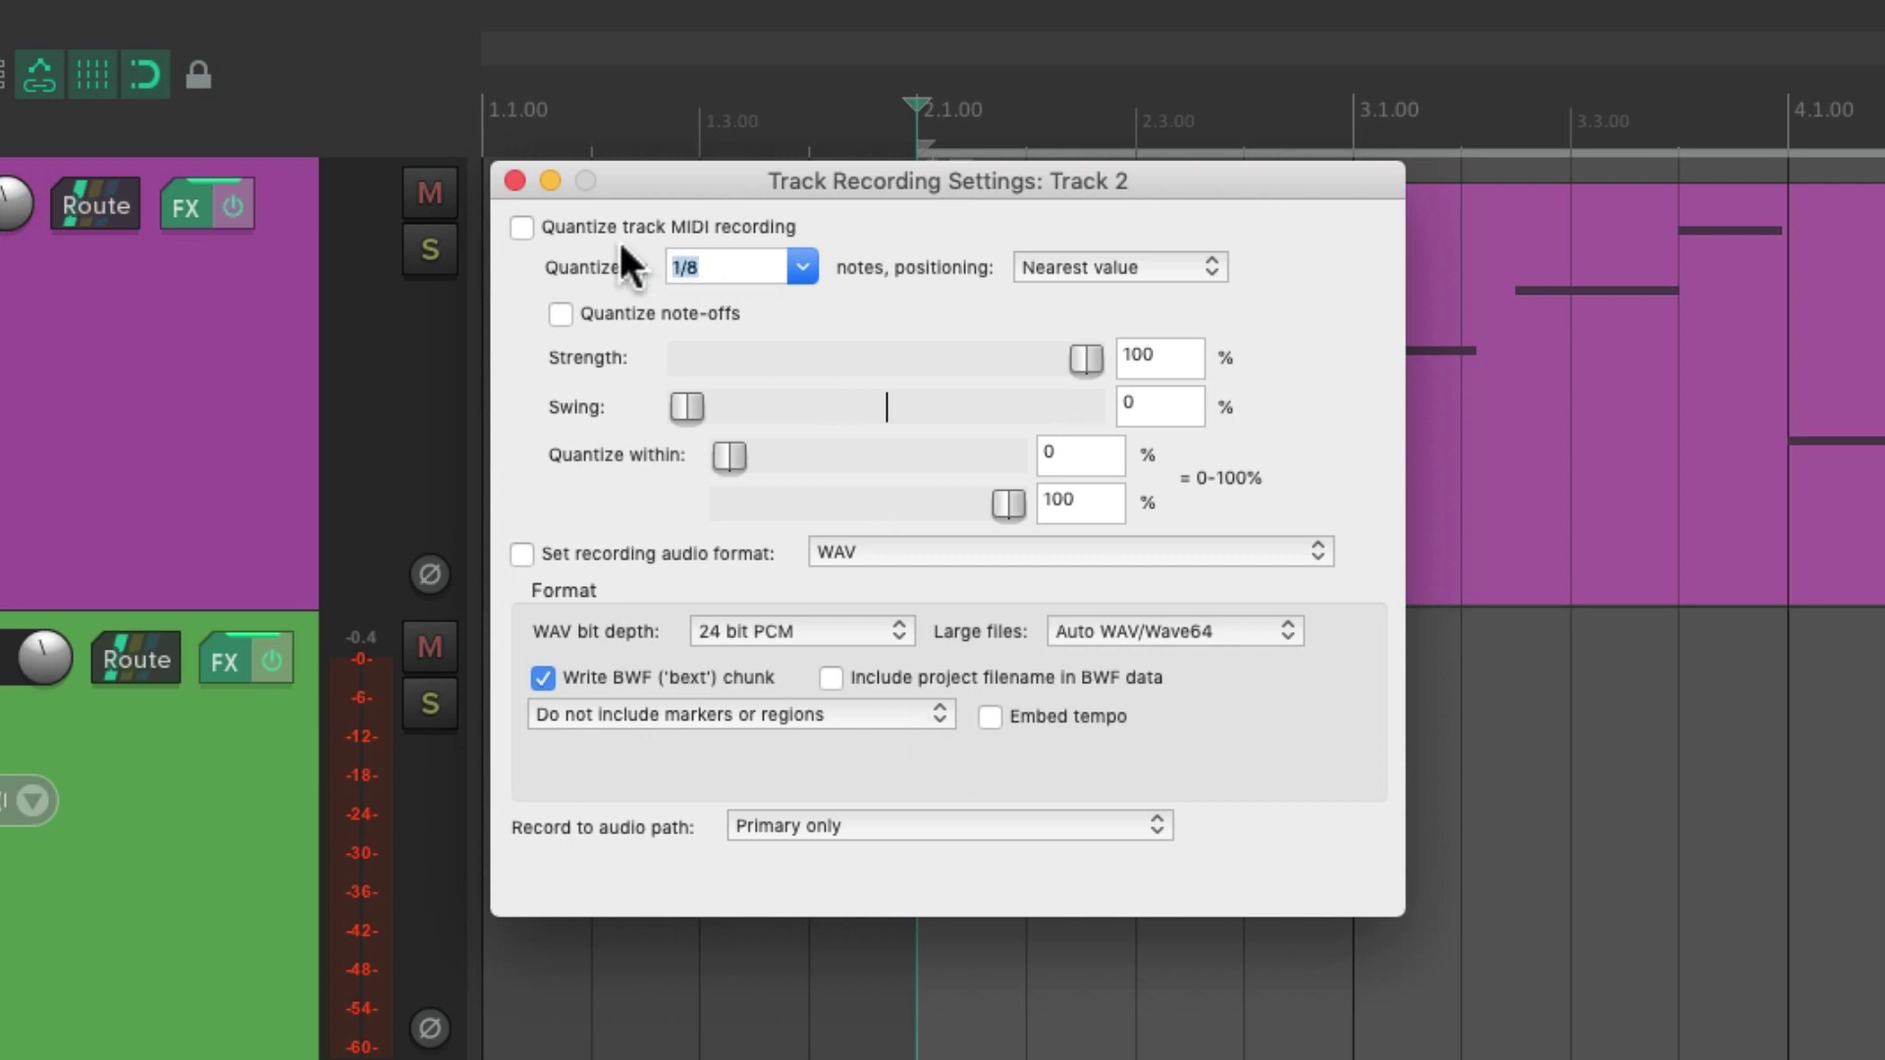
pyautogui.click(522, 227)
pyautogui.click(797, 267)
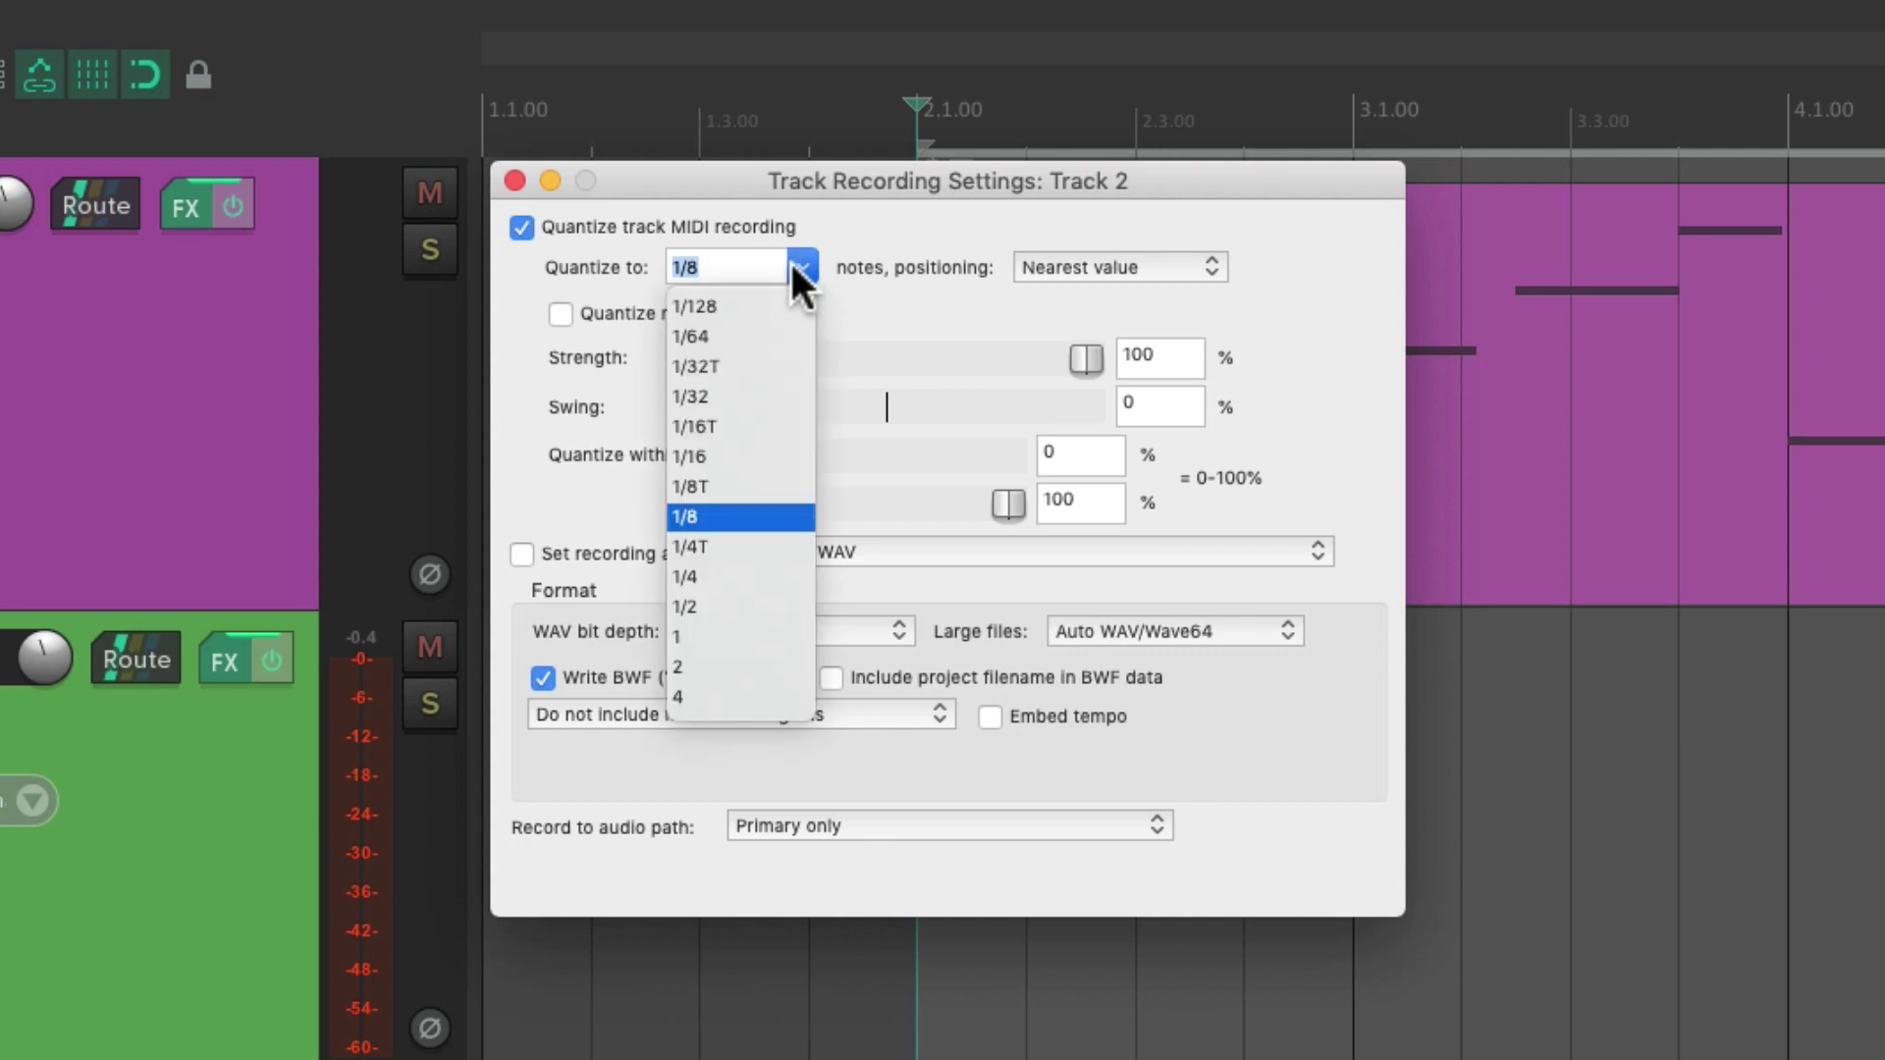
pyautogui.click(774, 454)
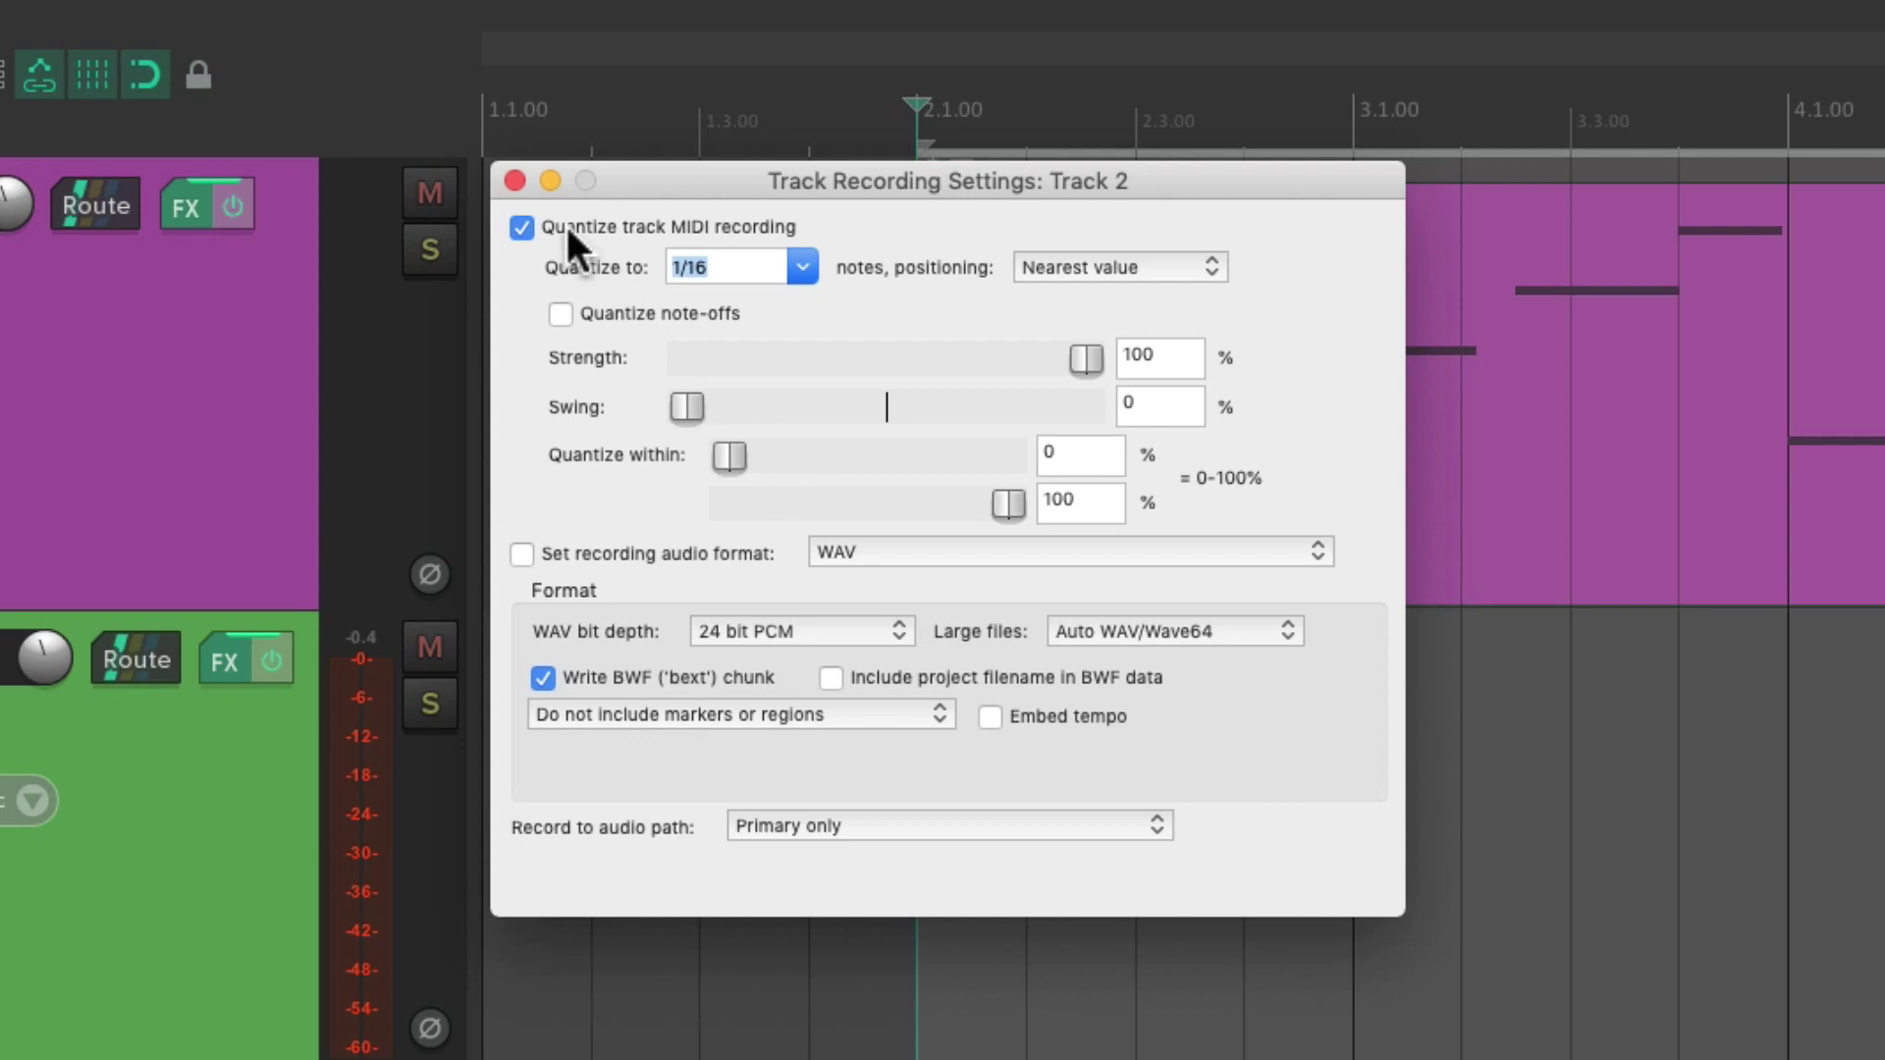
pyautogui.click(514, 181)
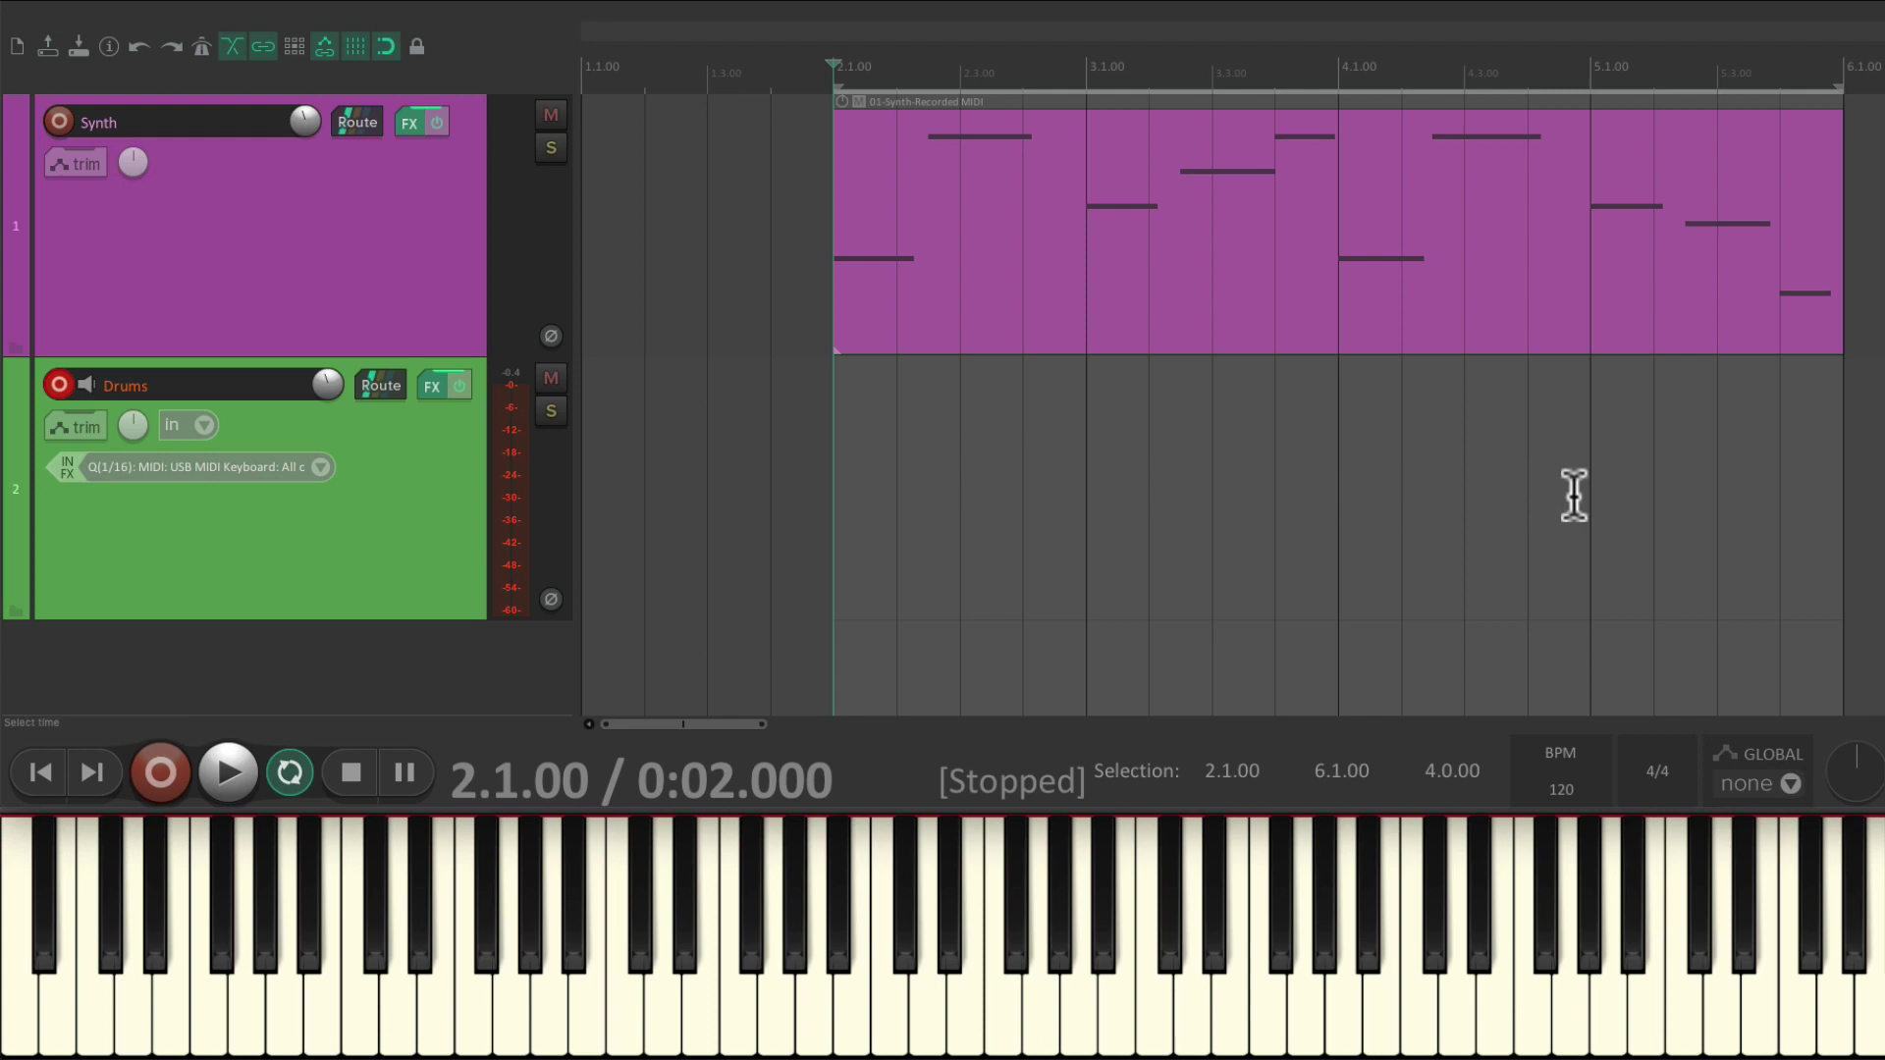
# - Set the metronome to count in 1 measure before recording
pyautogui.rightClick(202, 45)
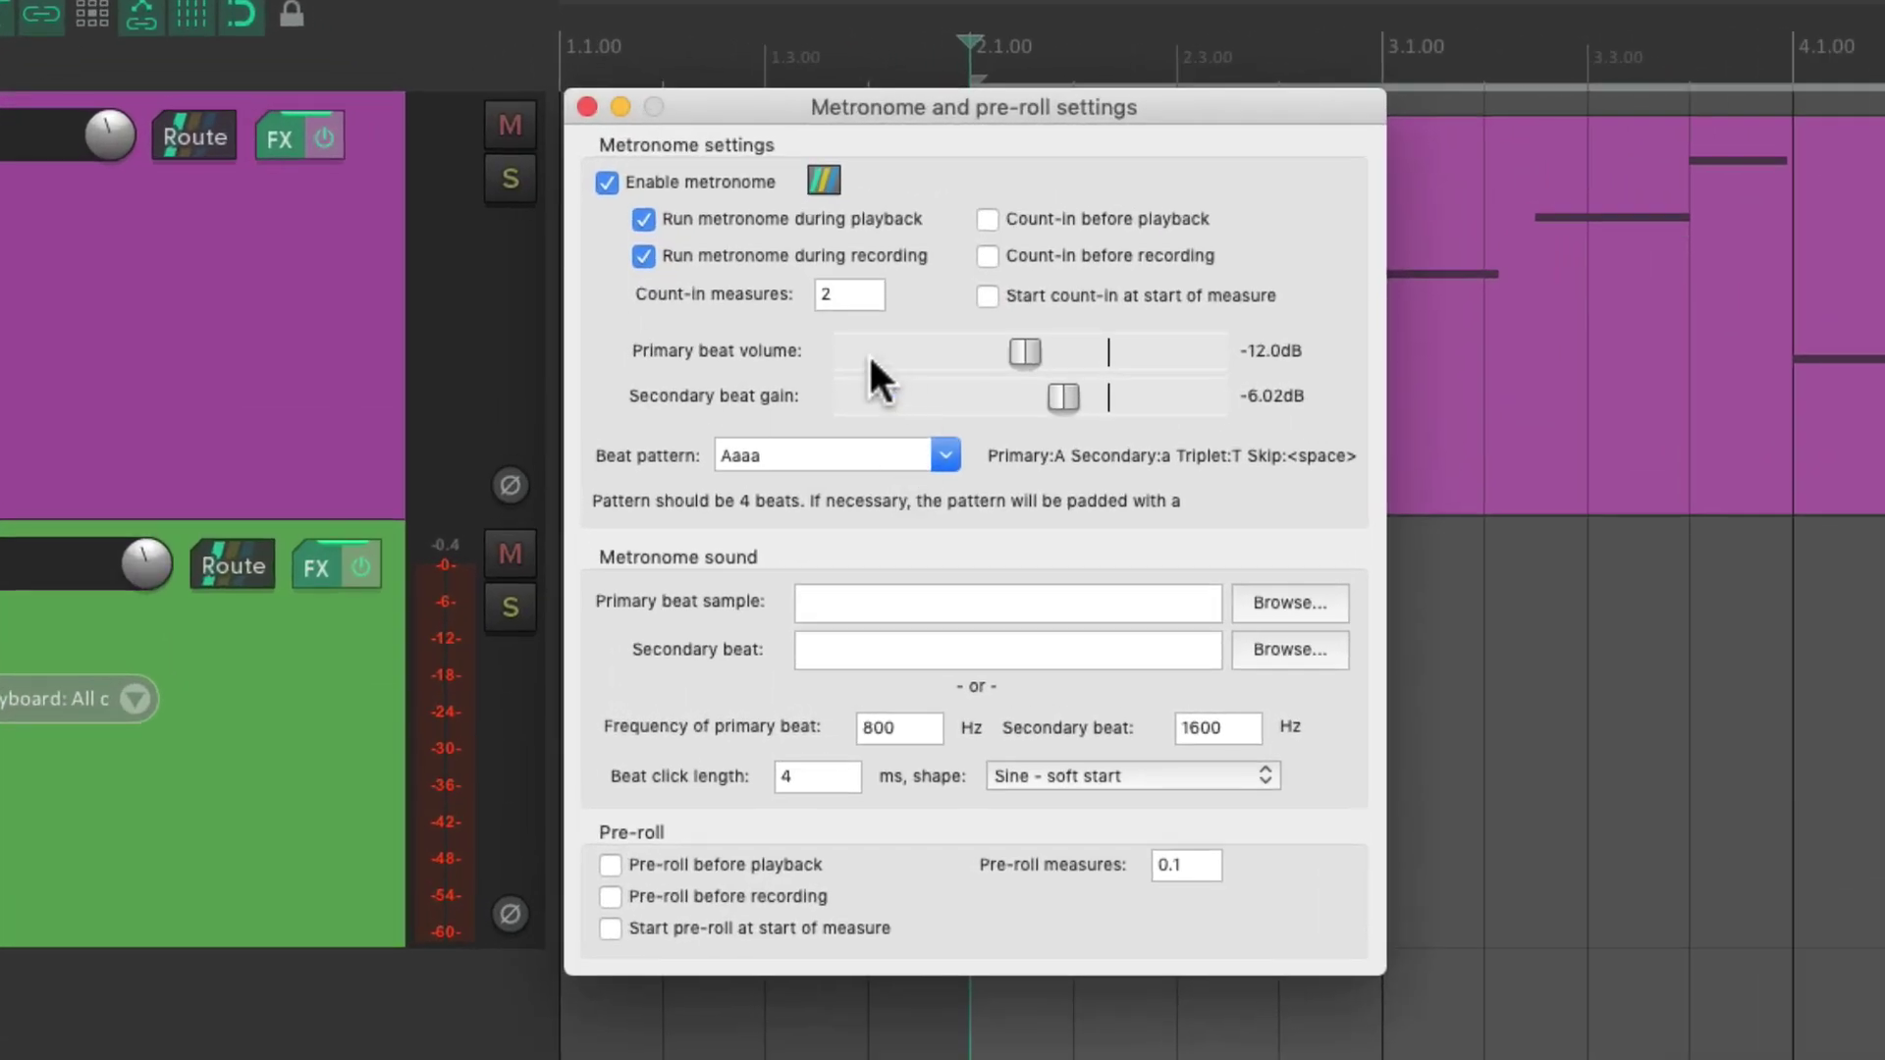
pyautogui.doubleClick(864, 295)
pyautogui.write('1')
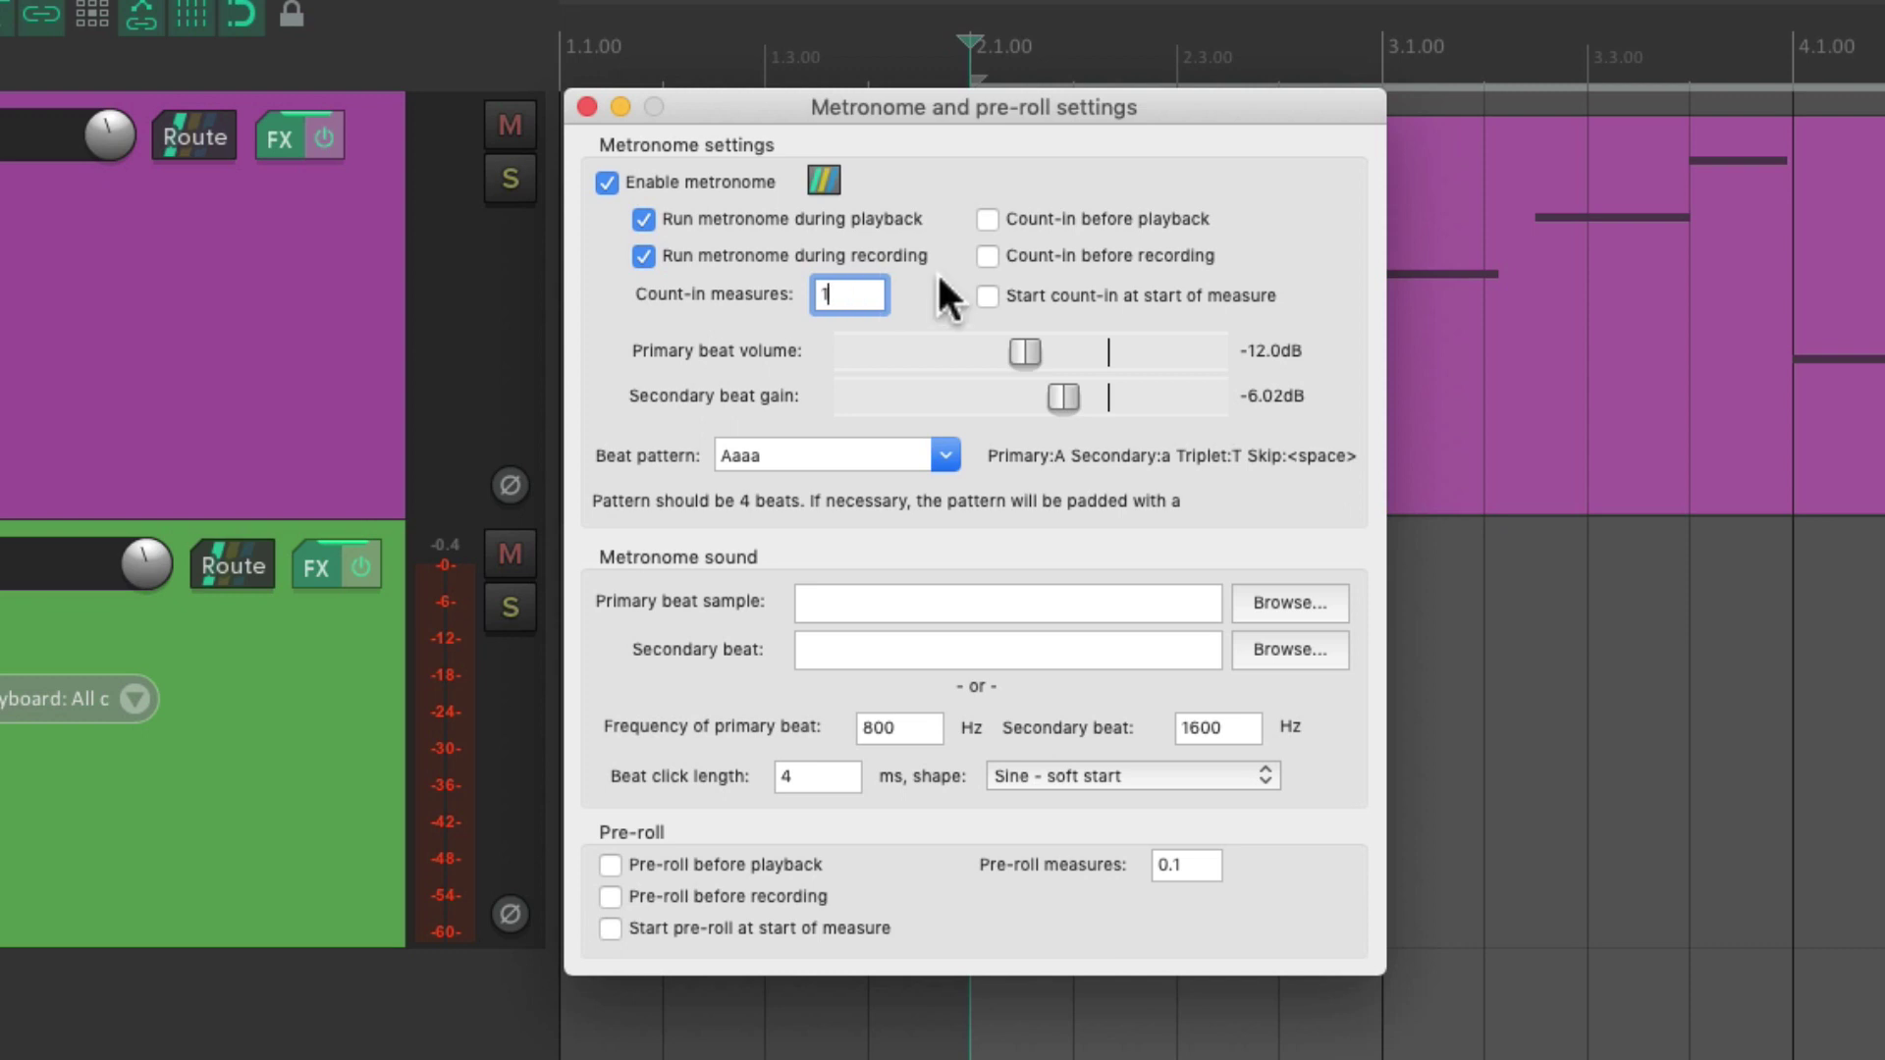
pyautogui.click(986, 255)
pyautogui.click(589, 107)
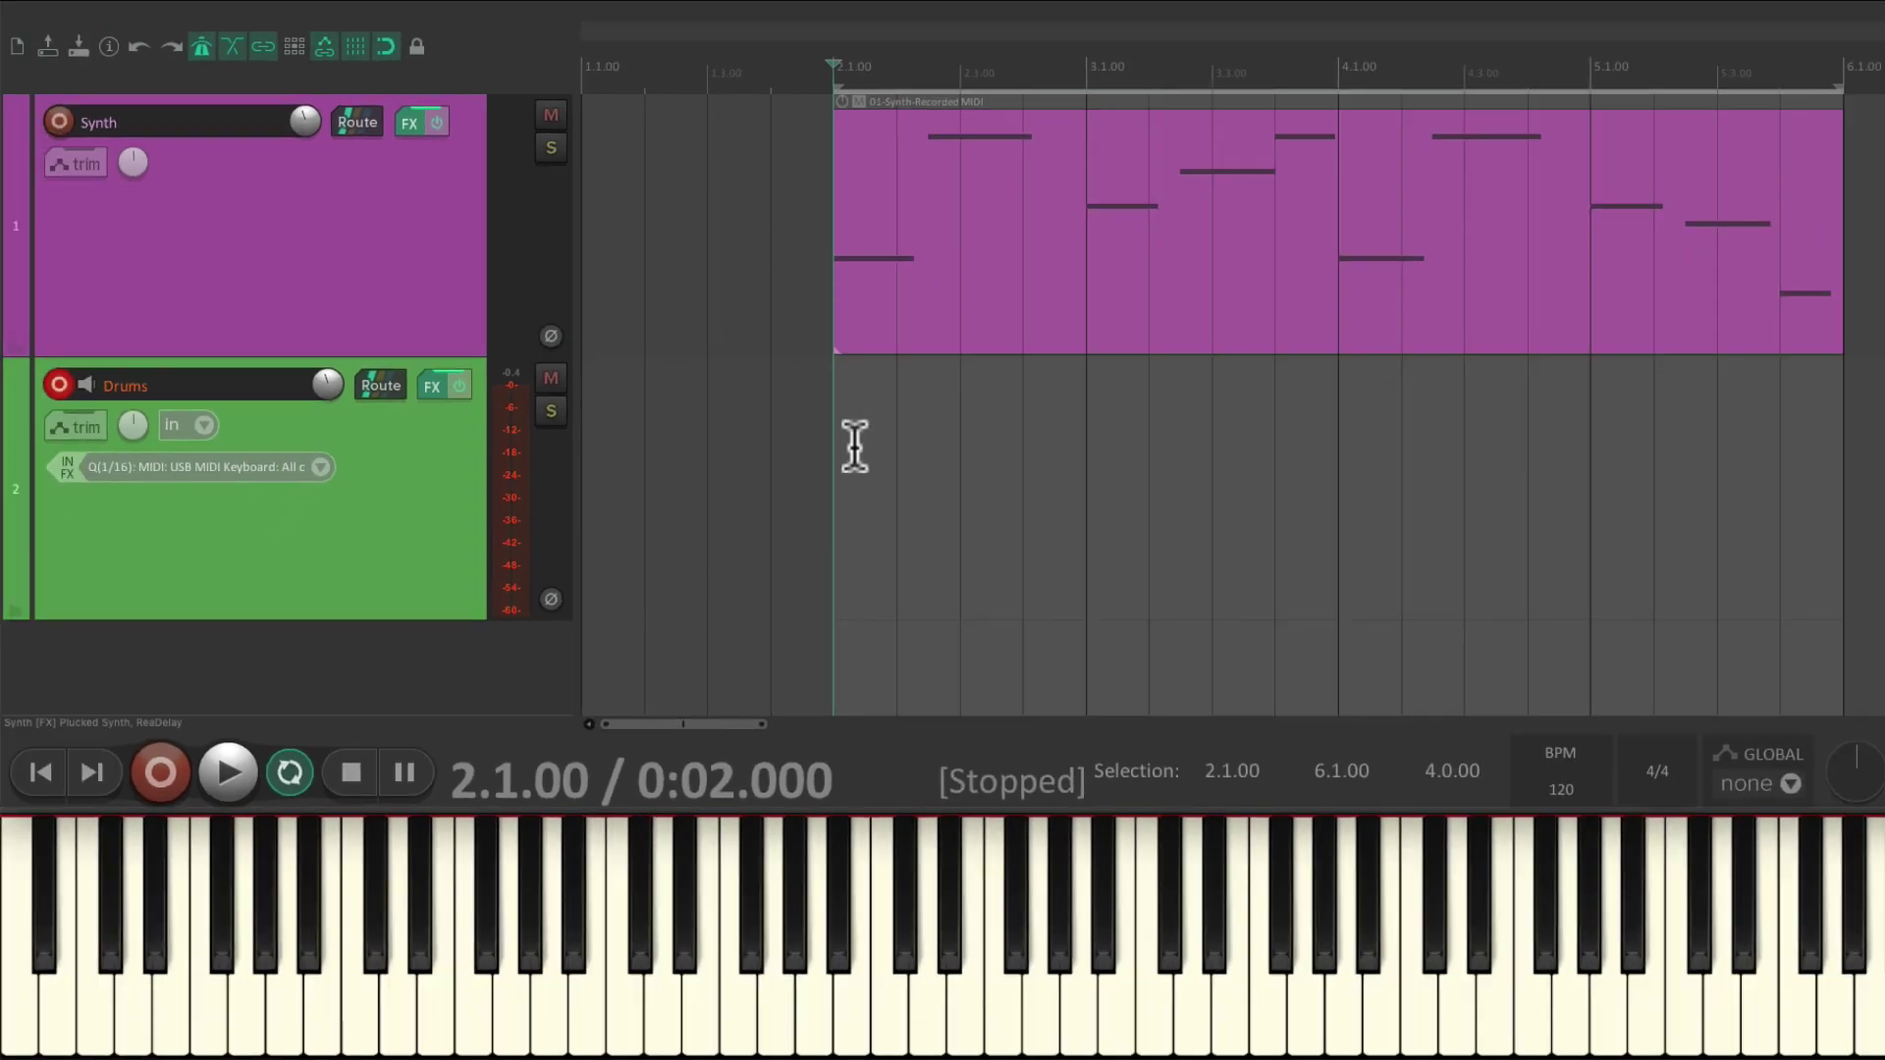
# - Record the kick, snare and hi-hat pattern onto Drums across bars 2–6, retrying after a false start
pyautogui.hotkey('ctrl', 'r')
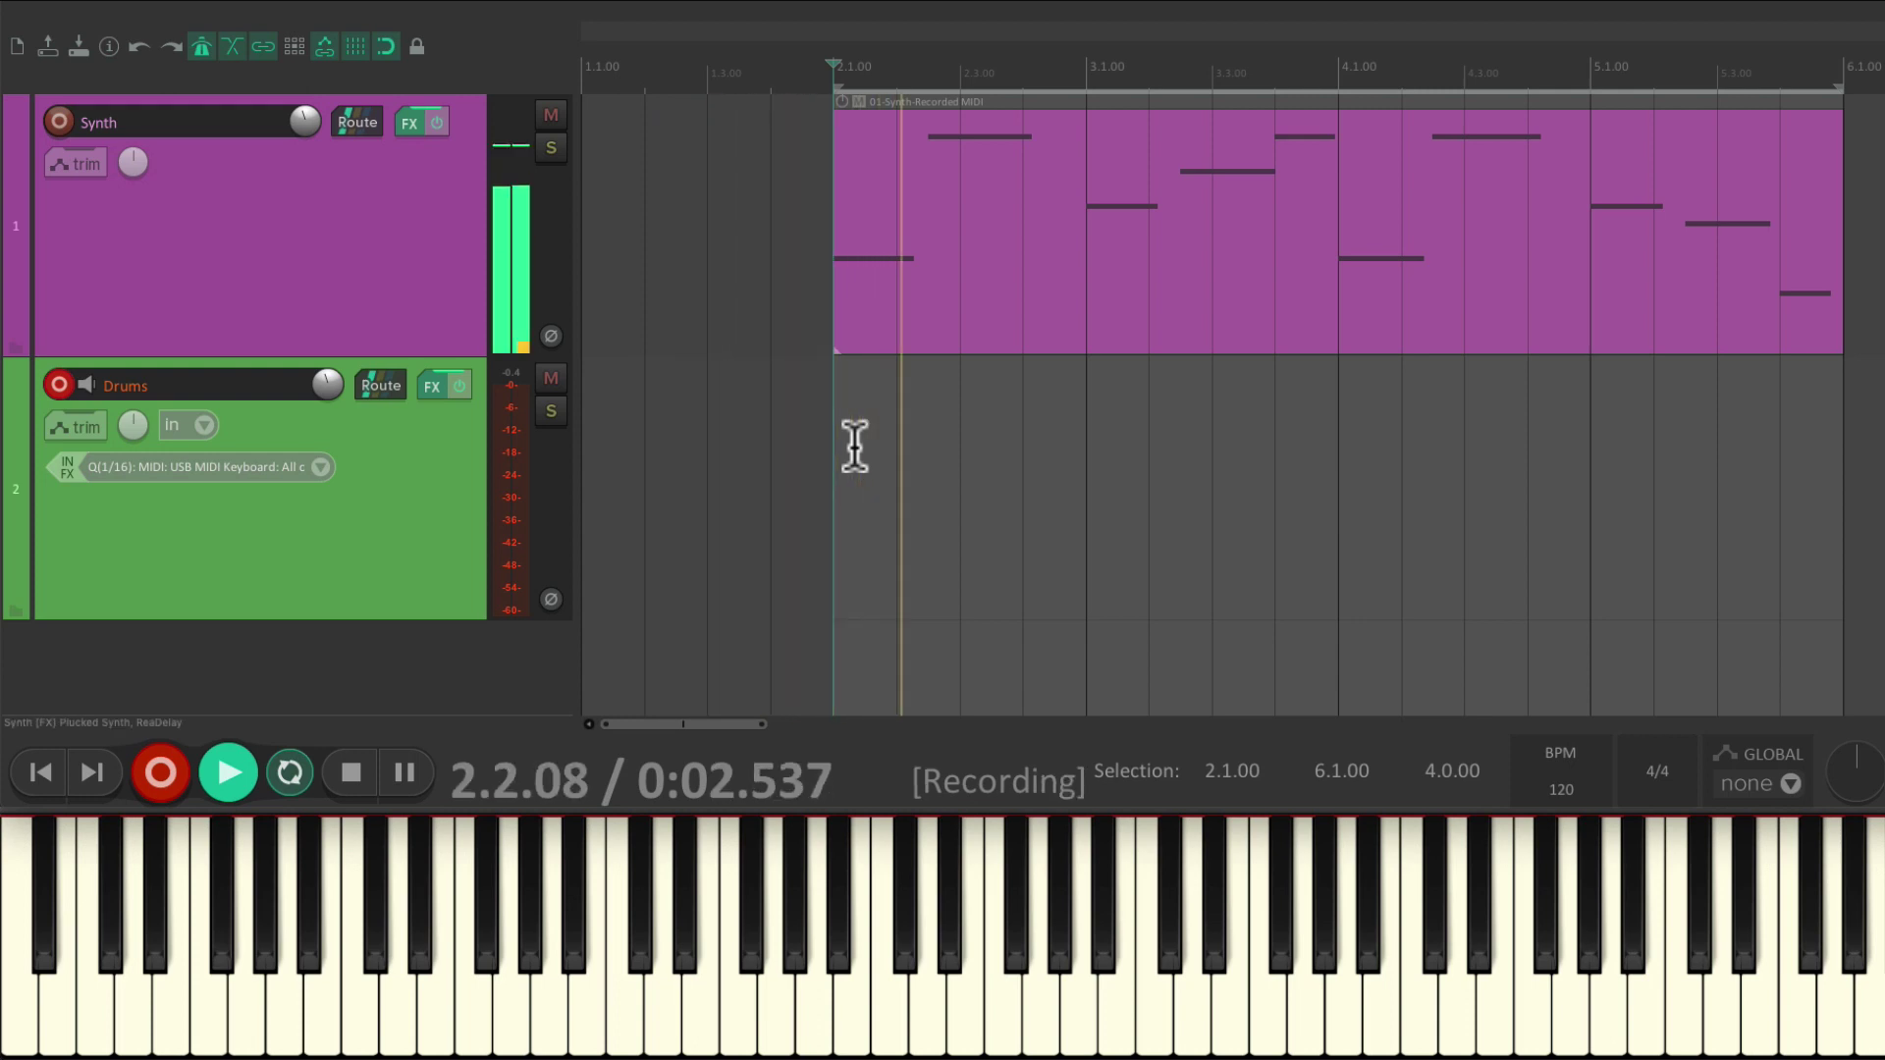
pyautogui.press('space')
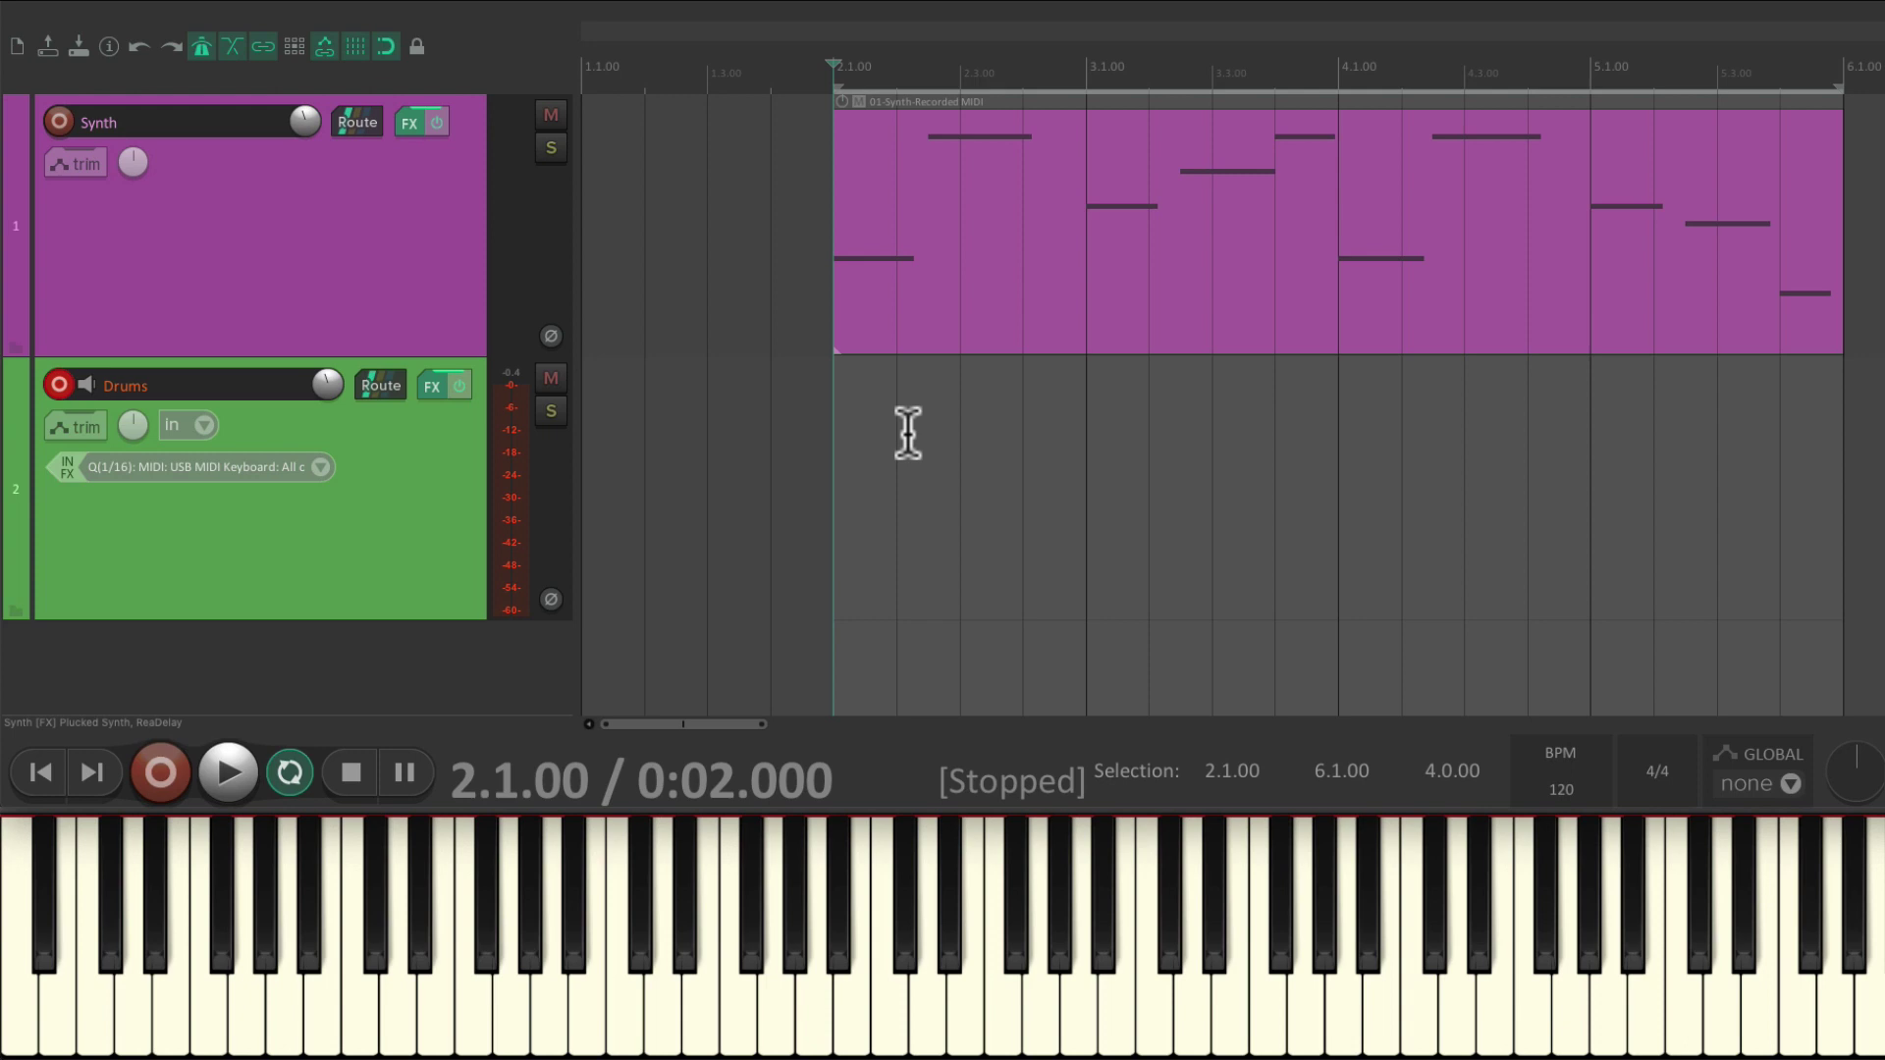
pyautogui.hotkey('ctrl', 'r')
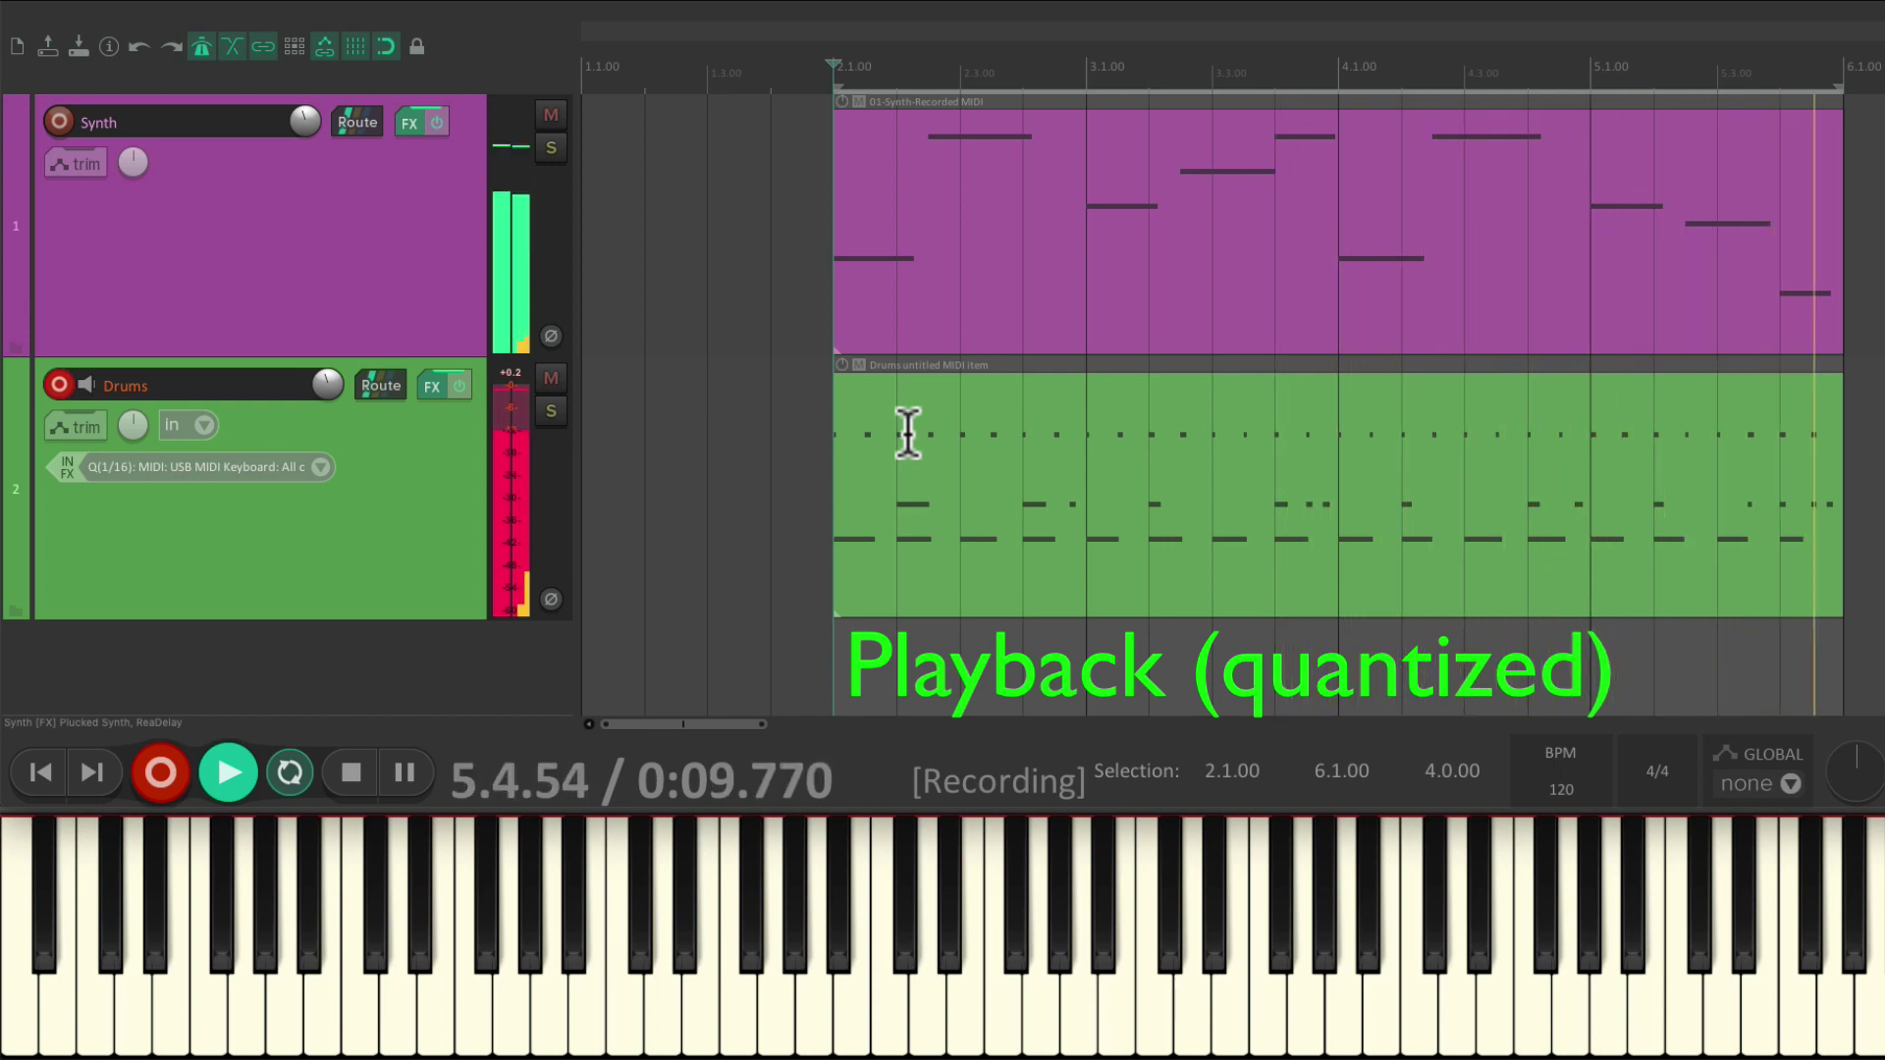
pyautogui.press('space')
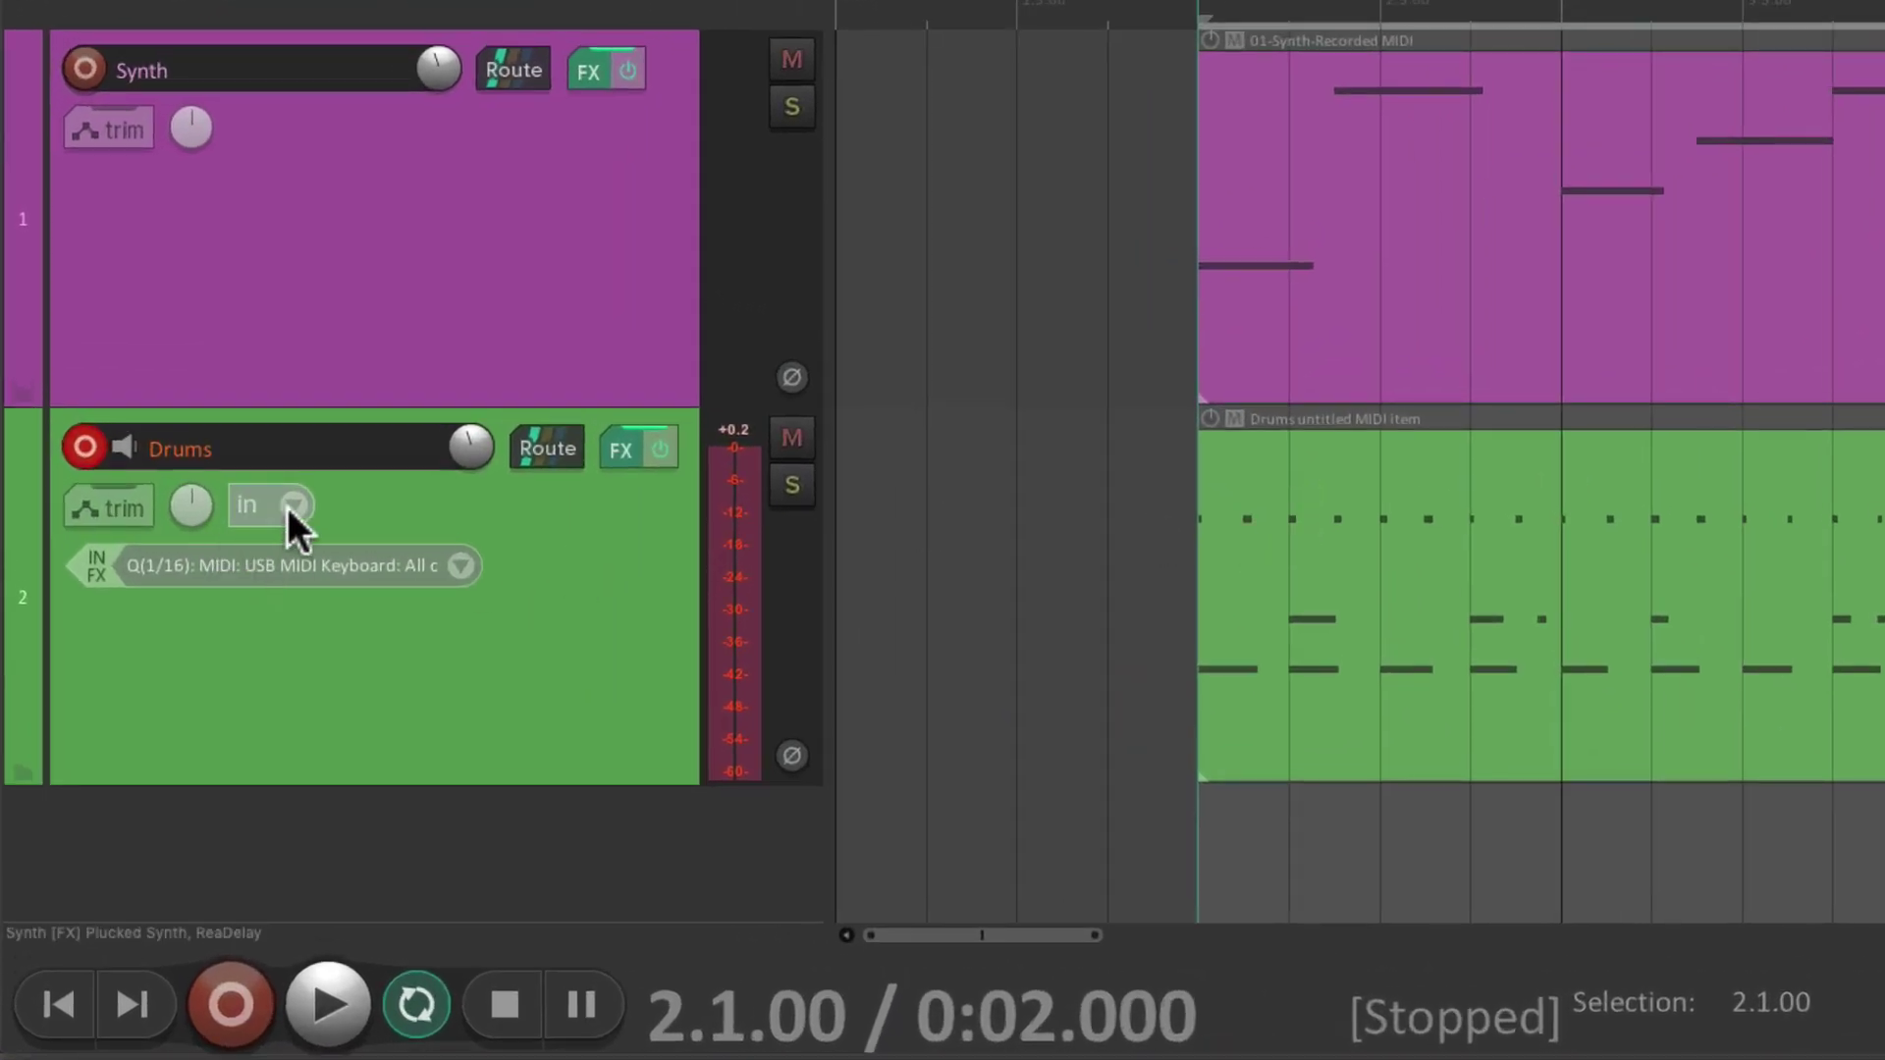
# - Verify MIDI overdub mode is still set, then overdub extra hi-hat notes into the Drums item
pyautogui.click(290, 507)
pyautogui.moveTo(366, 556)
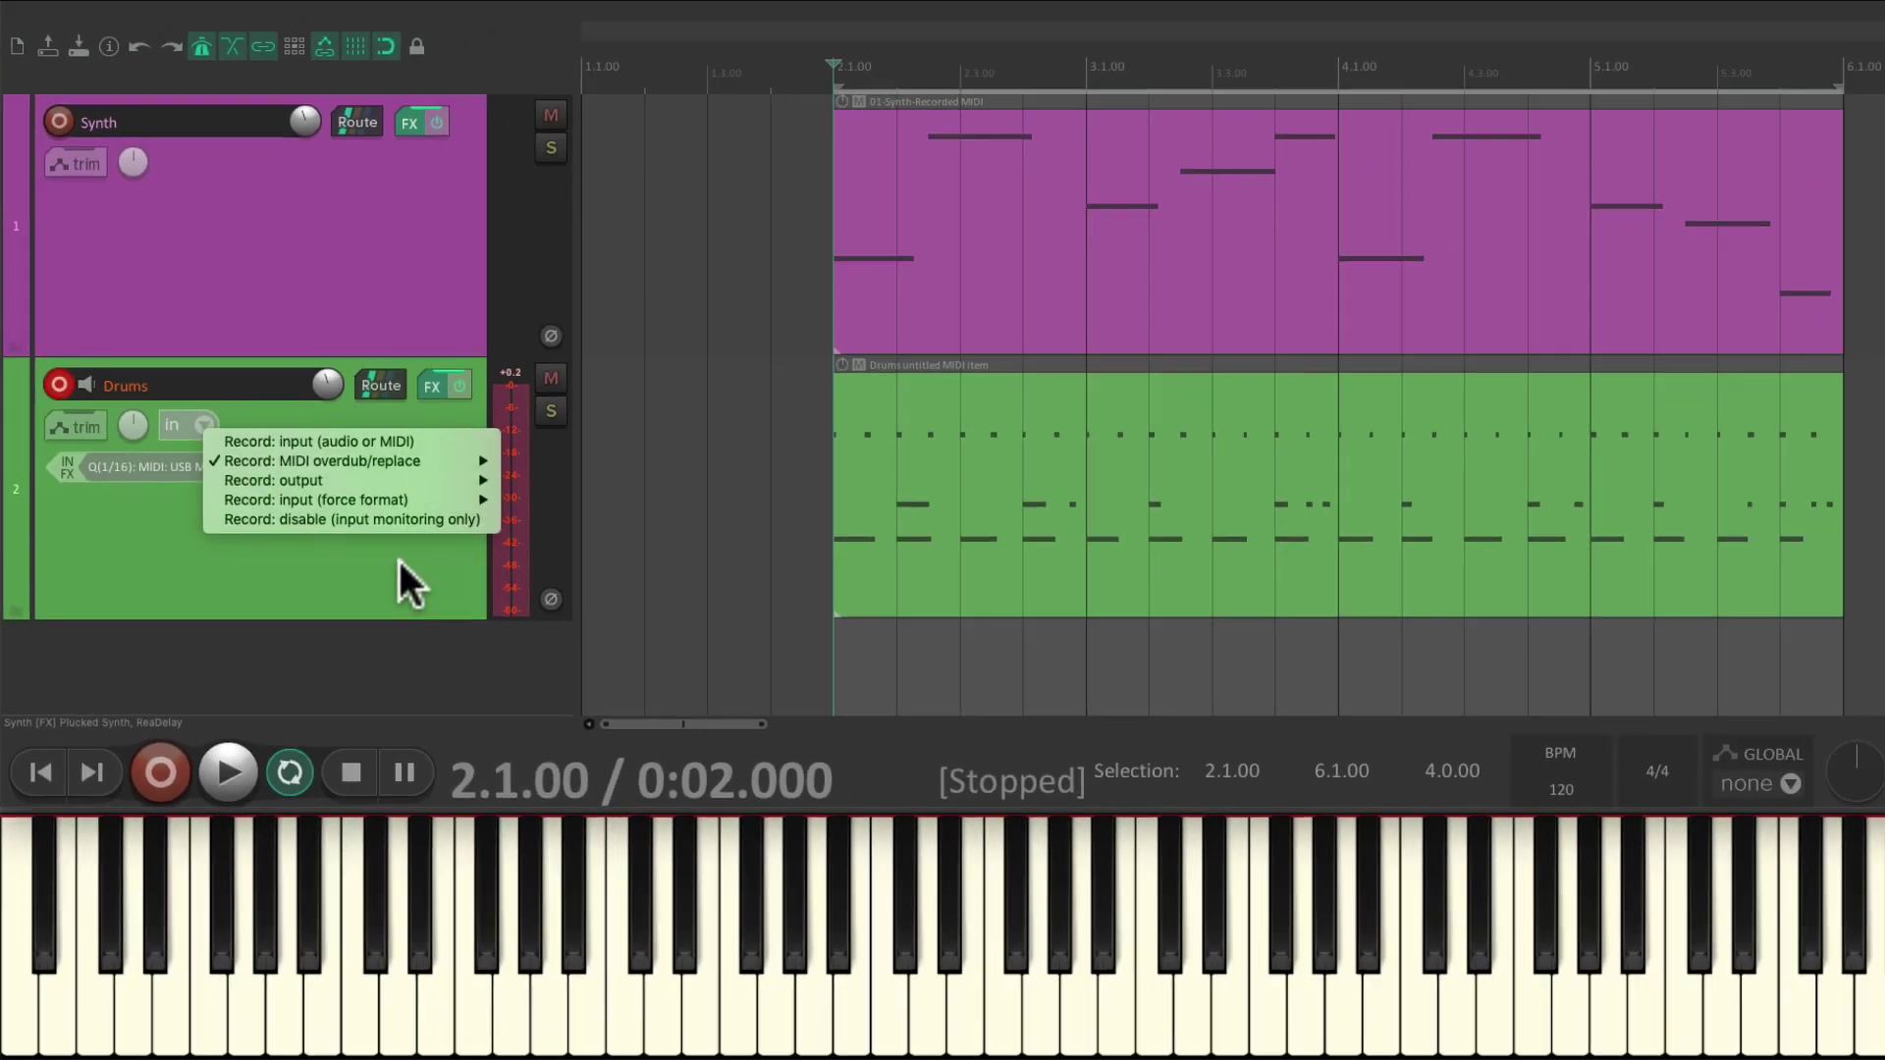
pyautogui.press('Escape')
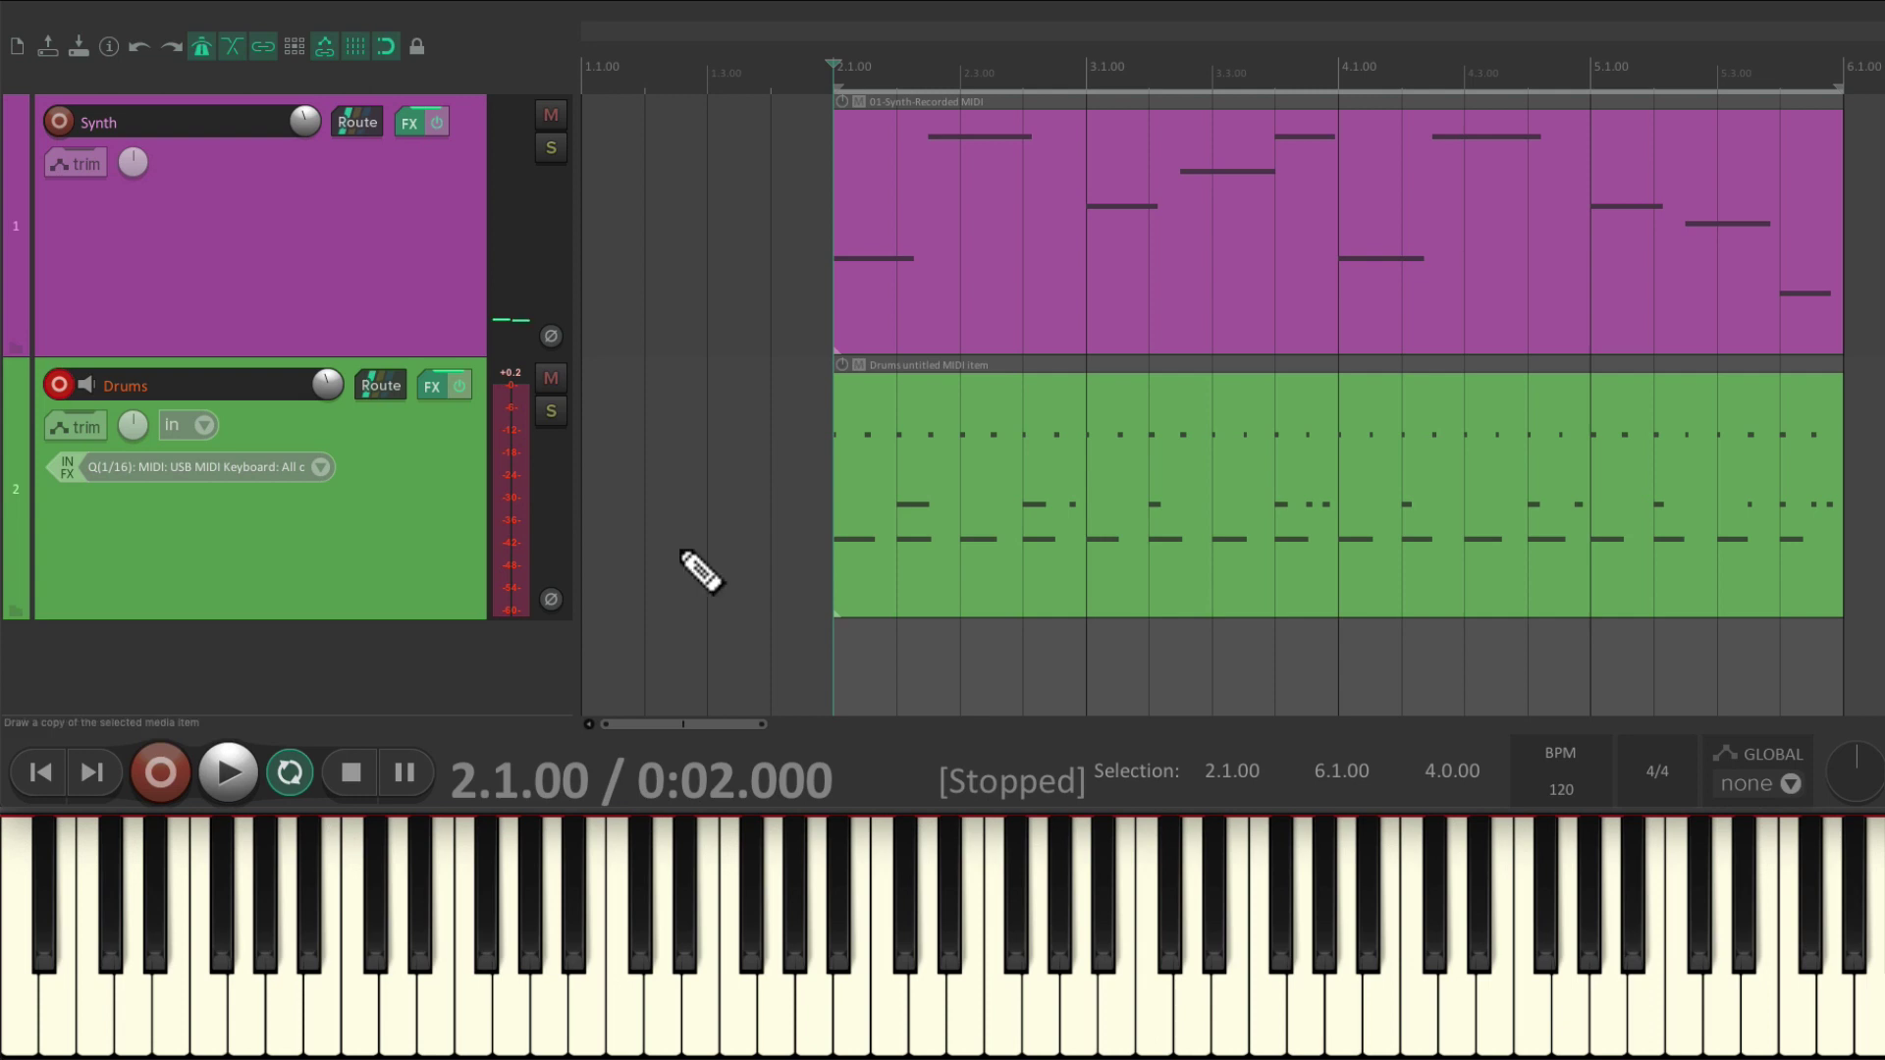
pyautogui.hotkey('ctrl', 'r')
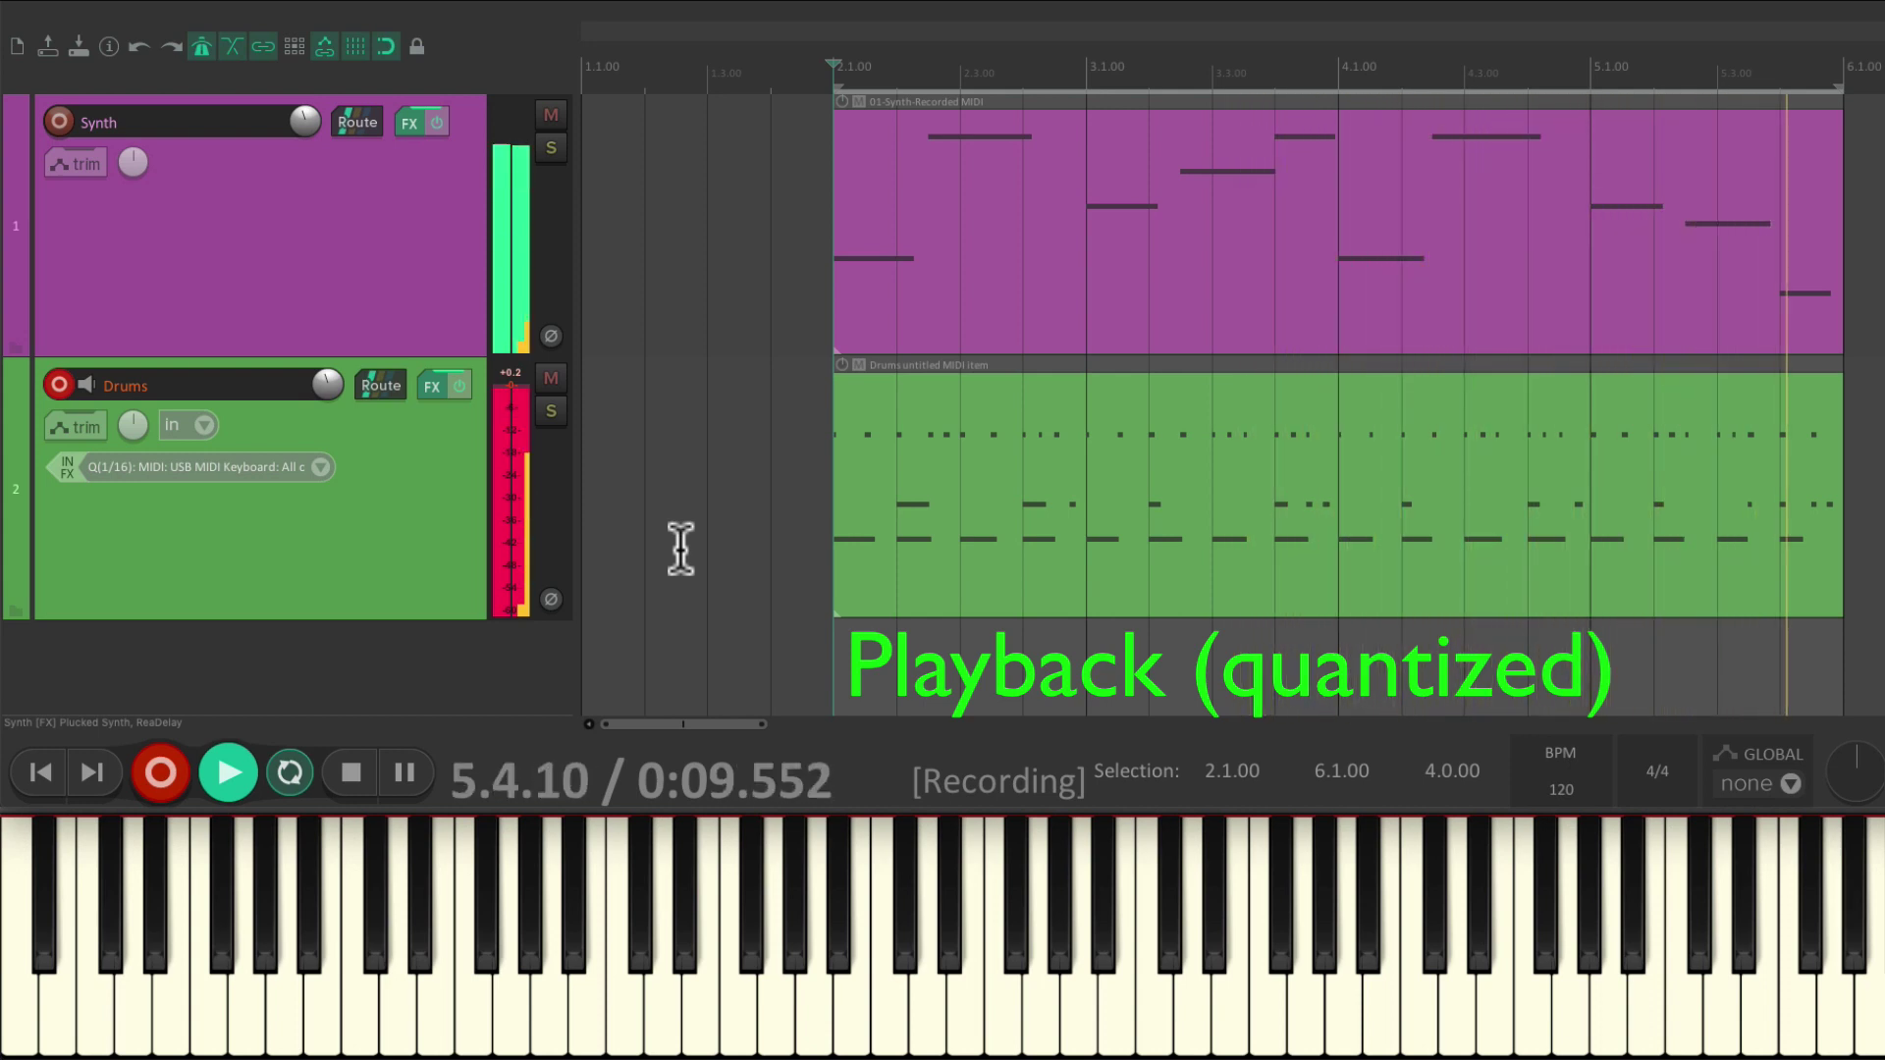
pyautogui.press('space')
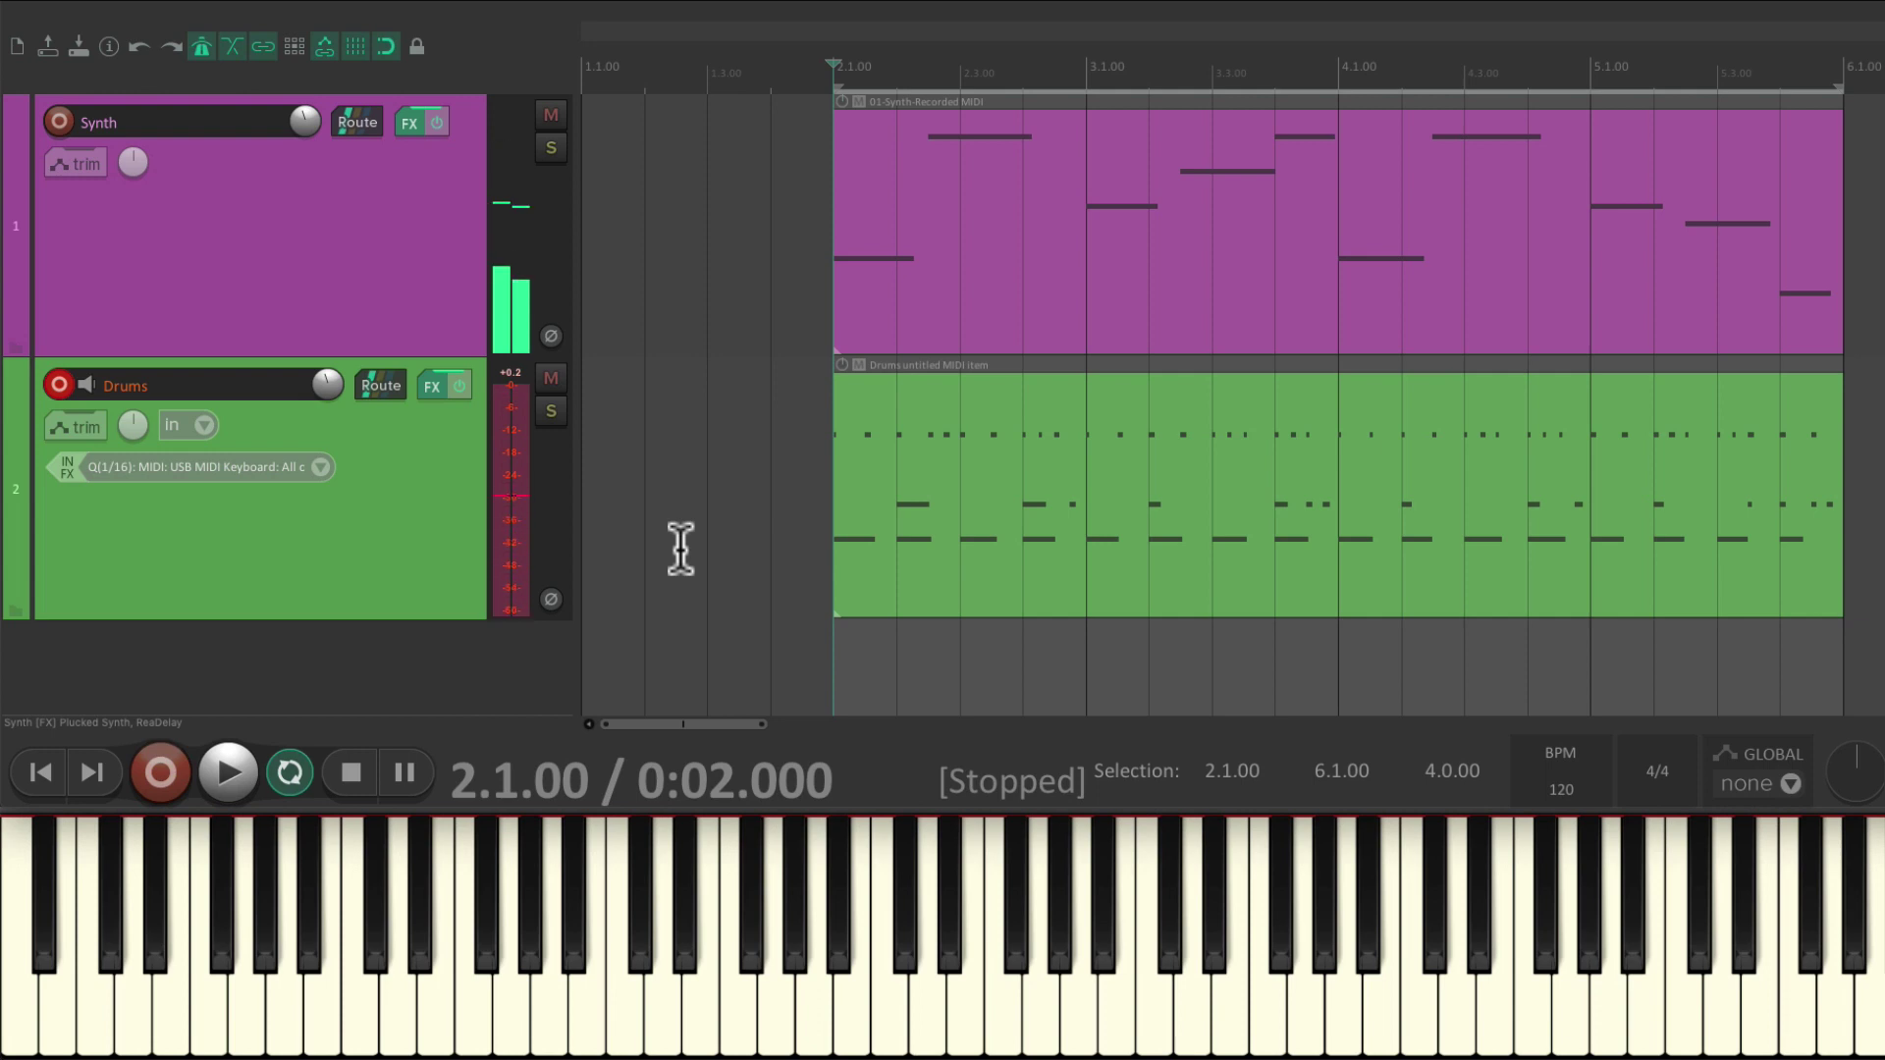